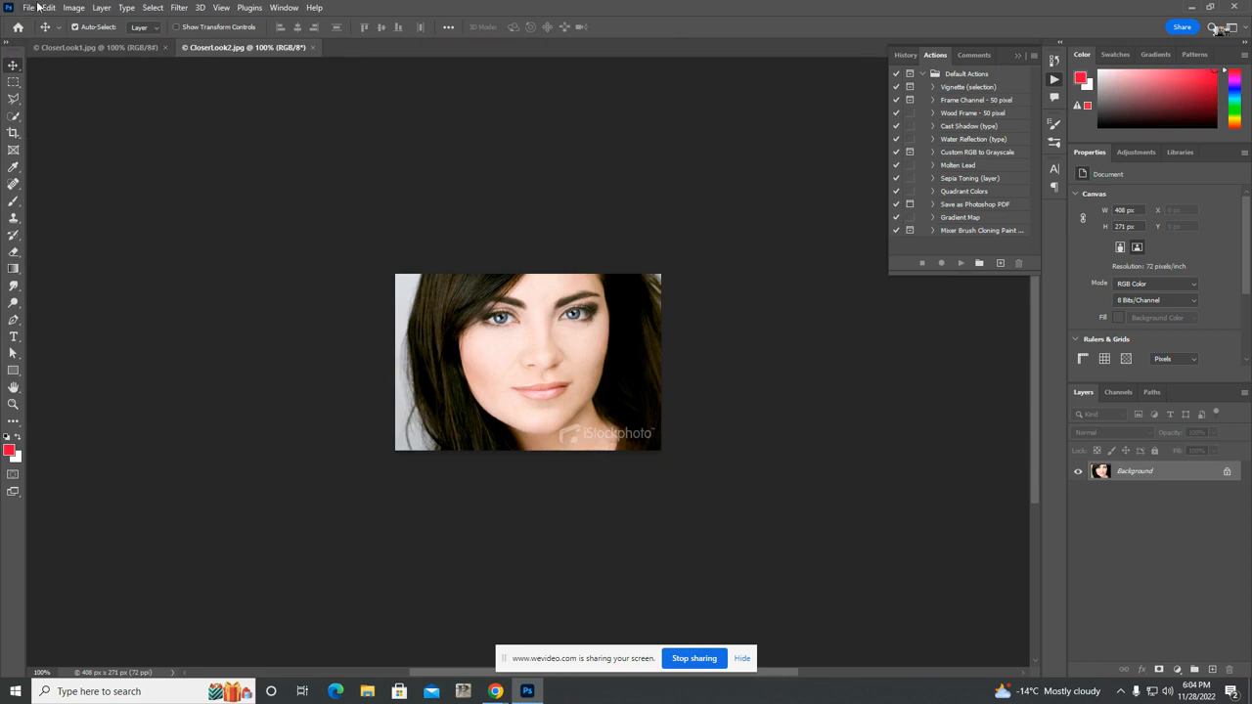
# - Open the third portrait, CloserLook3.jpg, and look back over the other two open portraits
pyautogui.click(28, 8)
pyautogui.click(39, 35)
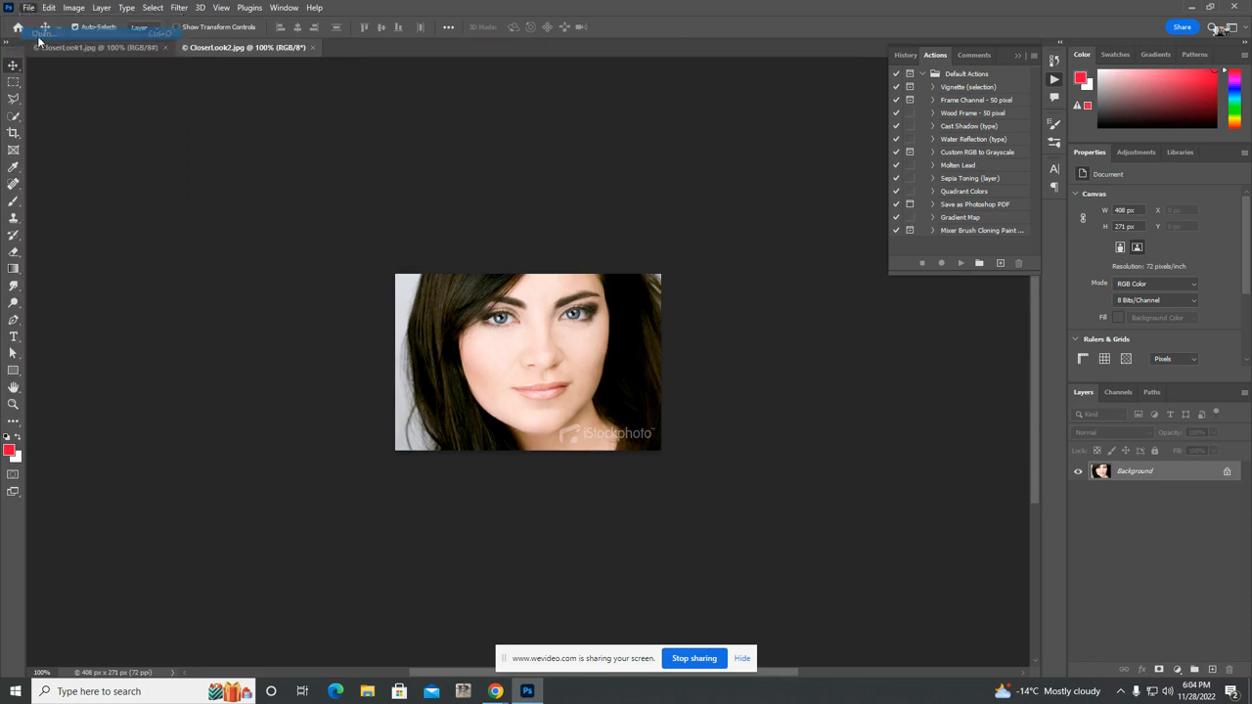
pyautogui.doubleClick(147, 116)
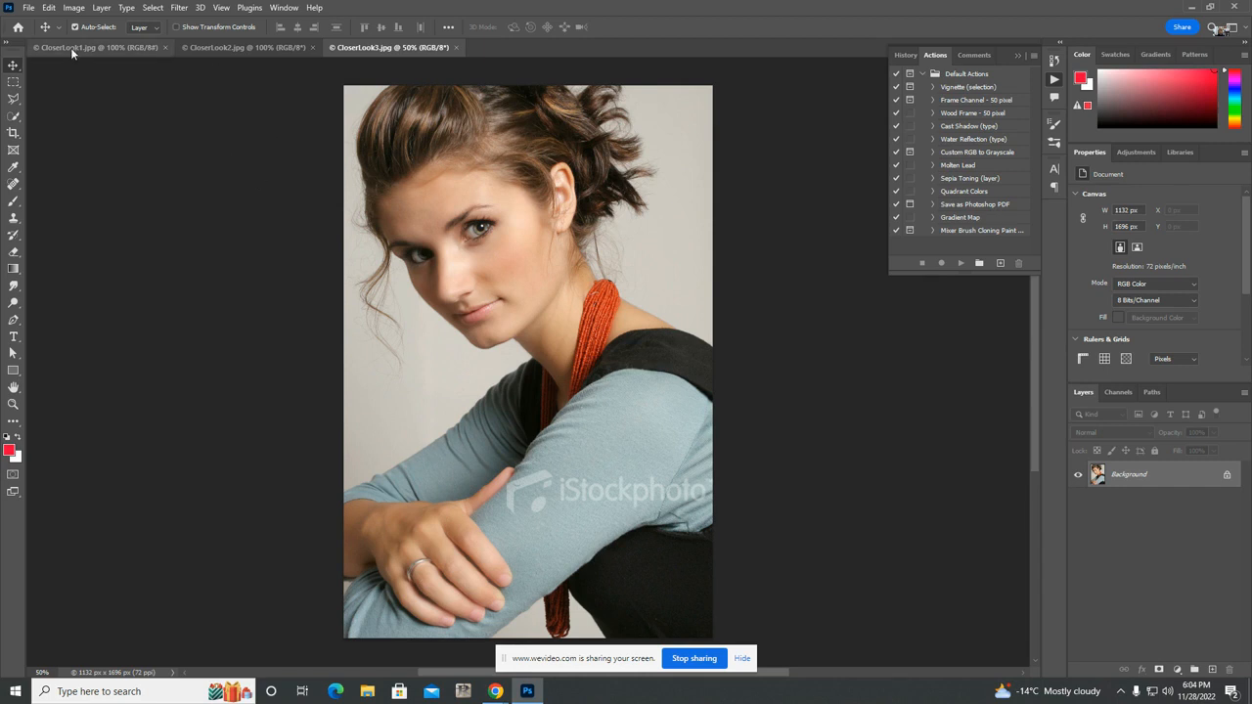
pyautogui.click(241, 50)
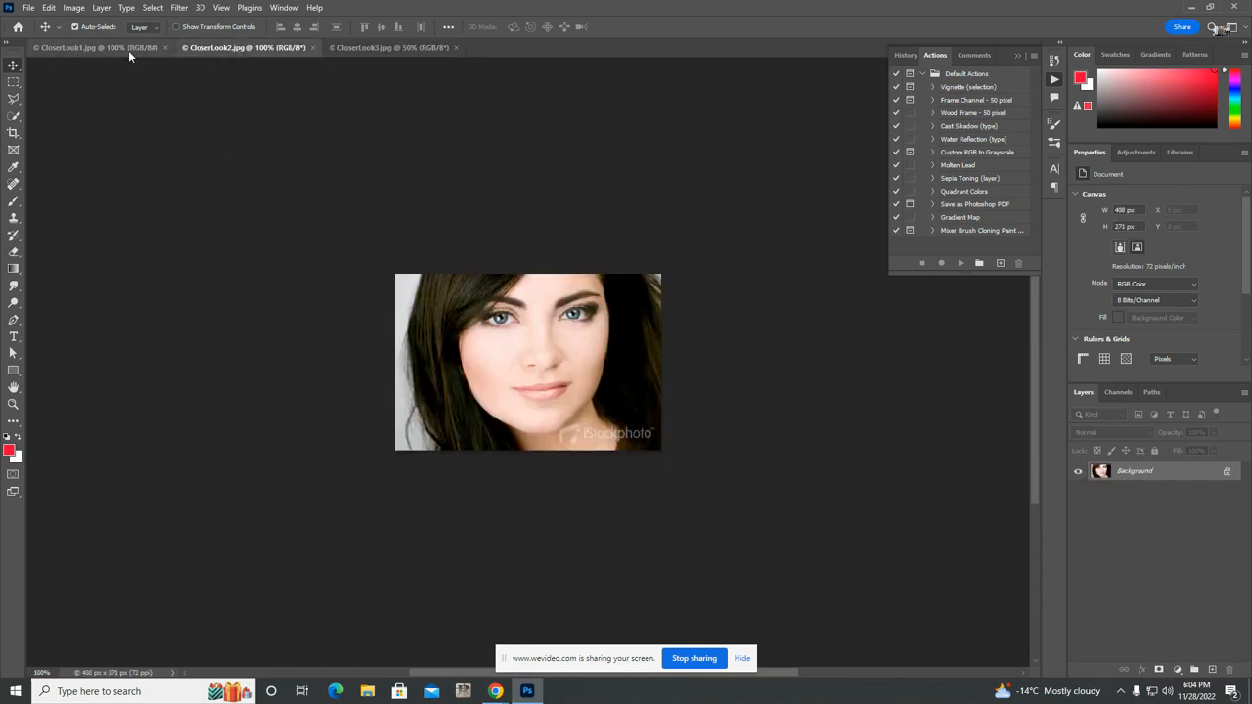
pyautogui.click(125, 49)
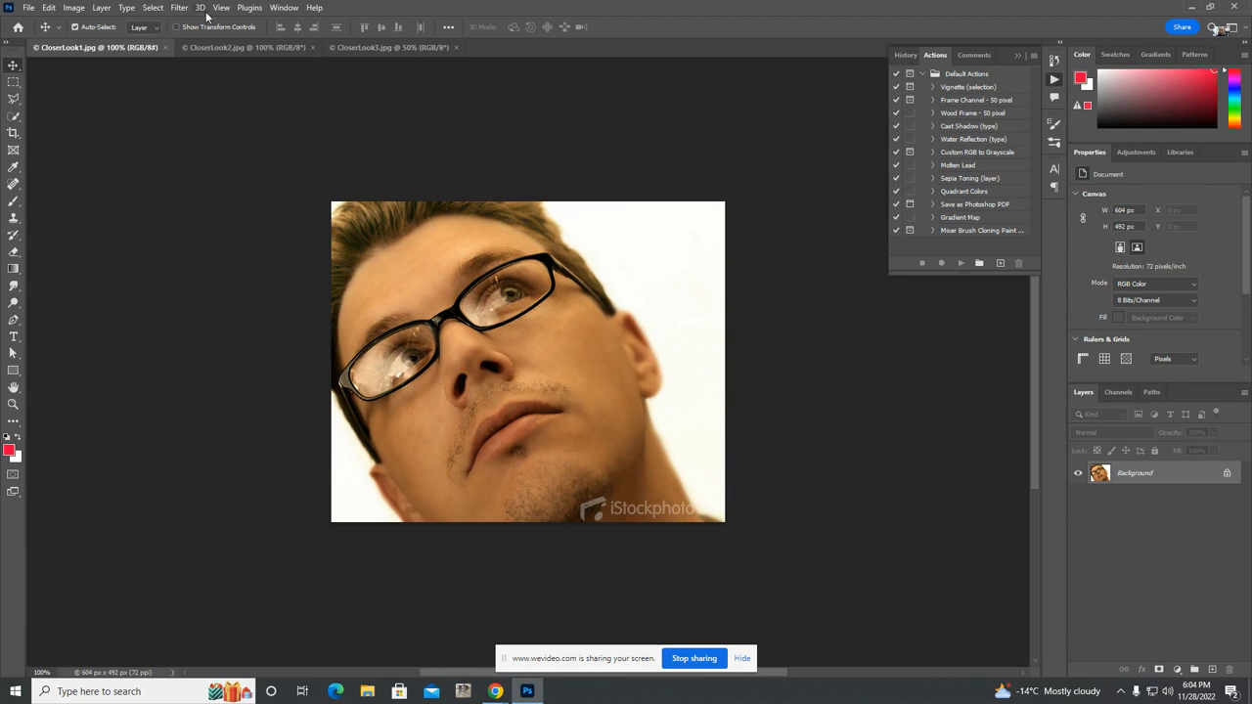
# - Create a new white RGB document 600 px wide and 800 px high at 72 pixels per inch
pyautogui.click(26, 8)
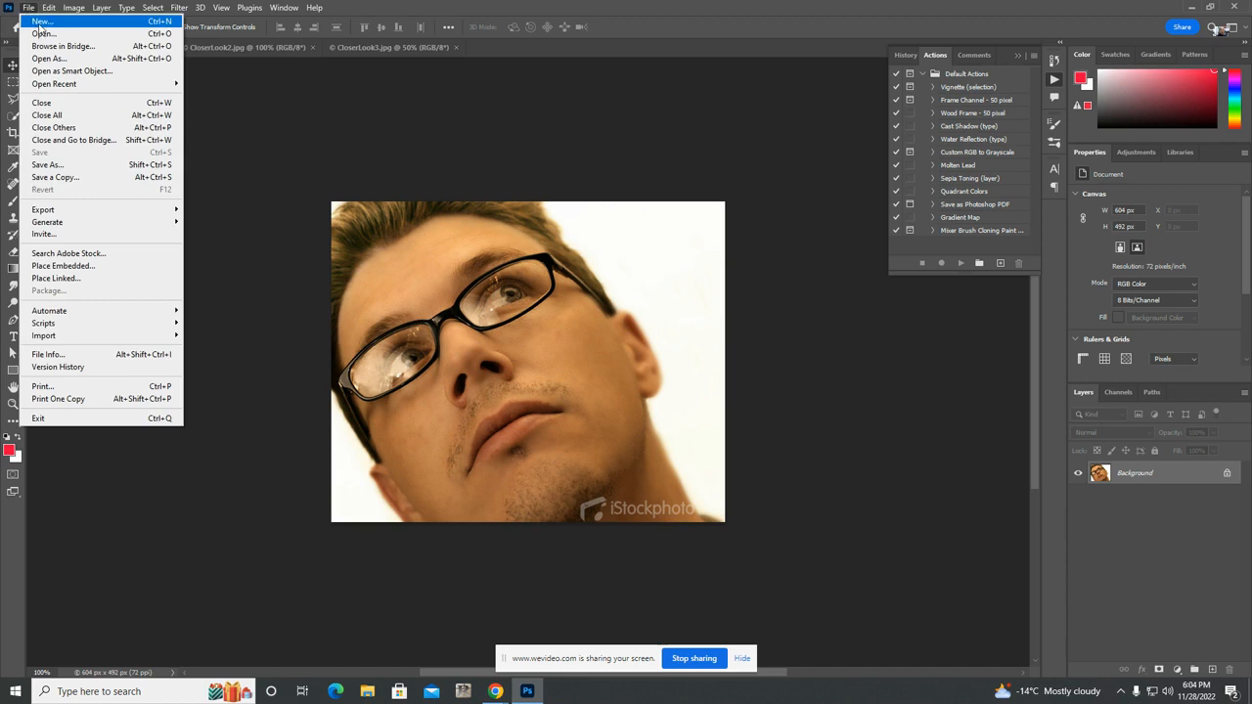
pyautogui.click(82, 22)
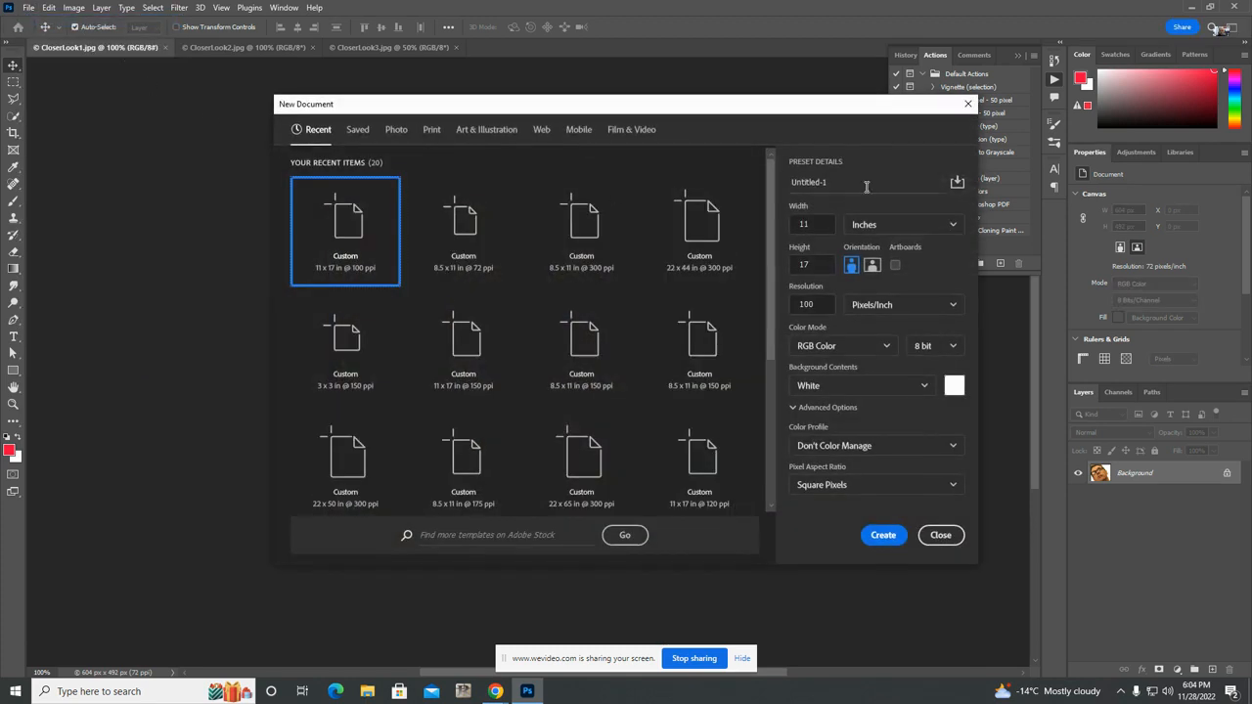
pyautogui.click(906, 224)
pyautogui.click(910, 250)
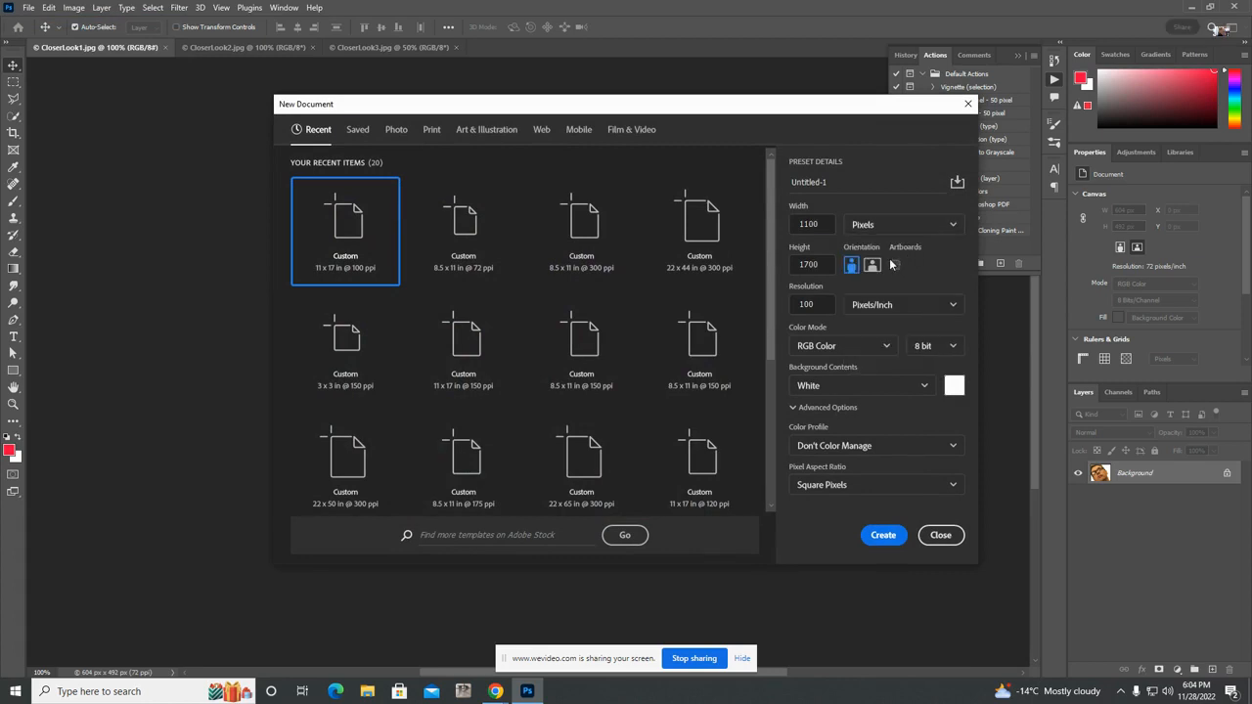
pyautogui.doubleClick(826, 223)
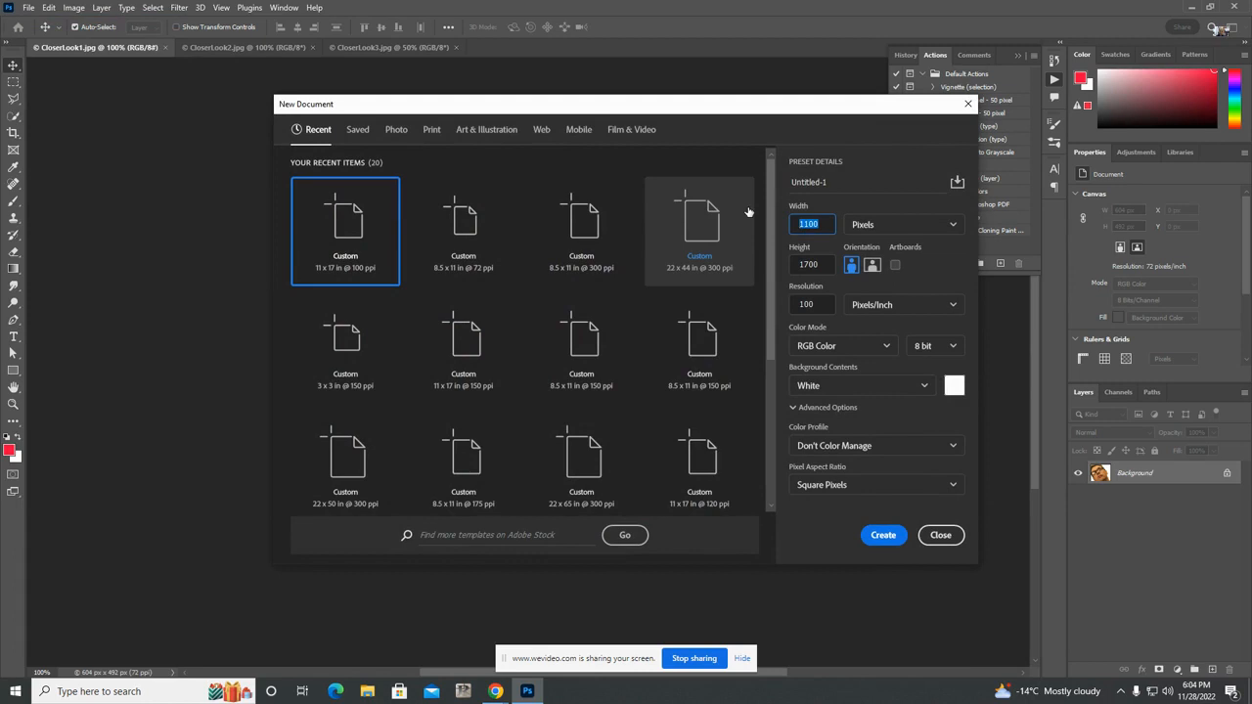
pyautogui.write('600')
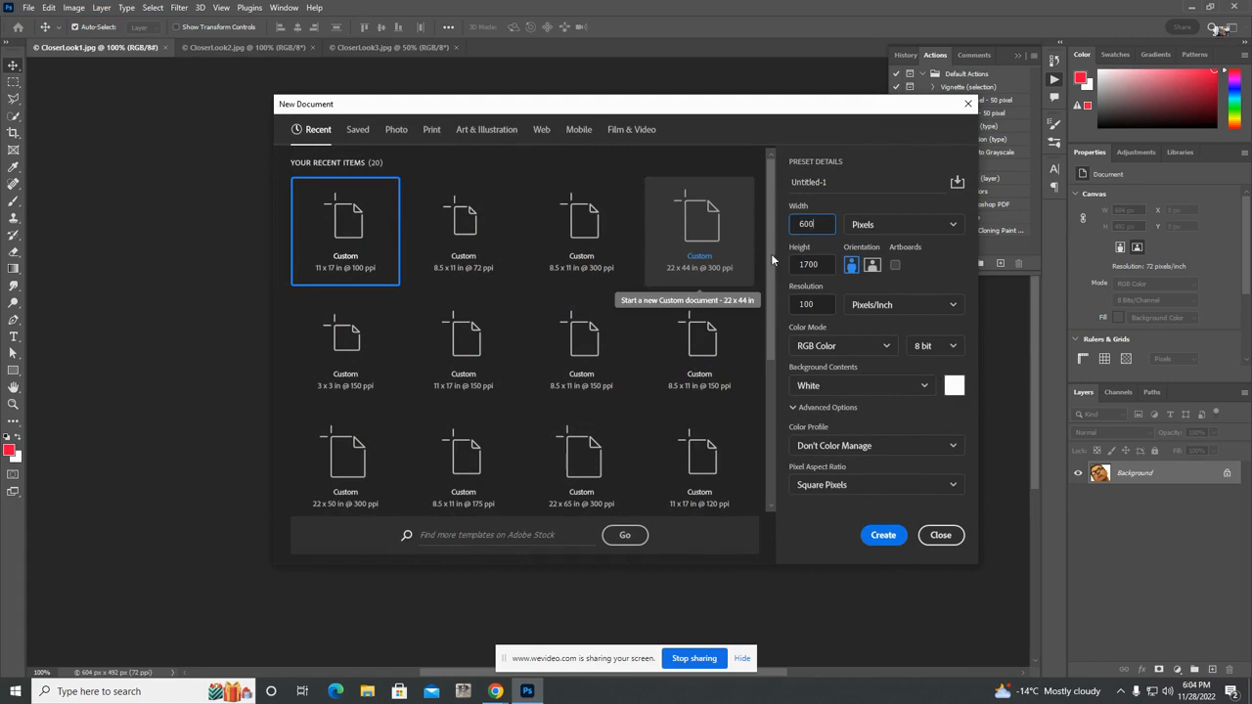
pyautogui.press('Tab')
pyautogui.write('80')
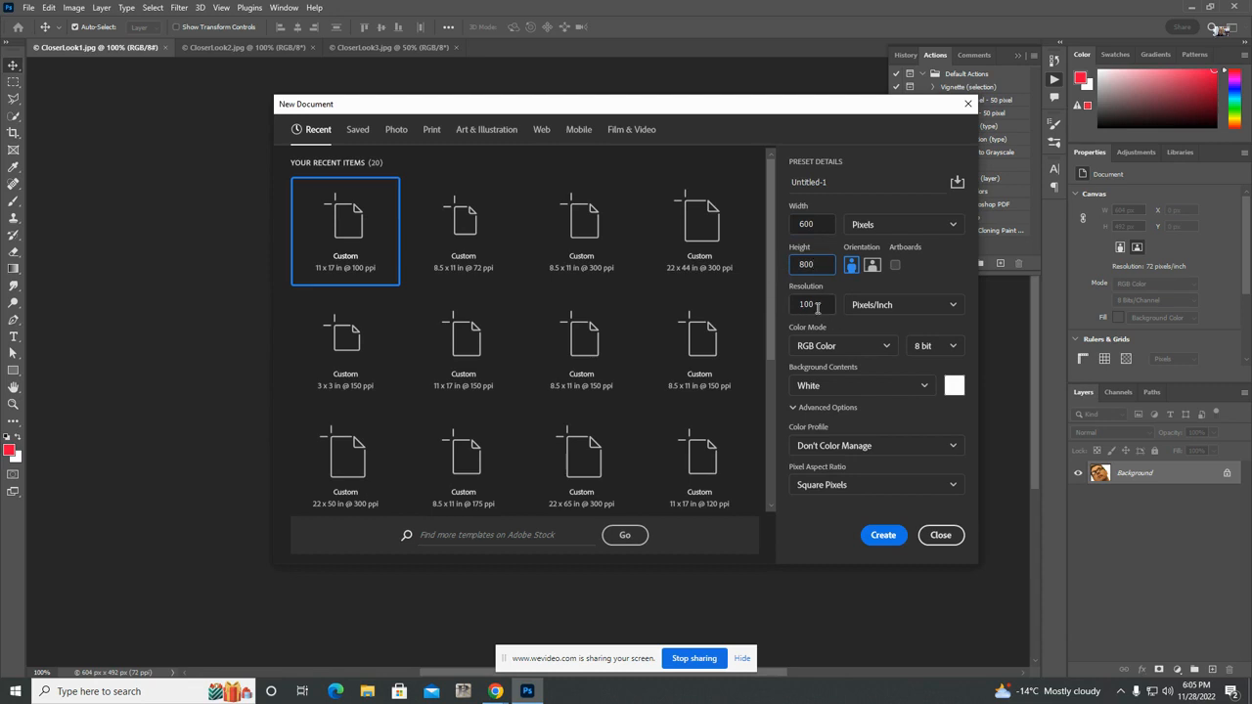
pyautogui.moveTo(819, 306); pyautogui.dragTo(796, 305)
pyautogui.write('72')
pyautogui.click(883, 534)
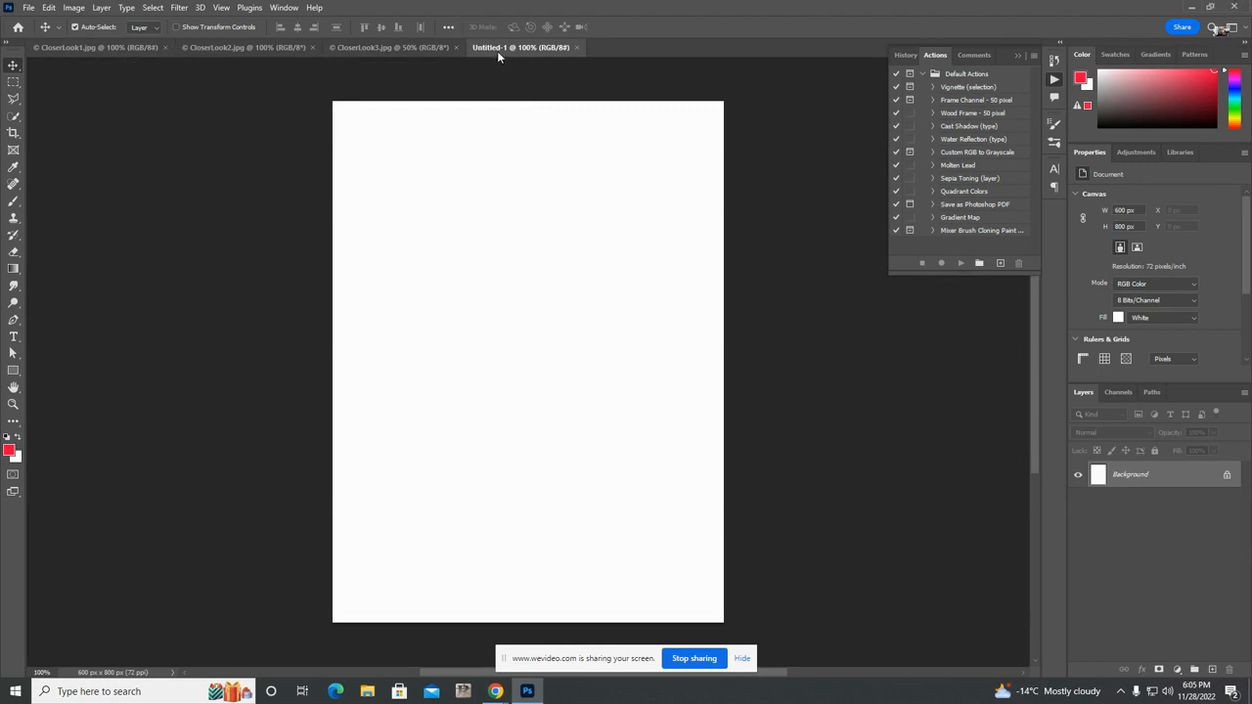
pyautogui.click(378, 48)
pyautogui.click(247, 48)
pyautogui.click(105, 47)
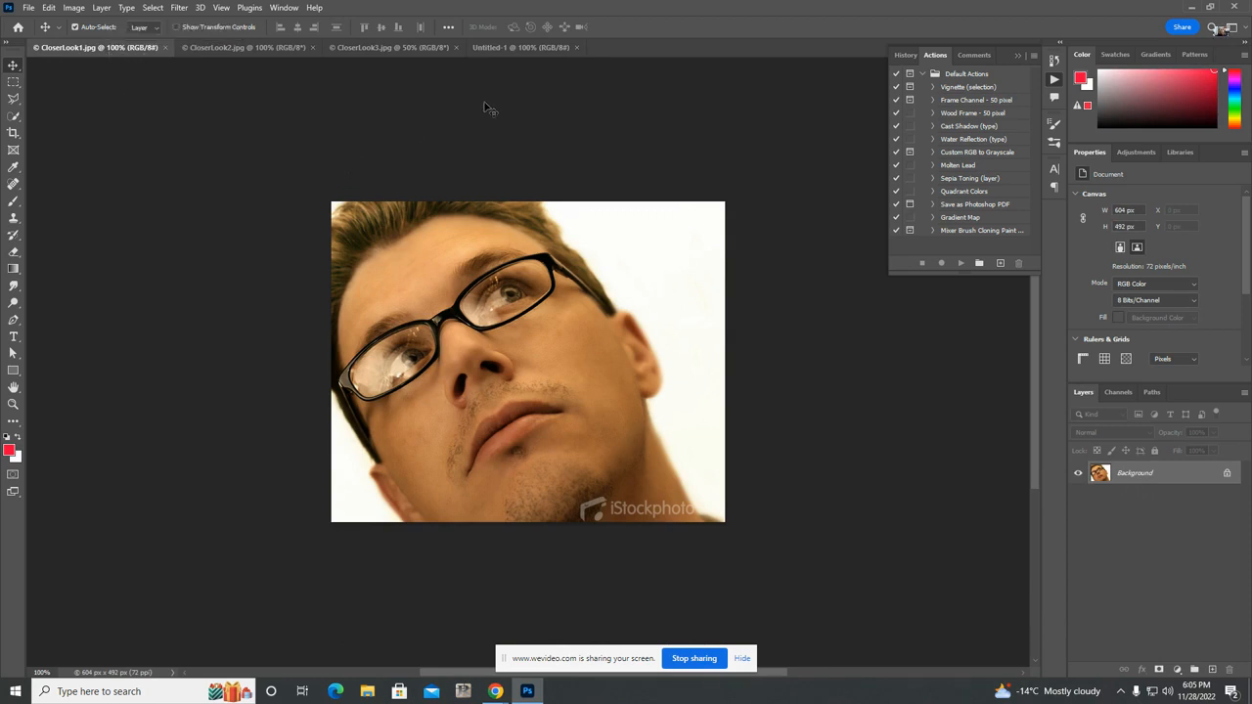
pyautogui.click(508, 48)
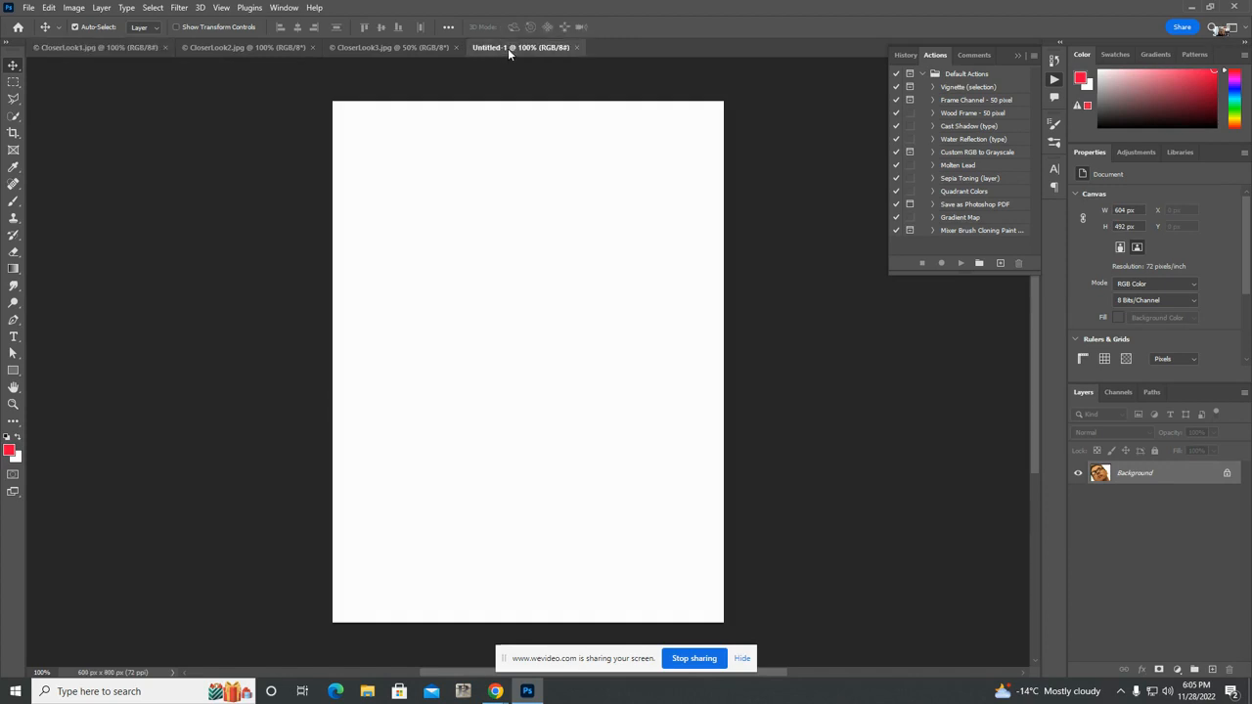
# - Bring CloserLook1.jpg to the front and set the workspace to Essentials (Default)
pyautogui.click(86, 48)
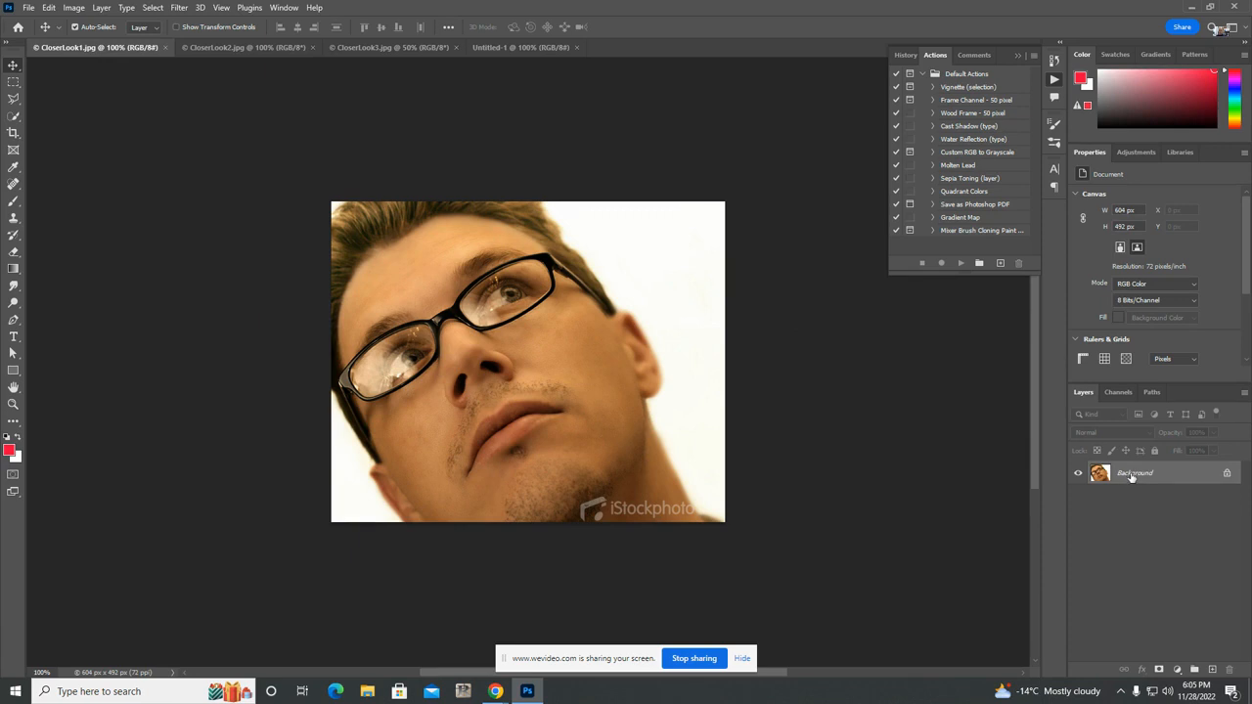
pyautogui.click(285, 8)
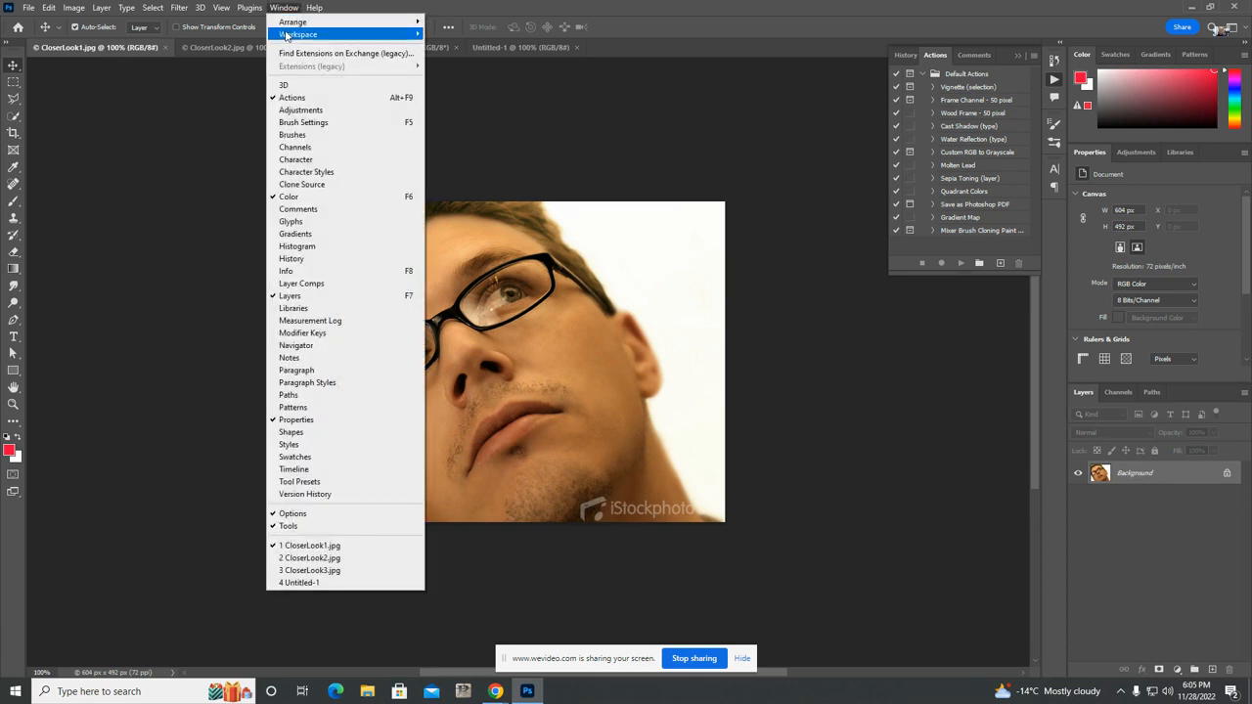
pyautogui.moveTo(285, 36)
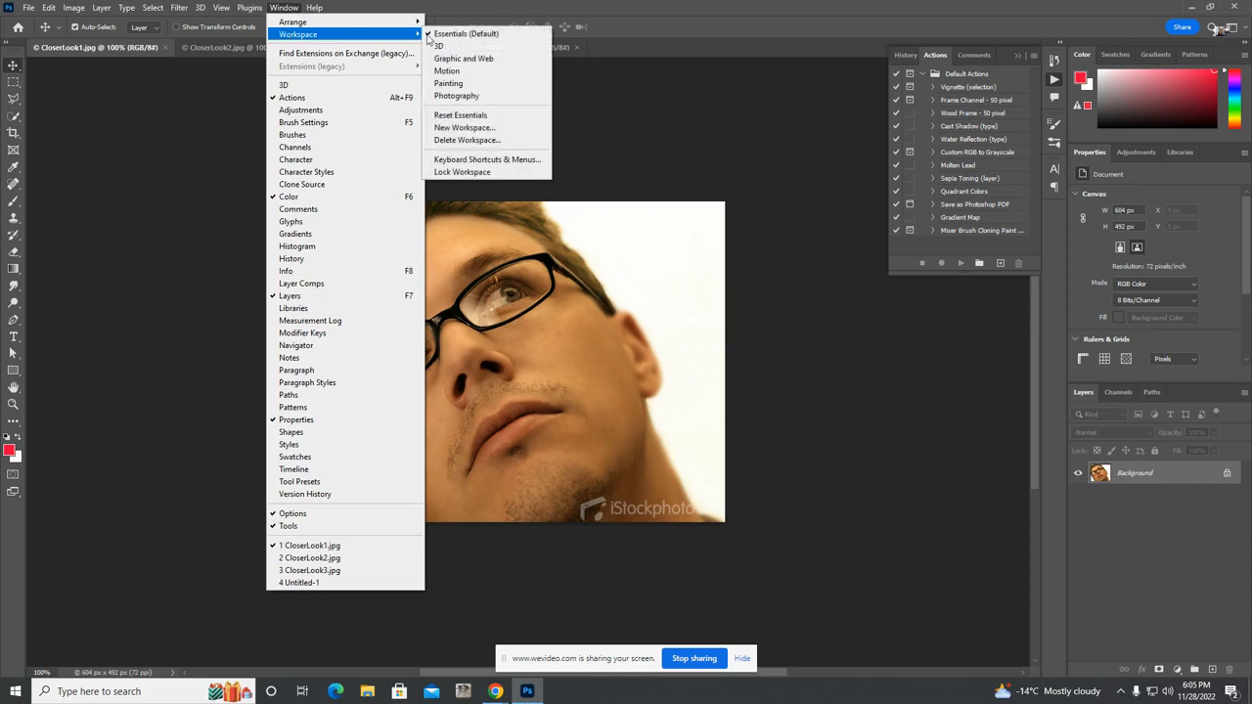
pyautogui.click(443, 35)
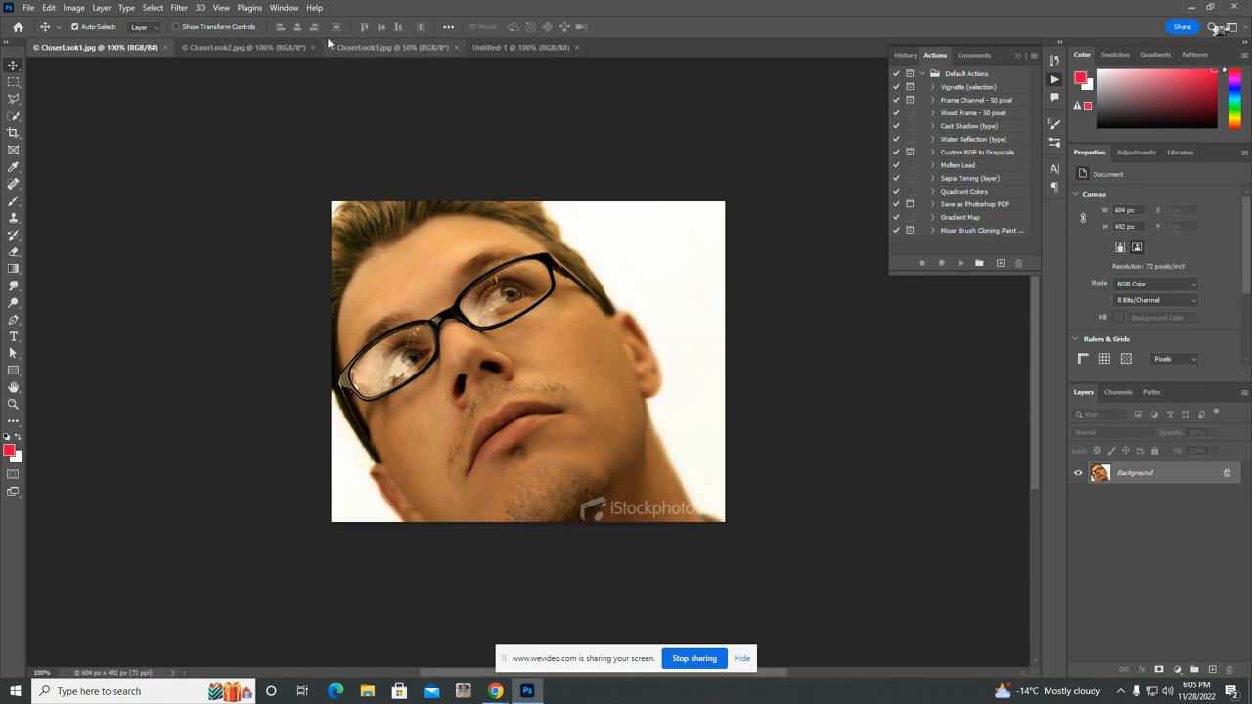
pyautogui.click(278, 7)
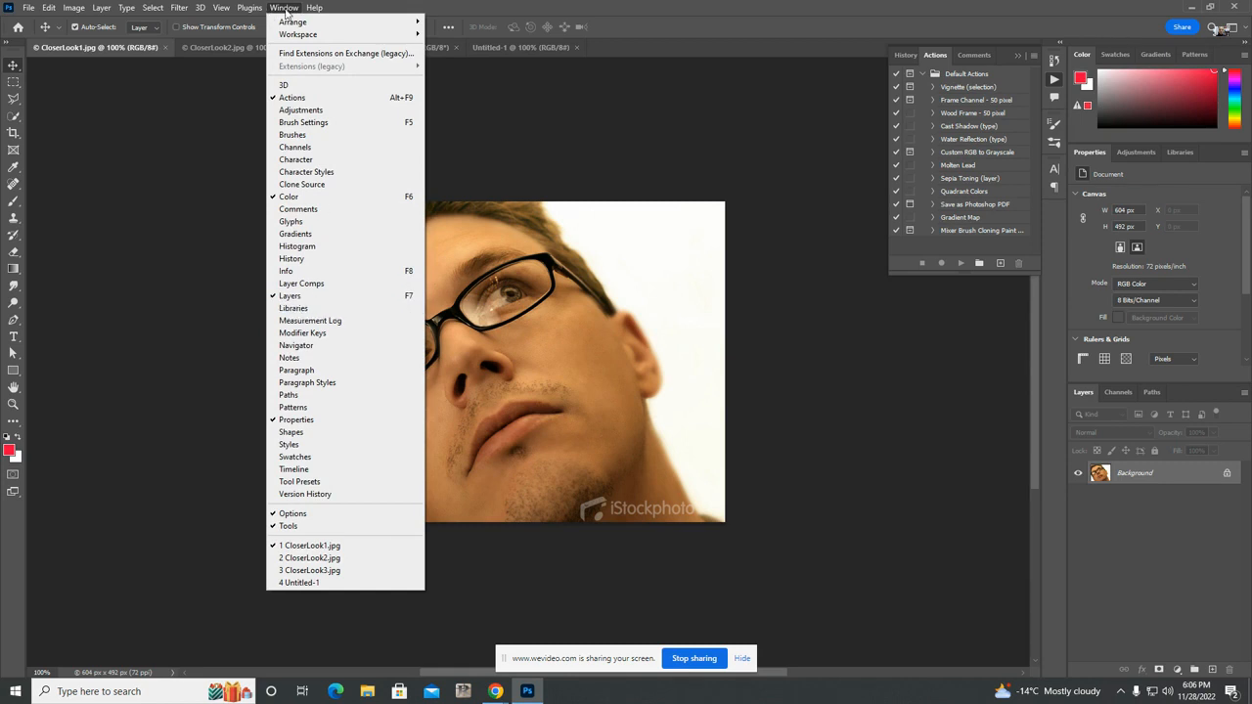
pyautogui.click(892, 408)
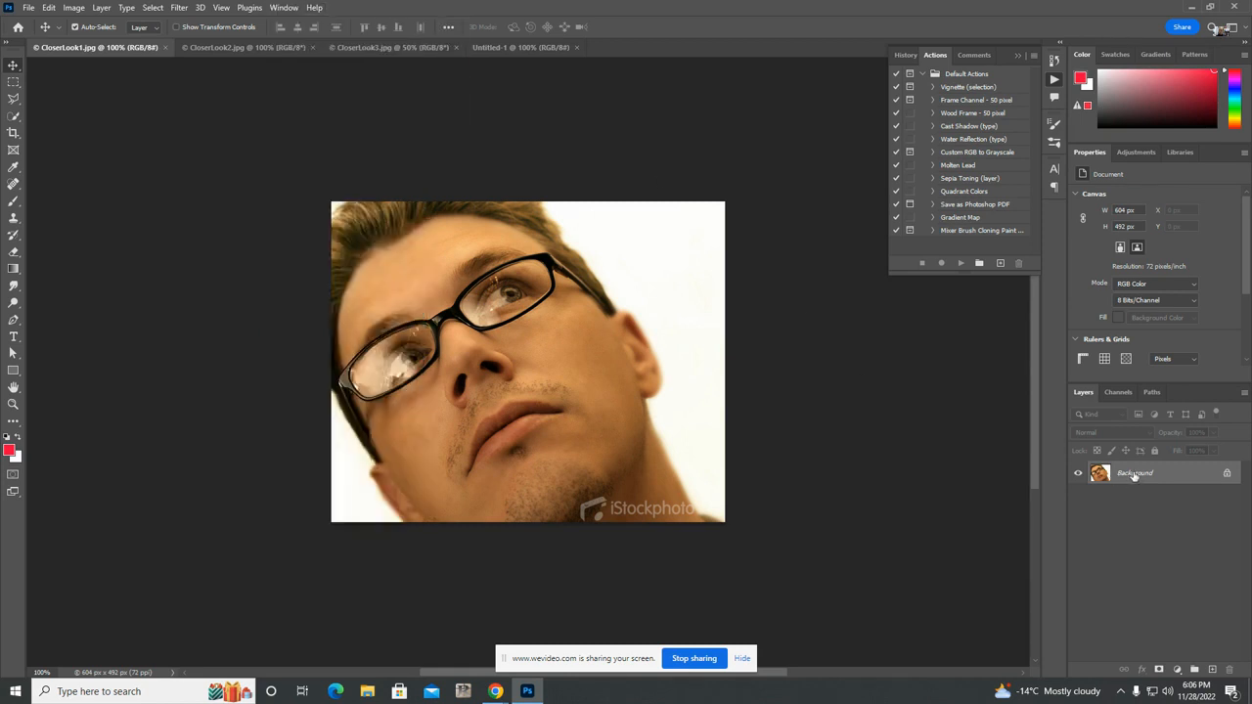
# - Copy the CloserLook1.jpg image into the blank Untitled-1 document and scale it to about 57% near the middle of the page
pyautogui.moveTo(1134, 475); pyautogui.dragTo(516, 46)
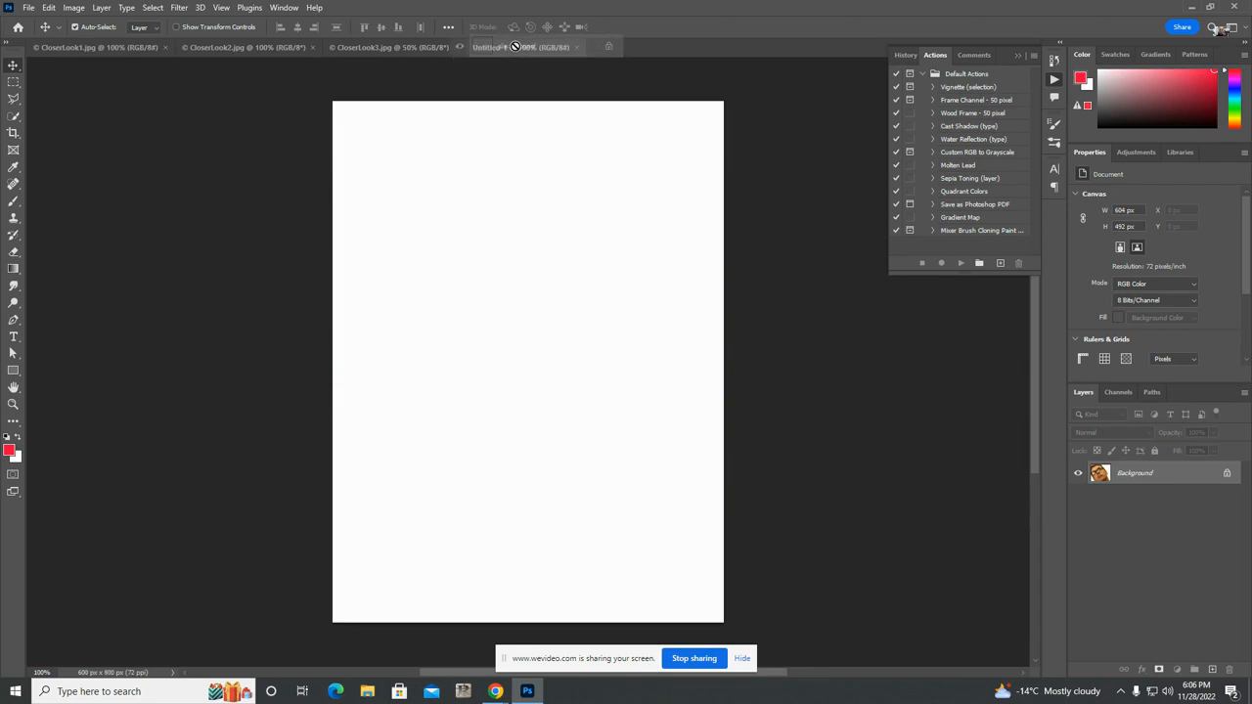
pyautogui.moveTo(516, 46); pyautogui.dragTo(498, 198)
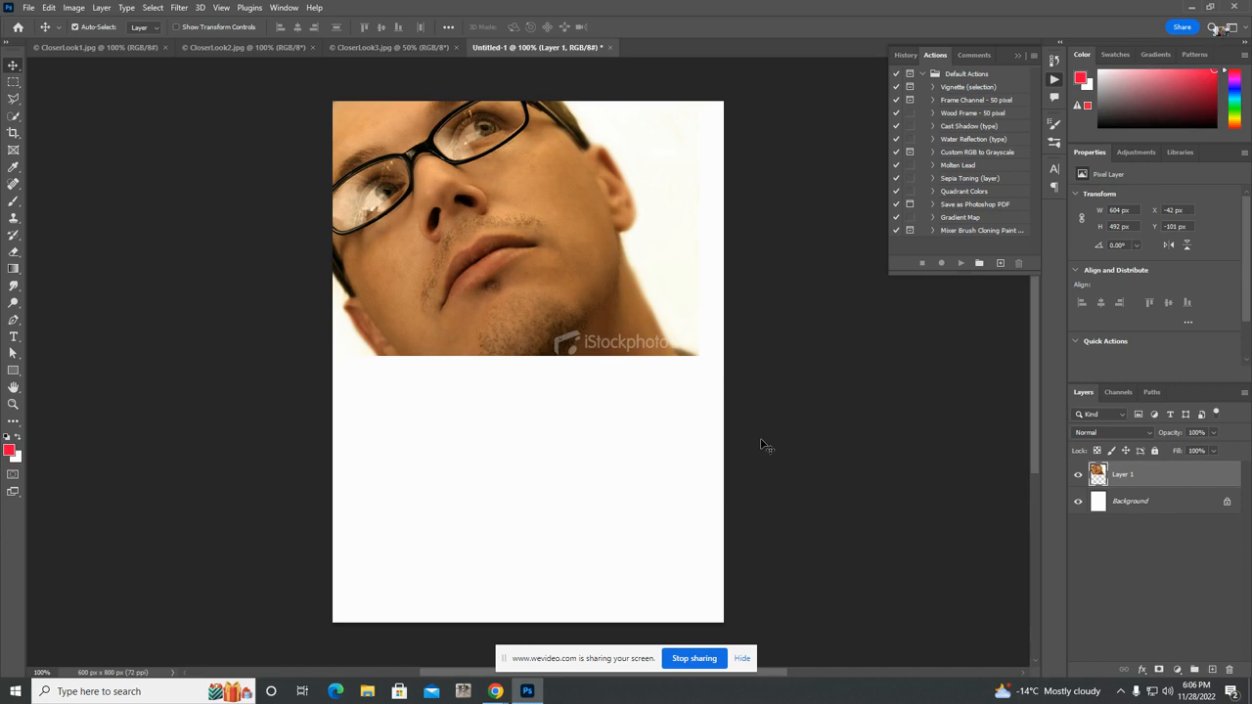
pyautogui.hotkey('ctrl', 't')
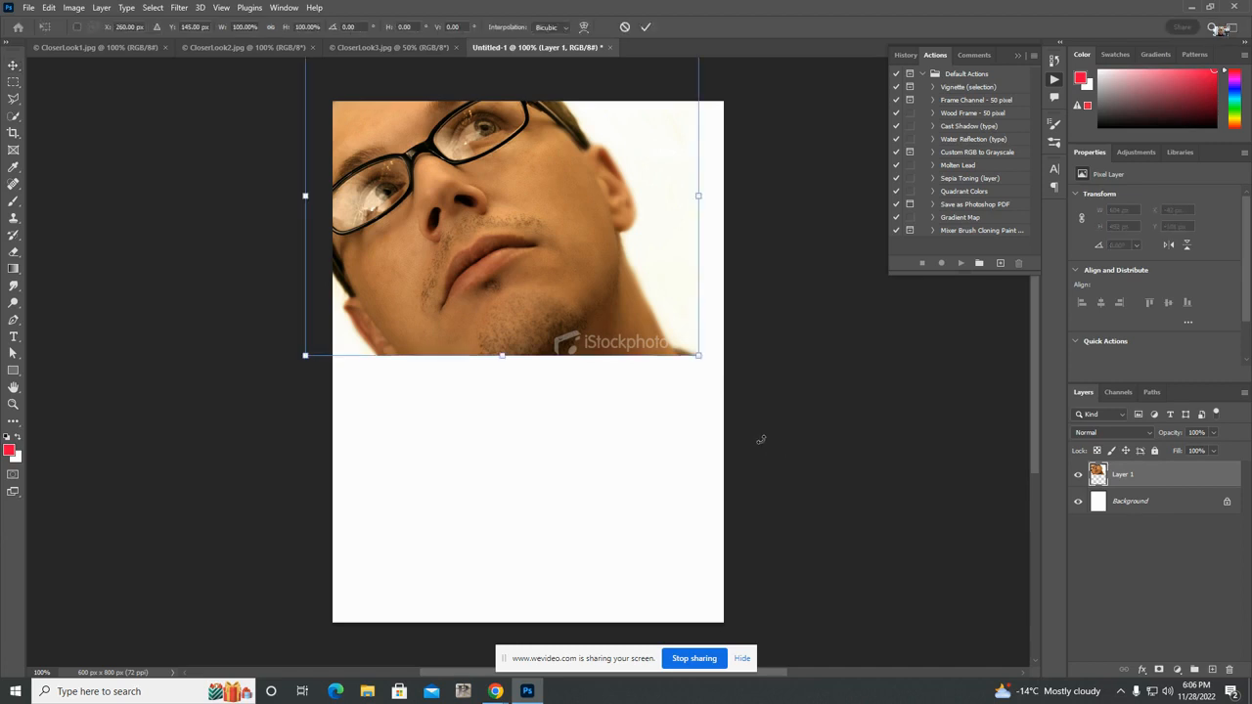
pyautogui.moveTo(596, 258); pyautogui.dragTo(615, 413)
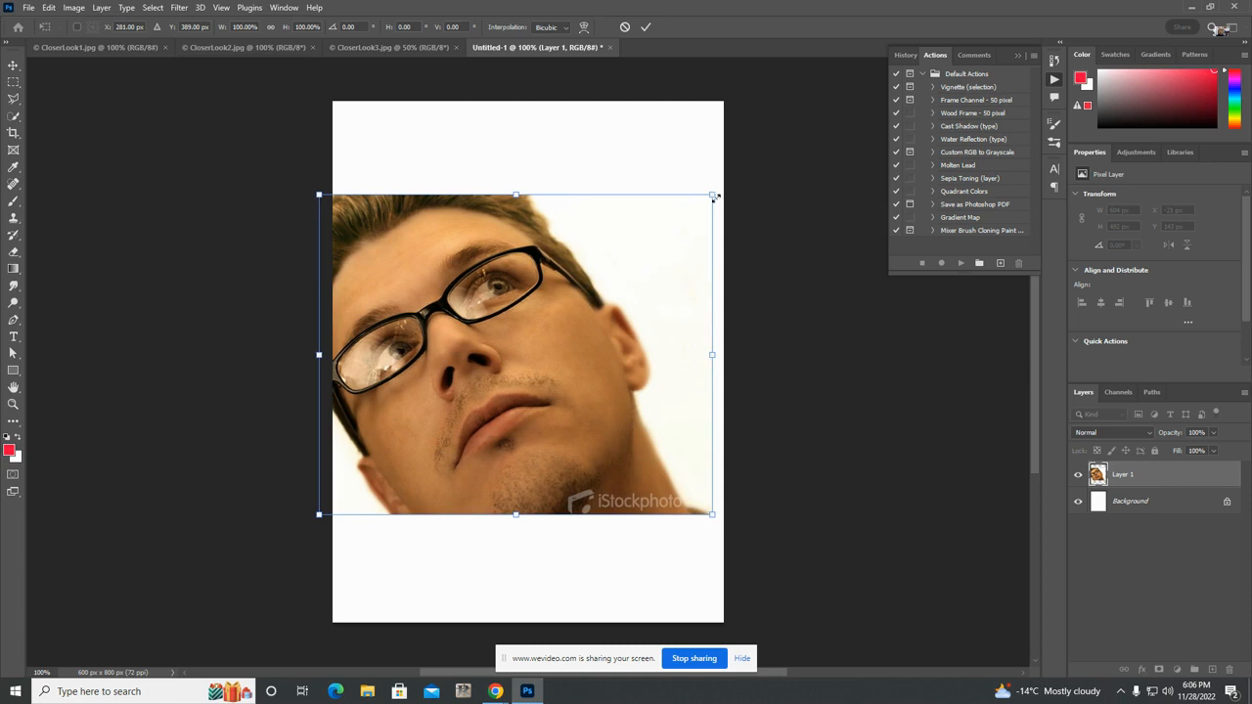
pyautogui.moveTo(715, 197); pyautogui.dragTo(633, 383)
pyautogui.moveTo(538, 425); pyautogui.dragTo(618, 382)
pyautogui.moveTo(655, 271); pyautogui.dragTo(623, 296)
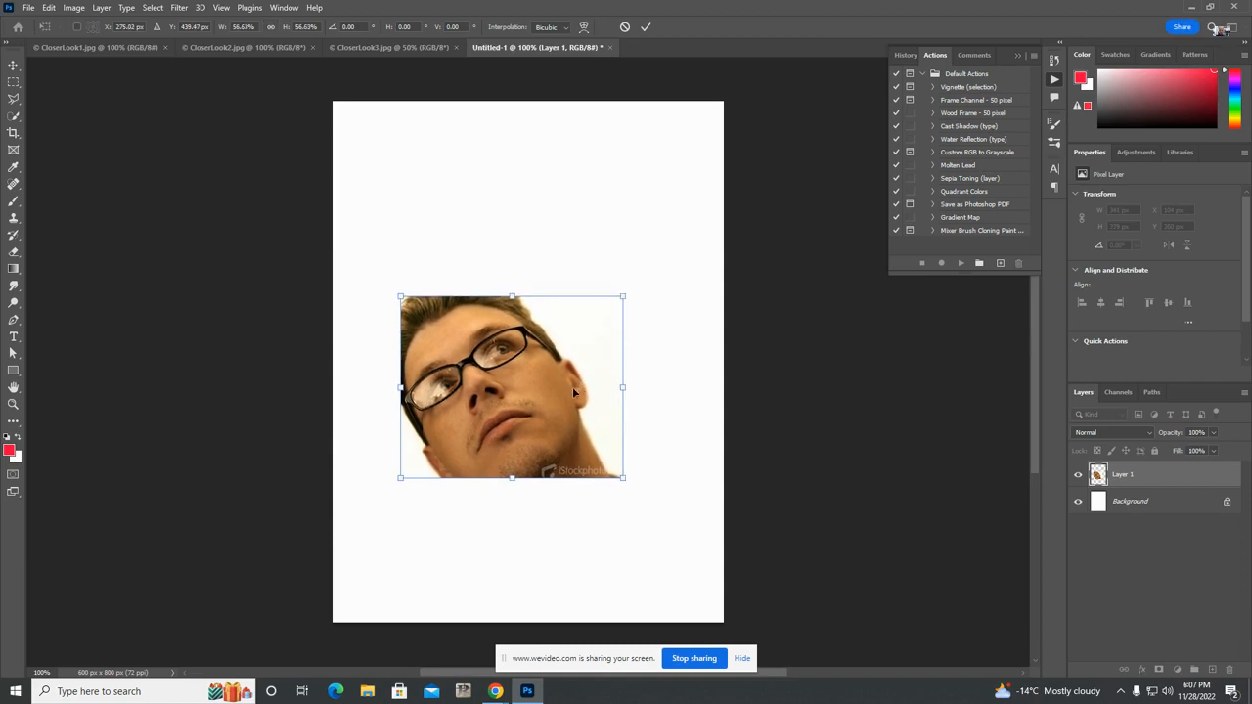
pyautogui.moveTo(571, 388); pyautogui.dragTo(559, 349)
pyautogui.press('Return')
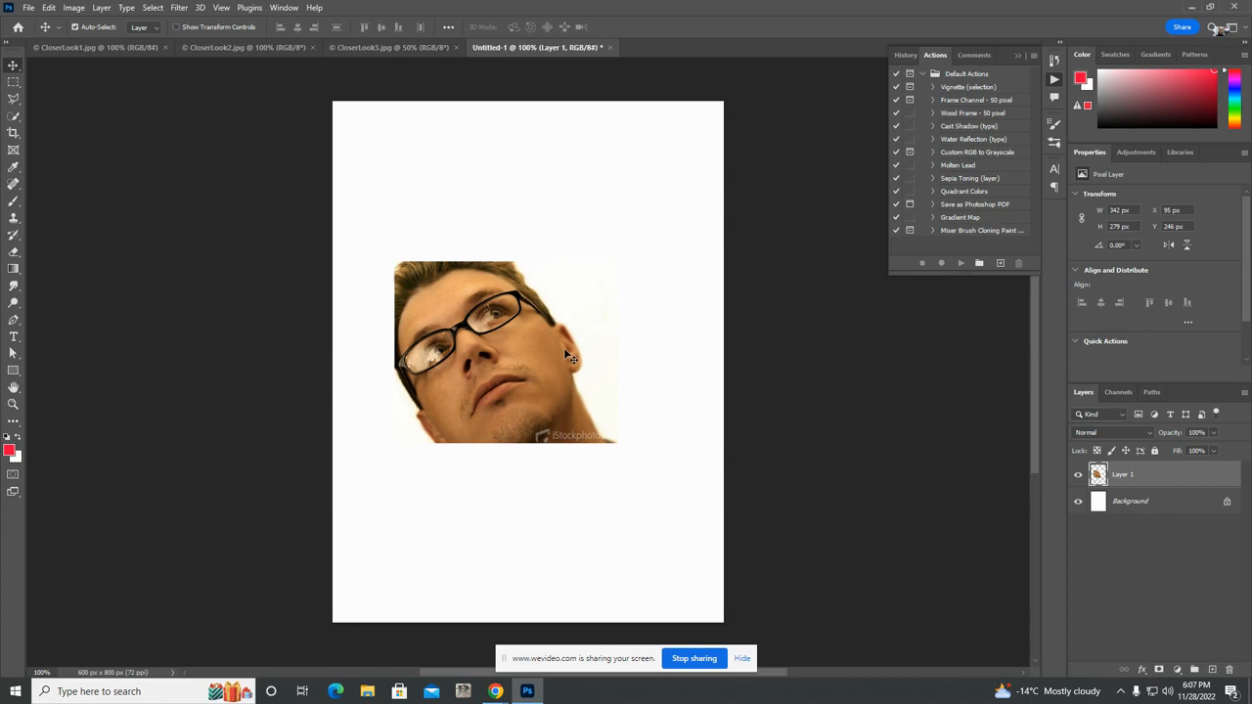
# - Copy the CloserLook2.jpg image into Untitled-1 as a new layer in the lower half of the page
pyautogui.click(230, 47)
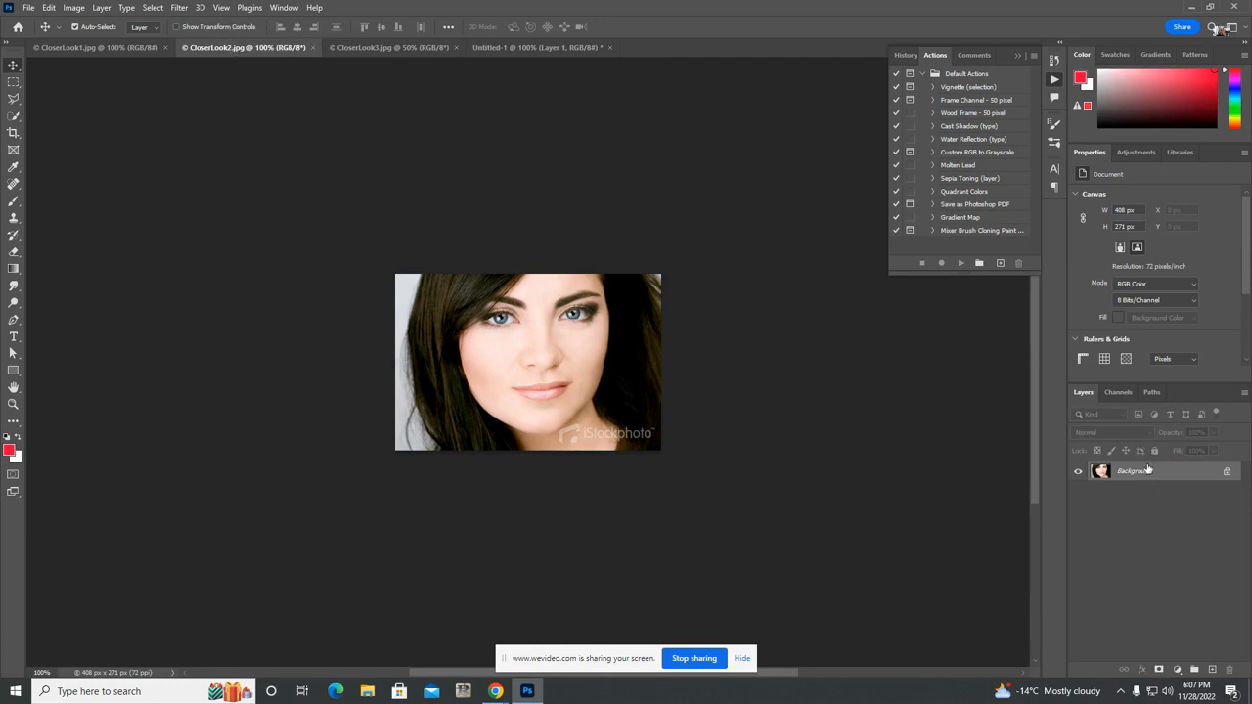
pyautogui.moveTo(1144, 476); pyautogui.dragTo(513, 188)
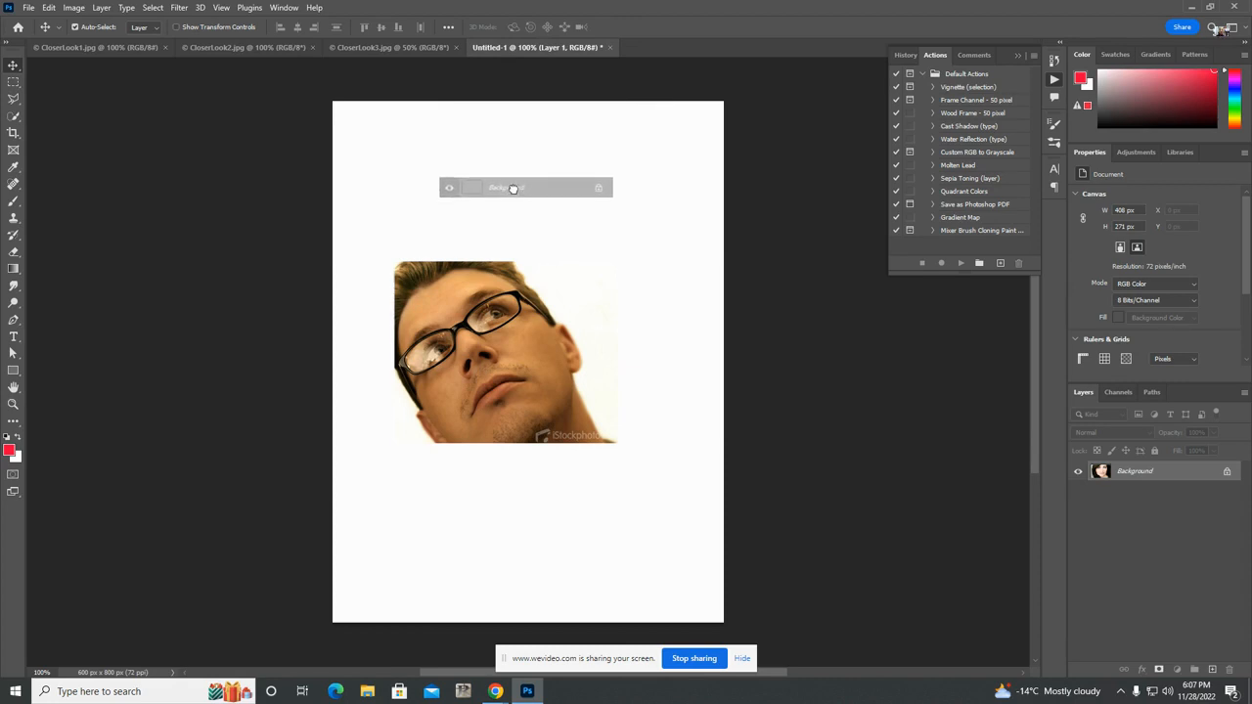
pyautogui.moveTo(512, 188); pyautogui.dragTo(536, 439)
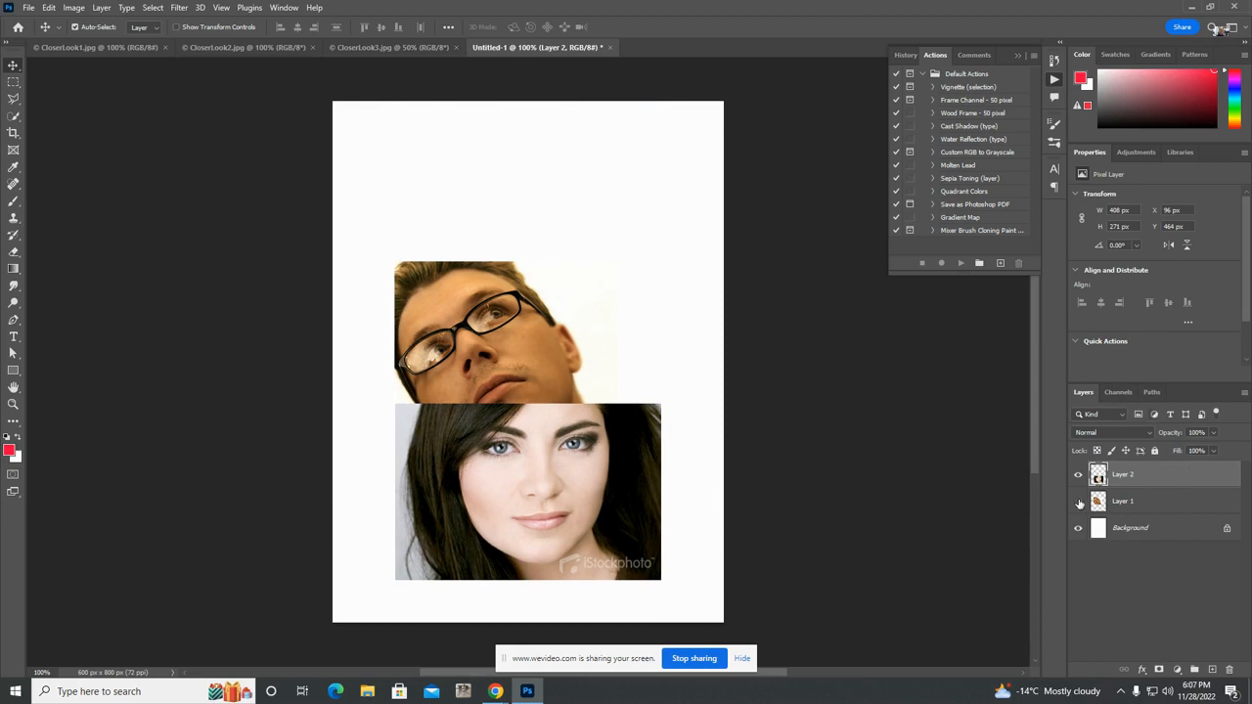
# - Hide Layer 1 and move the woman's portrait up to the middle of the page, at about X 79 px, Y 239 px
pyautogui.click(1080, 502)
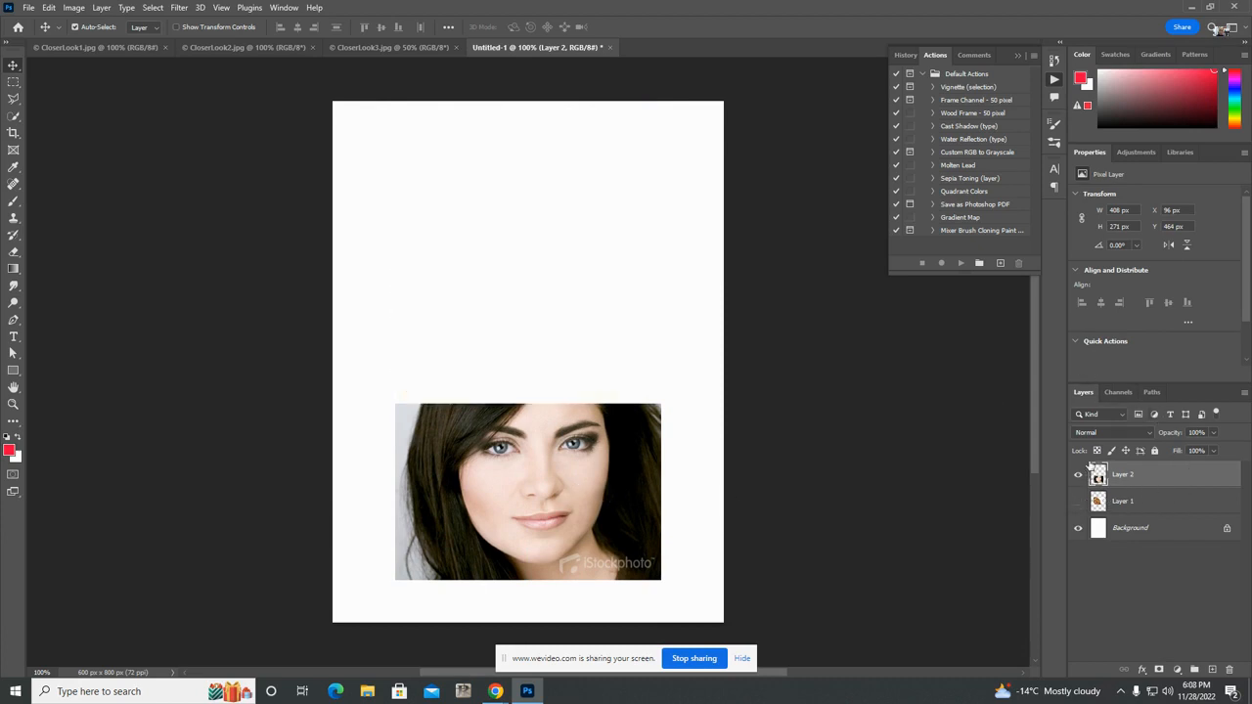
pyautogui.moveTo(595, 486); pyautogui.dragTo(584, 340)
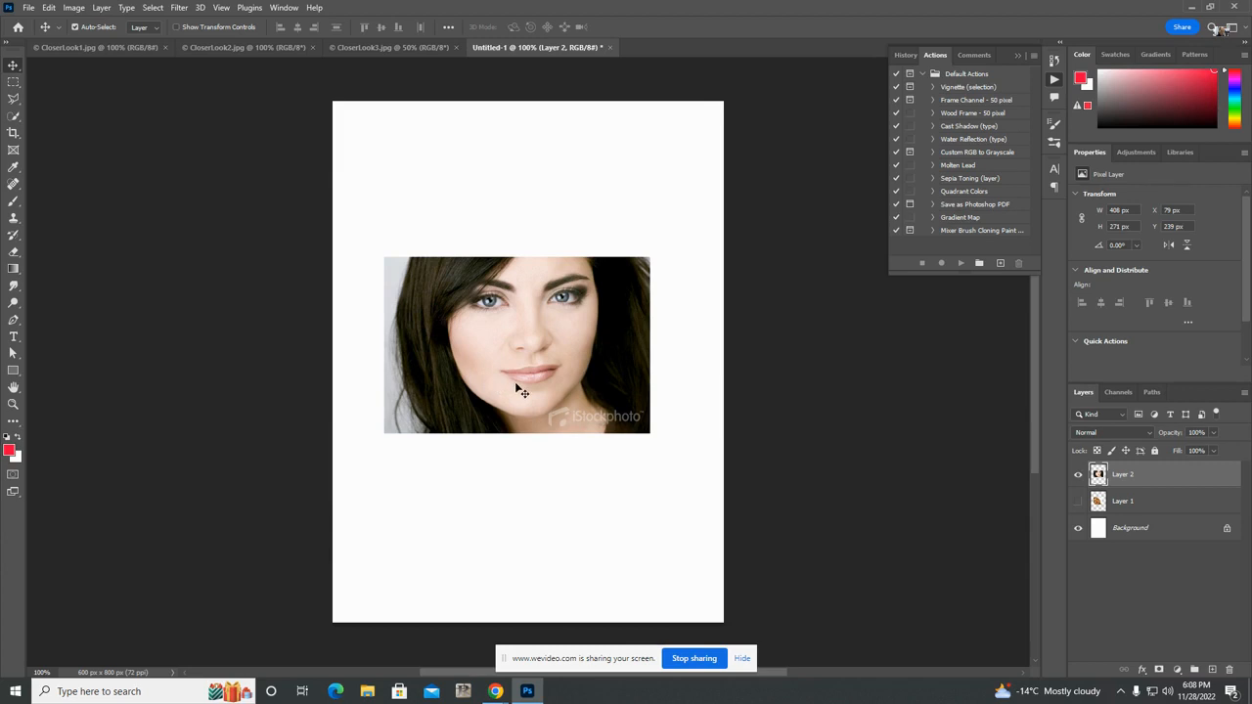
# - Flip the woman's portrait on Layer 2 horizontally with Free Transform
pyautogui.hotkey('ctrl', 't')
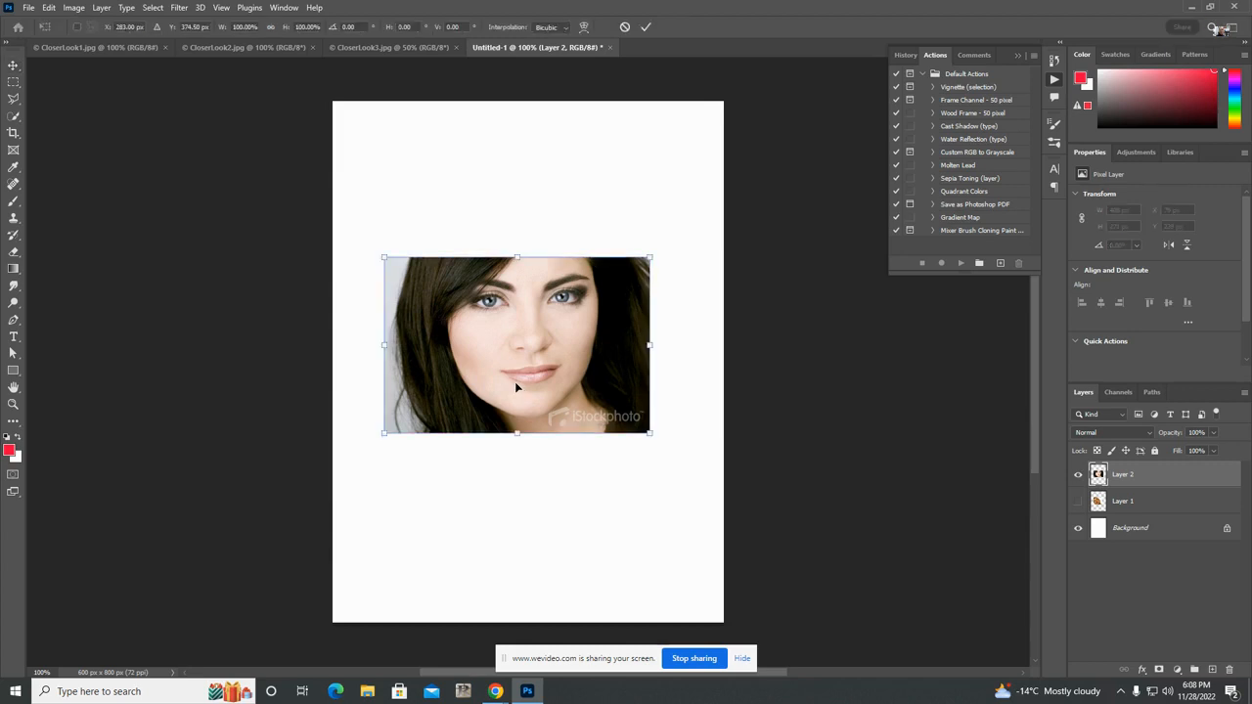
pyautogui.rightClick(473, 341)
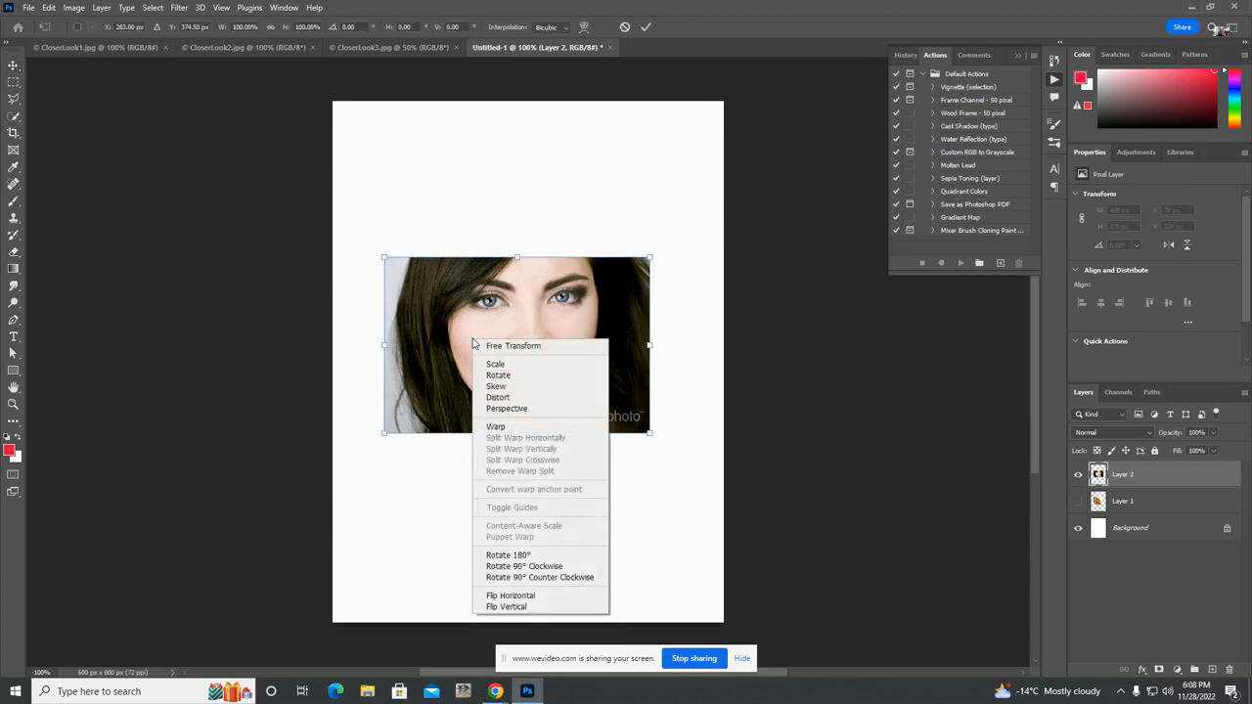
pyautogui.click(511, 595)
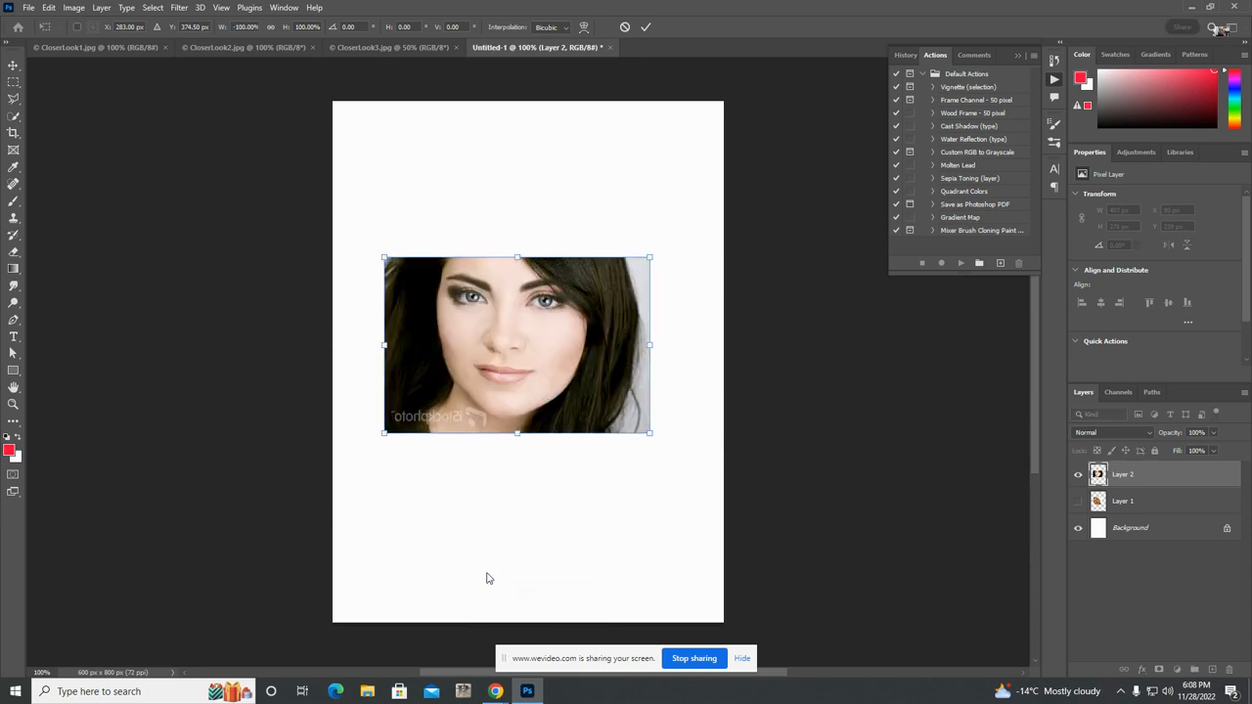
pyautogui.press('Return')
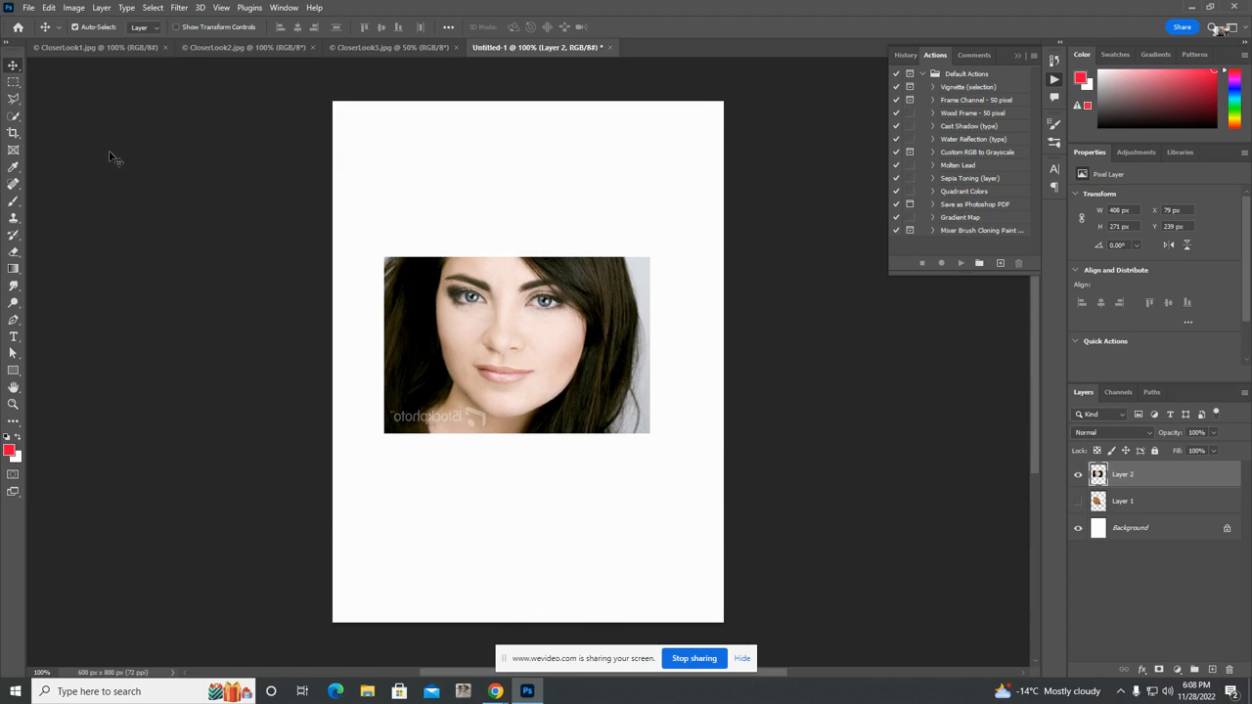
# - Delete the strip along the right edge of the woman's portrait on Layer 2 with a rectangular selection about 91 × 344 px, then deselect
pyautogui.click(15, 86)
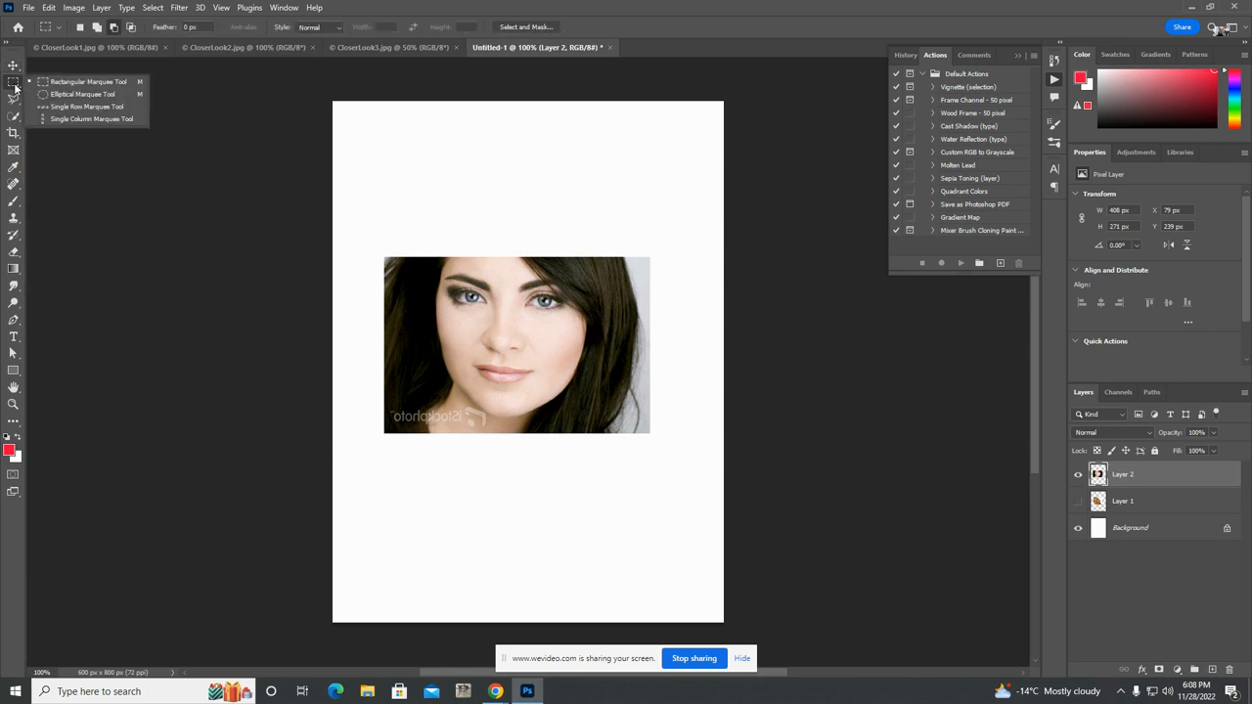
pyautogui.click(73, 83)
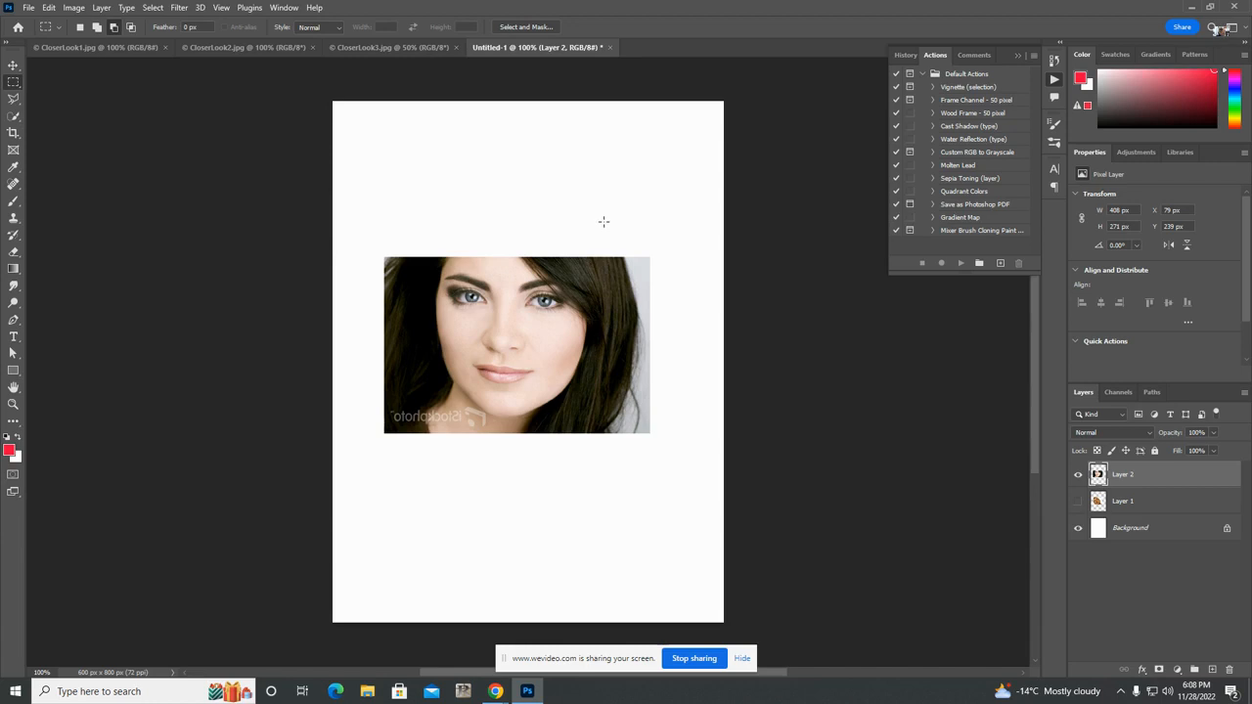
pyautogui.moveTo(619, 242); pyautogui.dragTo(667, 454)
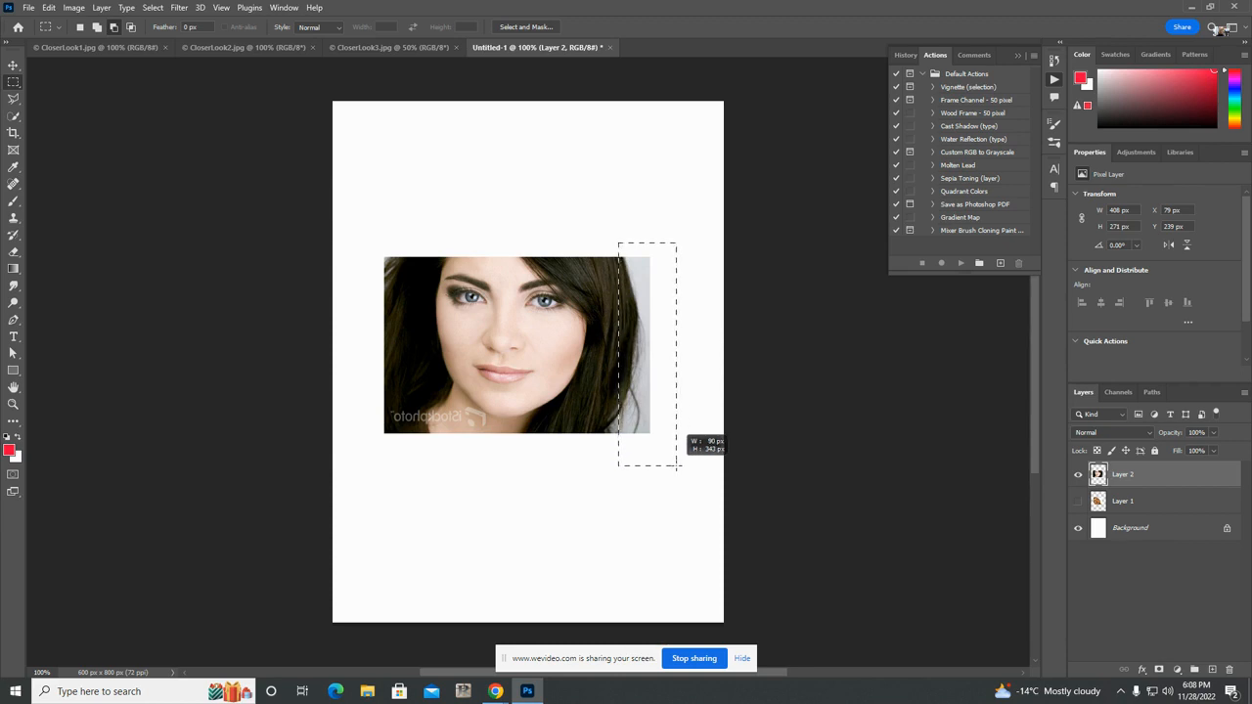
pyautogui.moveTo(677, 467); pyautogui.dragTo(678, 467)
pyautogui.moveTo(679, 467); pyautogui.dragTo(680, 470)
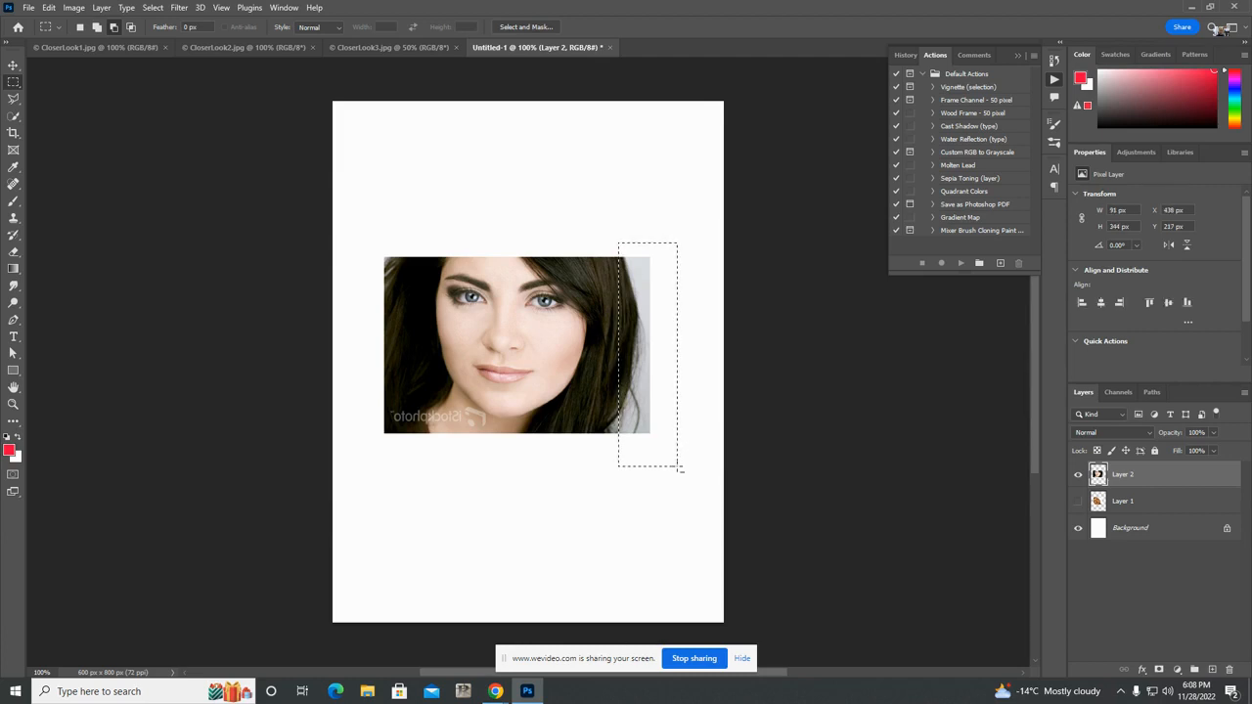
pyautogui.press('Delete')
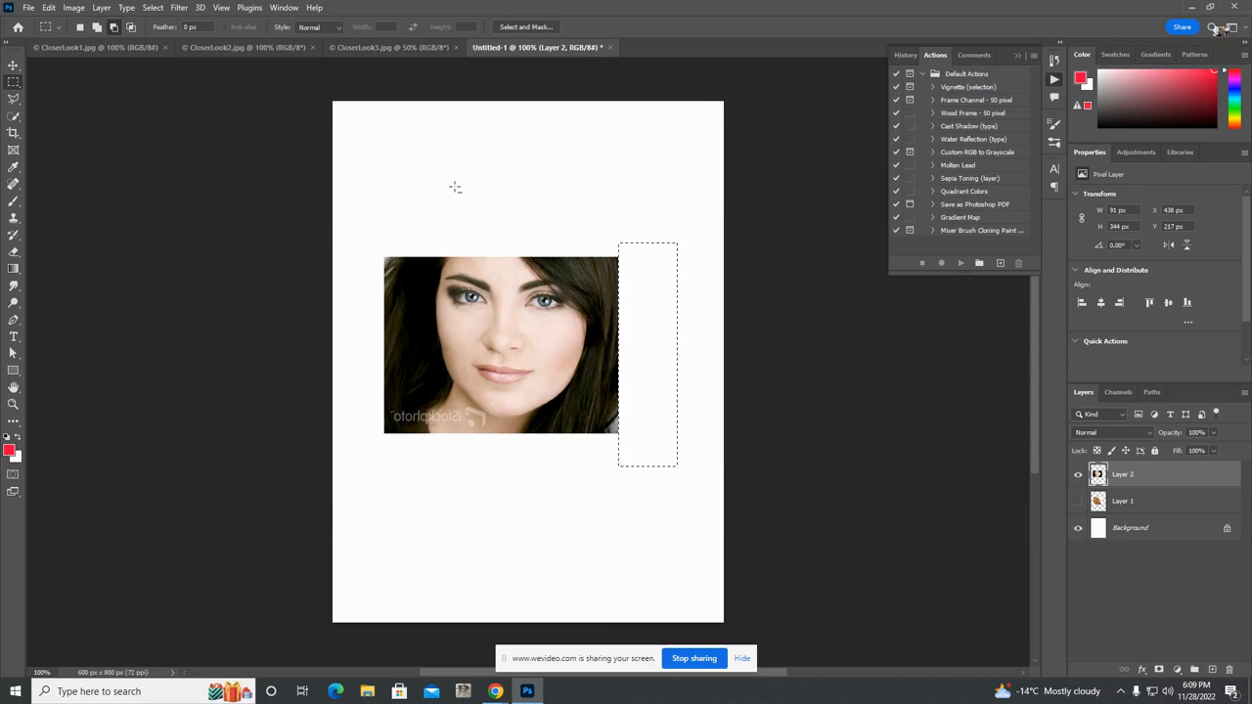
pyautogui.click(154, 8)
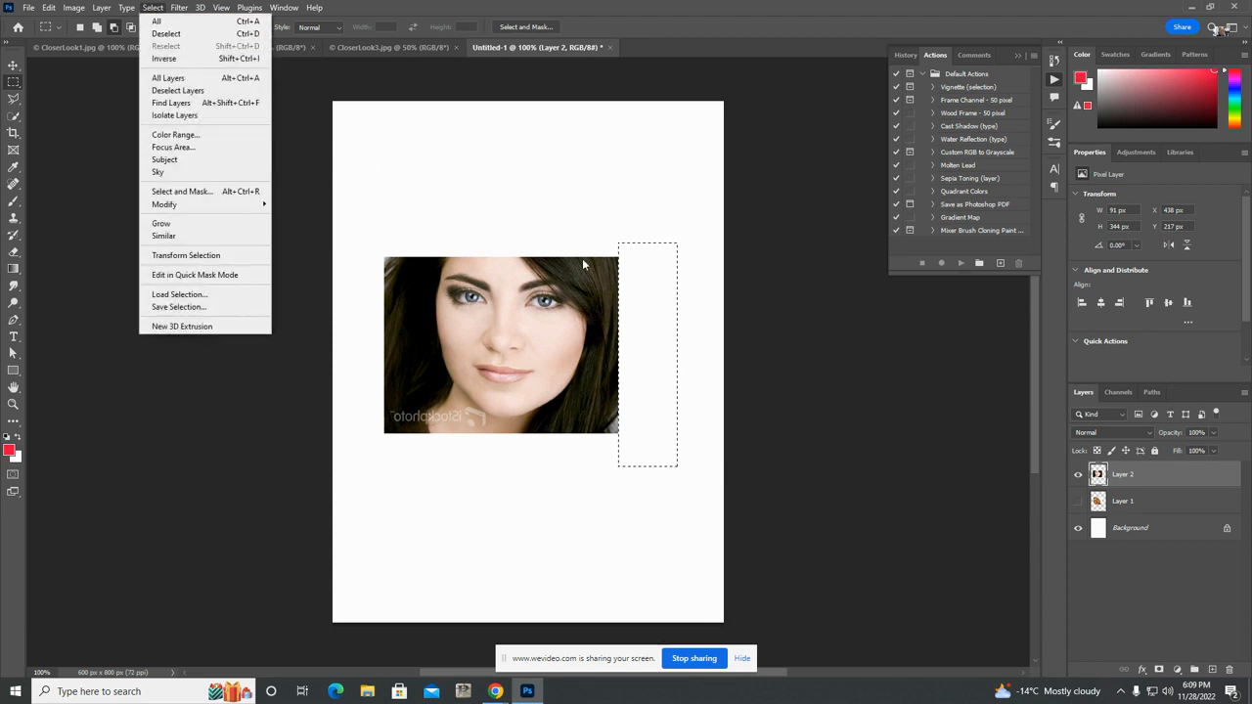
pyautogui.click(225, 35)
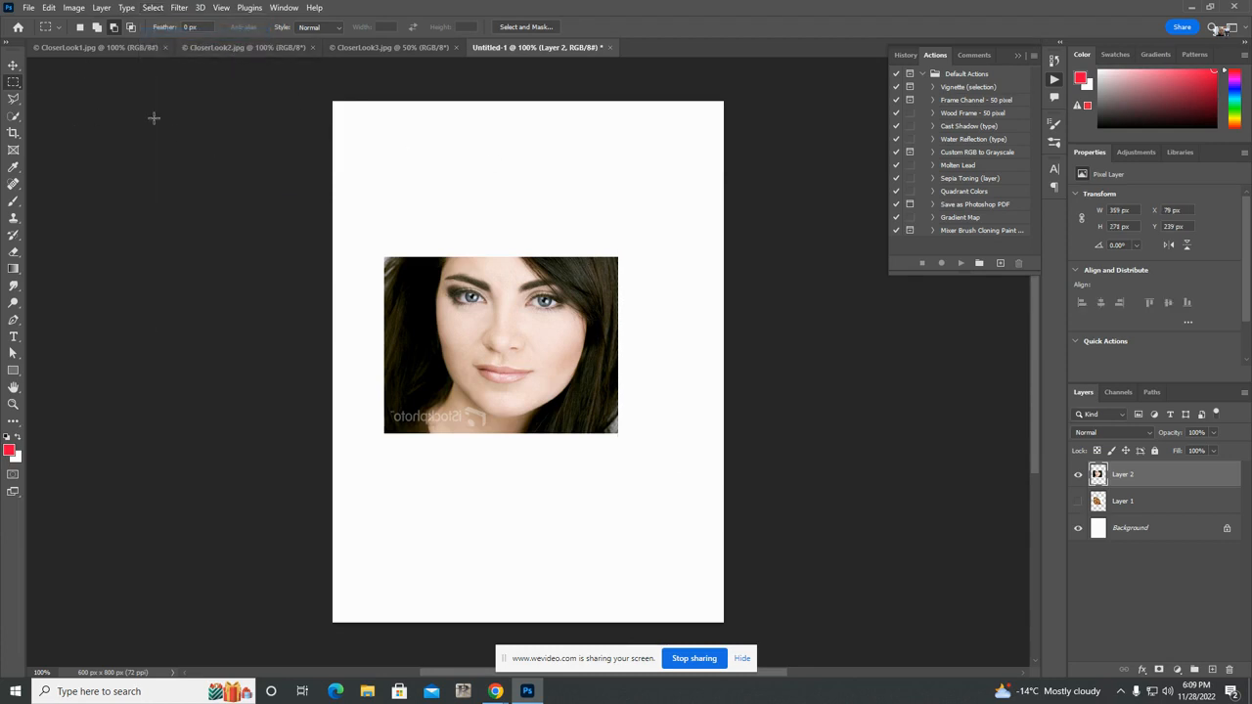
# - Move the trimmed woman's portrait to about X 154 px, Y 360 px and make Layer 1 visible again
pyautogui.click(14, 67)
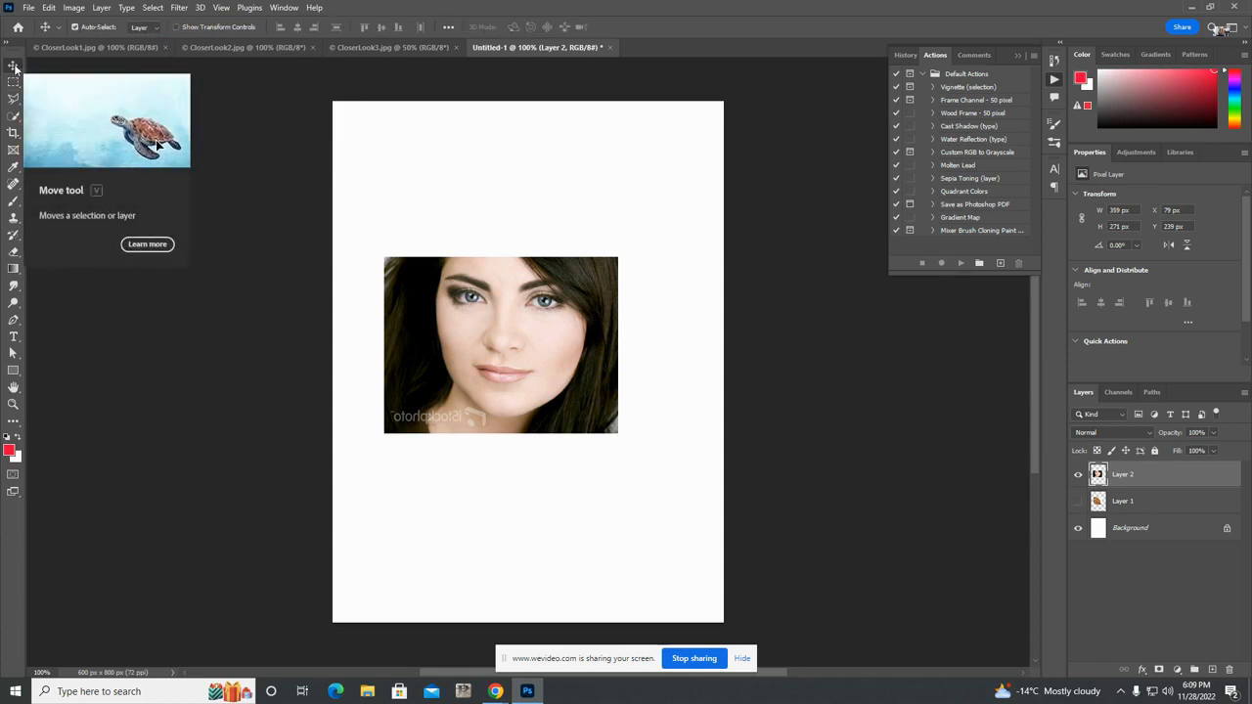
pyautogui.moveTo(497, 364); pyautogui.dragTo(543, 431)
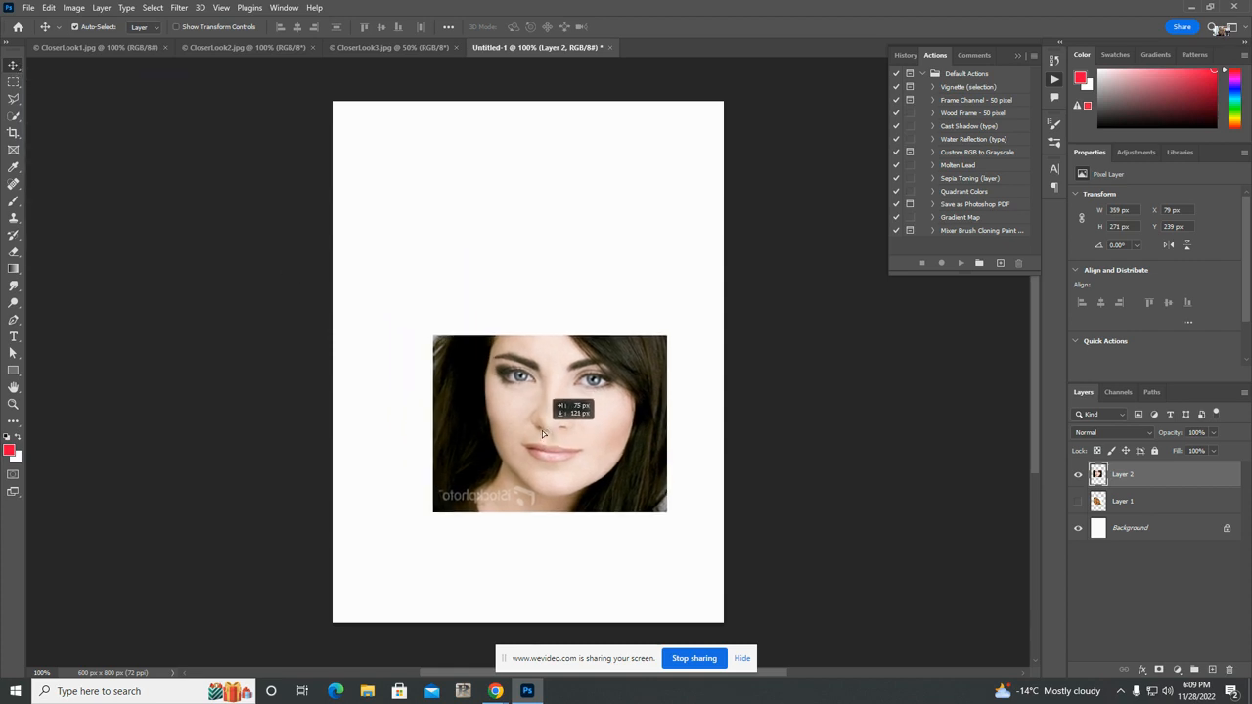
pyautogui.click(1078, 501)
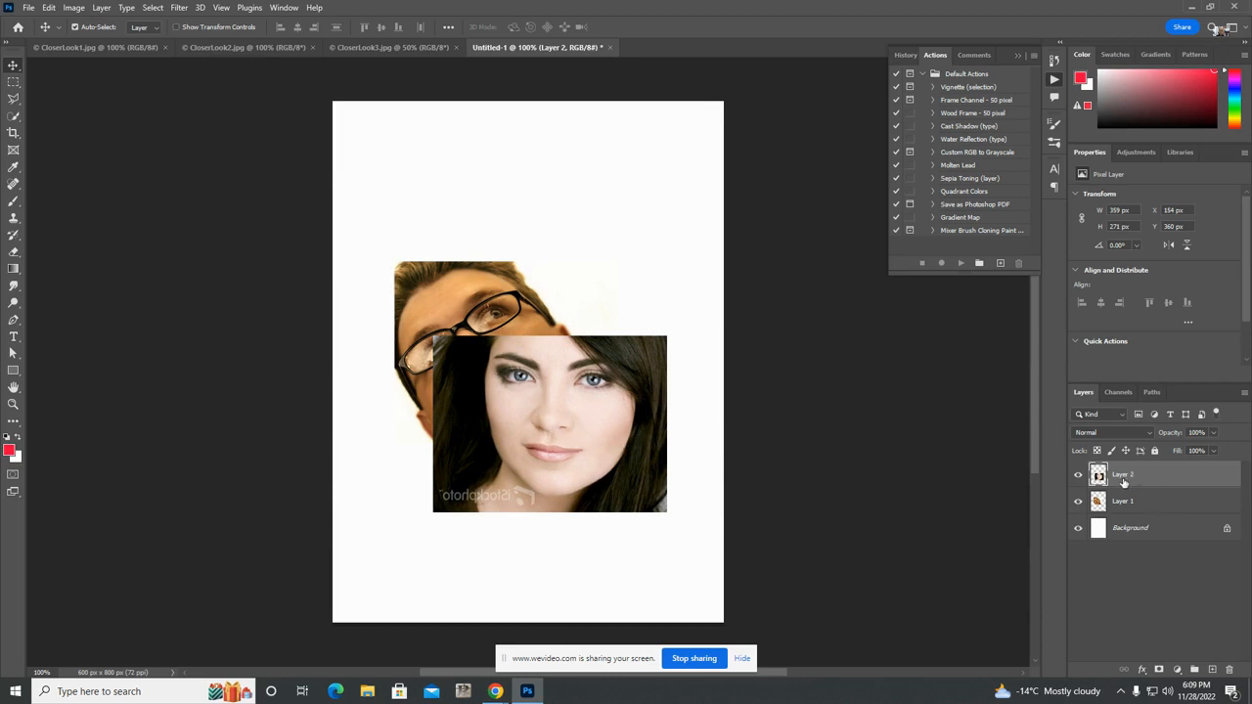
# - Scale the Layer 2 portrait to about 85% with Free Transform and place it at about X 180 px, Y 428 px
pyautogui.hotkey('ctrl', 't')
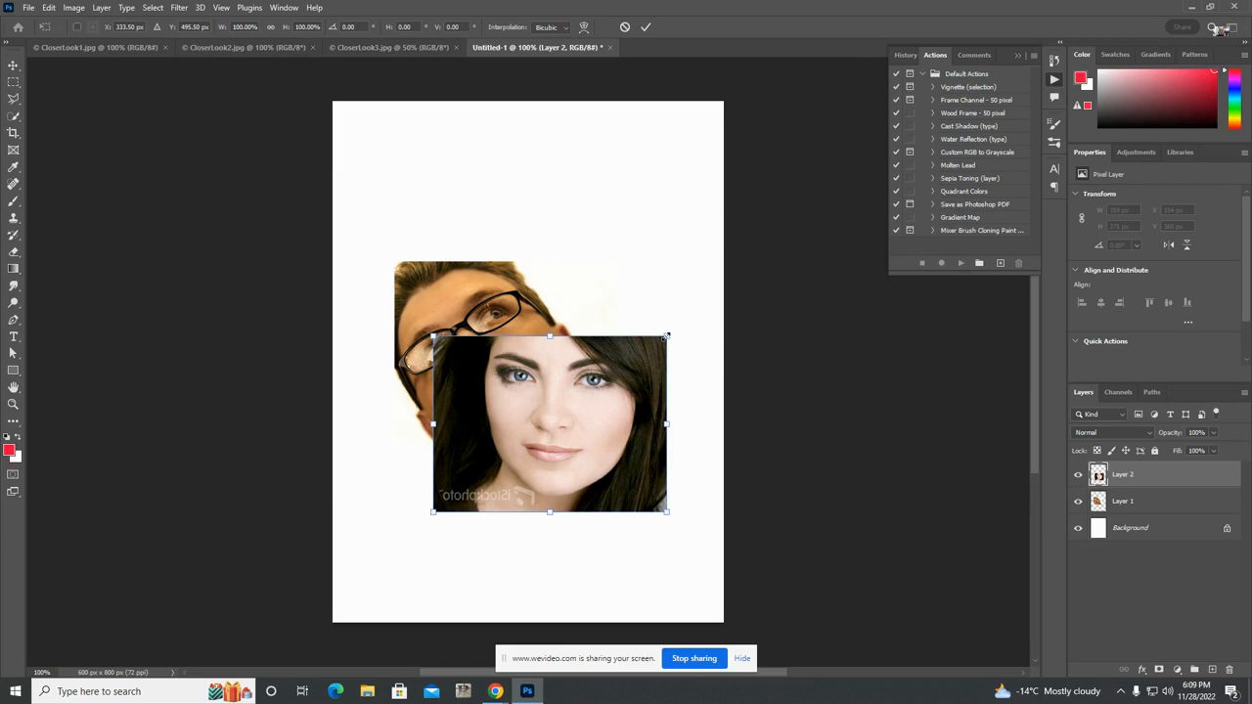
pyautogui.moveTo(666, 335); pyautogui.dragTo(638, 359)
pyautogui.moveTo(564, 406); pyautogui.dragTo(588, 434)
pyautogui.moveTo(652, 377); pyautogui.dragTo(652, 379)
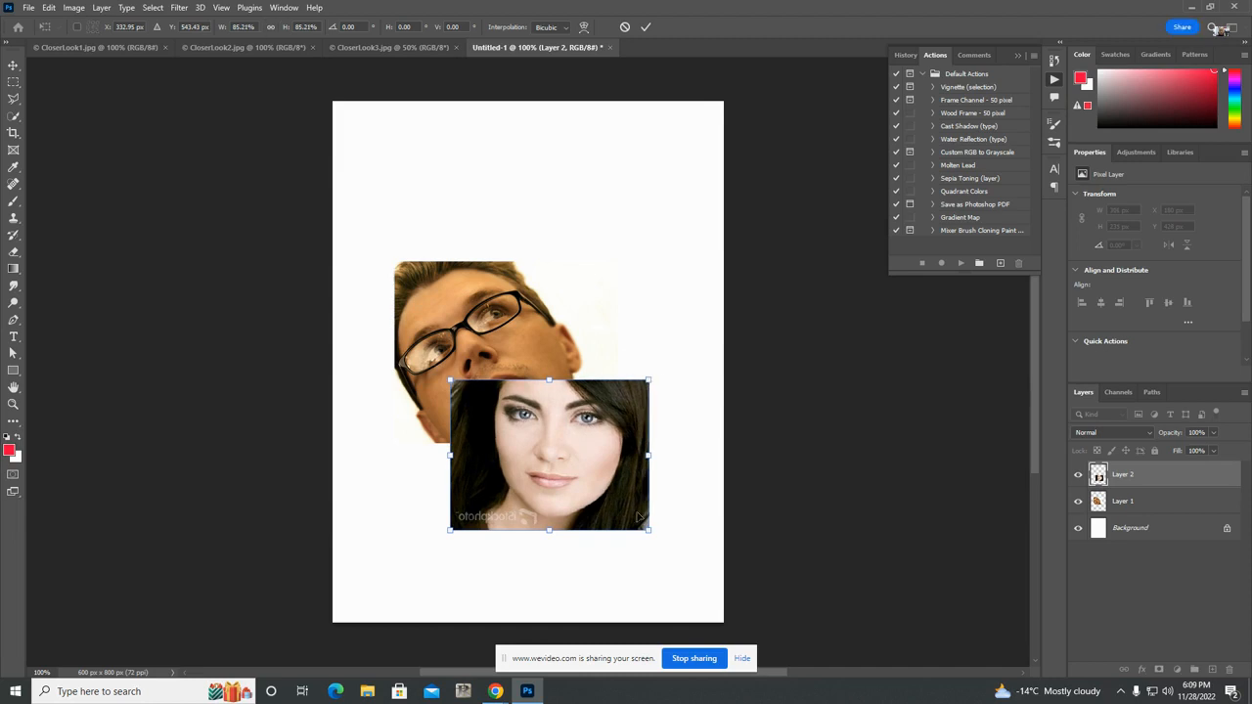
pyautogui.press('Return')
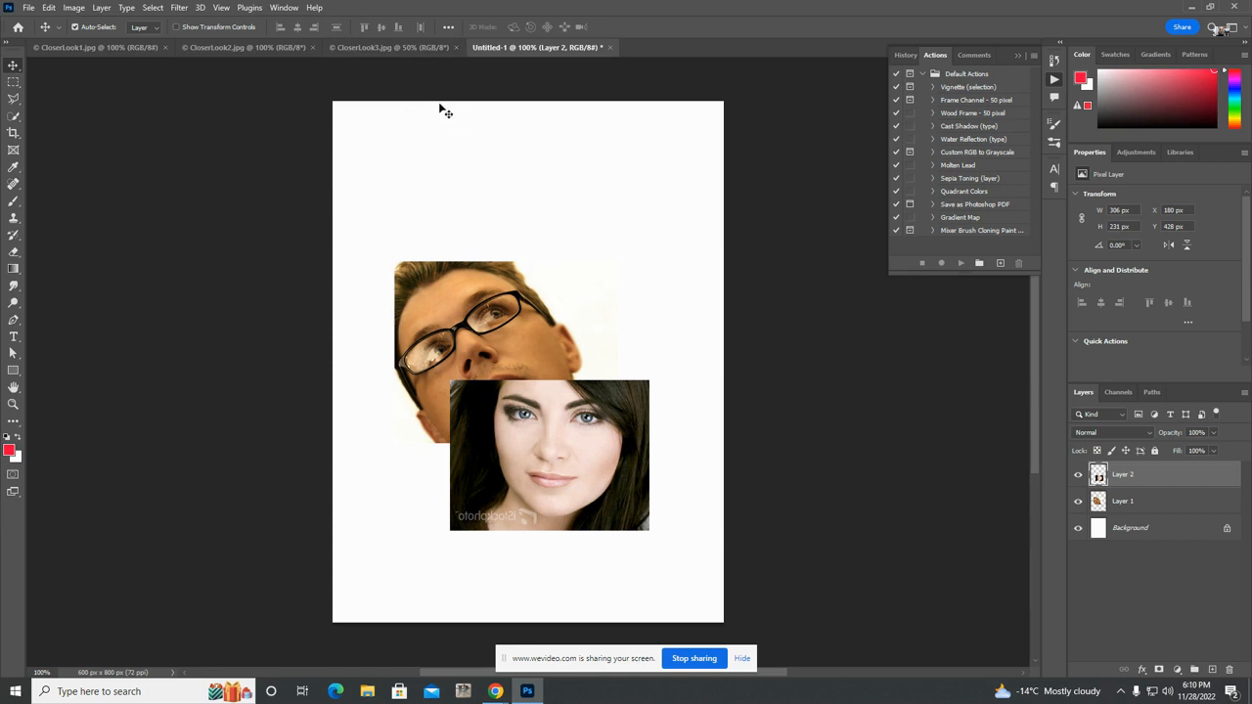
# - Copy the CloserLook3.jpg image into Untitled-1 as a new layer and shift it down on the page
pyautogui.click(382, 49)
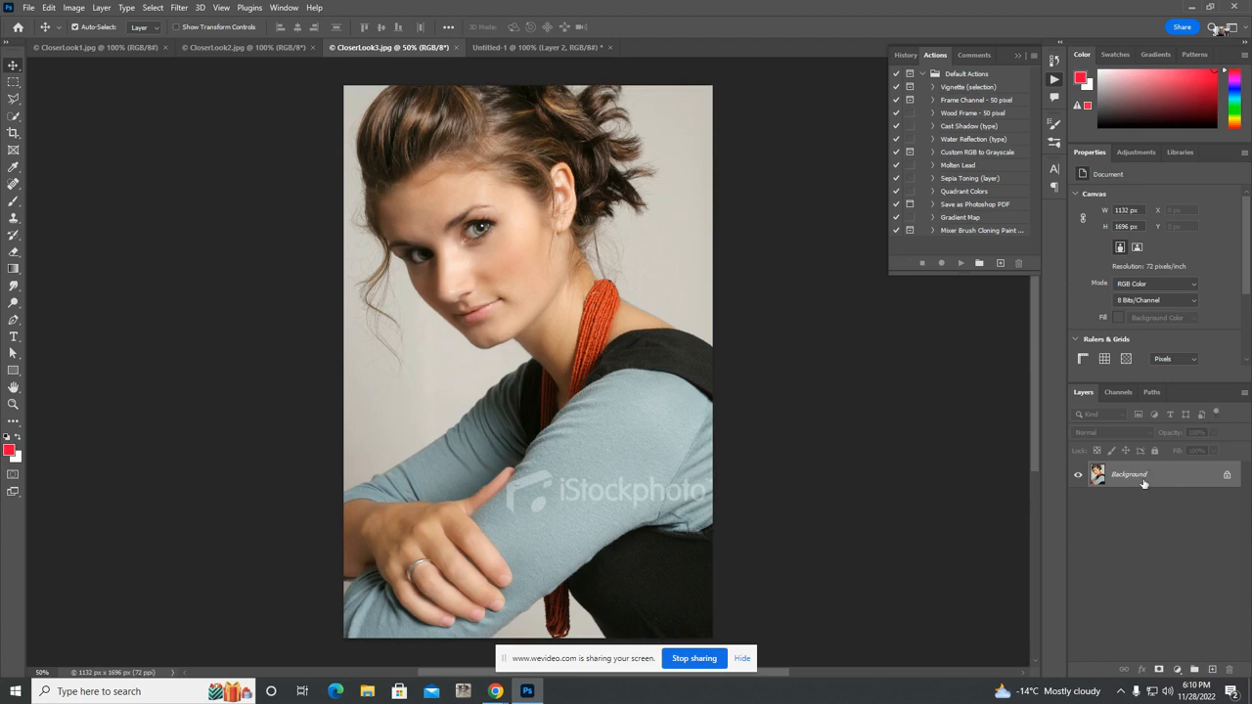
pyautogui.moveTo(1144, 484); pyautogui.dragTo(501, 200)
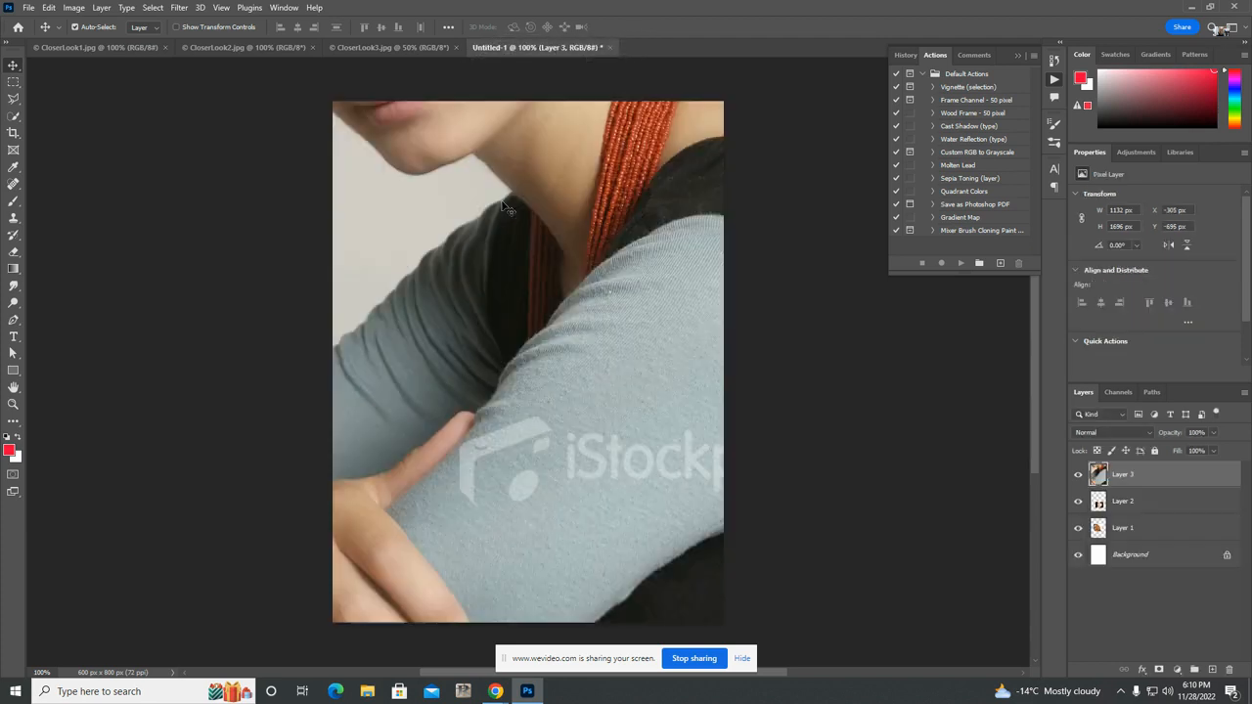
pyautogui.moveTo(602, 217); pyautogui.dragTo(584, 359)
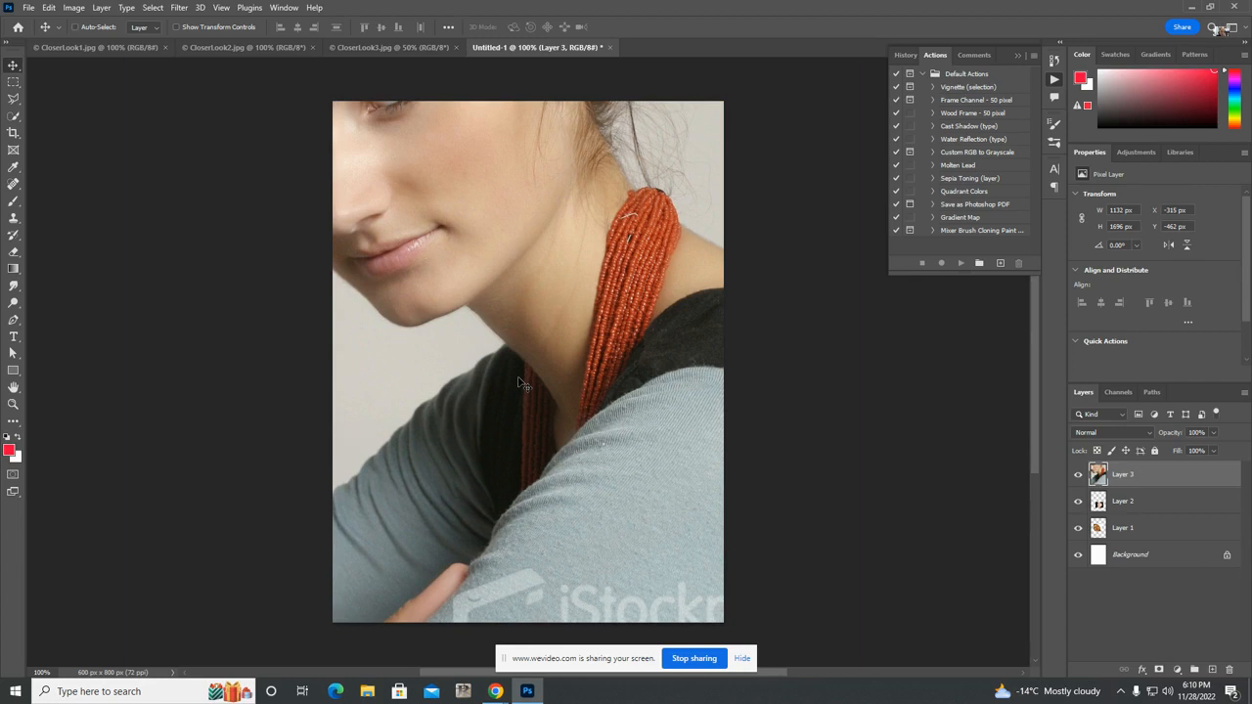
# - Scale the Layer 3 portrait to about 280 × 418 px with Free Transform and place it at about X 160 px, Y 37 px
pyautogui.hotkey('ctrl', 't')
pyautogui.moveTo(601, 227); pyautogui.dragTo(567, 411)
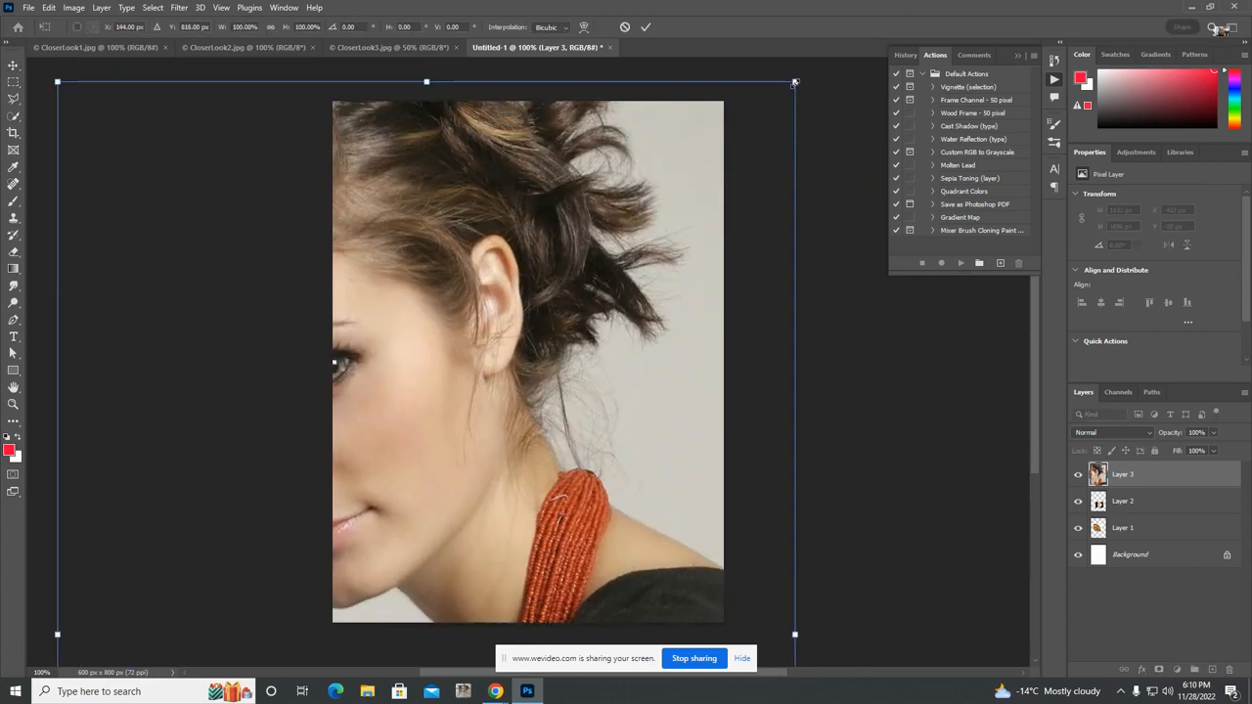
pyautogui.moveTo(794, 82); pyautogui.dragTo(453, 593)
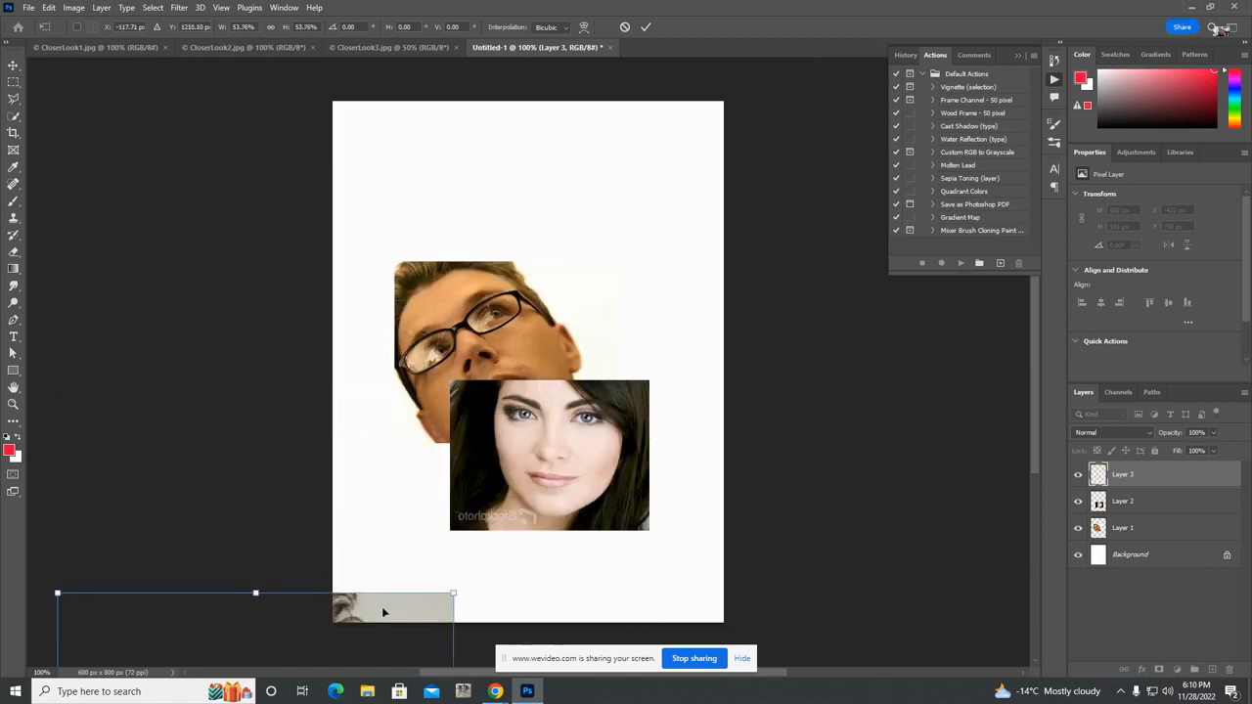
pyautogui.hotkey('ctrl', 'z')
pyautogui.moveTo(736, 162); pyautogui.dragTo(528, 403)
pyautogui.moveTo(534, 452); pyautogui.dragTo(687, 199)
pyautogui.moveTo(724, 148); pyautogui.dragTo(643, 210)
pyautogui.moveTo(587, 345); pyautogui.dragTo(540, 248)
pyautogui.press('Return')
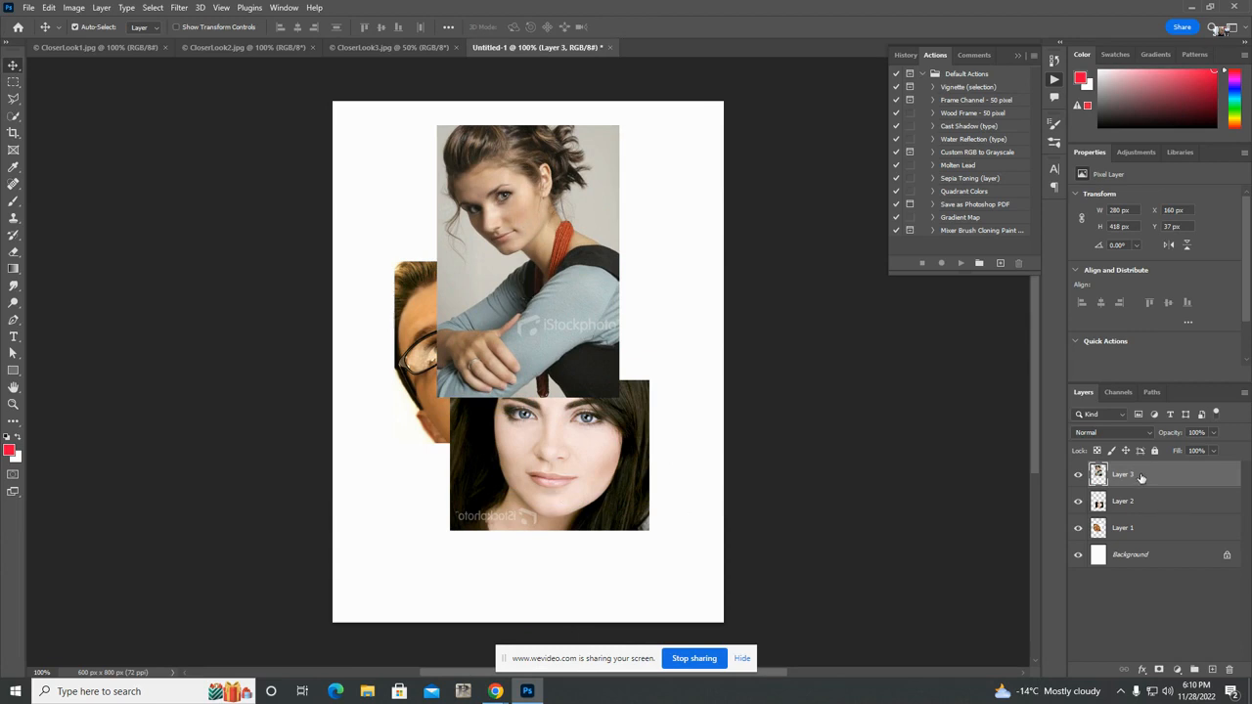
# - Place Layer 3 beneath Layer 1 in the layer stack and move its portrait right to about X 224 px
pyautogui.moveTo(1141, 478); pyautogui.dragTo(1150, 540)
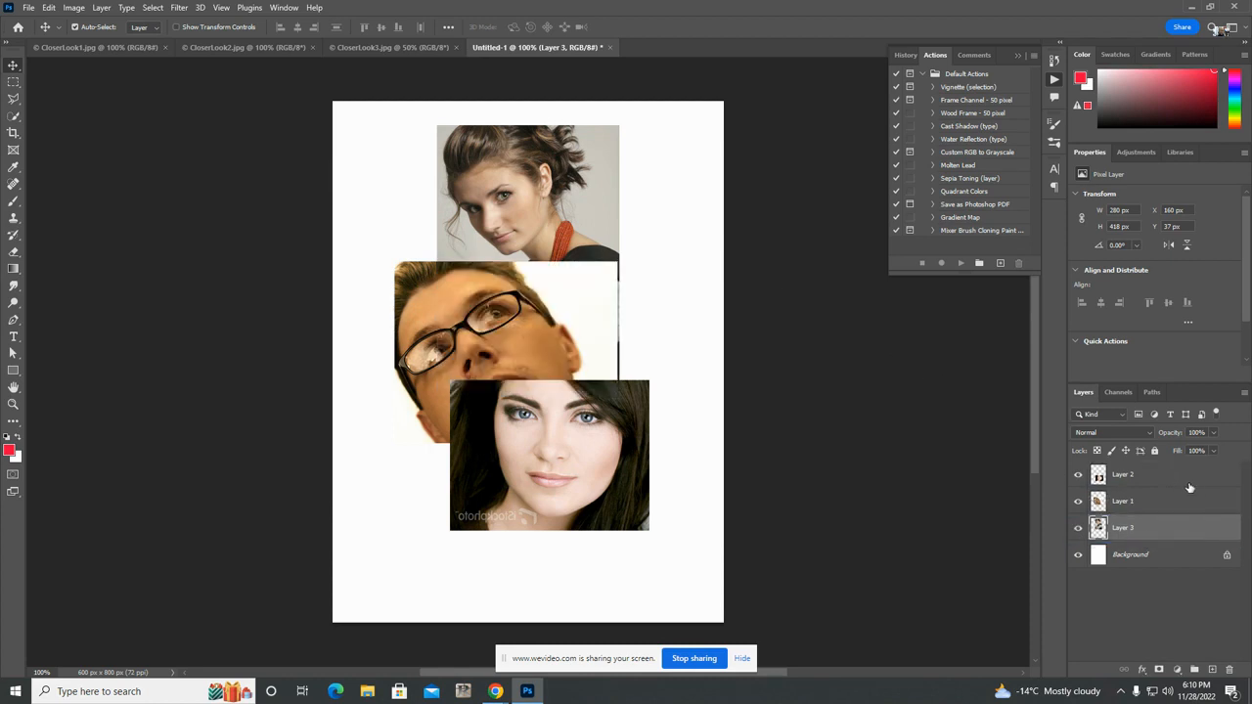
pyautogui.moveTo(555, 216); pyautogui.dragTo(587, 225)
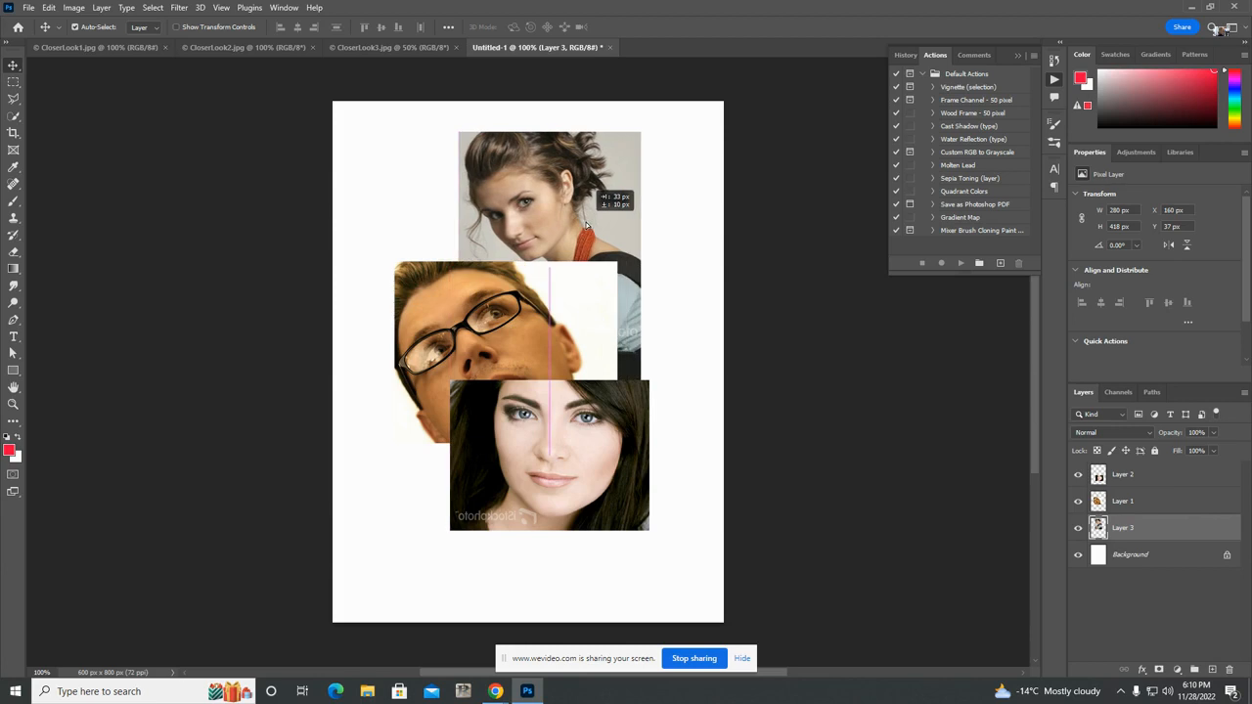
pyautogui.moveTo(588, 225); pyautogui.dragTo(606, 225)
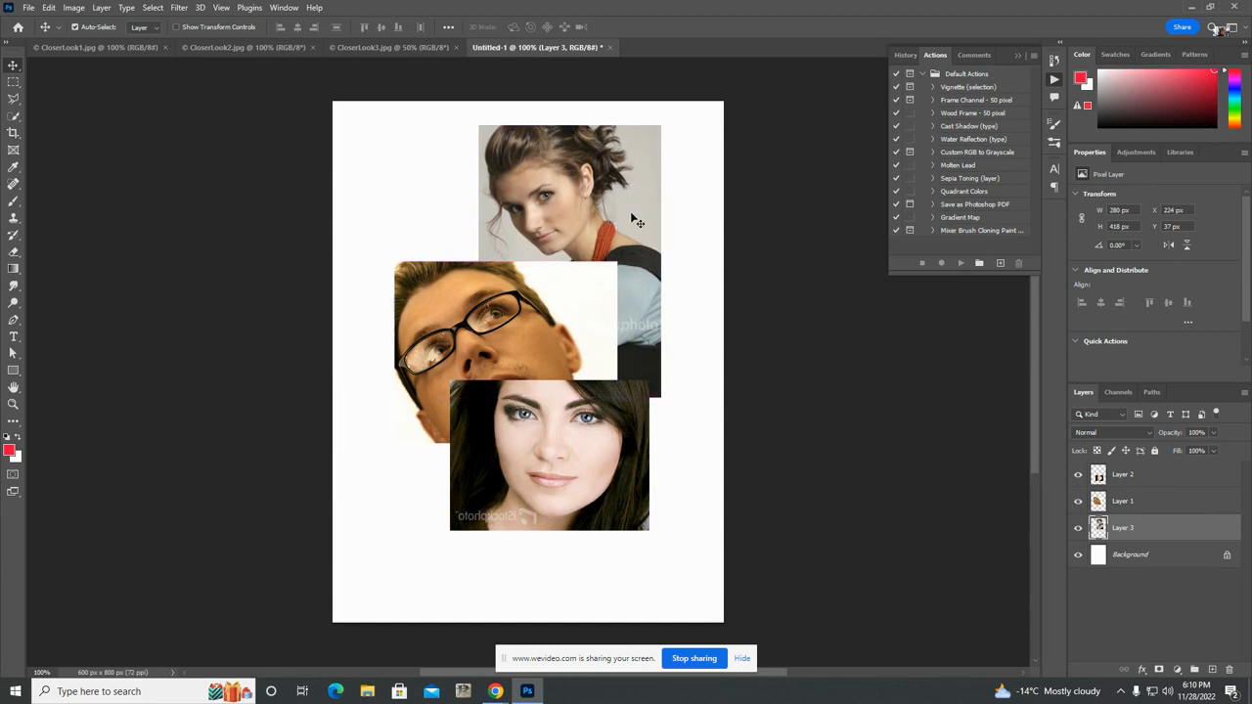
# - Nudge the Layer 3 portrait down to Y 53 px
pyautogui.press('Down')
pyautogui.press('Down')
pyautogui.press('Down')
pyautogui.press('Down')
pyautogui.press('Down')
pyautogui.press('Down')
pyautogui.press('Down')
pyautogui.press('Down')
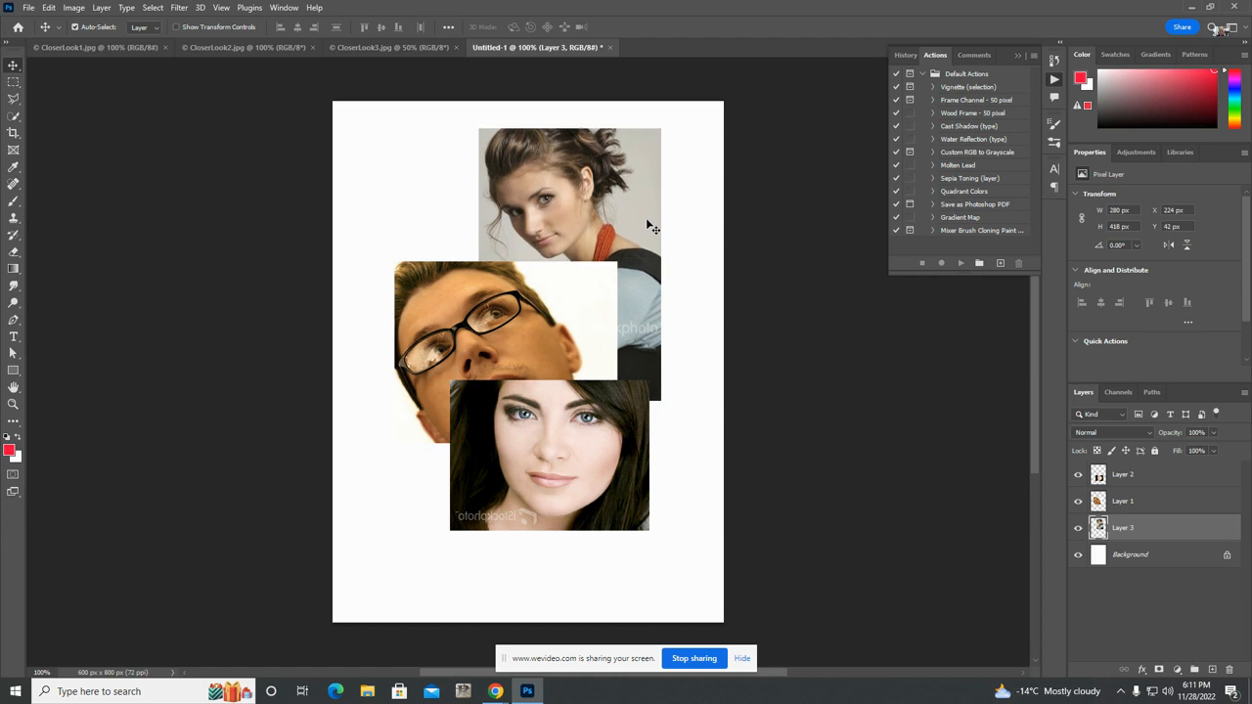
pyautogui.press('Down')
pyautogui.press('Down')
pyautogui.press('Down')
pyautogui.press('Down')
pyautogui.press('Down')
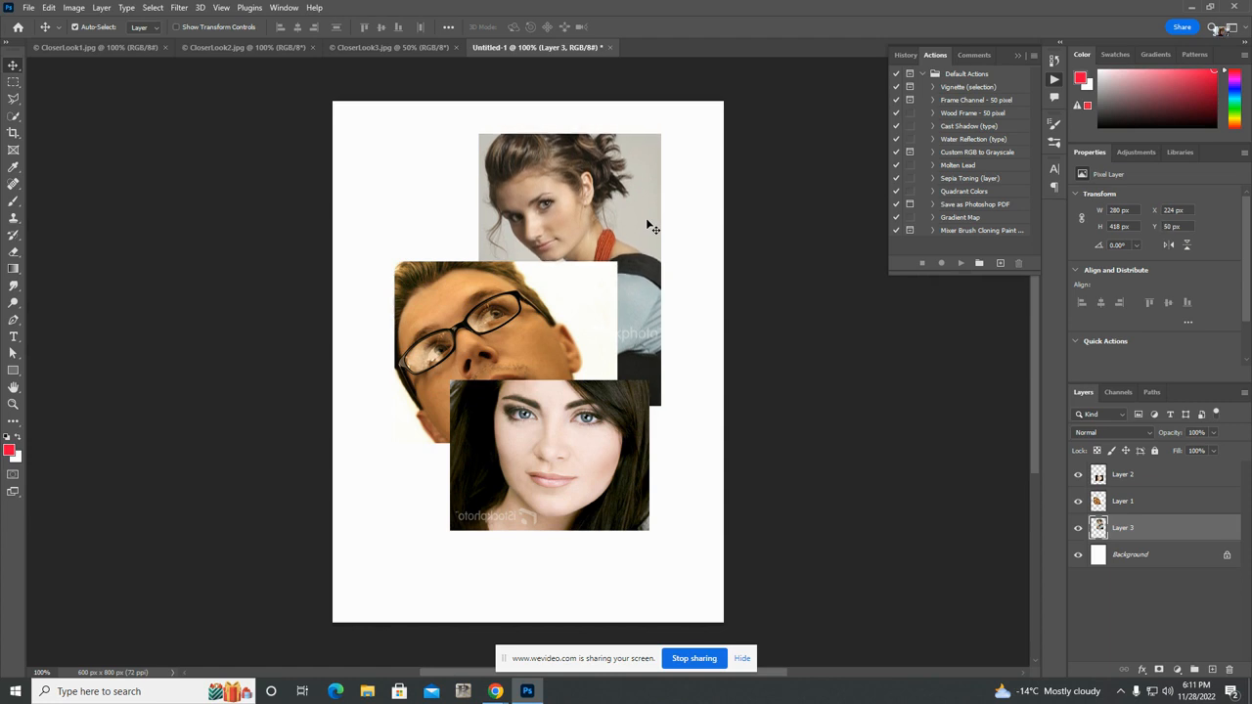
pyautogui.press('Down')
pyautogui.press('Down')
pyautogui.press('Down')
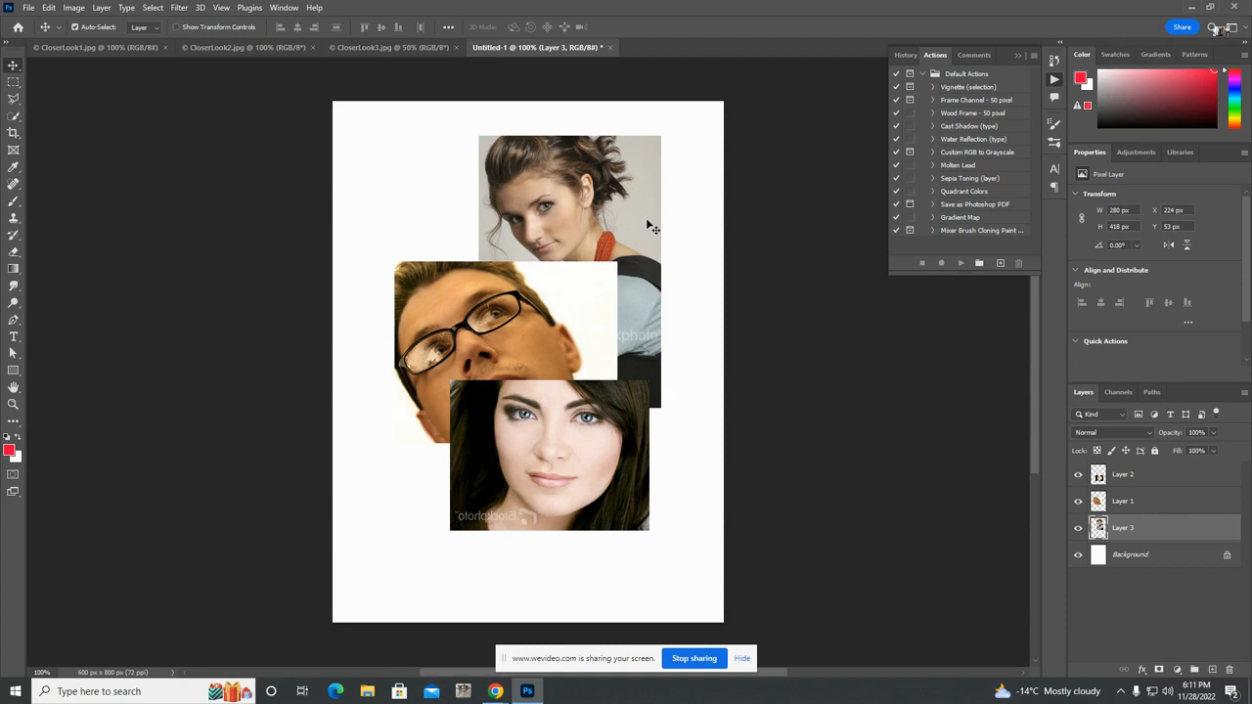
# - Select Layers 1, 2 and 3 together and nudge the group of portraits to X 86 px, Y 51 px
pyautogui.keyDown('shift'); pyautogui.click(1154, 509); pyautogui.keyUp('shift')
pyautogui.keyDown('shift'); pyautogui.click(1153, 481); pyautogui.keyUp('shift')
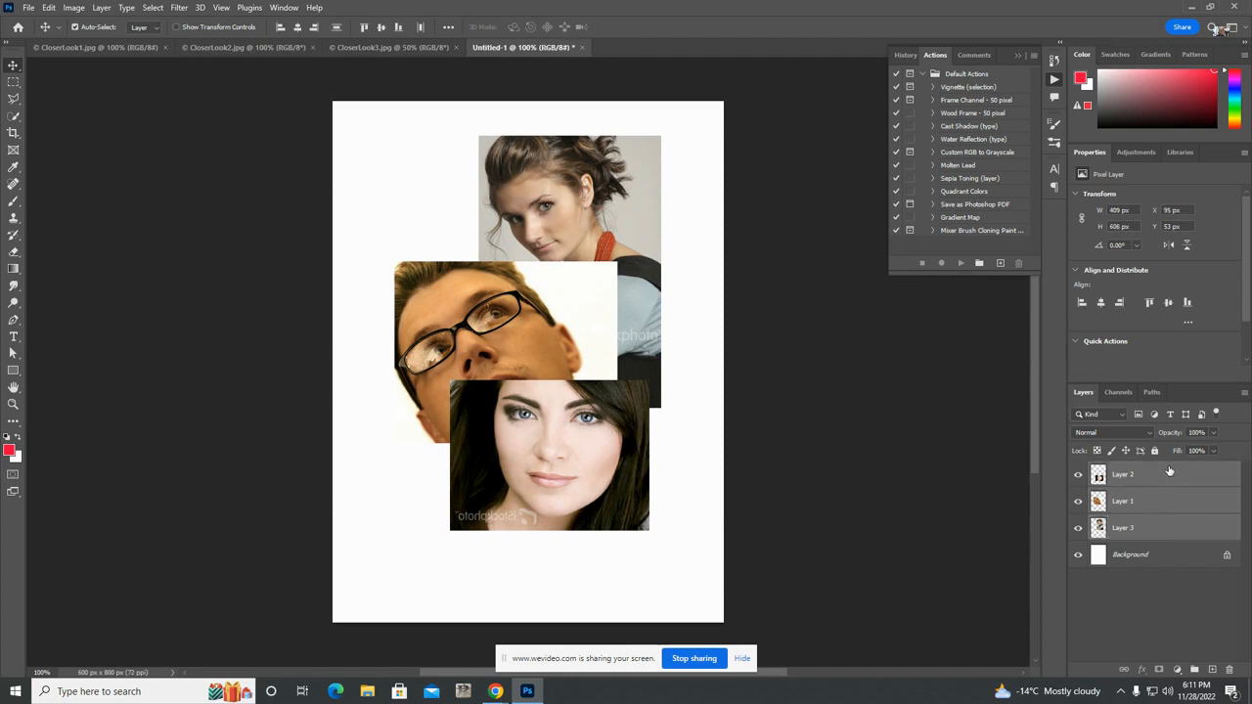
pyautogui.press('Down')
pyautogui.press('Down')
pyautogui.press('Down')
pyautogui.press('Down')
pyautogui.press('Down')
pyautogui.press('Down')
pyautogui.press('Down')
pyautogui.press('Down')
pyautogui.press('Down')
pyautogui.press('Down')
pyautogui.press('Down')
pyautogui.press('Down')
pyautogui.press('Down')
pyautogui.press('Down')
pyautogui.press('Down')
pyautogui.press('Down')
pyautogui.press('Down')
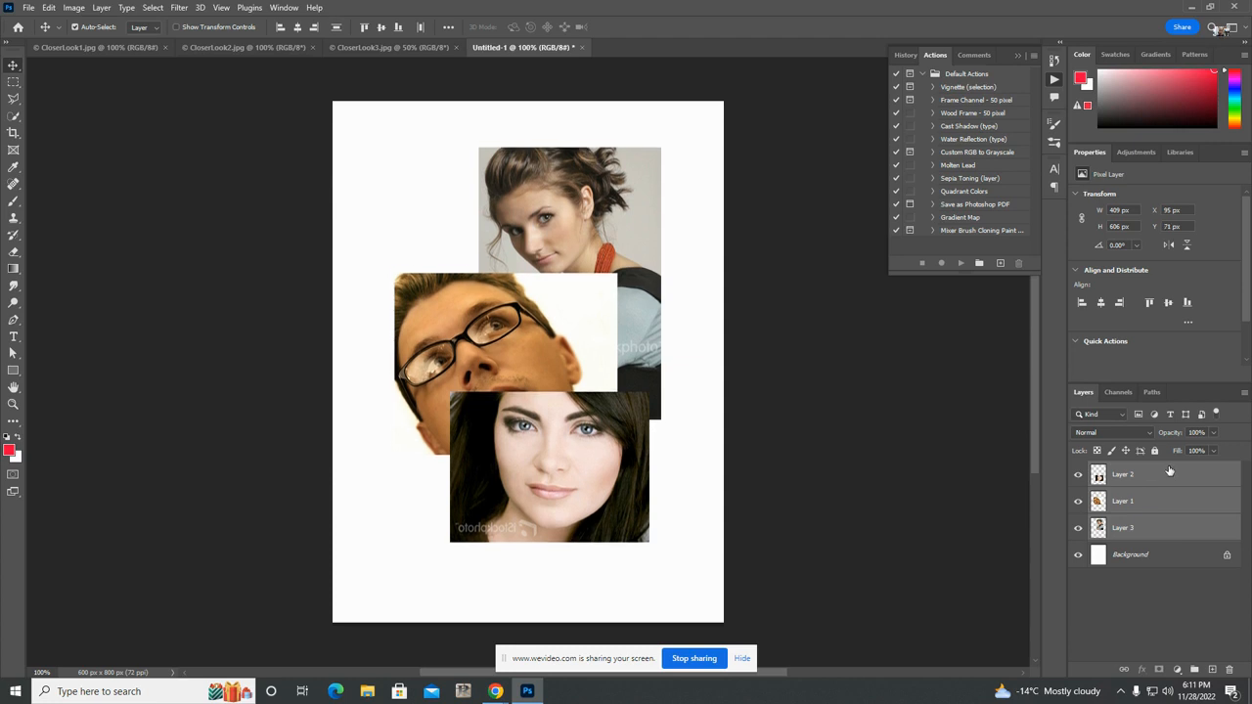
pyautogui.press('Down')
pyautogui.press('Down')
pyautogui.press('Down')
pyautogui.press('Left')
pyautogui.press('Left')
pyautogui.press('Left')
pyautogui.press('Left')
pyautogui.press('Left')
pyautogui.press('Left')
pyautogui.press('Left')
pyautogui.press('Left')
pyautogui.press('Left')
pyautogui.press('Left')
pyautogui.press('Left')
pyautogui.press('Left')
pyautogui.press('Left')
pyautogui.press('Left')
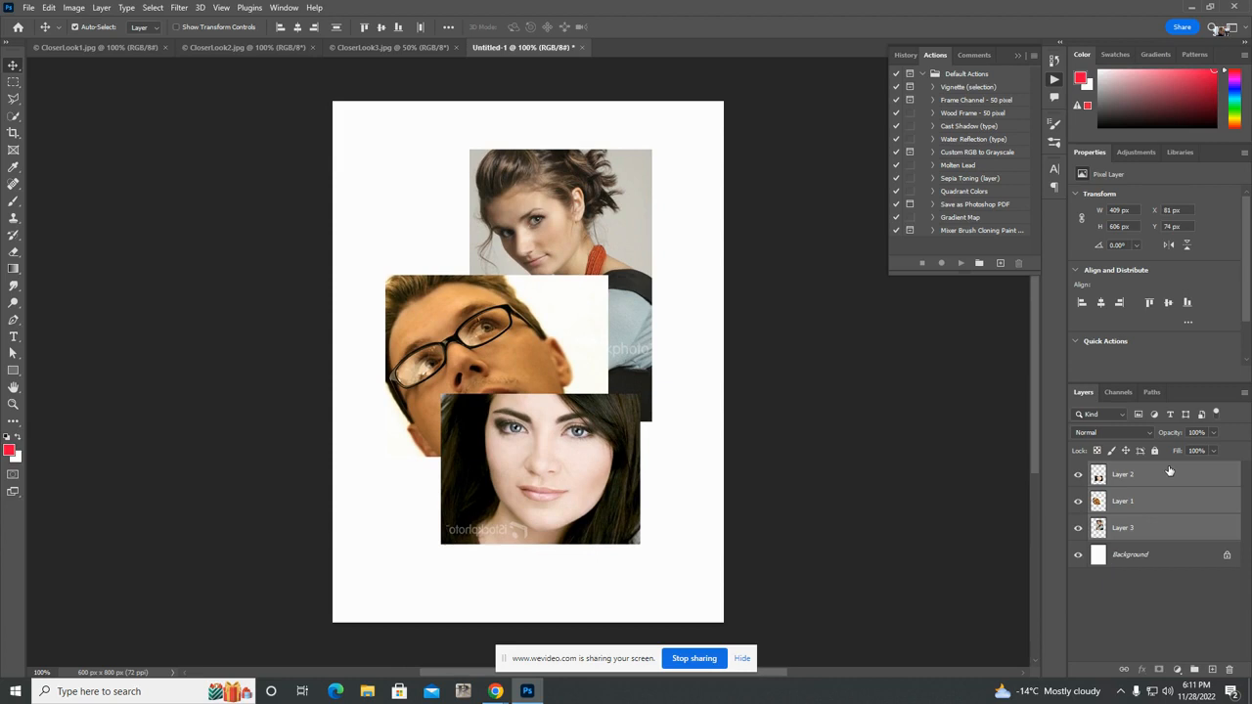
pyautogui.press('Up')
pyautogui.press('Up')
pyautogui.press('Up')
pyautogui.press('Up')
pyautogui.press('Up')
pyautogui.press('Up')
pyautogui.press('Up')
pyautogui.press('Up')
pyautogui.press('Up')
pyautogui.press('Up')
pyautogui.press('Up')
pyautogui.press('Up')
pyautogui.press('Up')
pyautogui.press('Up')
pyautogui.press('Up')
pyautogui.press('Up')
pyautogui.press('Up')
pyautogui.press('Up')
pyautogui.press('Up')
pyautogui.press('Up')
pyautogui.press('Up')
pyautogui.press('Up')
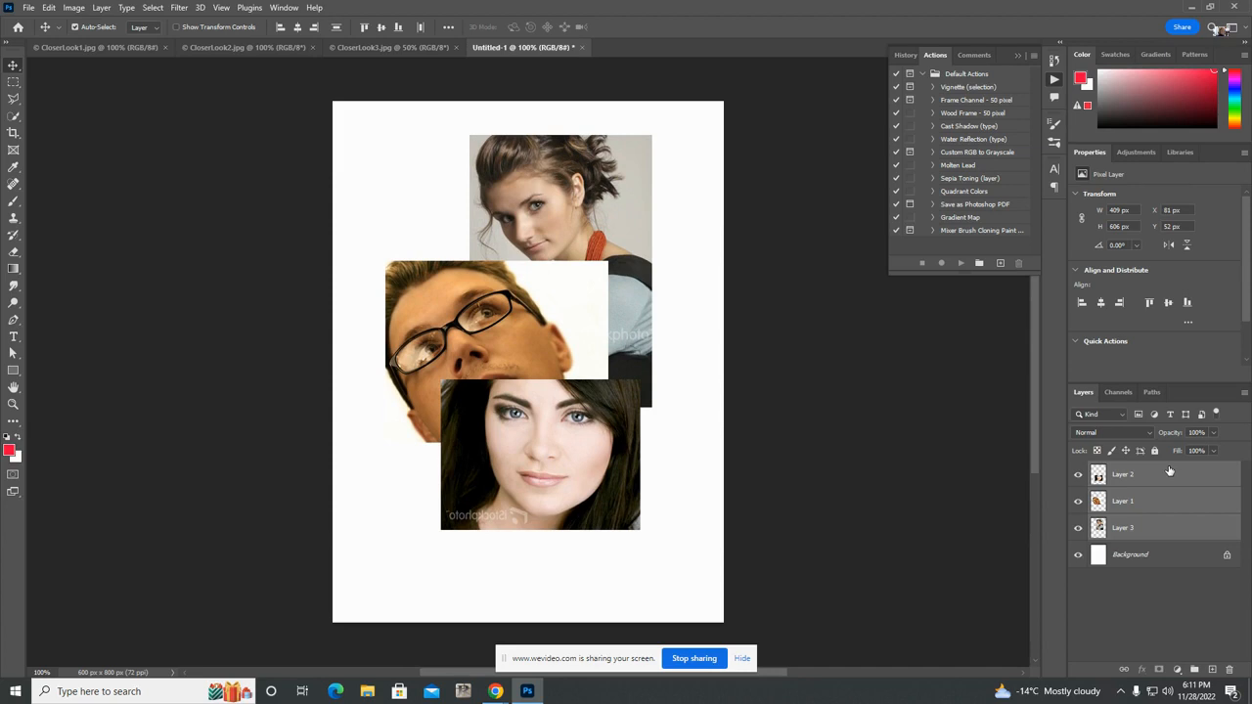
pyautogui.press('Right')
pyautogui.press('Right')
pyautogui.press('Right')
pyautogui.press('Right')
pyautogui.press('Right')
pyautogui.press('Up')
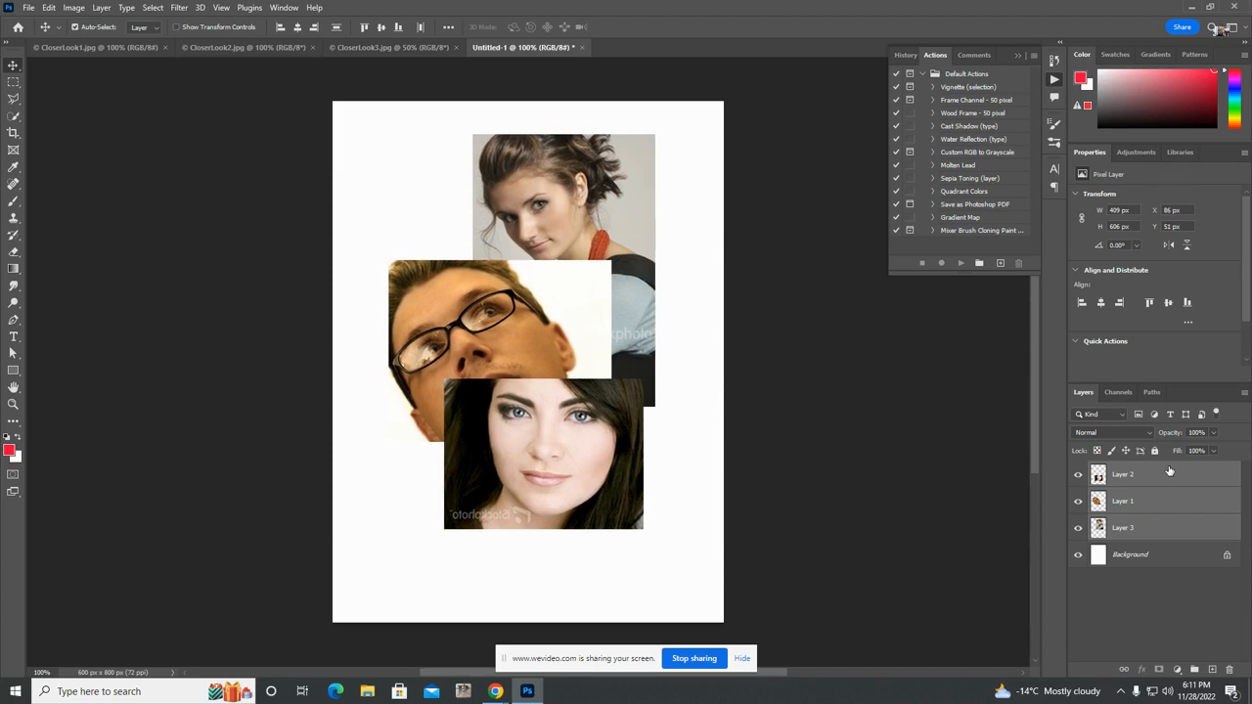
# - Hide Layer 3 and Layer 2 so that only the man's portrait shows over the background
pyautogui.click(1154, 555)
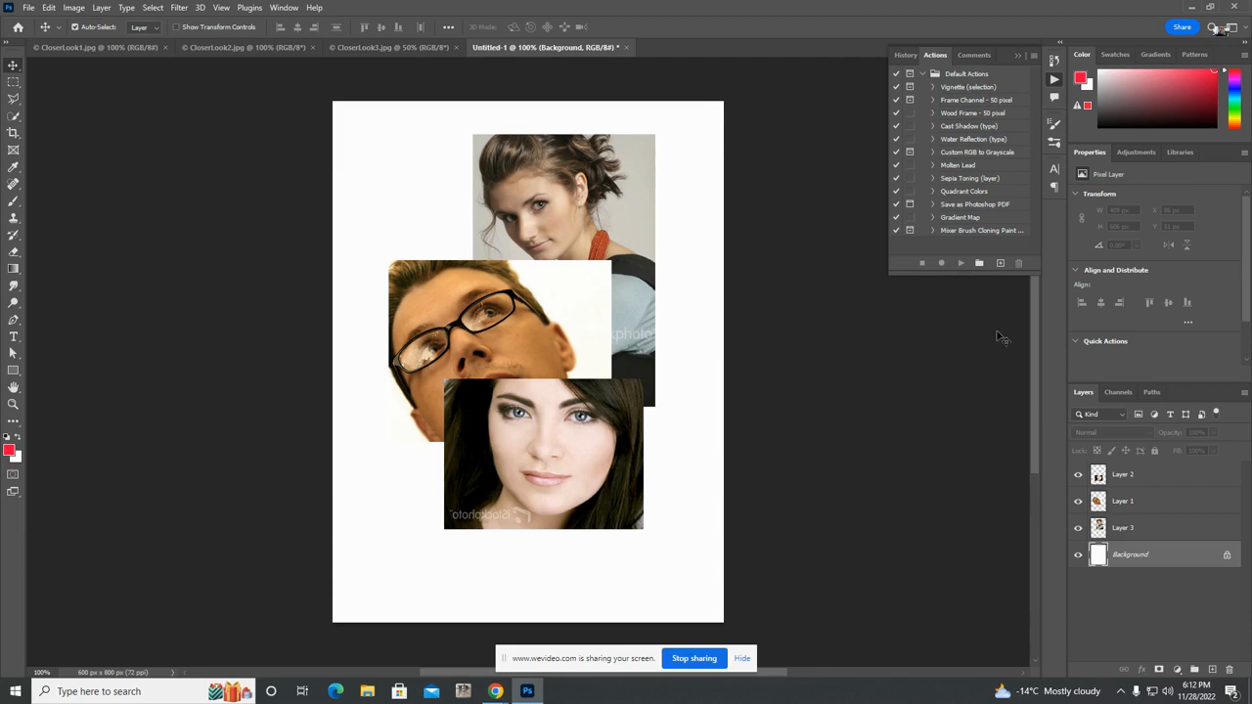
pyautogui.click(1078, 529)
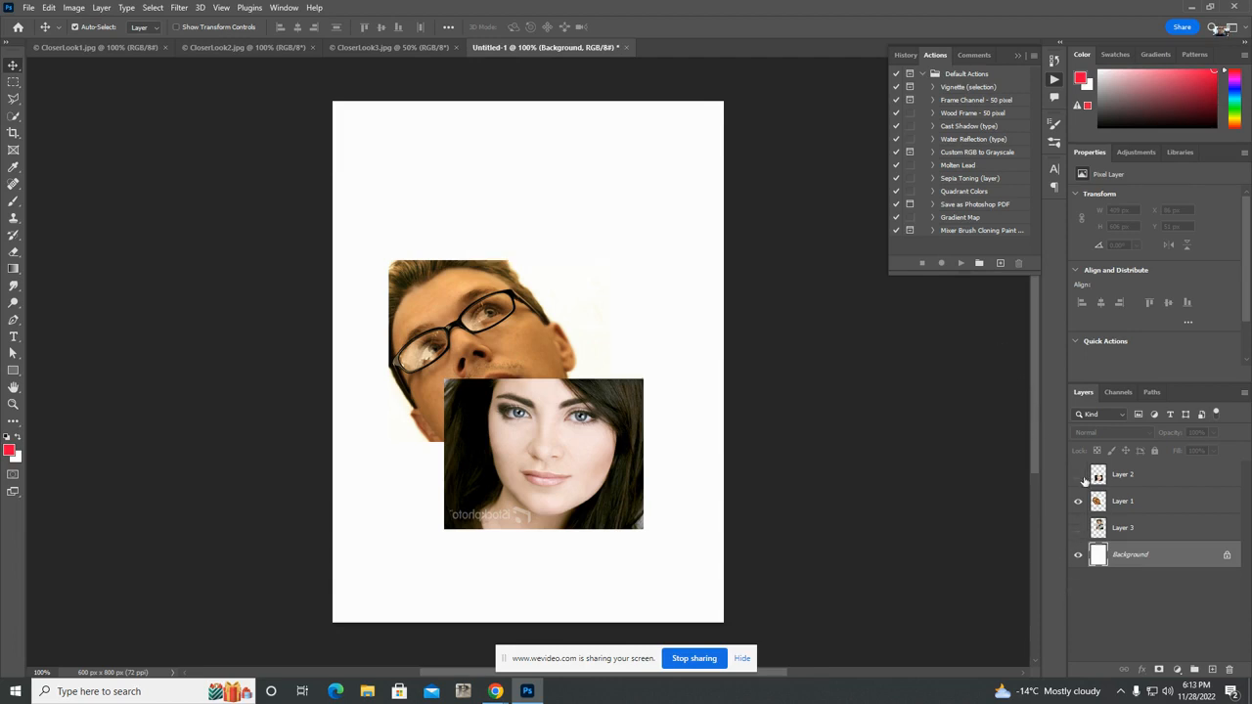
pyautogui.click(1079, 474)
# - Select a rectangle about 242 × 141 px over the upper right of the man's portrait on Layer 1 and copy it to a new layer
pyautogui.click(1165, 508)
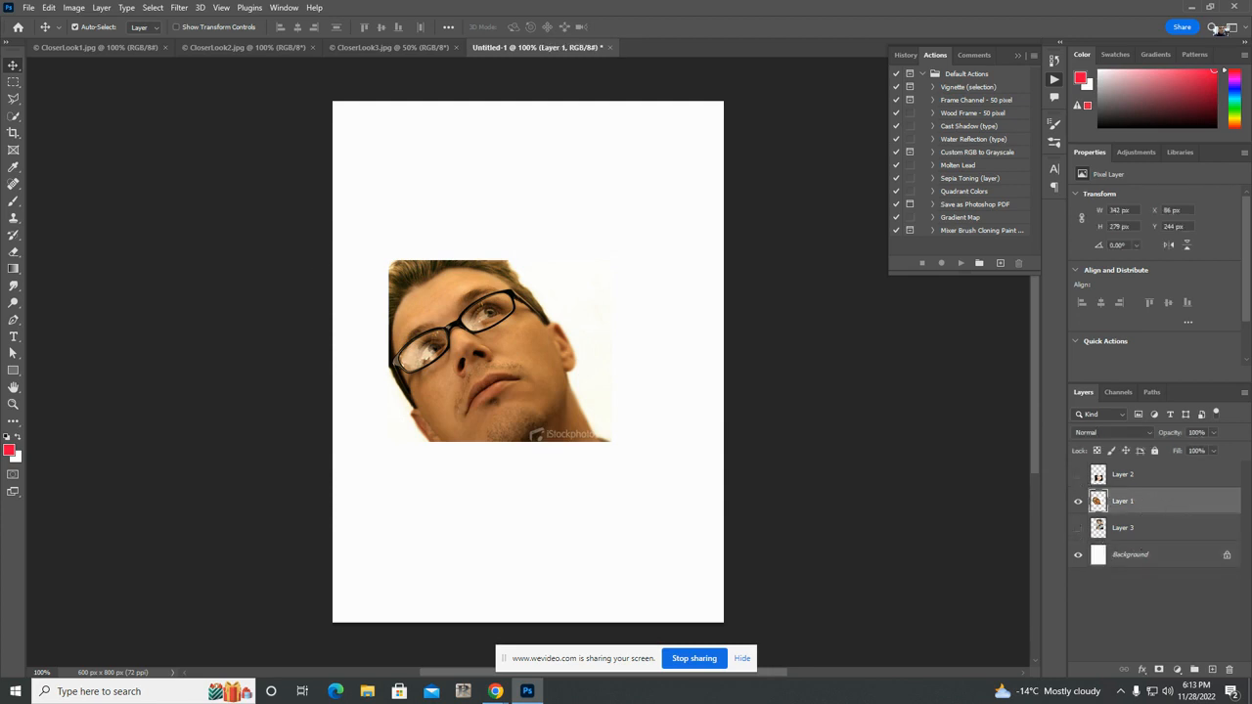
pyautogui.click(13, 82)
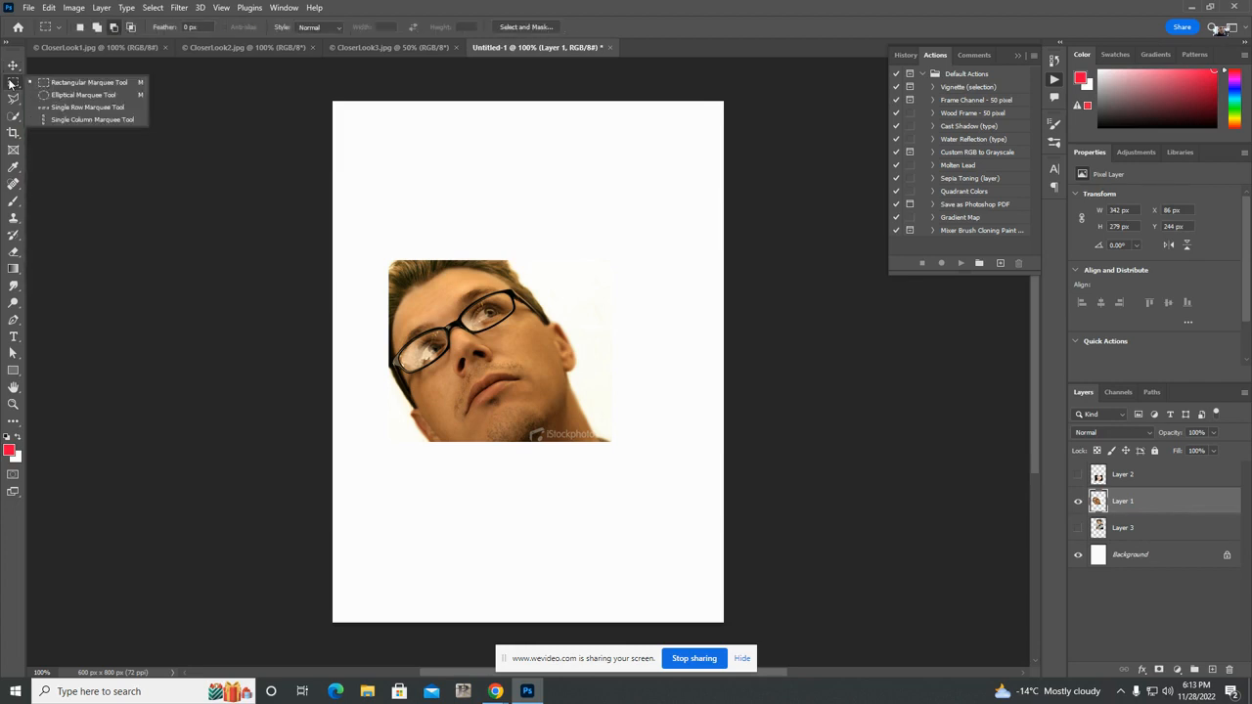
pyautogui.click(66, 84)
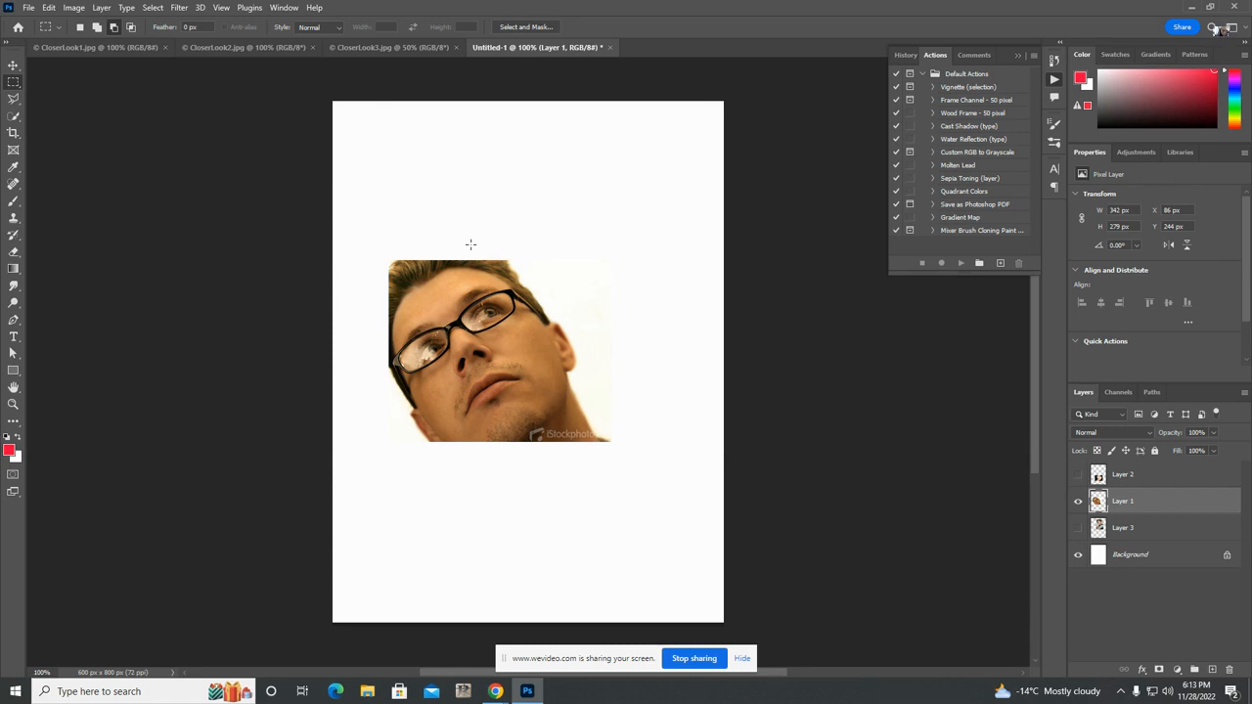
pyautogui.moveTo(469, 243); pyautogui.dragTo(623, 334)
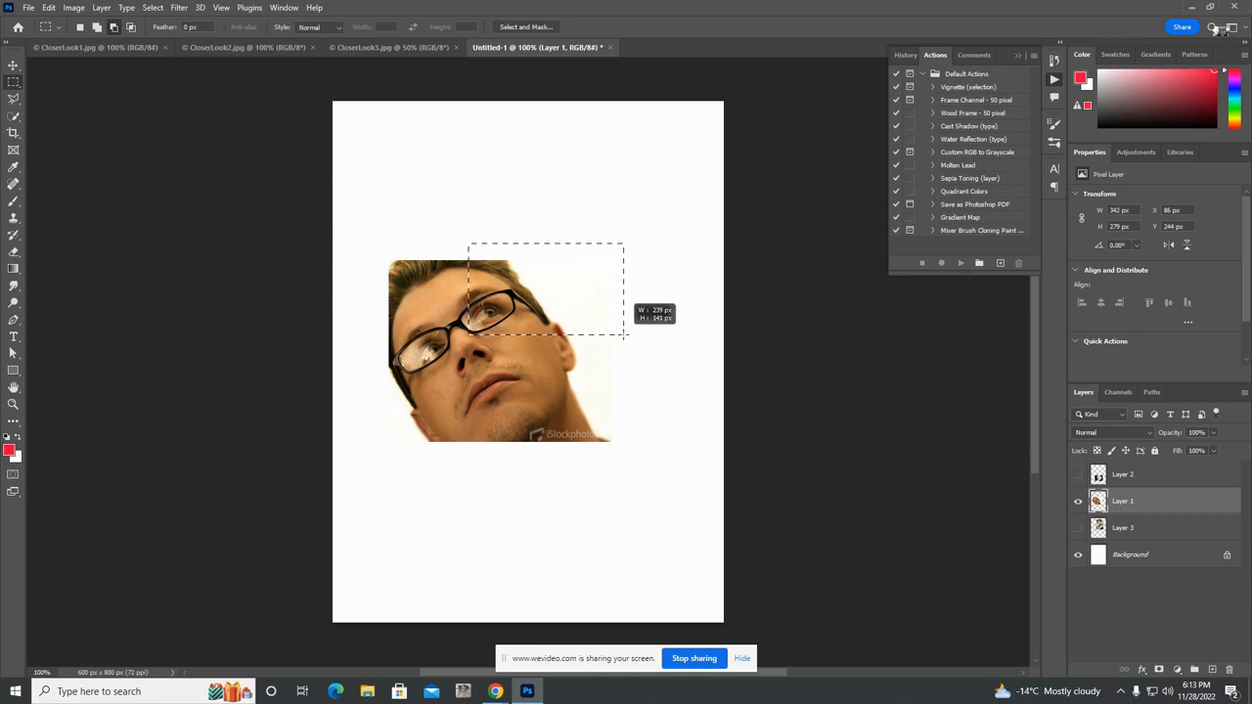
pyautogui.moveTo(623, 334); pyautogui.dragTo(625, 335)
pyautogui.moveTo(626, 334); pyautogui.dragTo(626, 334)
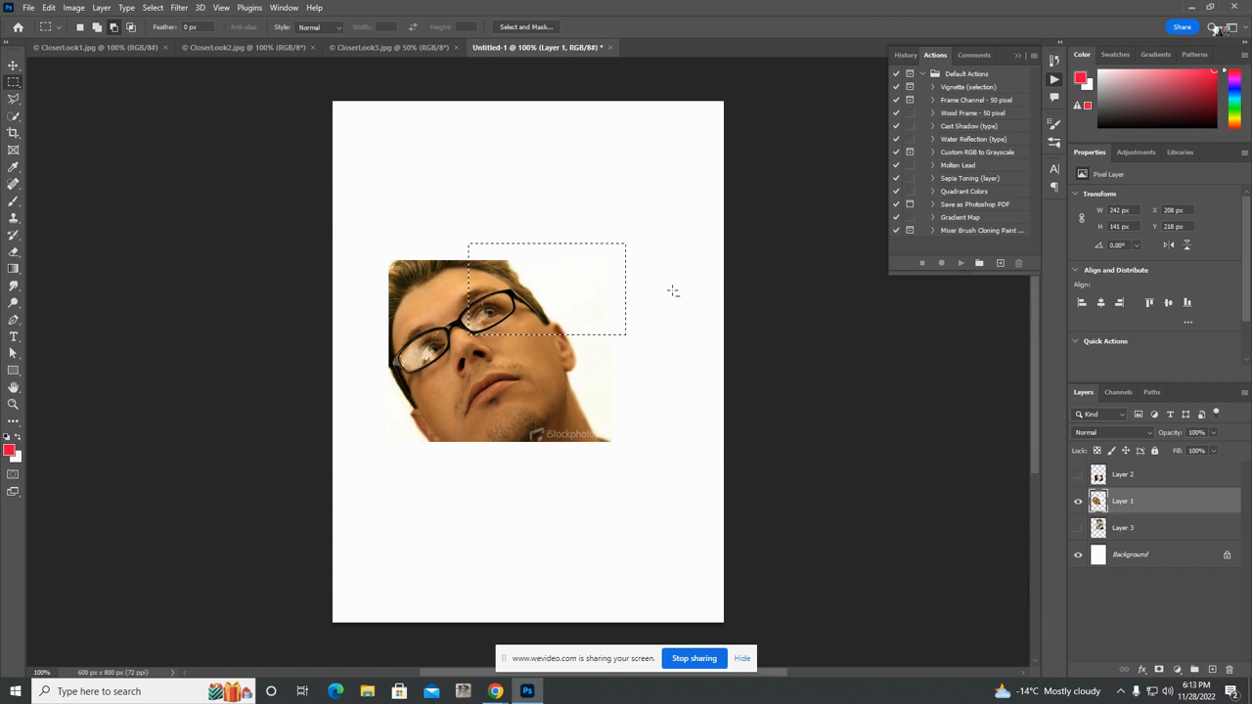
pyautogui.hotkey('ctrl', 'j')
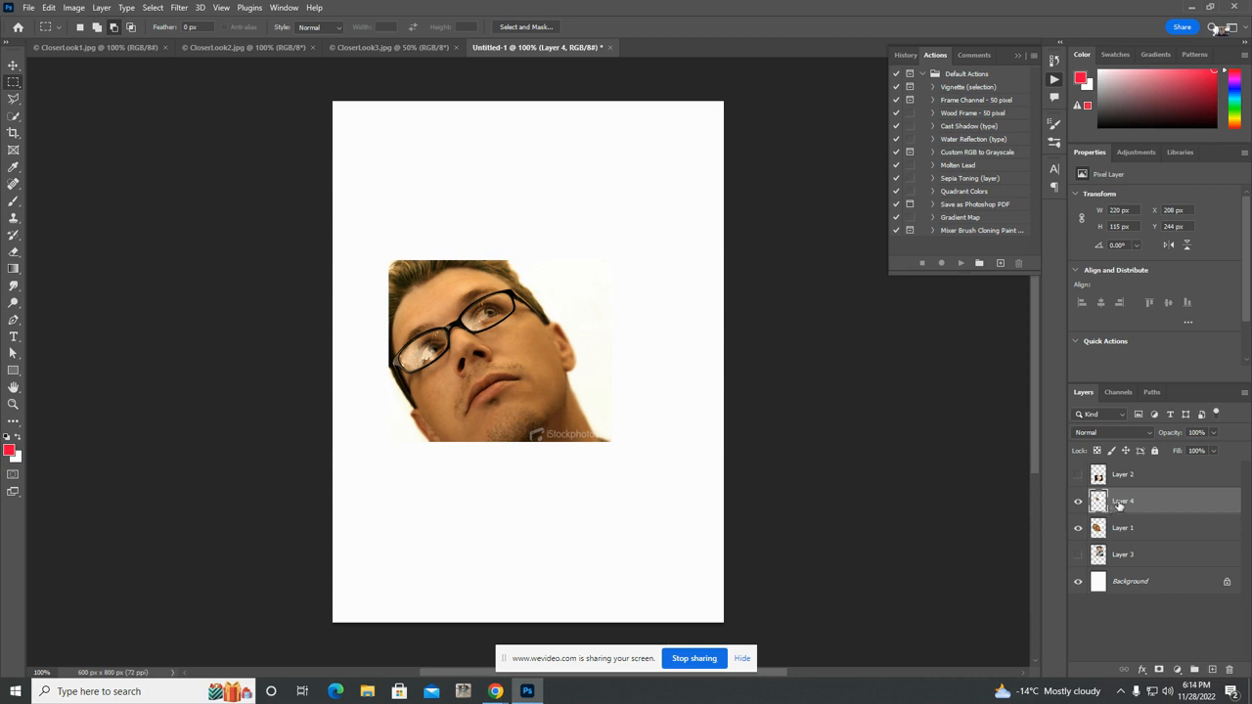
# - Set the copied upper-right piece of the man's portrait to Color Burn blending at 42% opacity
pyautogui.click(1149, 436)
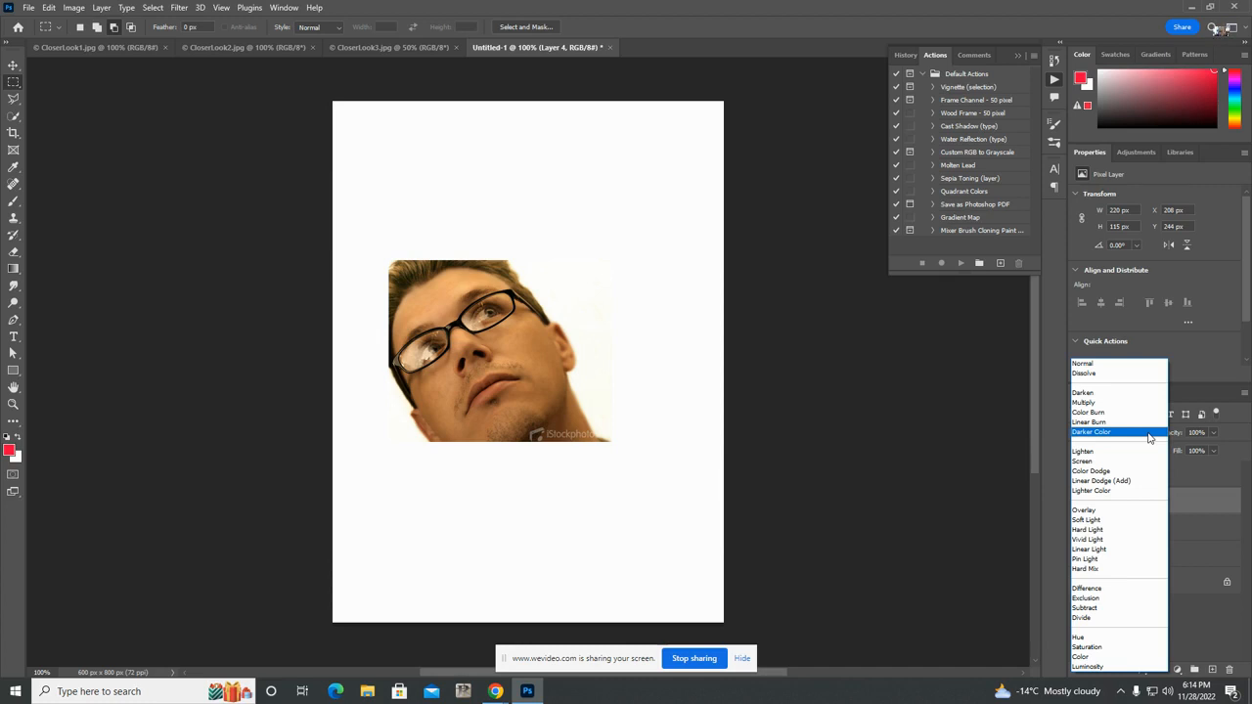
pyautogui.click(1093, 413)
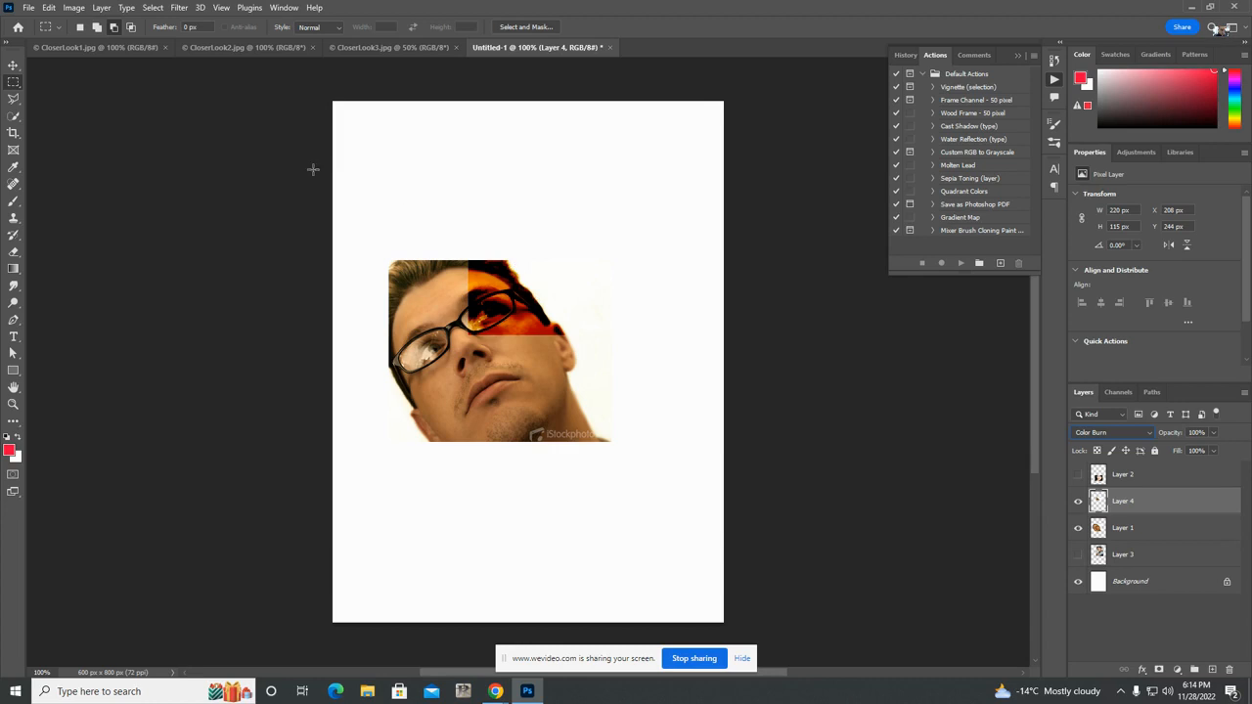
pyautogui.click(13, 66)
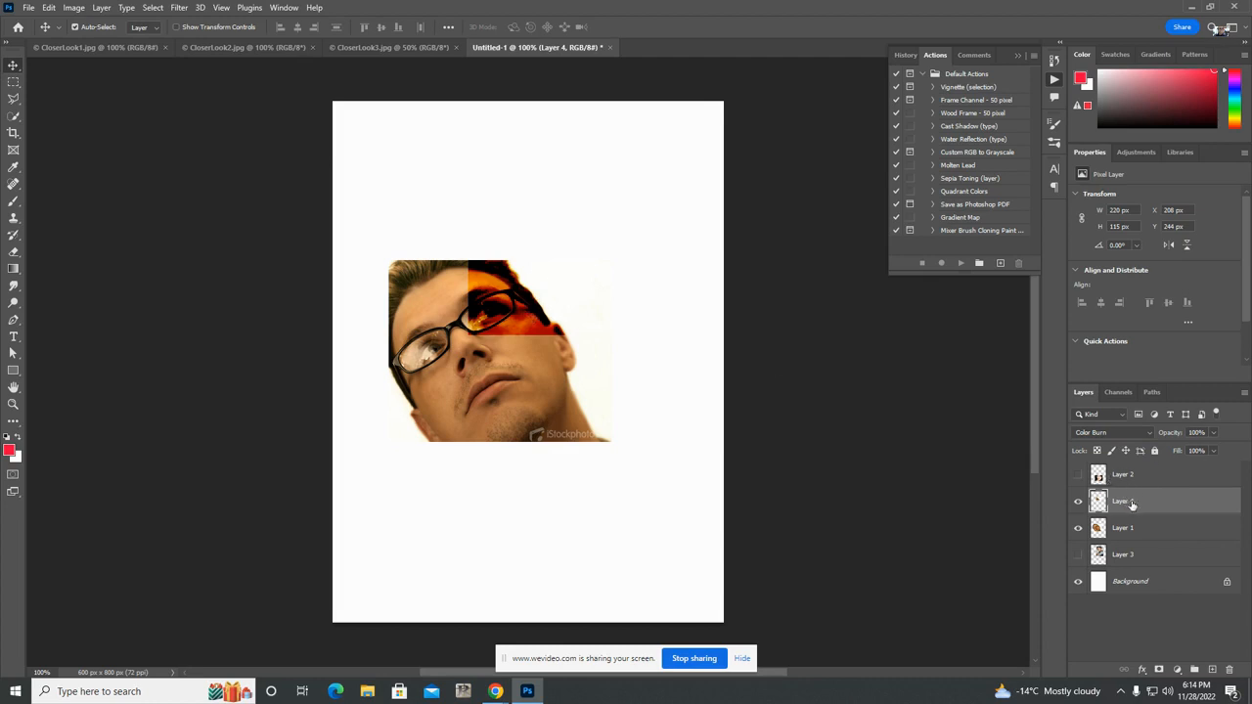
pyautogui.click(1213, 434)
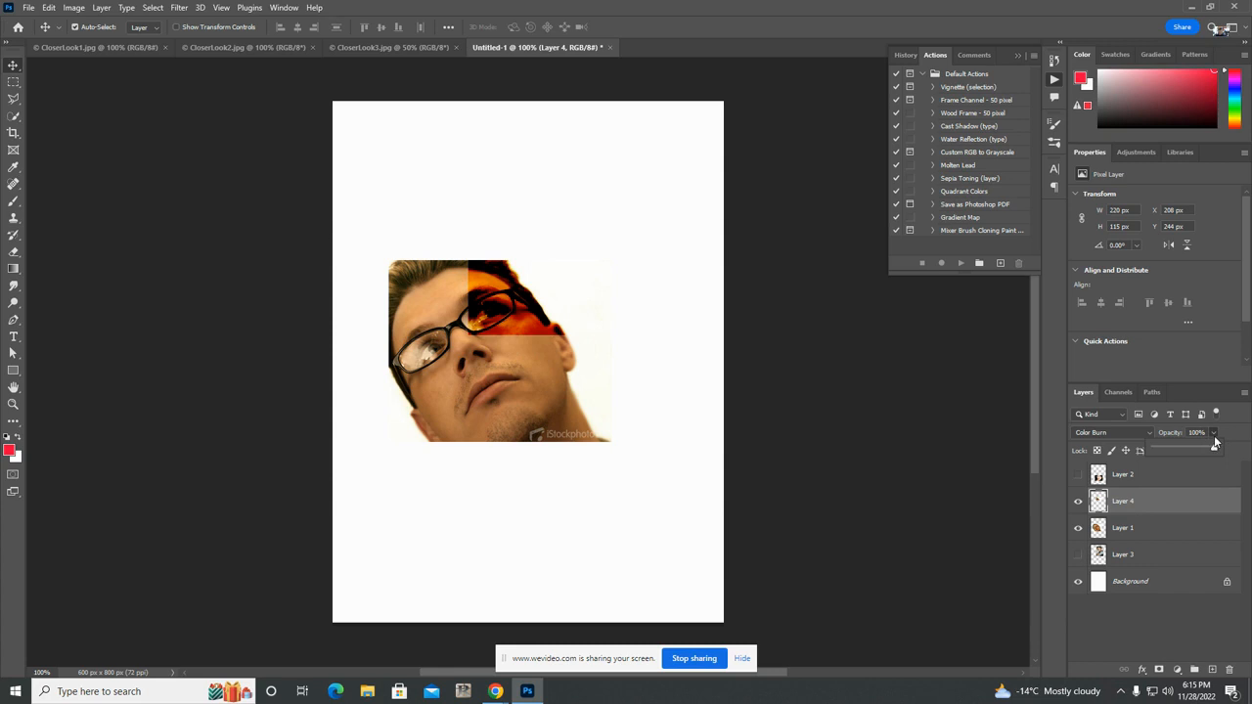
pyautogui.moveTo(1196, 448); pyautogui.dragTo(1181, 451)
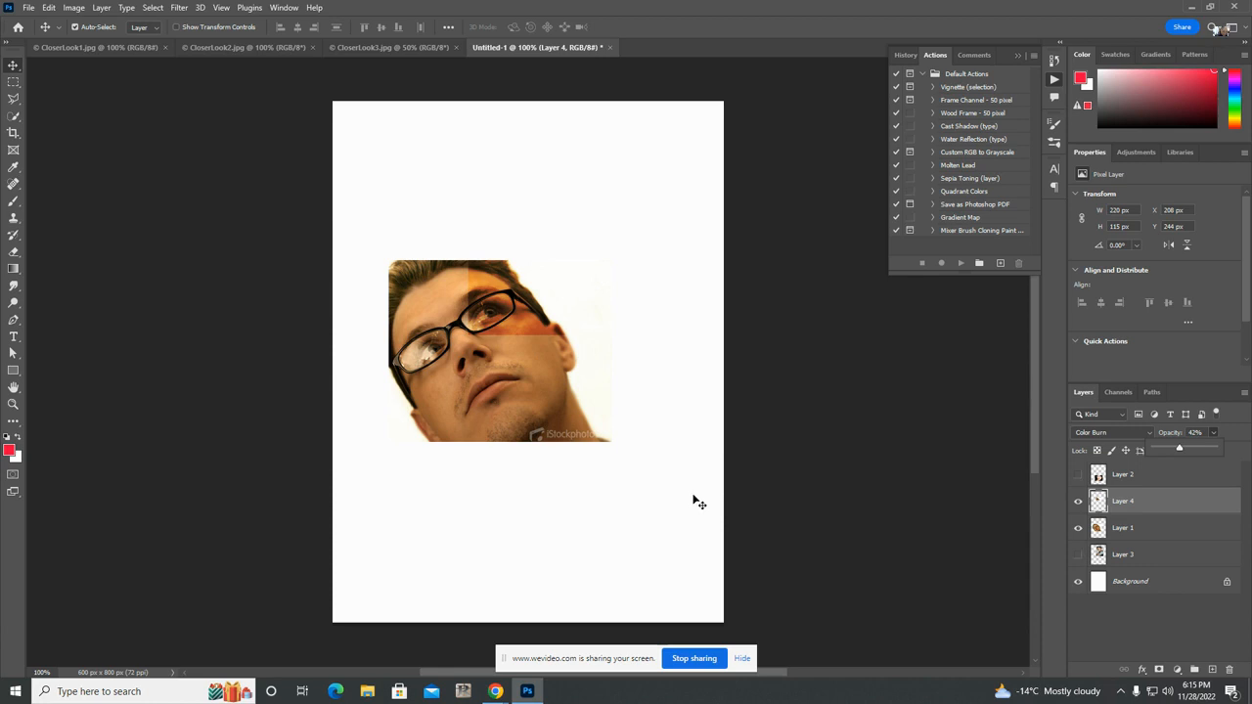
# - Rename Layer 1, which holds the man's portrait, as Man
pyautogui.click(1155, 533)
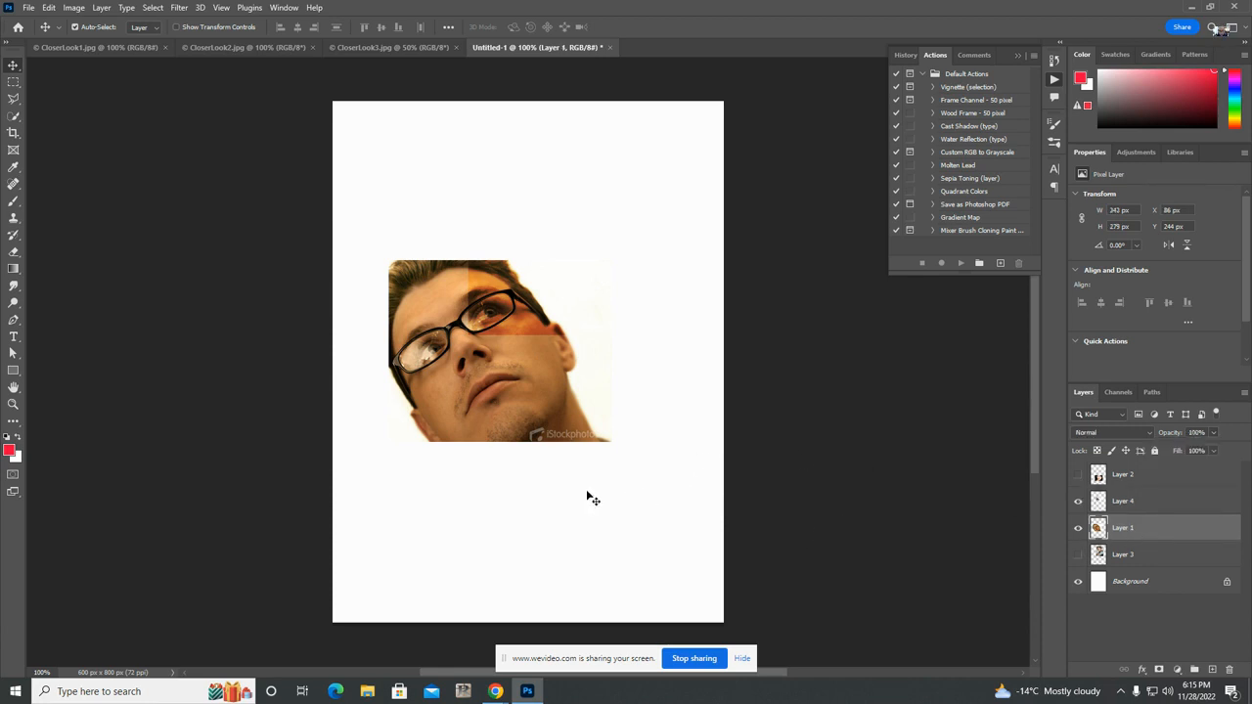
pyautogui.doubleClick(1125, 528)
pyautogui.write('Man')
pyautogui.click(1150, 553)
pyautogui.click(1155, 532)
pyautogui.click(1125, 503)
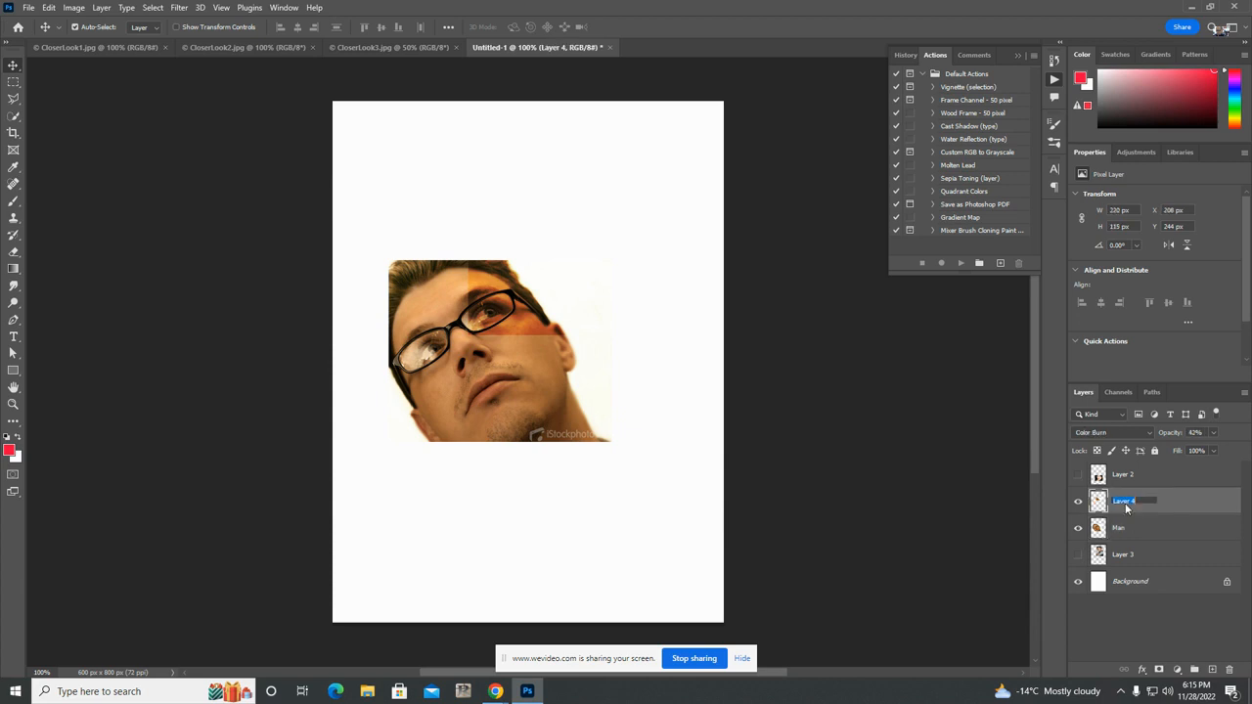
# - Rename Layer 2 as Lady 1 and Layer 3 as Lady 2
pyautogui.doubleClick(1124, 474)
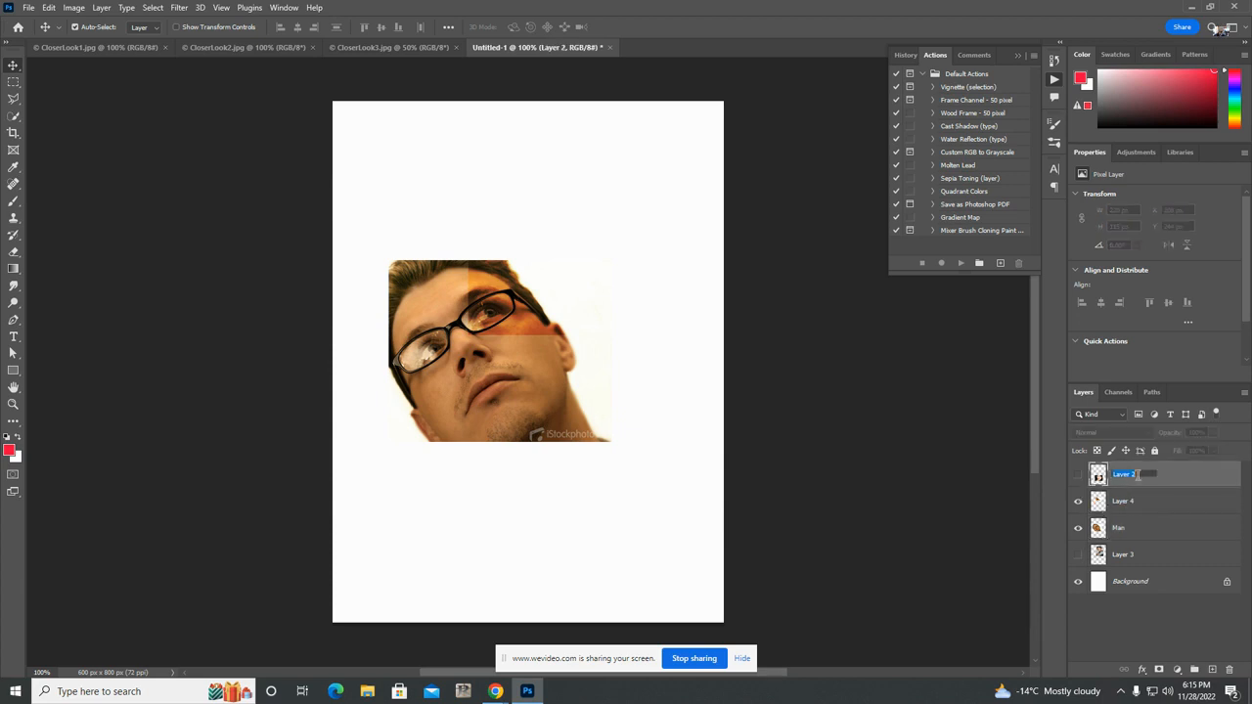
pyautogui.write('Led')
pyautogui.write(' 1')
pyautogui.doubleClick(1123, 555)
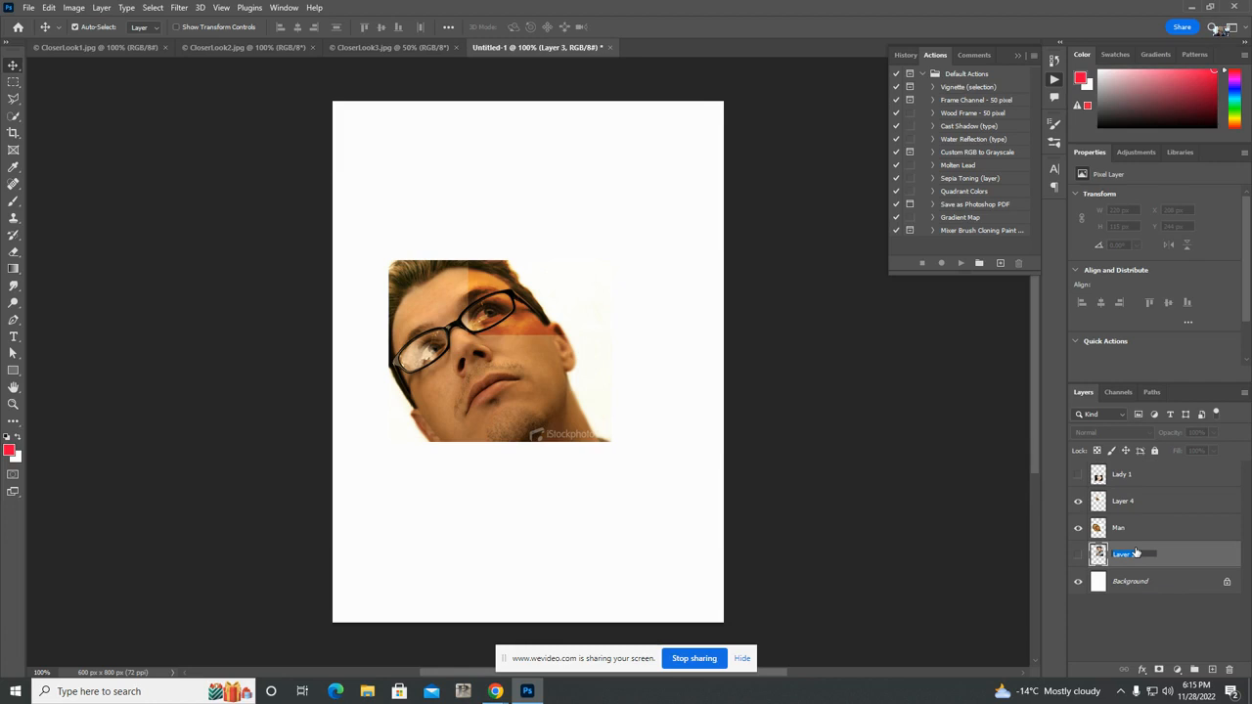
pyautogui.write('Lady 2')
# - Select a rectangle about 326 × 170 px over the lower right of the portrait on the Man layer and copy it to a new layer
pyautogui.click(1192, 530)
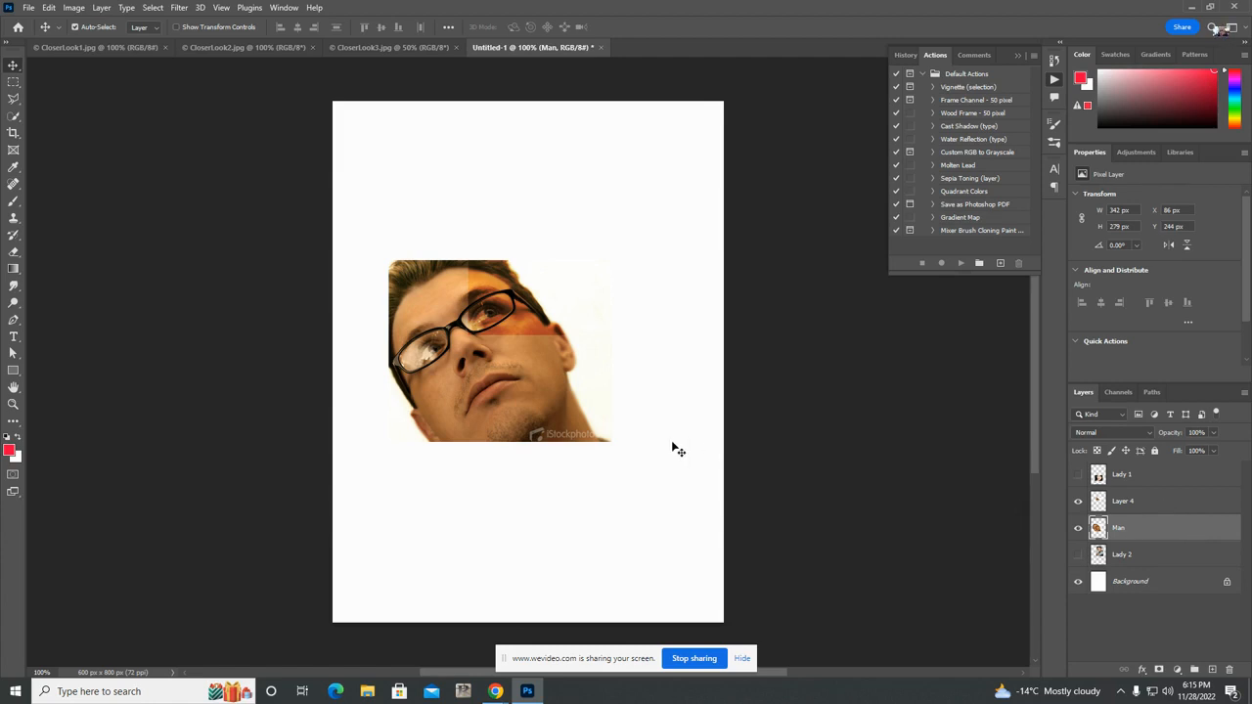
pyautogui.moveTo(14, 82); pyautogui.dragTo(76, 88)
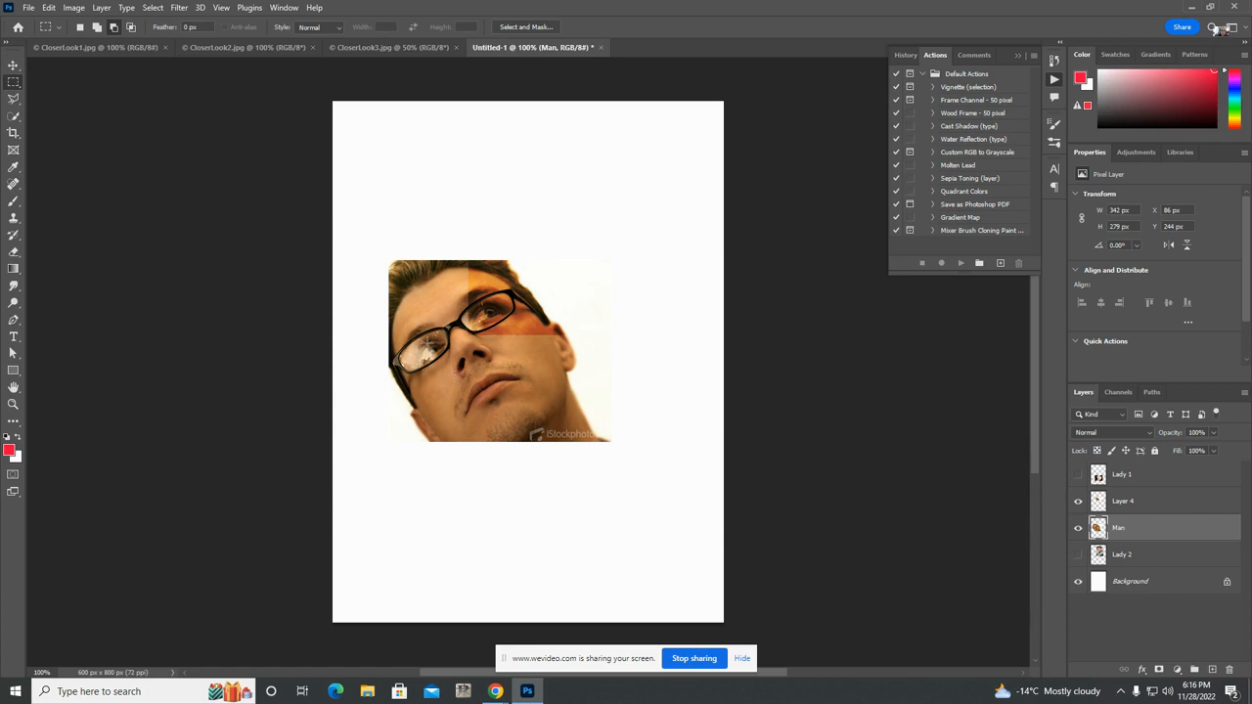
pyautogui.moveTo(428, 347); pyautogui.dragTo(640, 457)
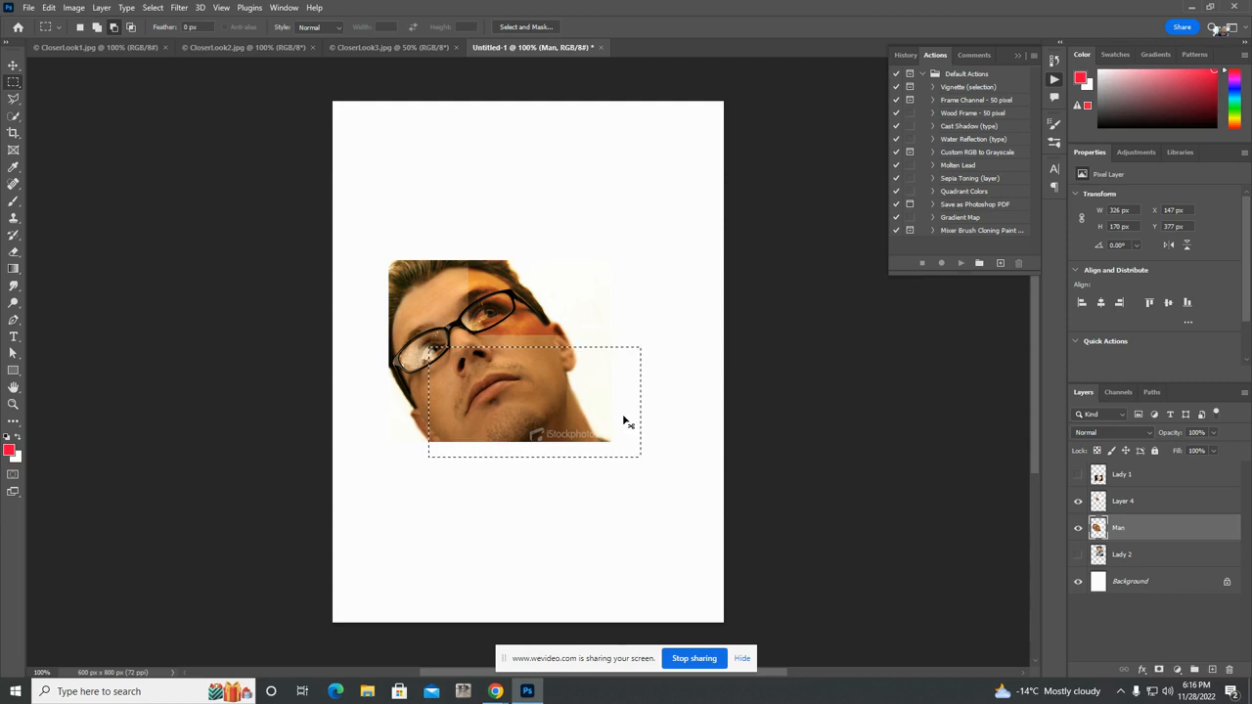
pyautogui.hotkey('ctrl', 'j')
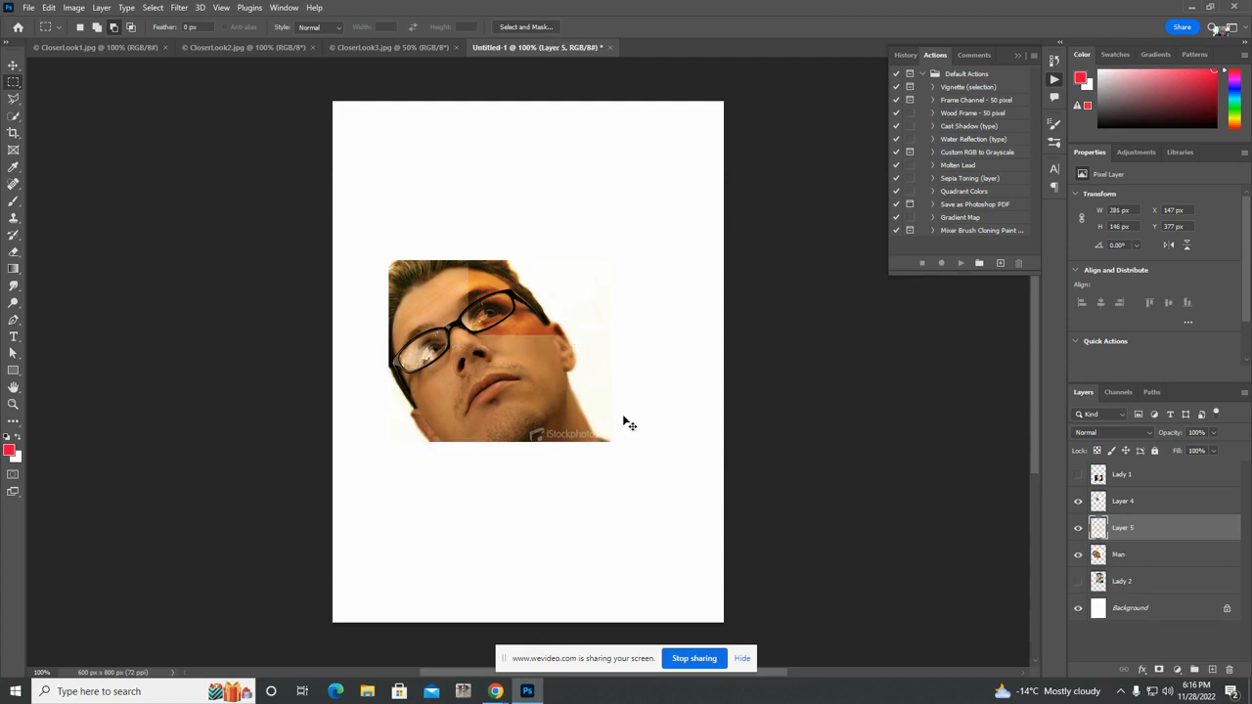
# - Set the copied lower piece of the man's portrait to Multiply blending at 50% opacity
pyautogui.click(1148, 436)
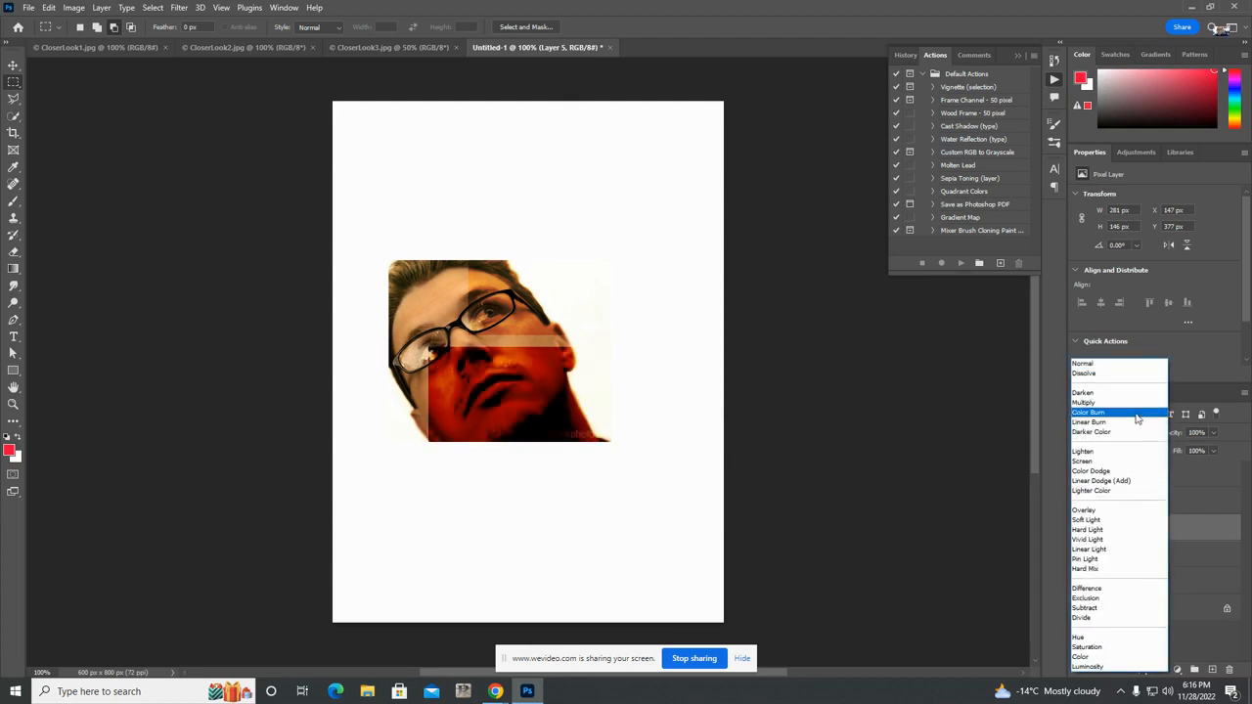
pyautogui.click(1133, 413)
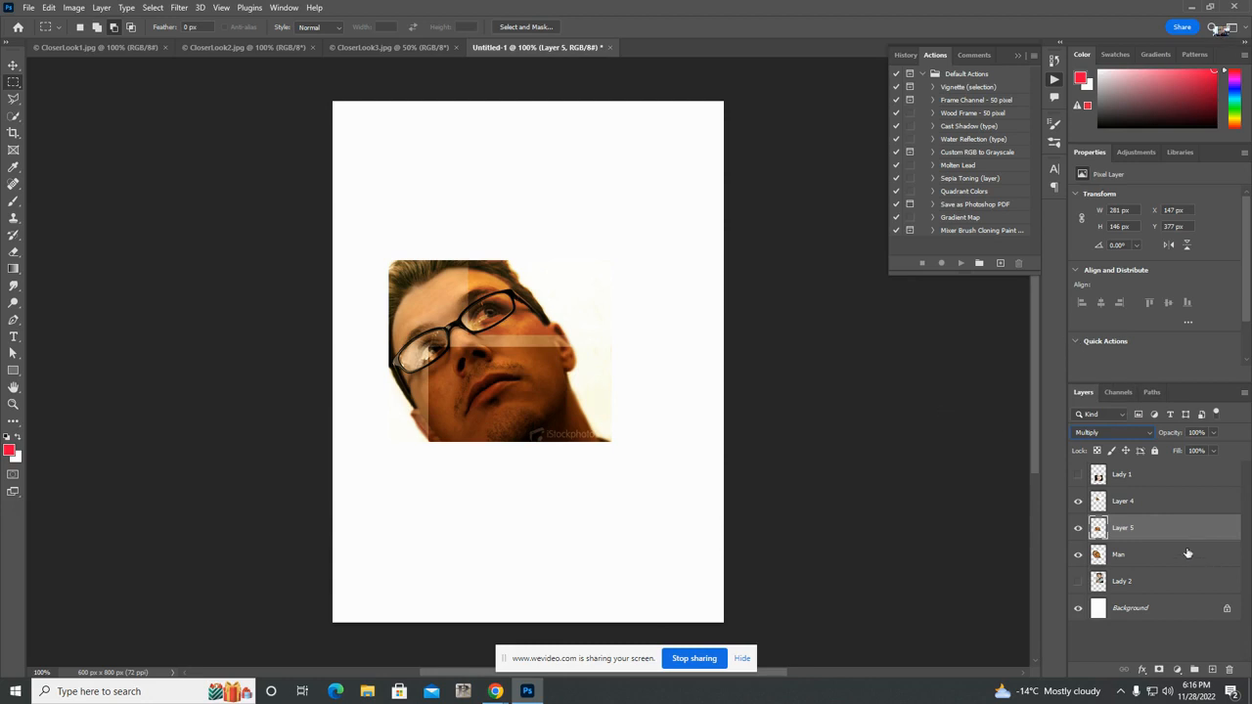
pyautogui.click(1214, 432)
pyautogui.moveTo(1216, 451); pyautogui.dragTo(1182, 451)
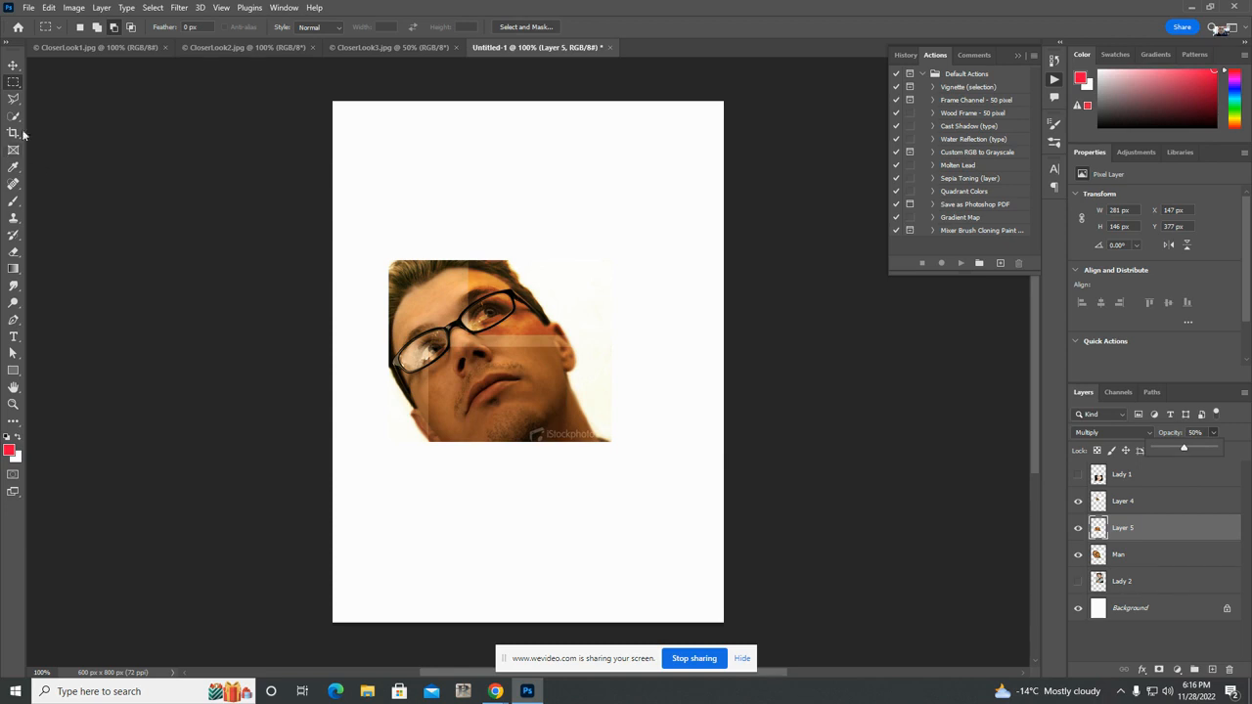
# - Group Layer 4, Layer 5 and the Man layer together and name the group Man
pyautogui.click(12, 65)
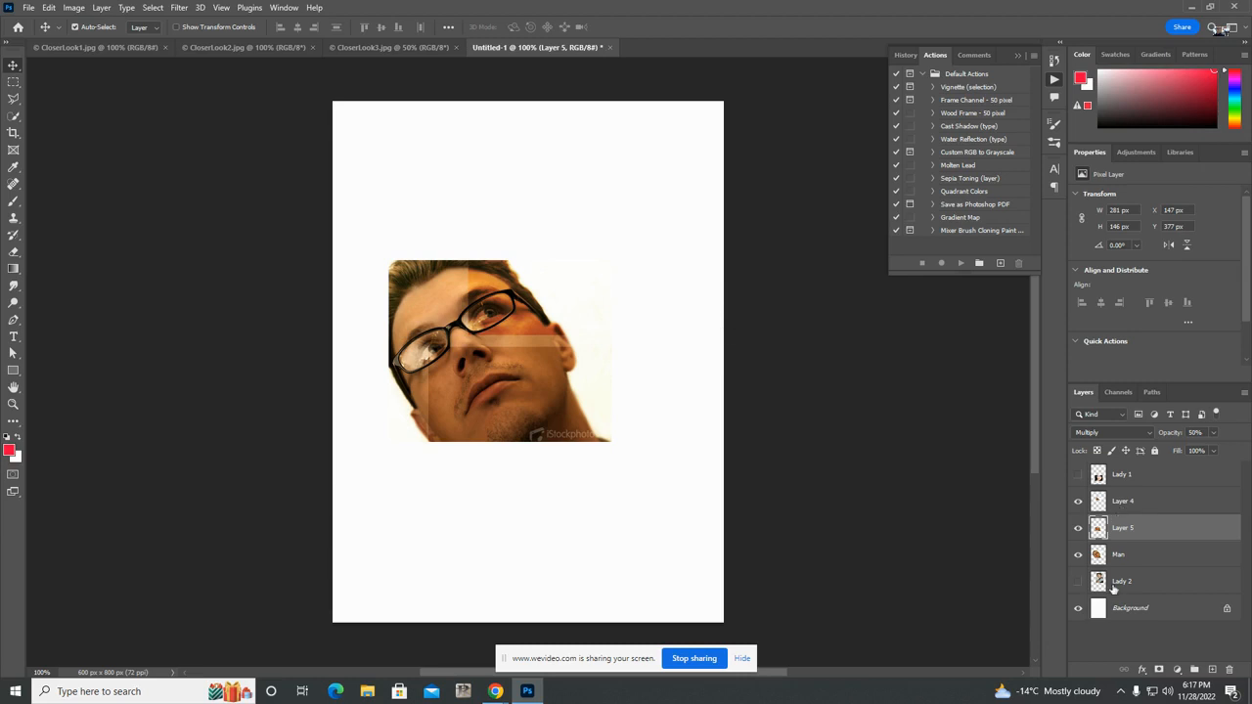
pyautogui.click(1146, 506)
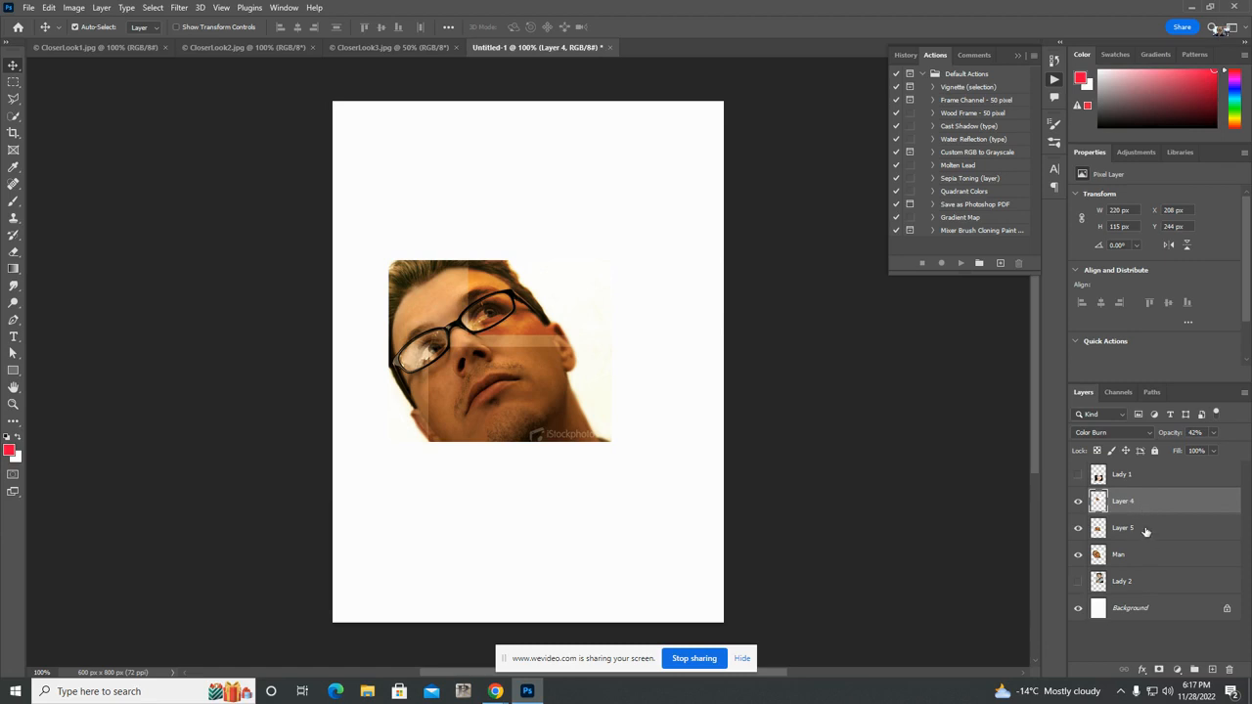
pyautogui.keyDown('shift'); pyautogui.click(1147, 534); pyautogui.keyUp('shift')
pyautogui.keyDown('shift'); pyautogui.click(1147, 566); pyautogui.keyUp('shift')
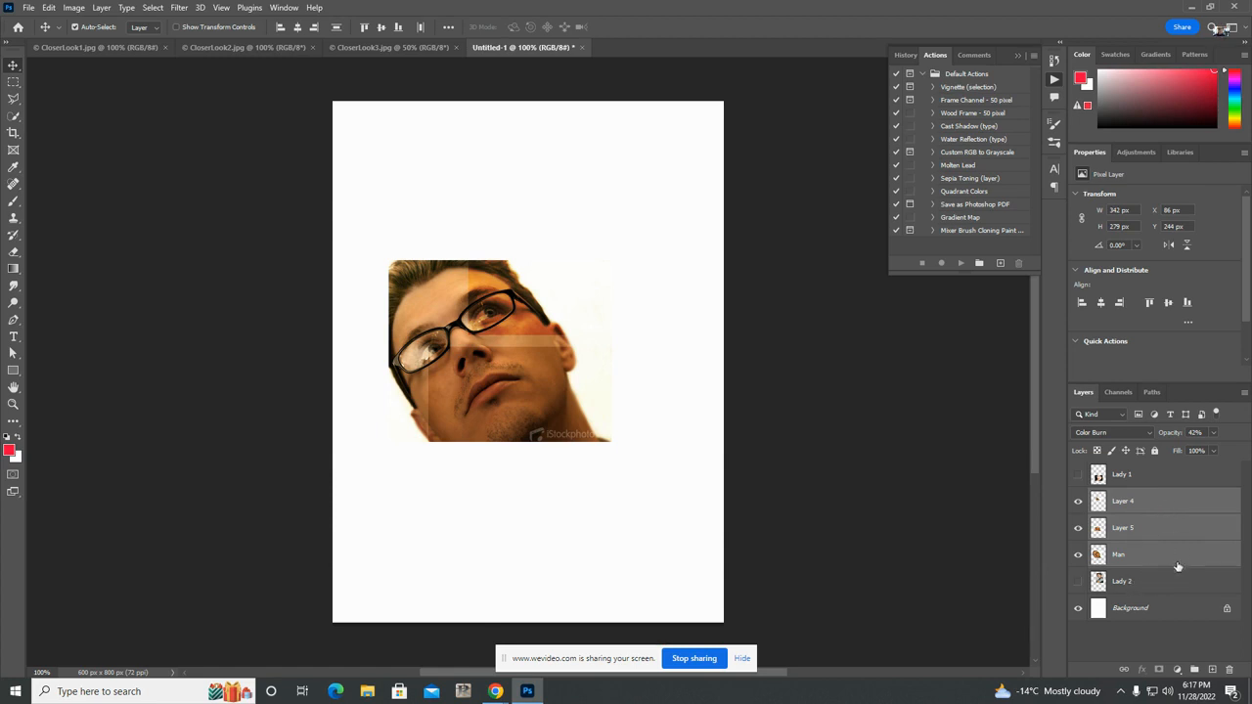
pyautogui.click(1195, 671)
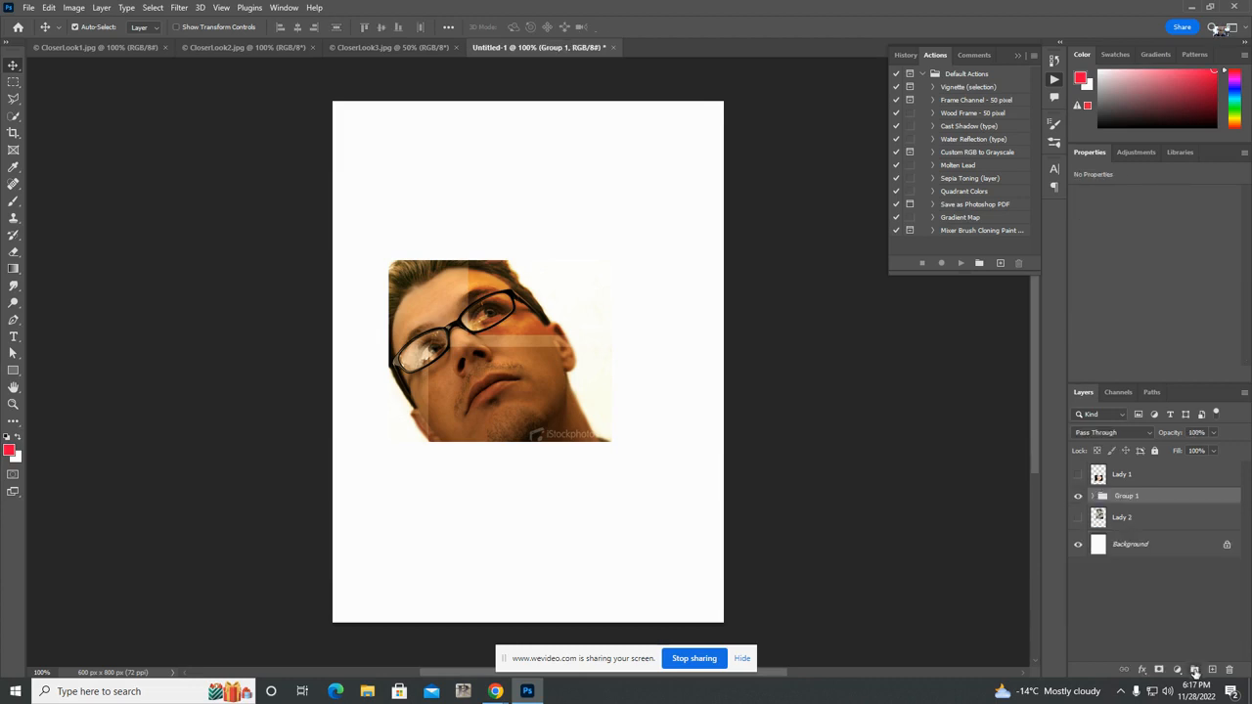
pyautogui.doubleClick(1128, 497)
pyautogui.press('Return')
# - Show Lady 1 and copy a rectangular piece of about 147 × 119 px from its upper right corner to a new layer
pyautogui.click(1141, 483)
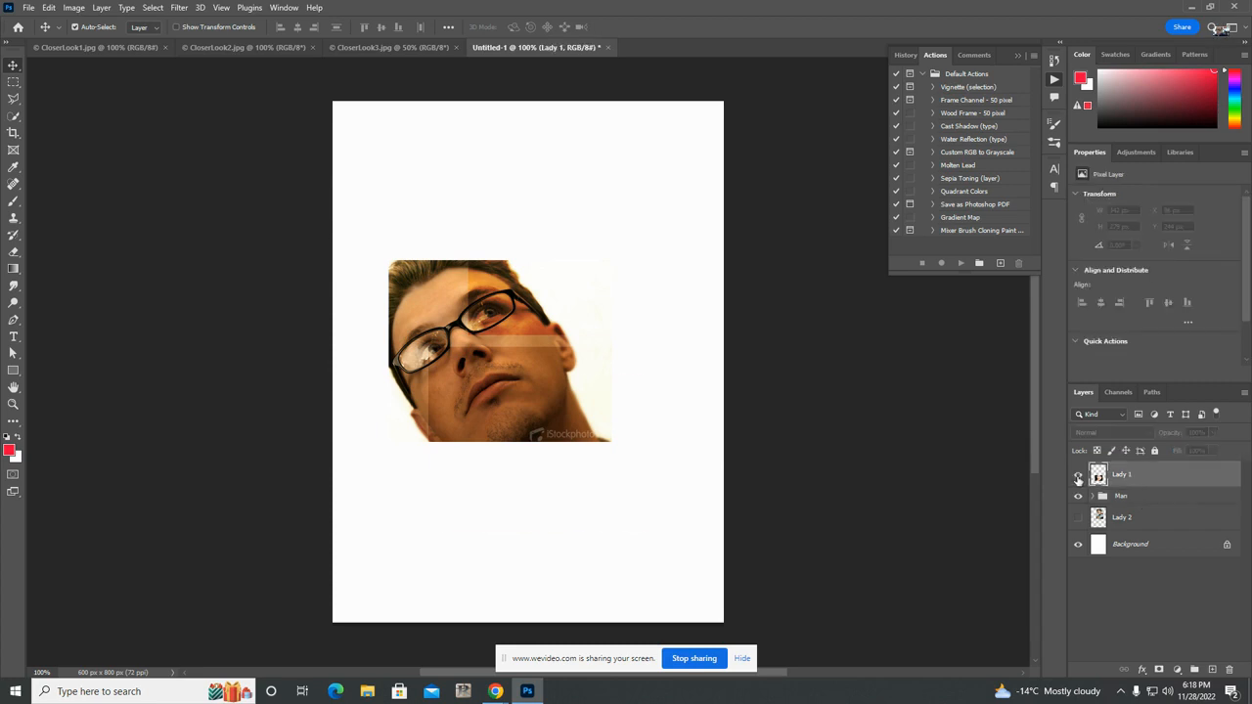
pyautogui.click(1078, 475)
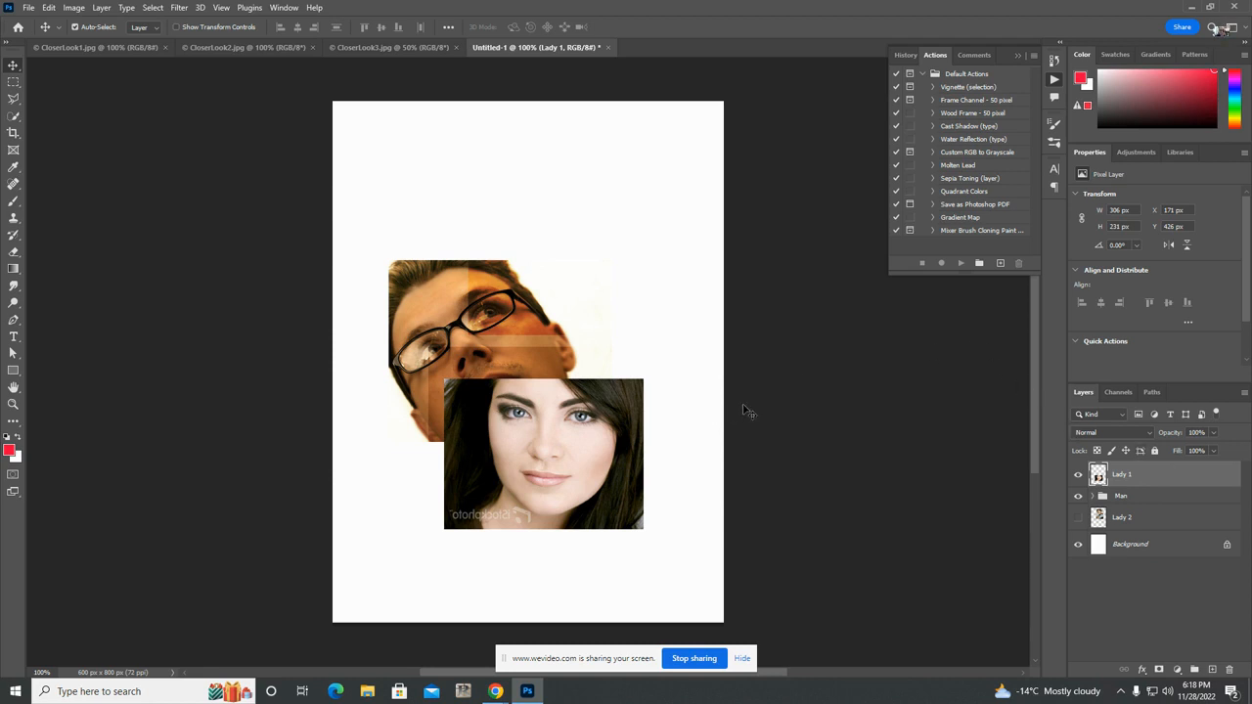
pyautogui.moveTo(13, 81); pyautogui.dragTo(71, 87)
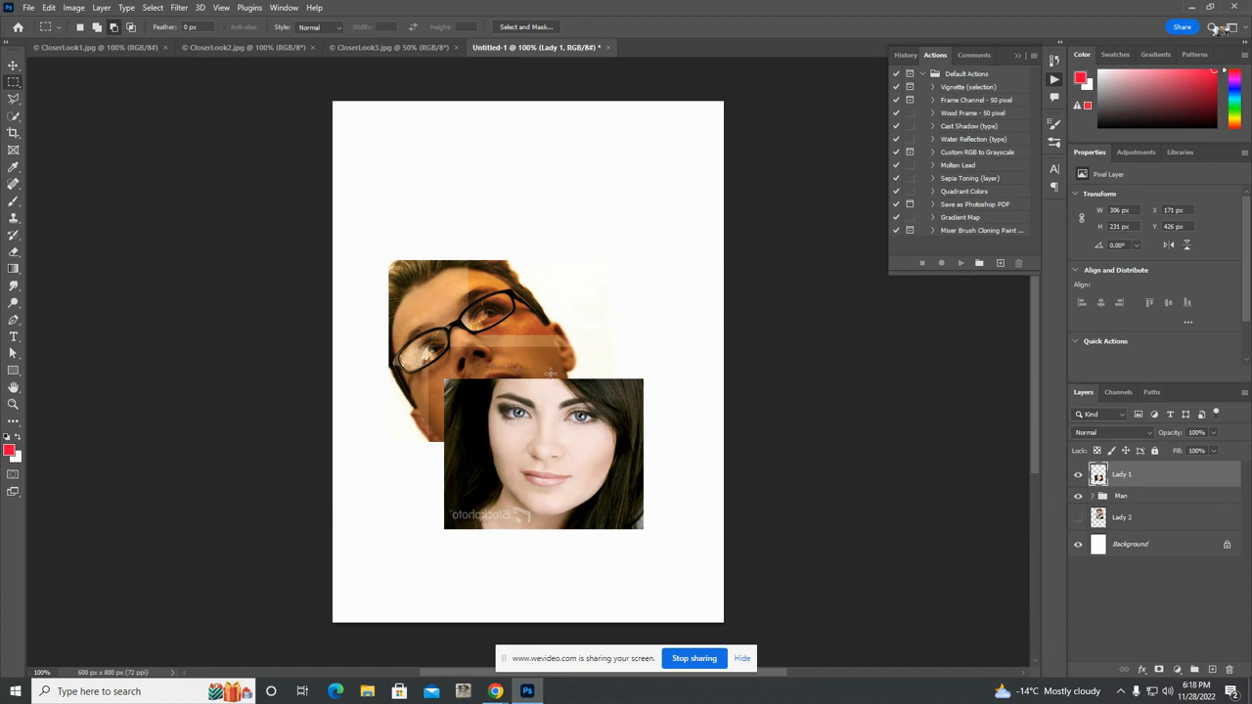
pyautogui.moveTo(549, 372); pyautogui.dragTo(667, 457)
pyautogui.hotkey('ctrl', 'j')
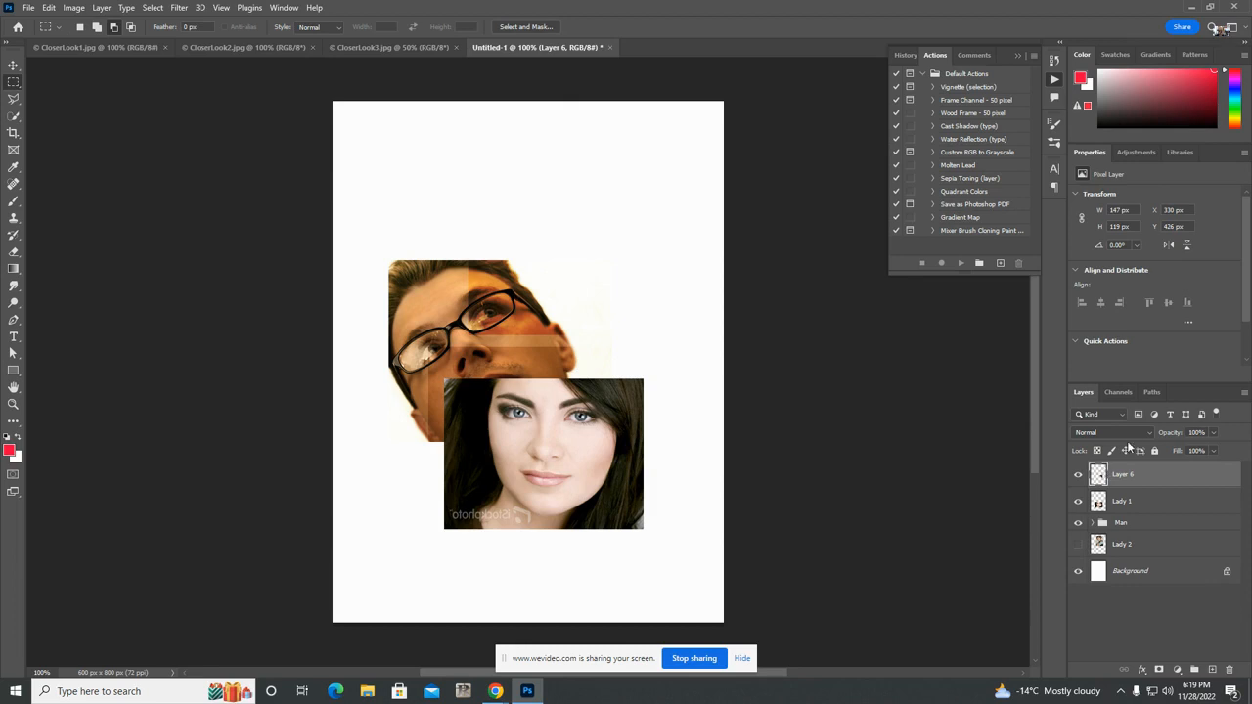
# - Set the copied piece of the Lady 1 portrait to Color Dodge blending at 73% opacity
pyautogui.click(1142, 432)
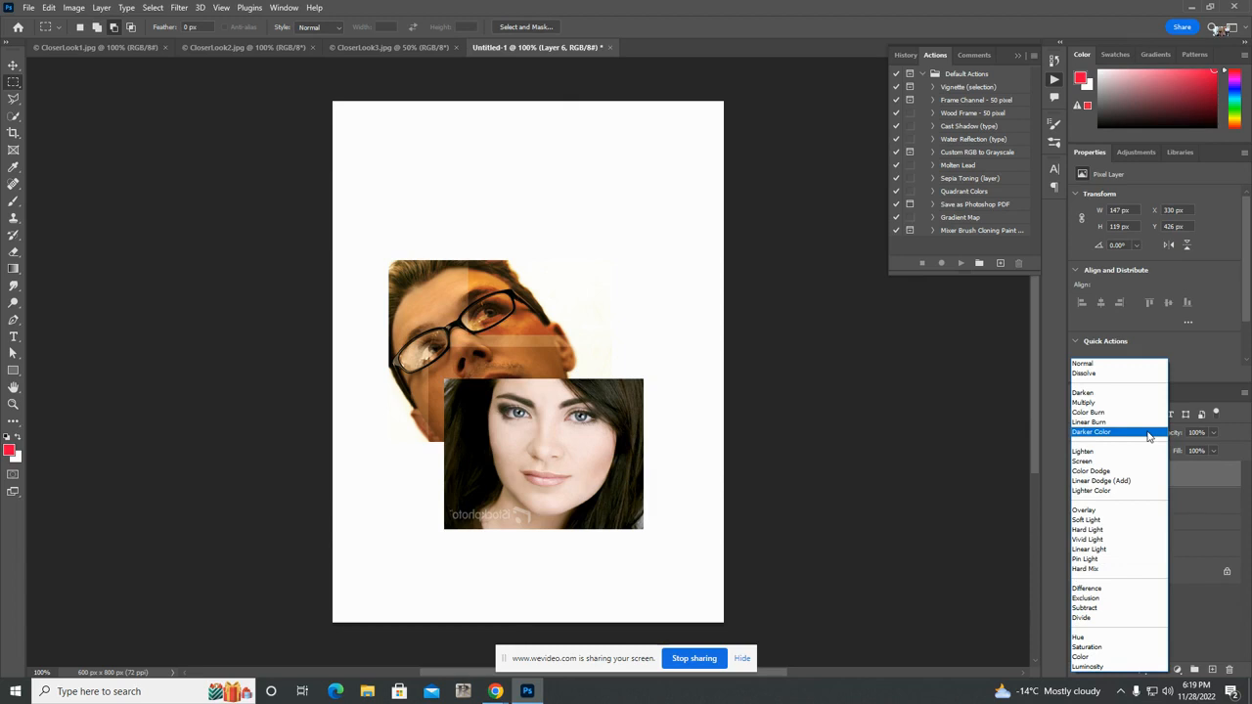
pyautogui.click(1130, 472)
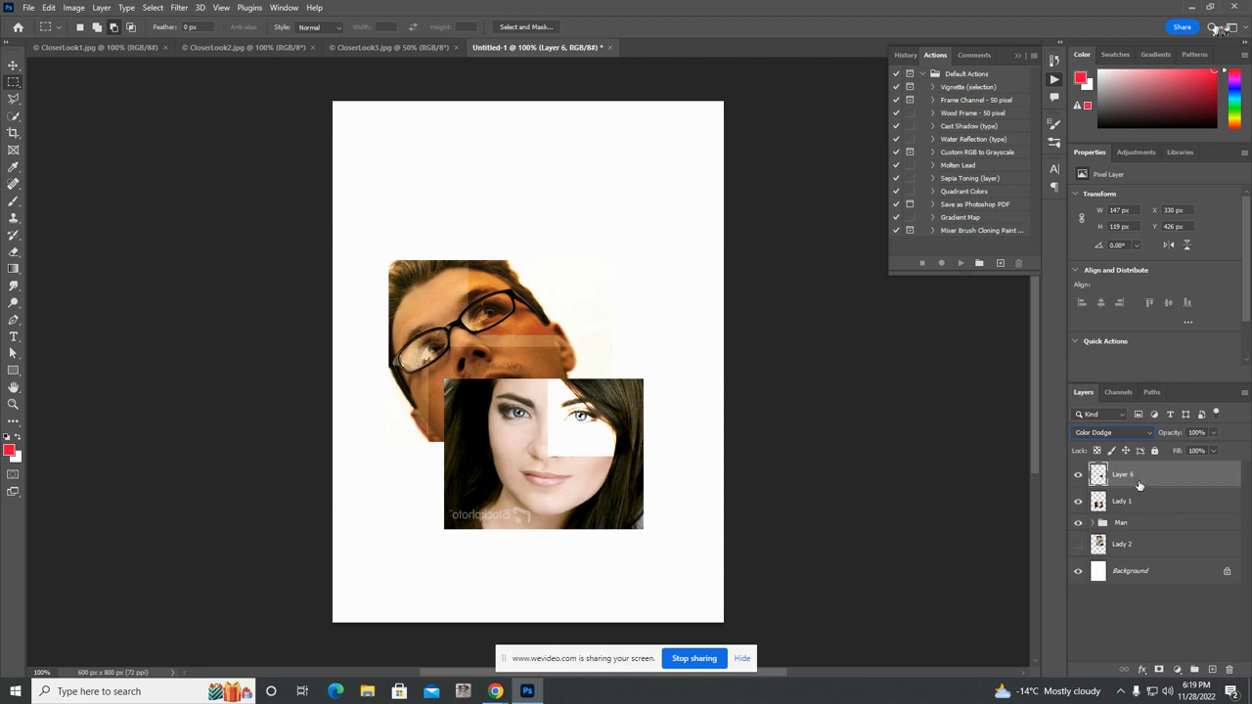
pyautogui.click(1213, 433)
pyautogui.moveTo(1216, 450); pyautogui.dragTo(1198, 450)
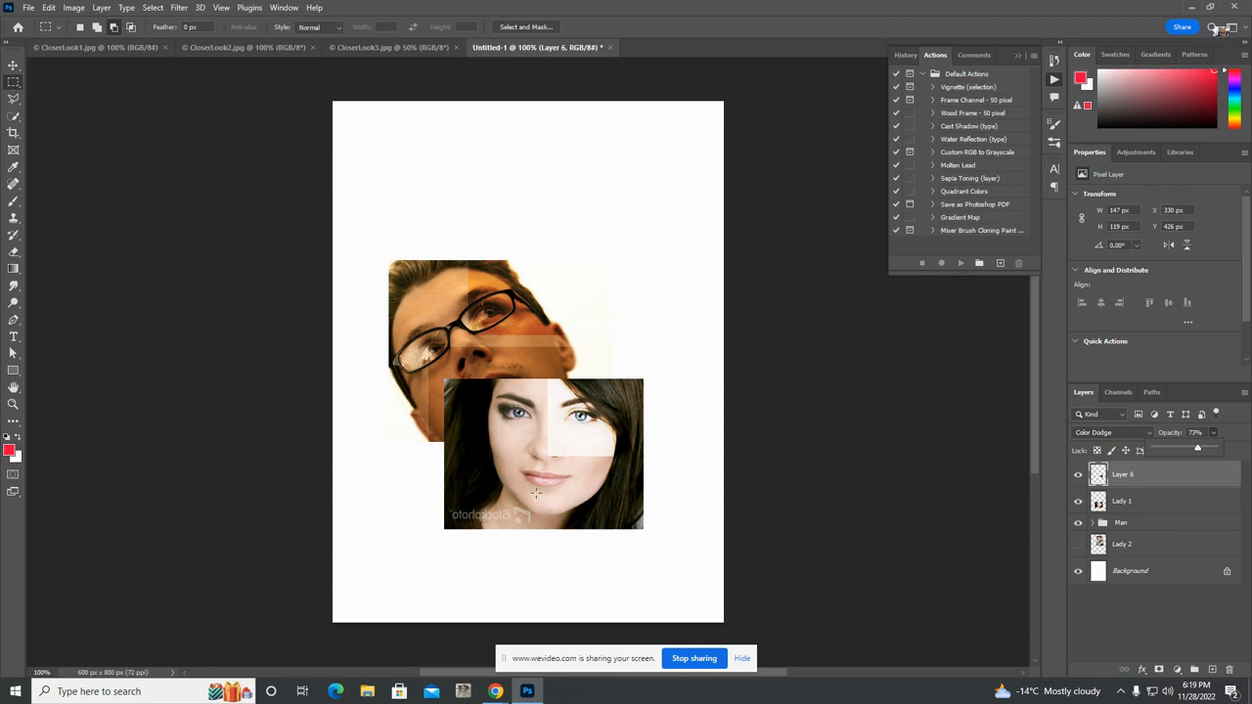
# - Try to copy a rectangular area of about 164 × 216 px around the lady's left half from Layer 6 to a new layer
pyautogui.moveTo(535, 493); pyautogui.dragTo(430, 358)
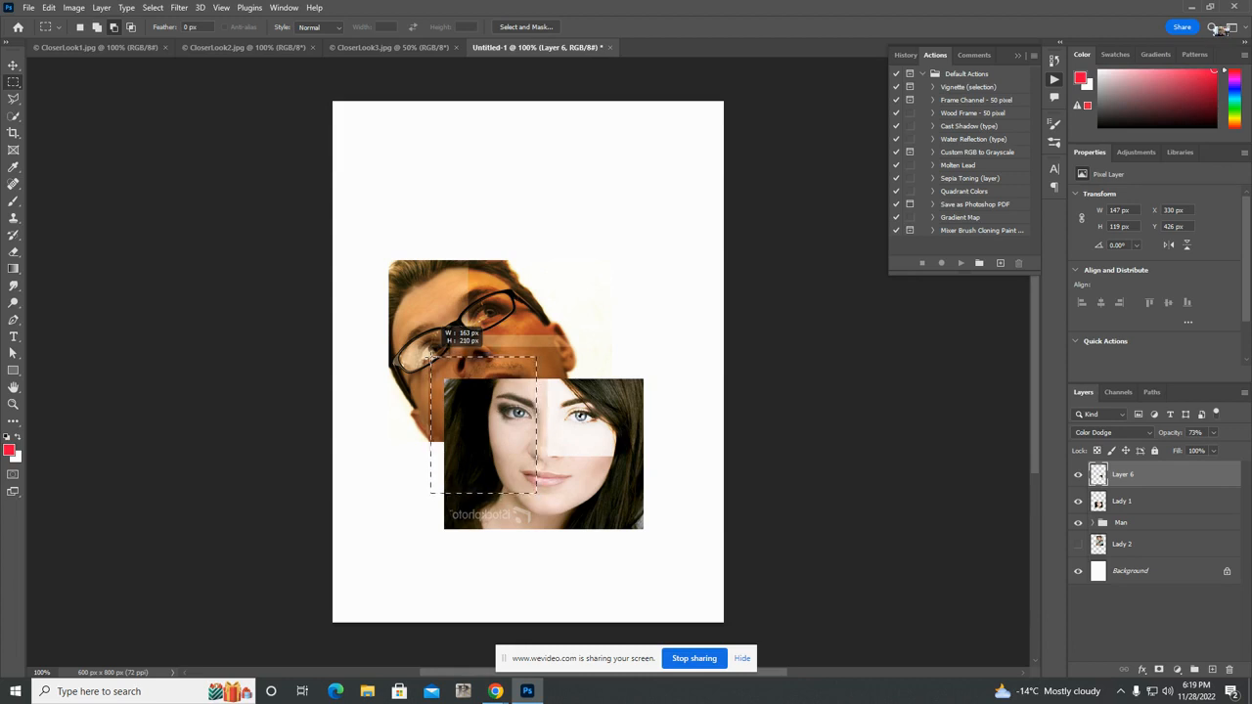
pyautogui.moveTo(431, 358); pyautogui.dragTo(430, 354)
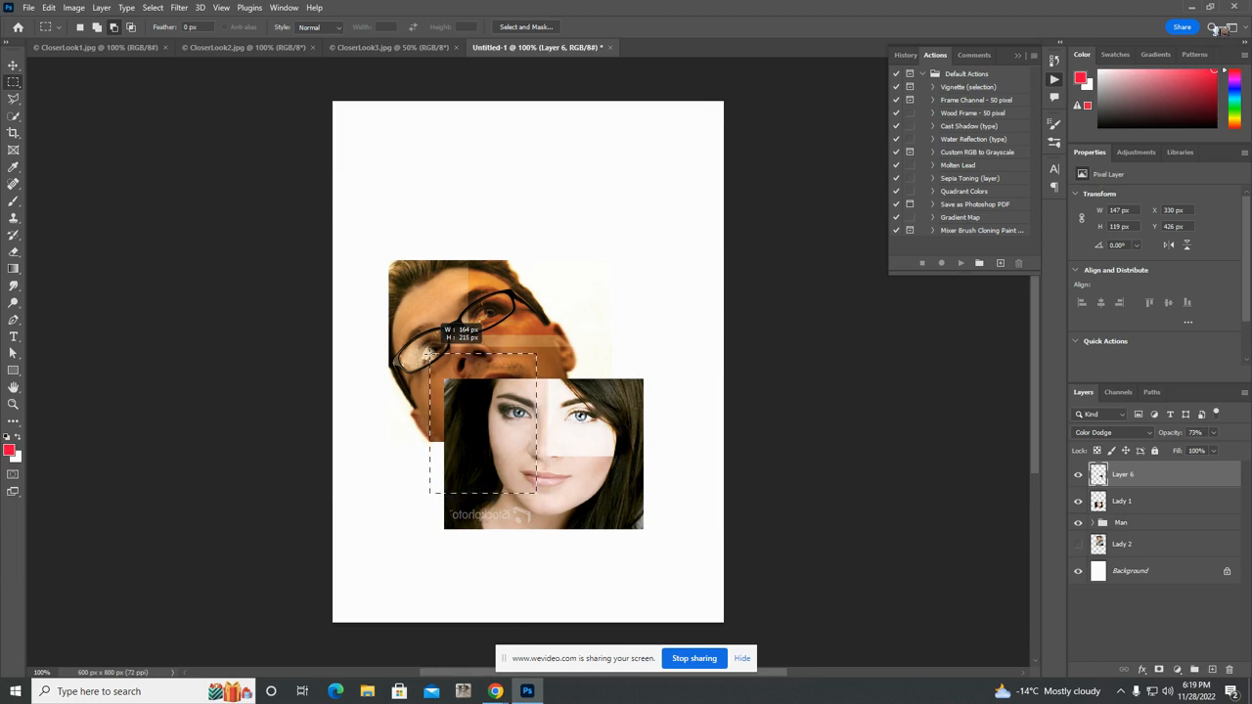
pyautogui.moveTo(429, 354); pyautogui.dragTo(429, 353)
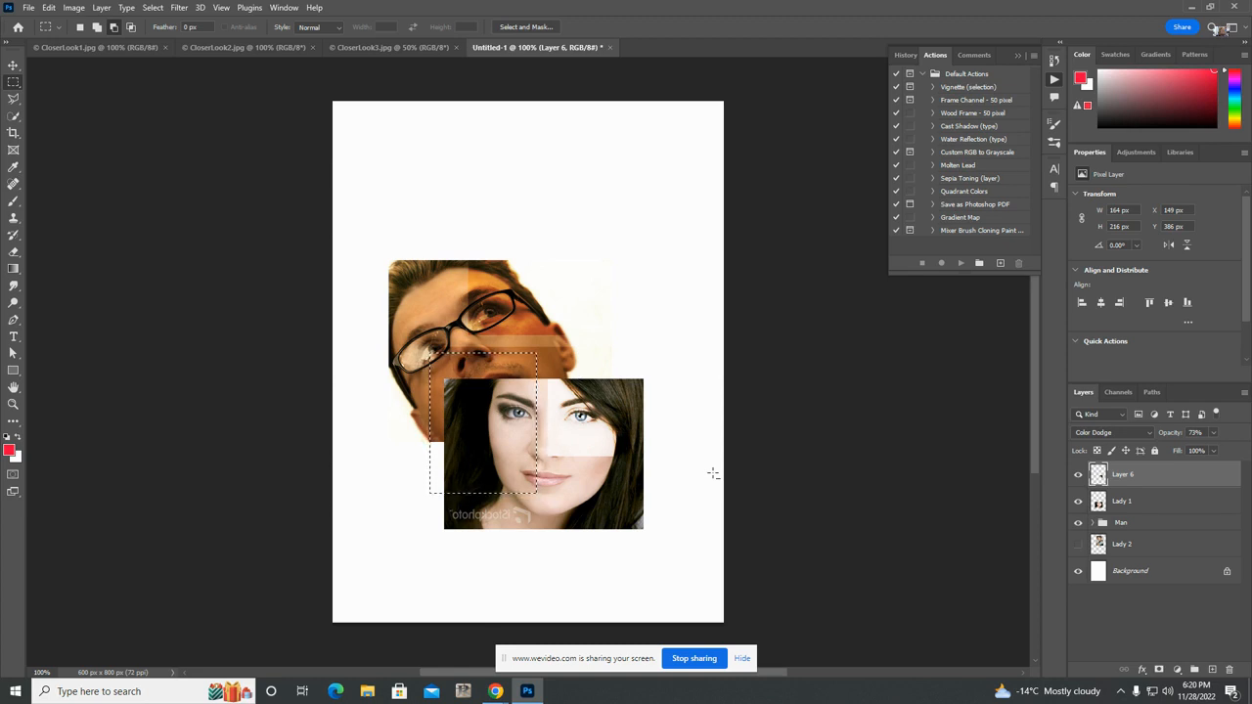
pyautogui.hotkey('ctrl', 'j')
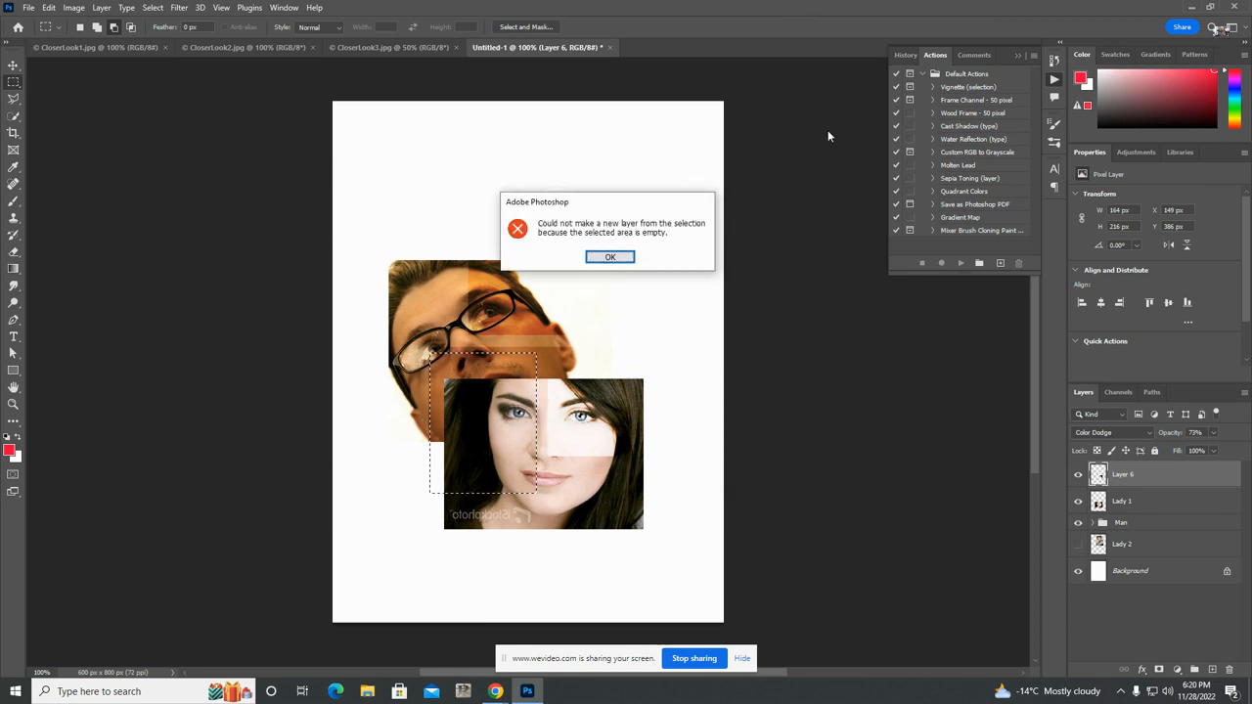
pyautogui.click(614, 258)
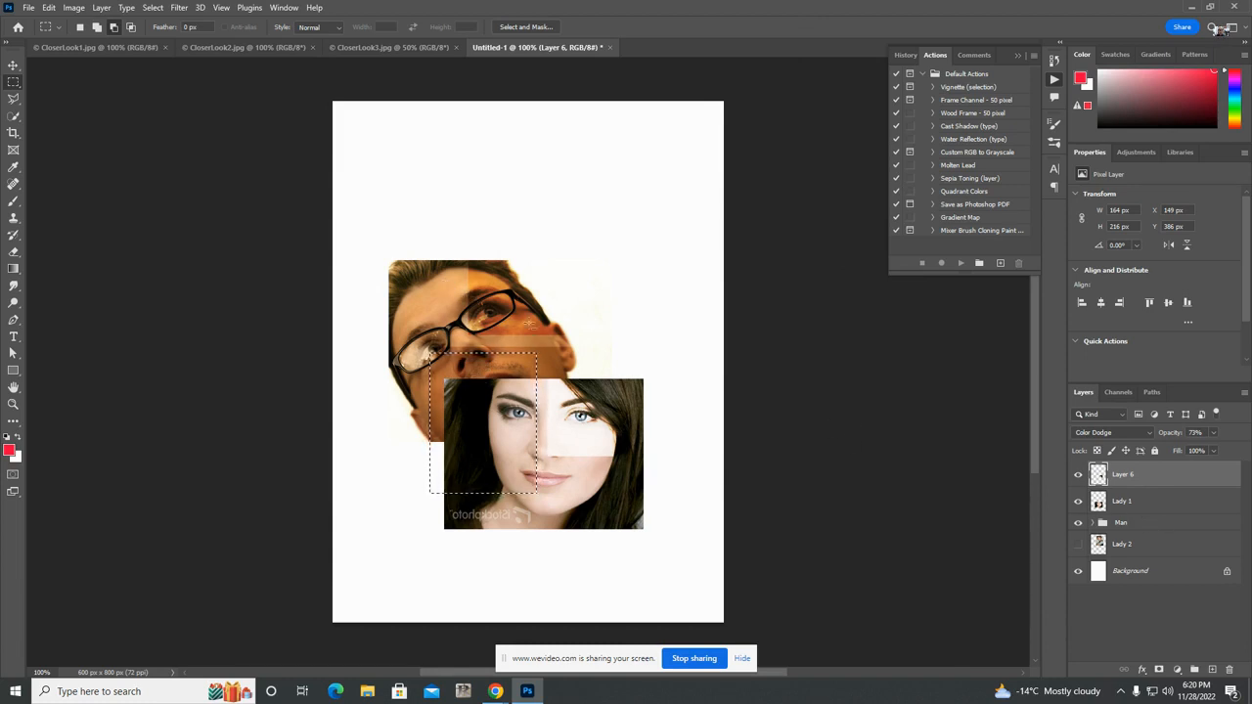
pyautogui.click(200, 152)
# - Copy a rectangular piece of about 130 × 161 px from Lady 1's upper left corner to a new layer with Screen blending
pyautogui.click(1151, 502)
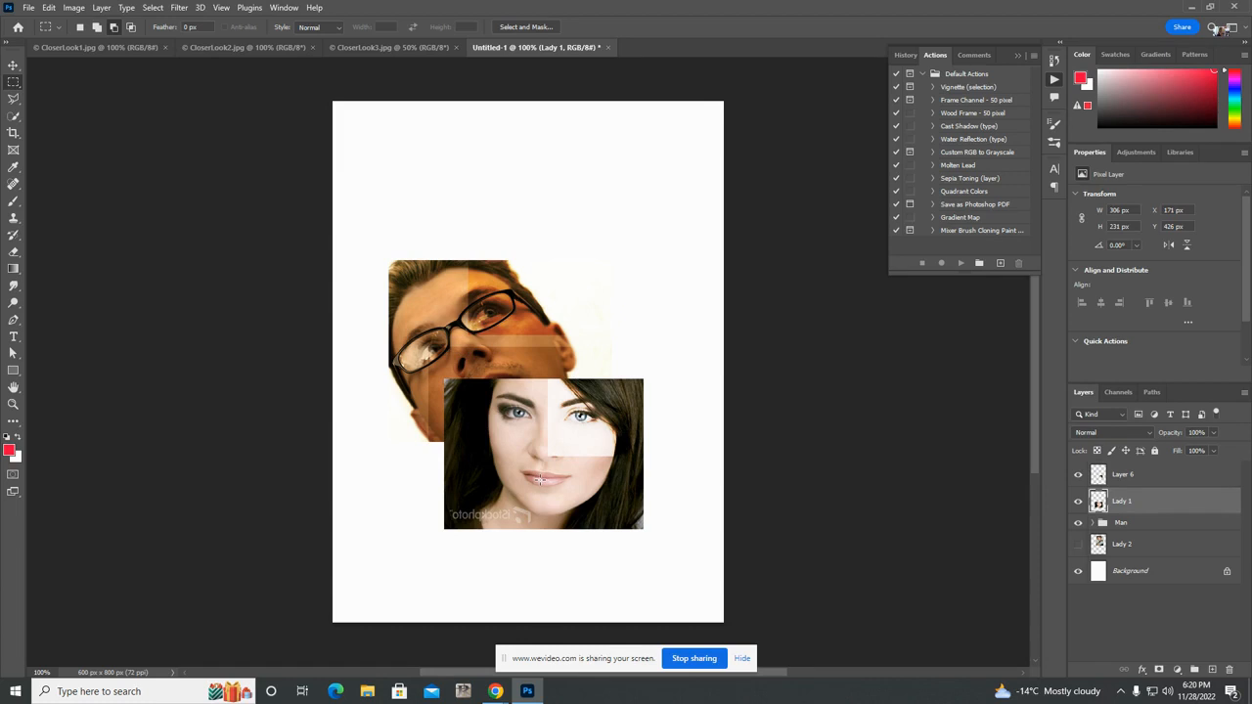
pyautogui.moveTo(527, 479); pyautogui.dragTo(435, 363)
pyautogui.hotkey('ctrl', 'j')
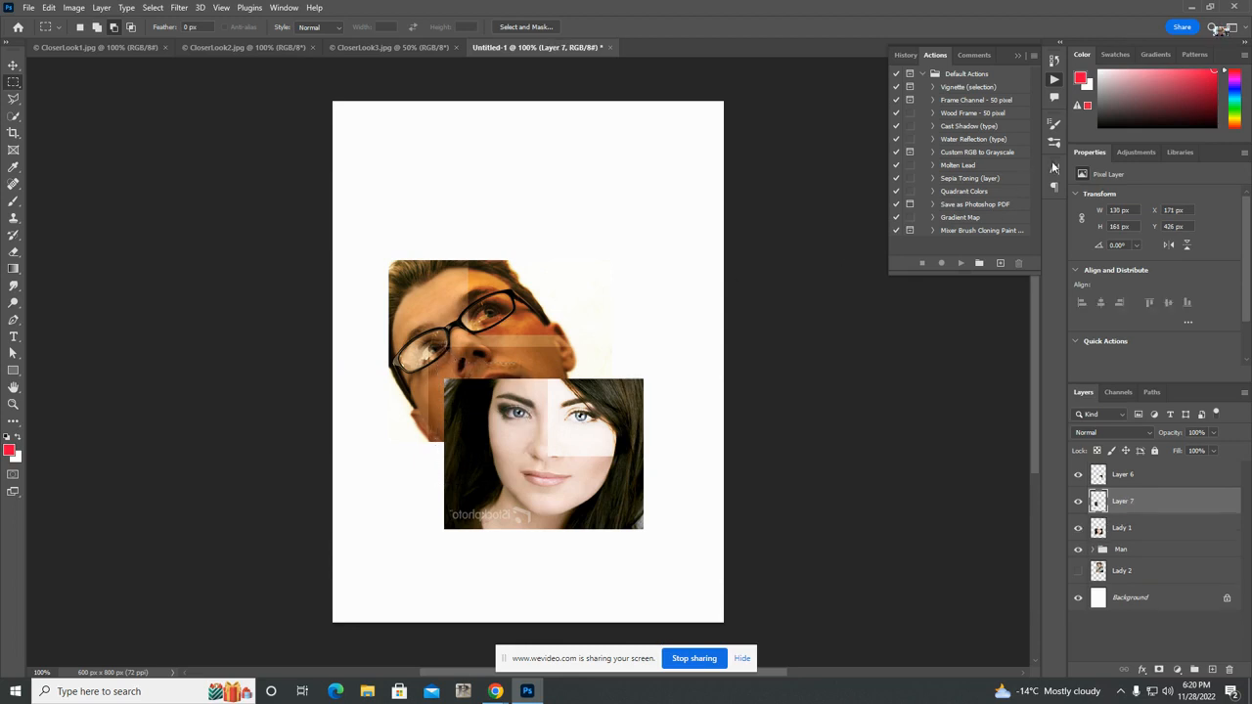
pyautogui.click(1143, 433)
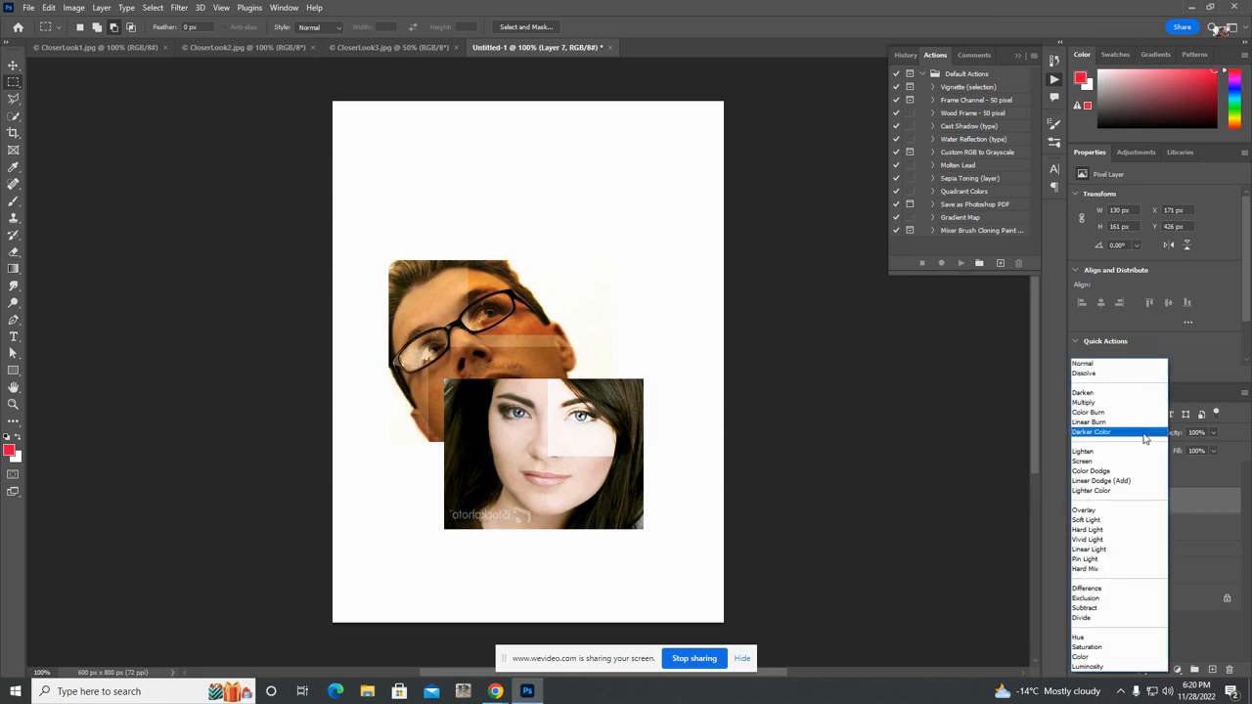
pyautogui.click(1125, 460)
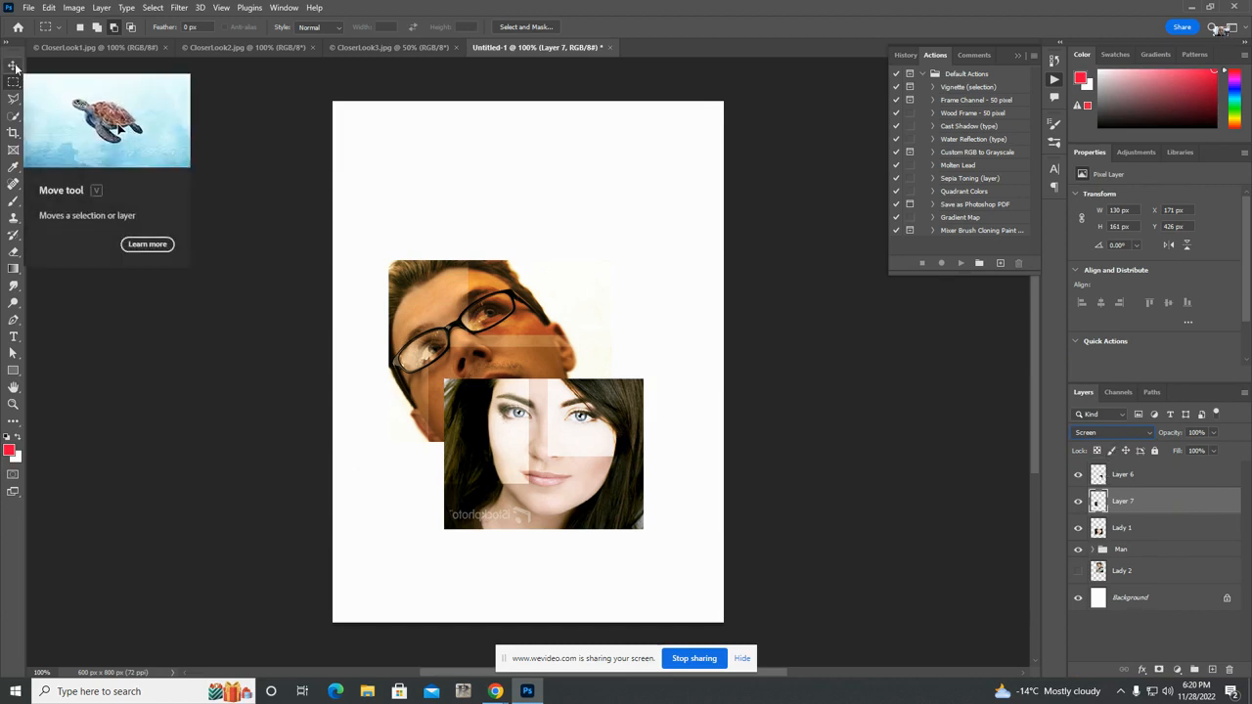
pyautogui.press('v')
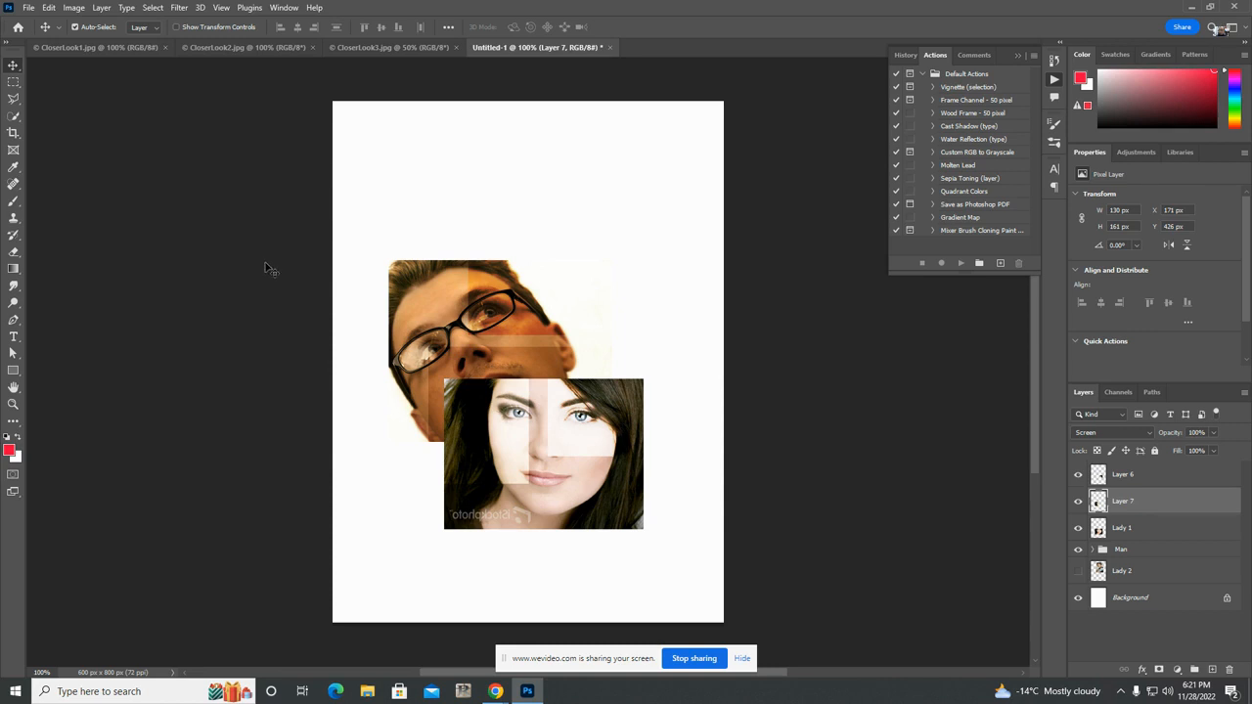
# - Group Layer 6, Layer 7 and the Lady 1 layer together and name the group Lady 1
pyautogui.keyDown('shift'); pyautogui.click(1135, 483); pyautogui.keyUp('shift')
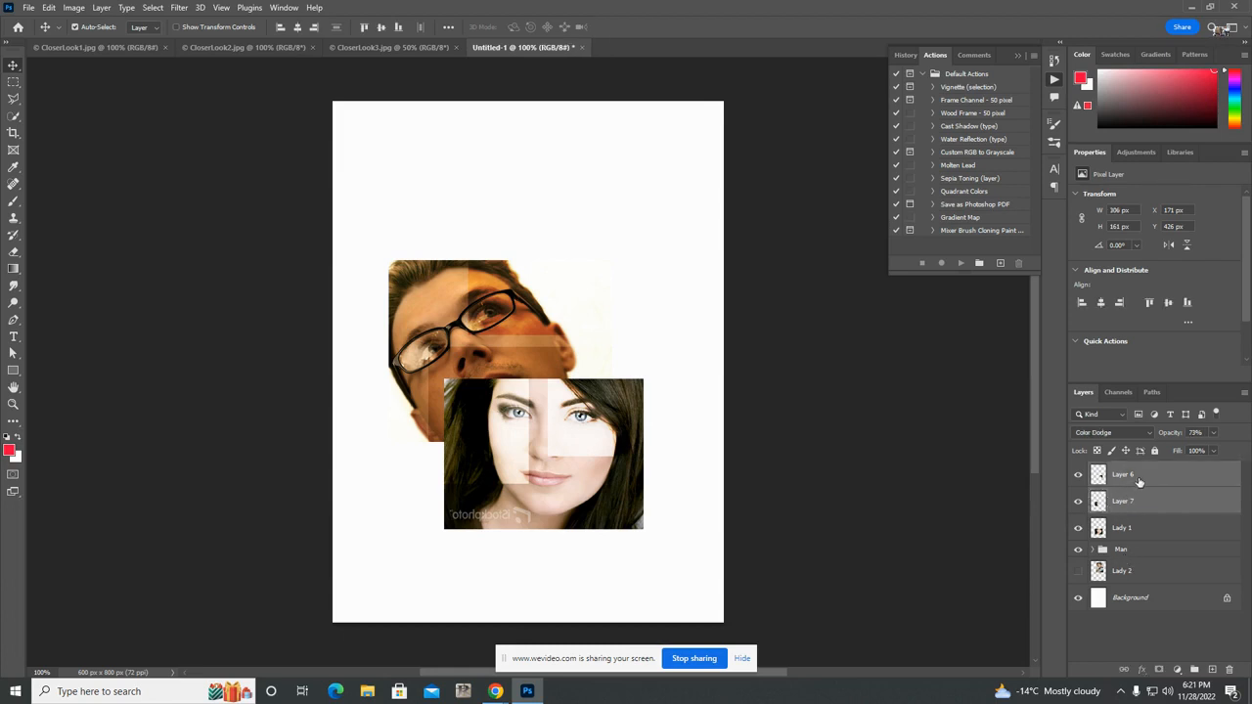
pyautogui.click(1159, 530)
pyautogui.click(1152, 479)
pyautogui.keyDown('shift'); pyautogui.click(1147, 501); pyautogui.keyUp('shift')
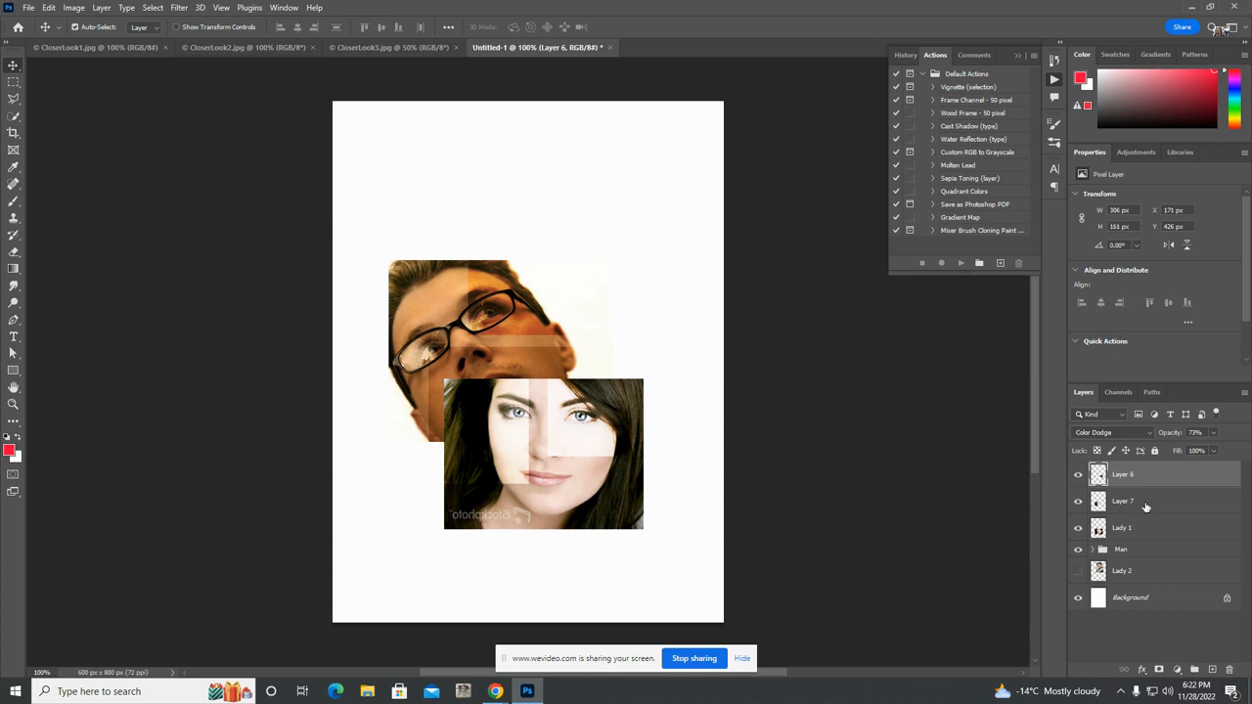
pyautogui.keyDown('shift'); pyautogui.click(1143, 530); pyautogui.keyUp('shift')
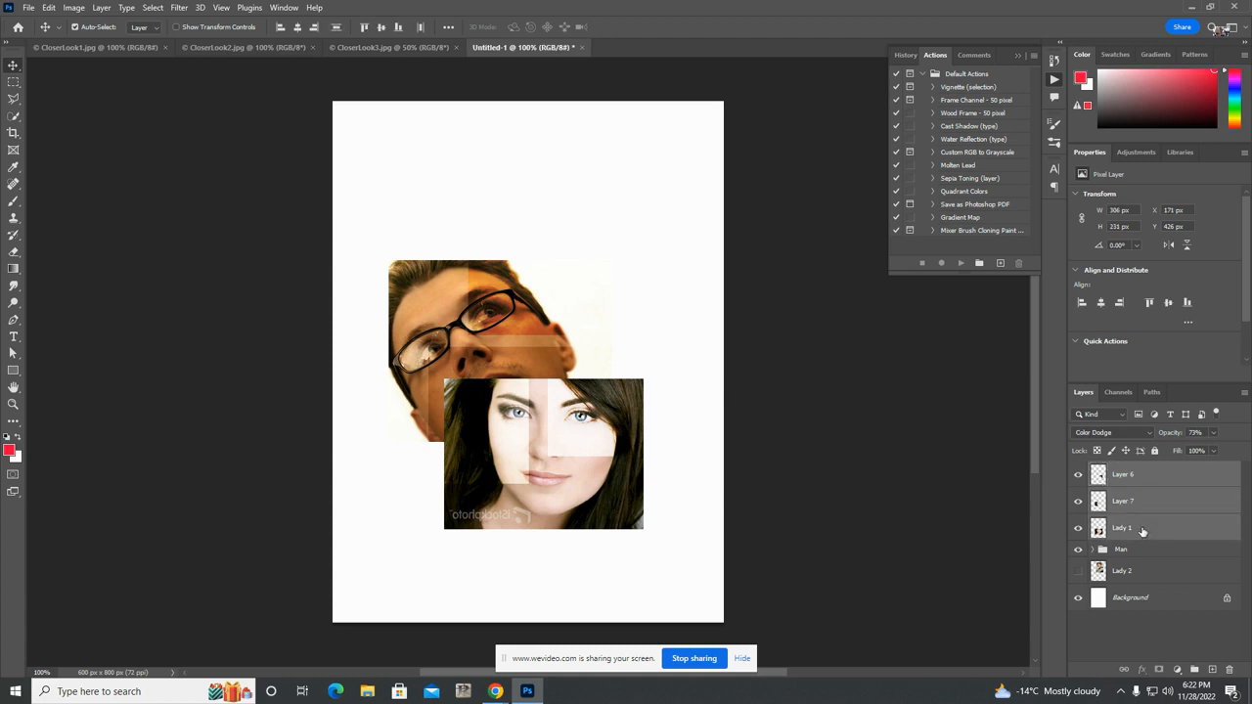
pyautogui.click(1195, 670)
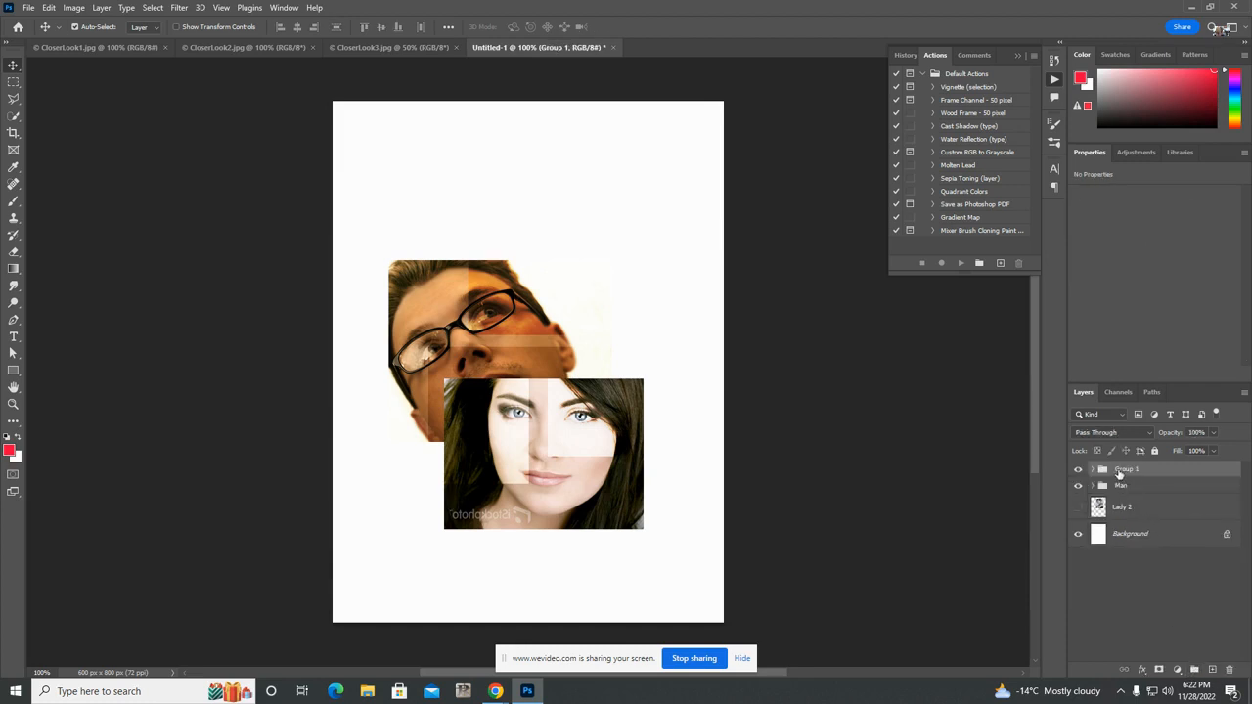
pyautogui.doubleClick(1126, 470)
pyautogui.write('Lady 1')
pyautogui.press('Return')
pyautogui.click(1186, 487)
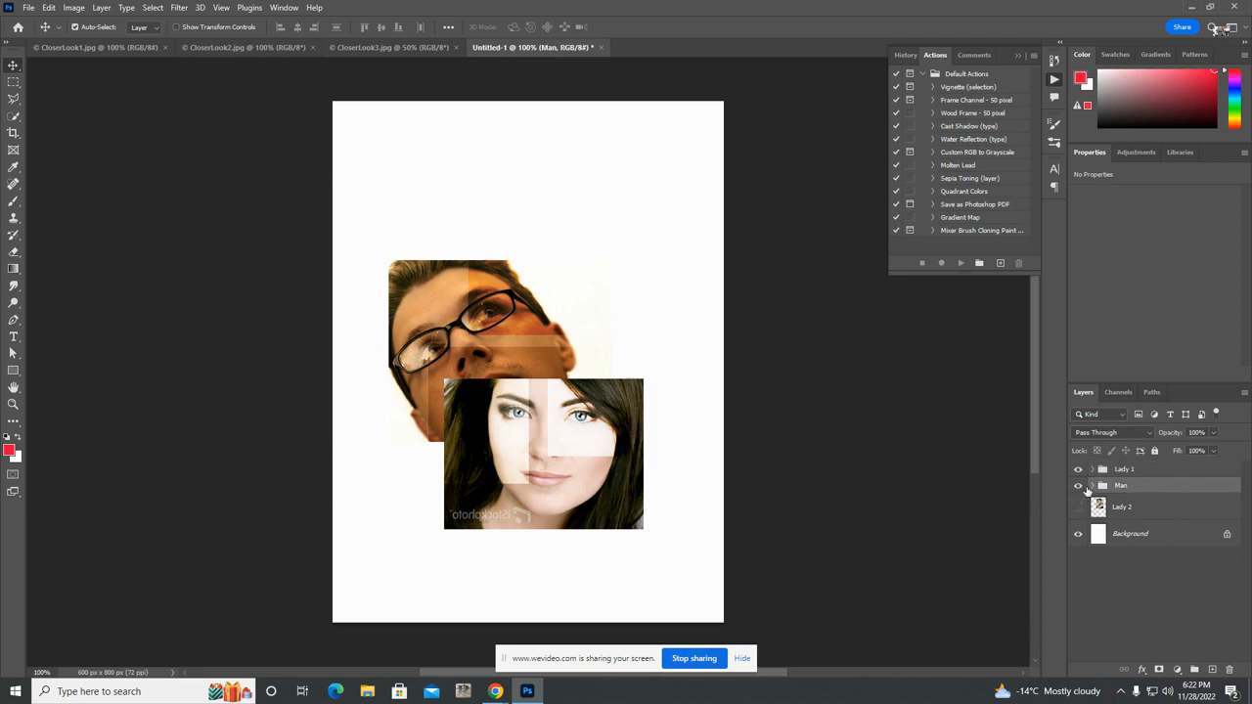
pyautogui.click(1091, 486)
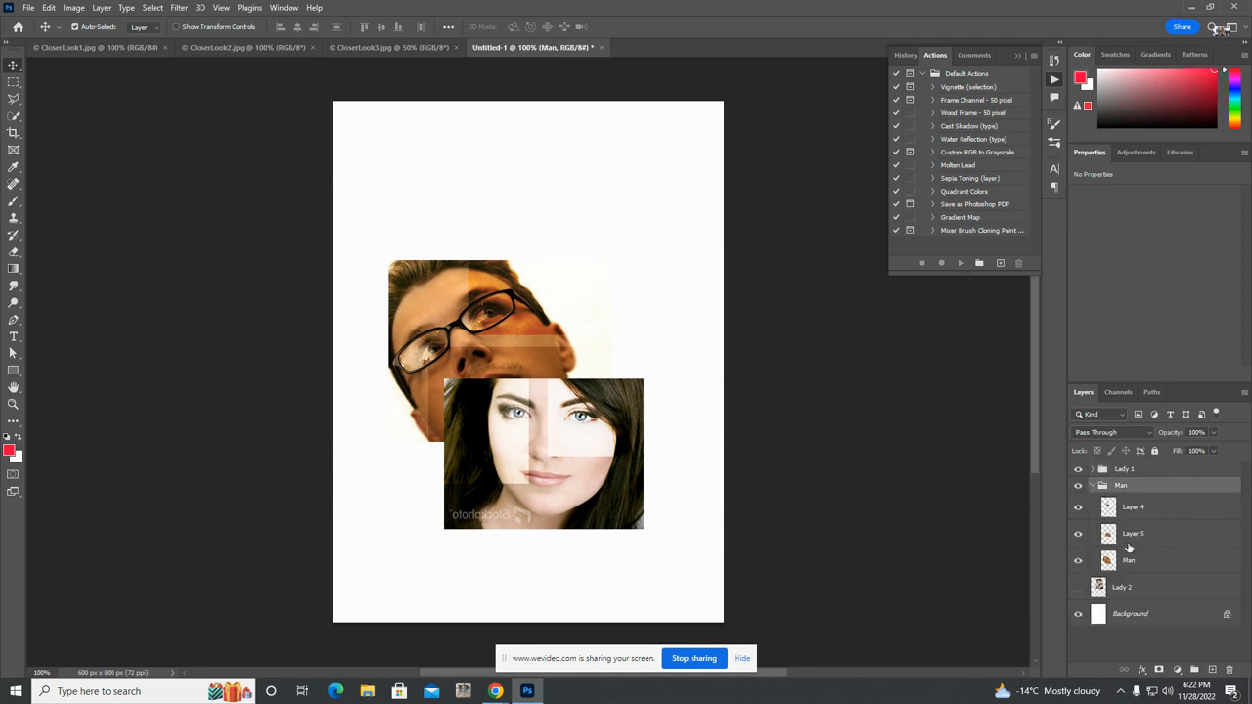
pyautogui.click(1092, 486)
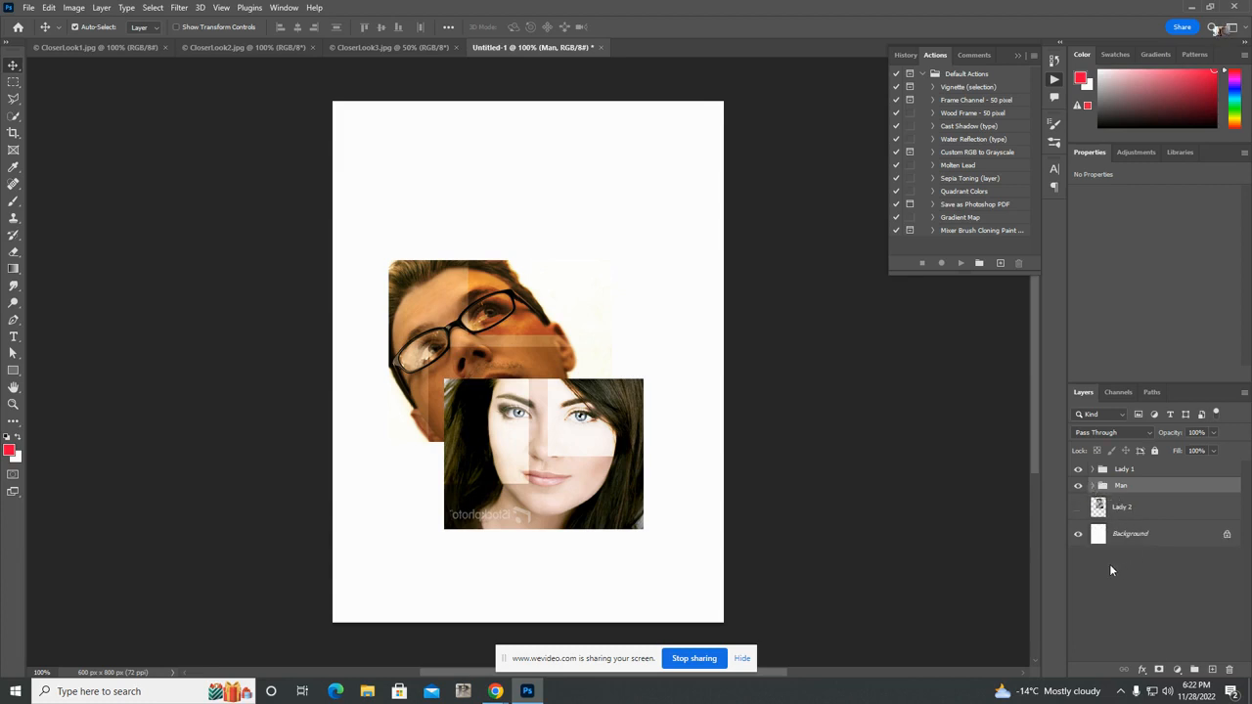
# - Show Lady 2 and copy a piece of about 109 × 154 px from its upper left corner to a new layer with Overlay blending
pyautogui.click(1079, 507)
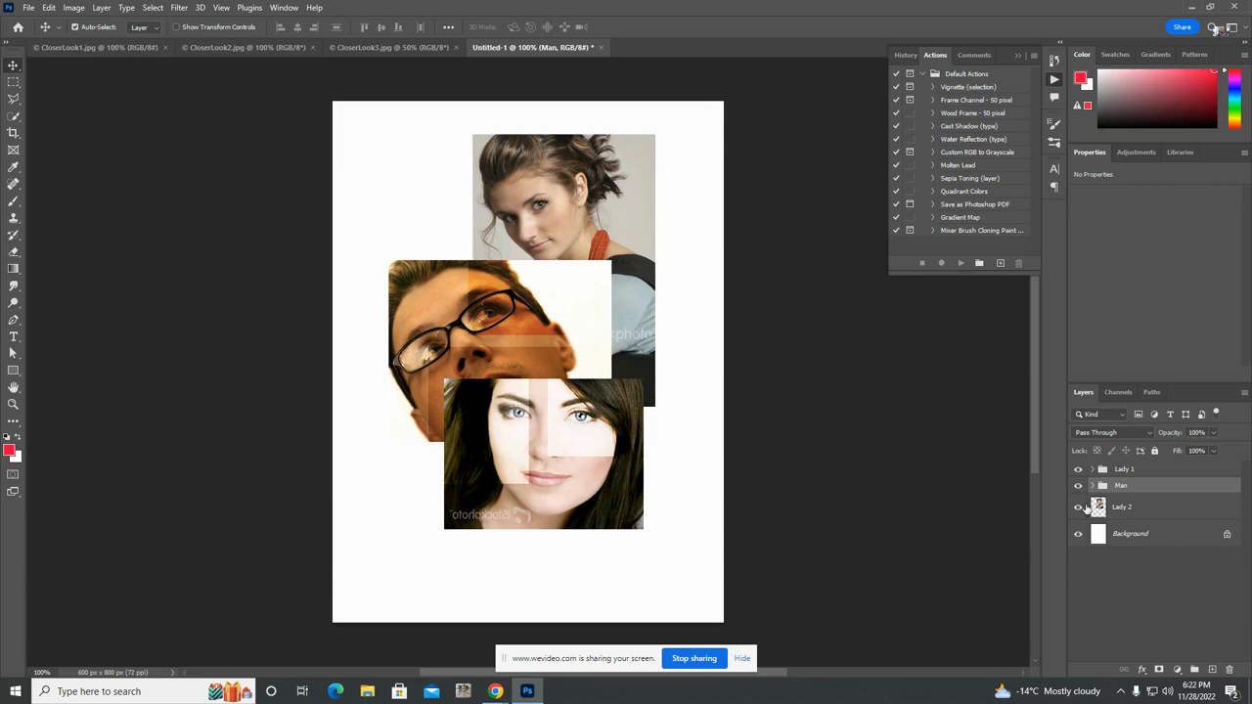
pyautogui.click(1146, 518)
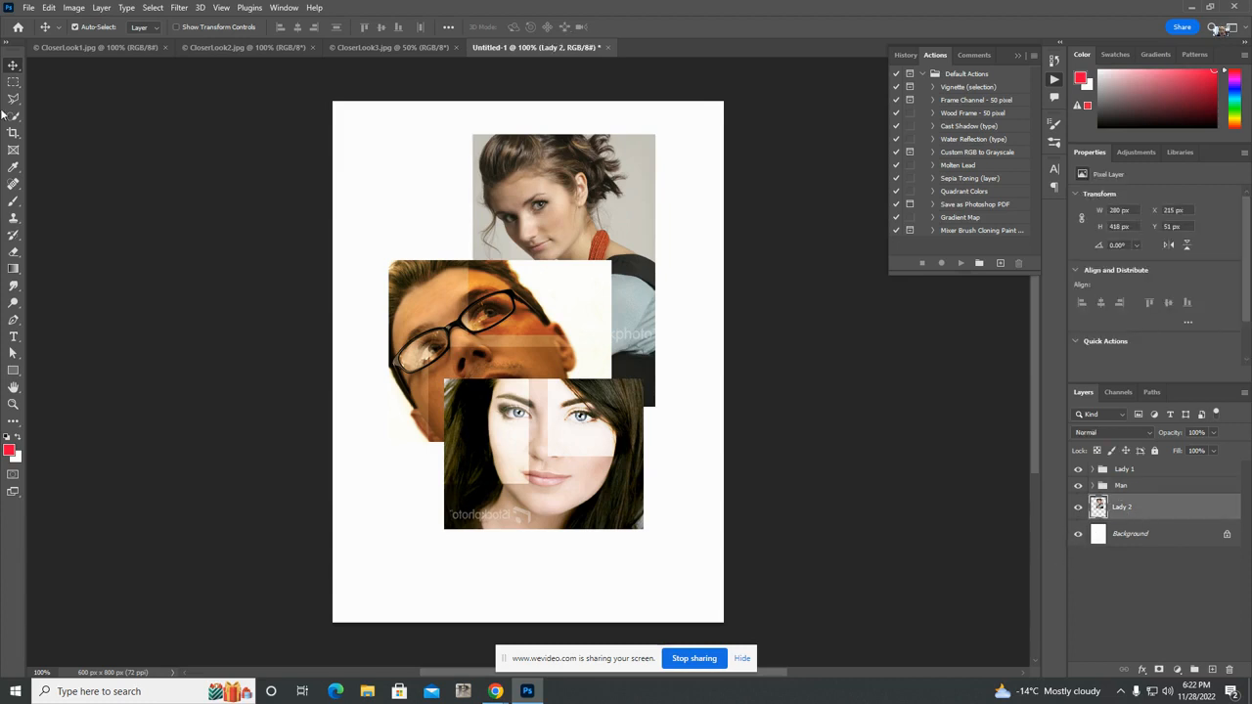
pyautogui.click(13, 82)
pyautogui.click(43, 84)
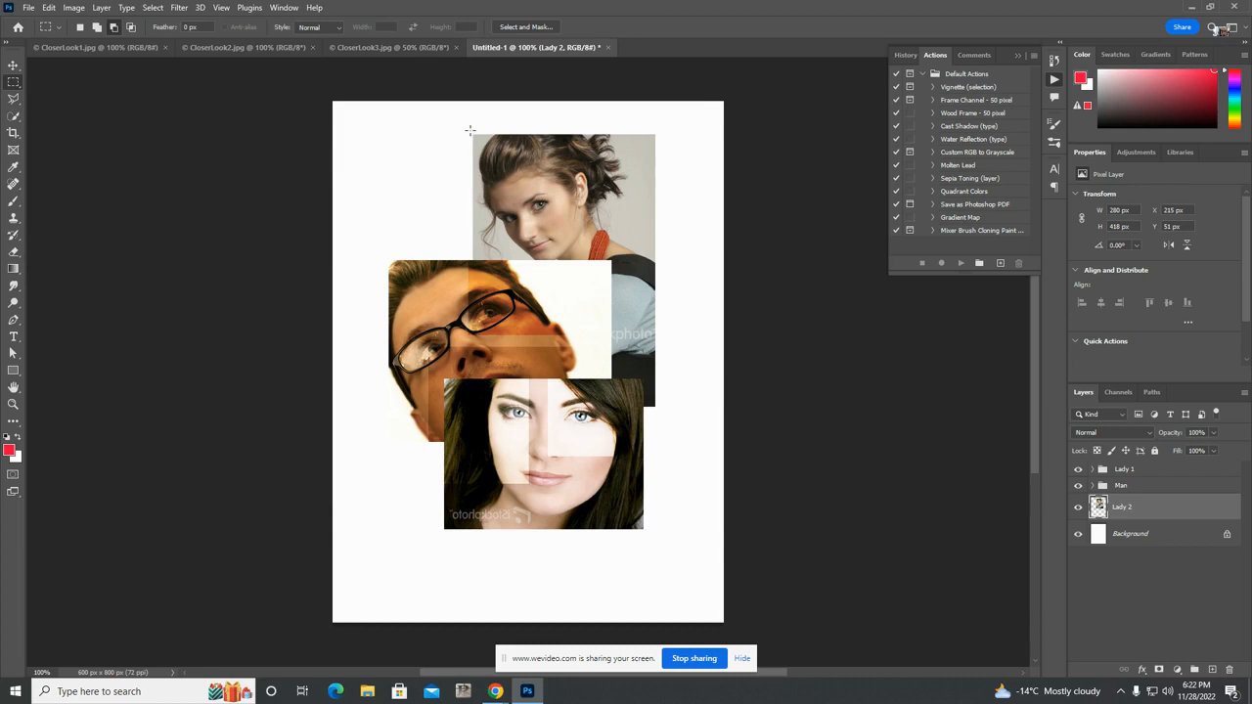
pyautogui.moveTo(469, 124); pyautogui.dragTo(544, 235)
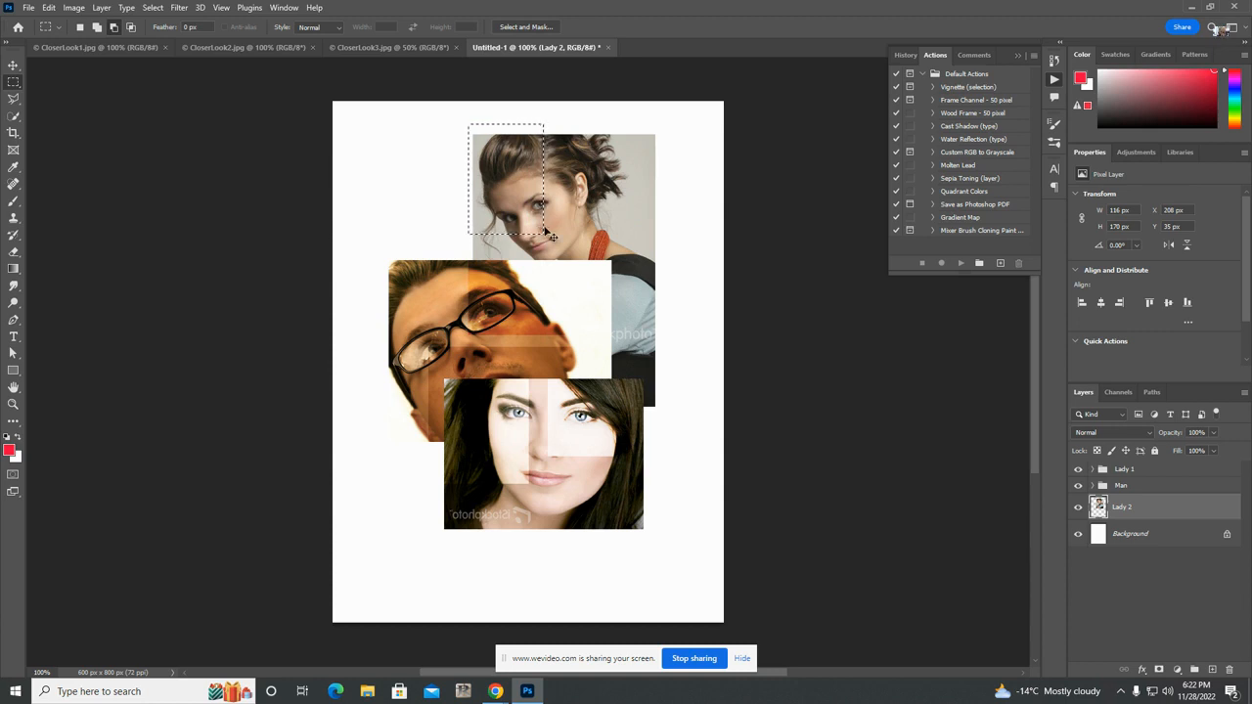
pyautogui.hotkey('ctrl', 'j')
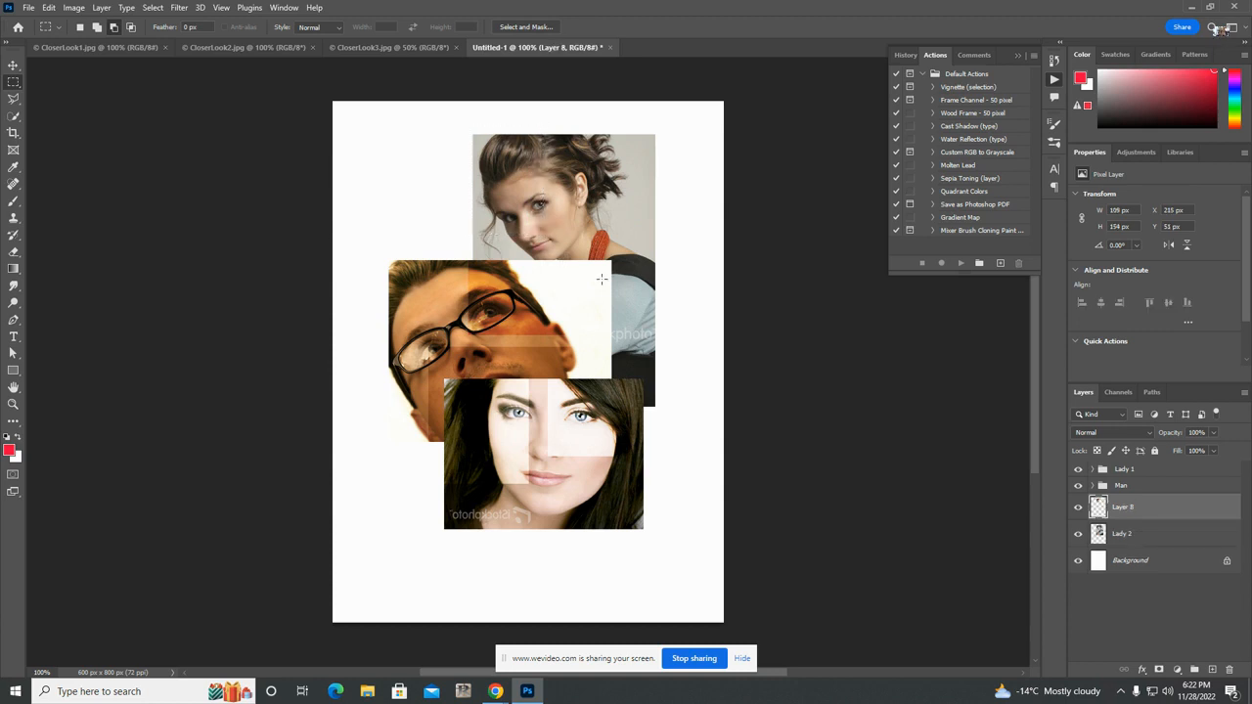
pyautogui.click(1126, 435)
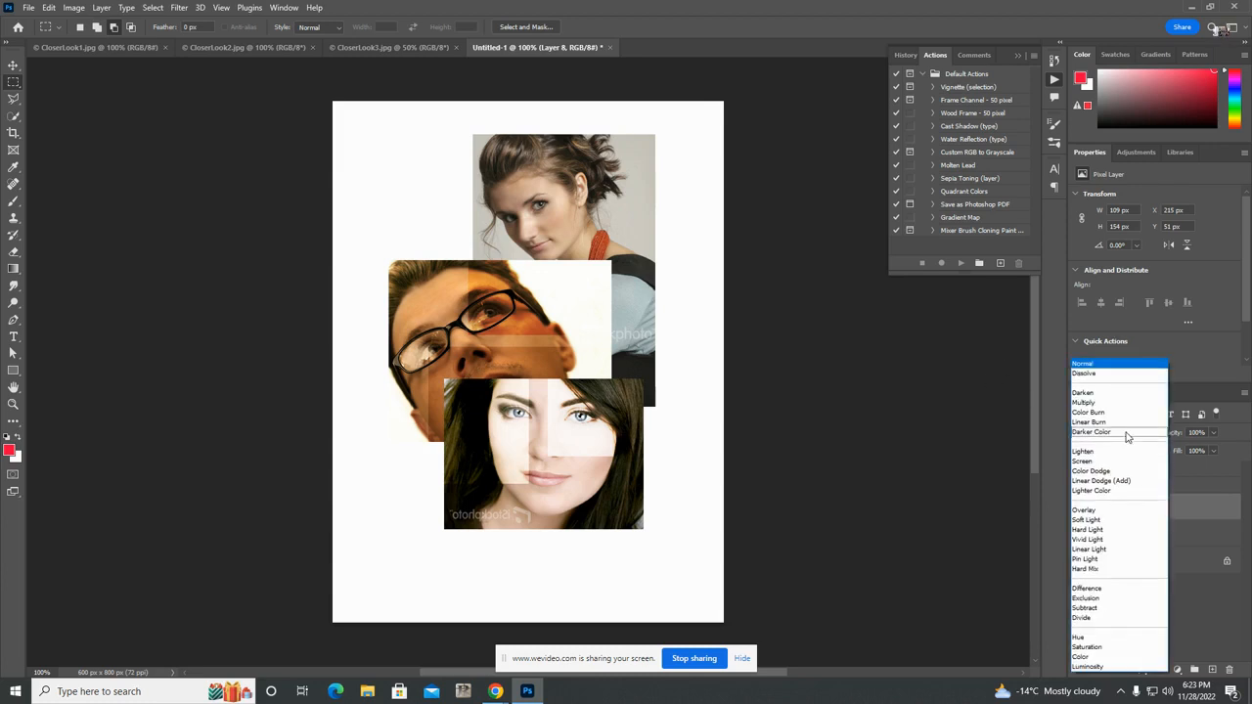
pyautogui.click(1130, 511)
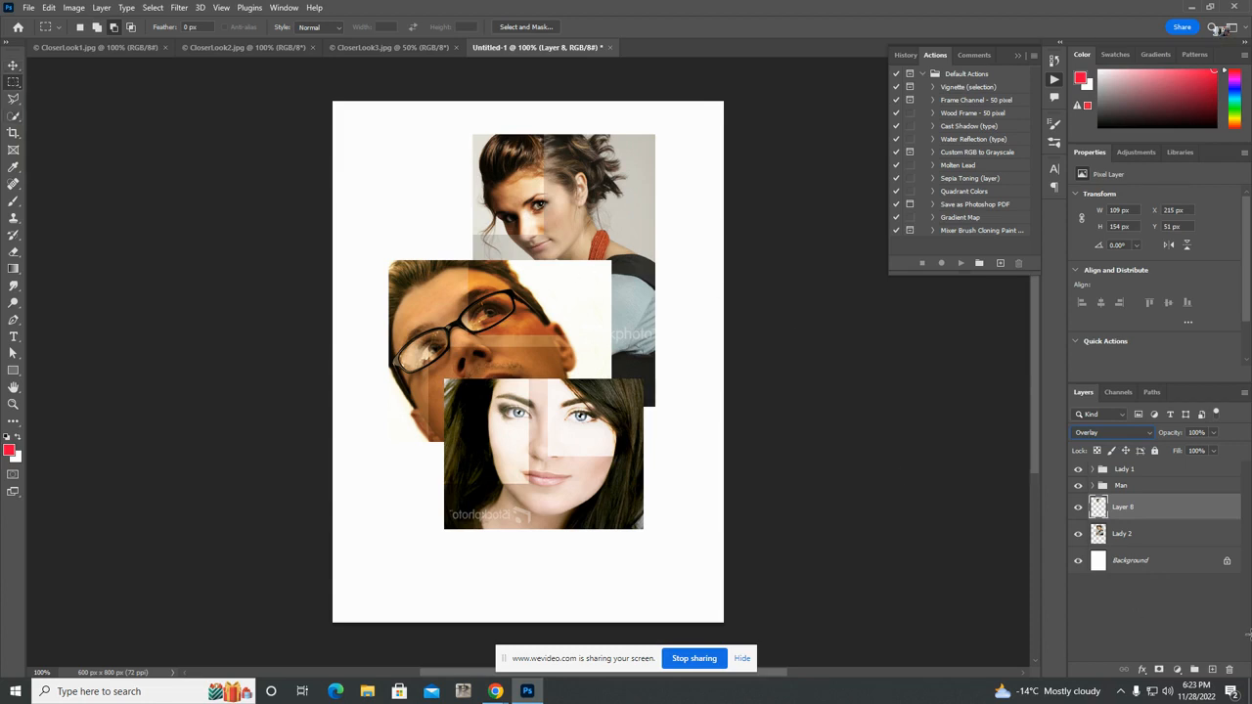
# - Copy a piece of about 121 × 308 px from Lady 2's lower right corner to a new layer with Hard Light blending
pyautogui.click(1142, 539)
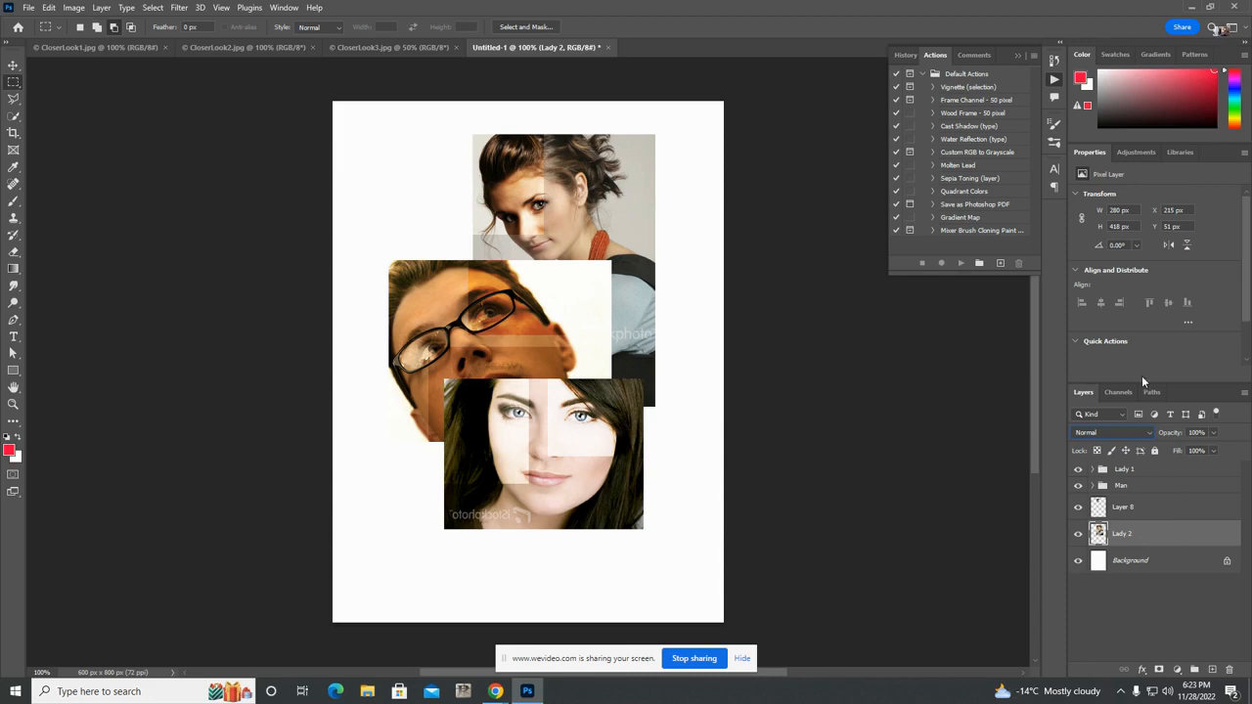
pyautogui.moveTo(577, 207); pyautogui.dragTo(669, 416)
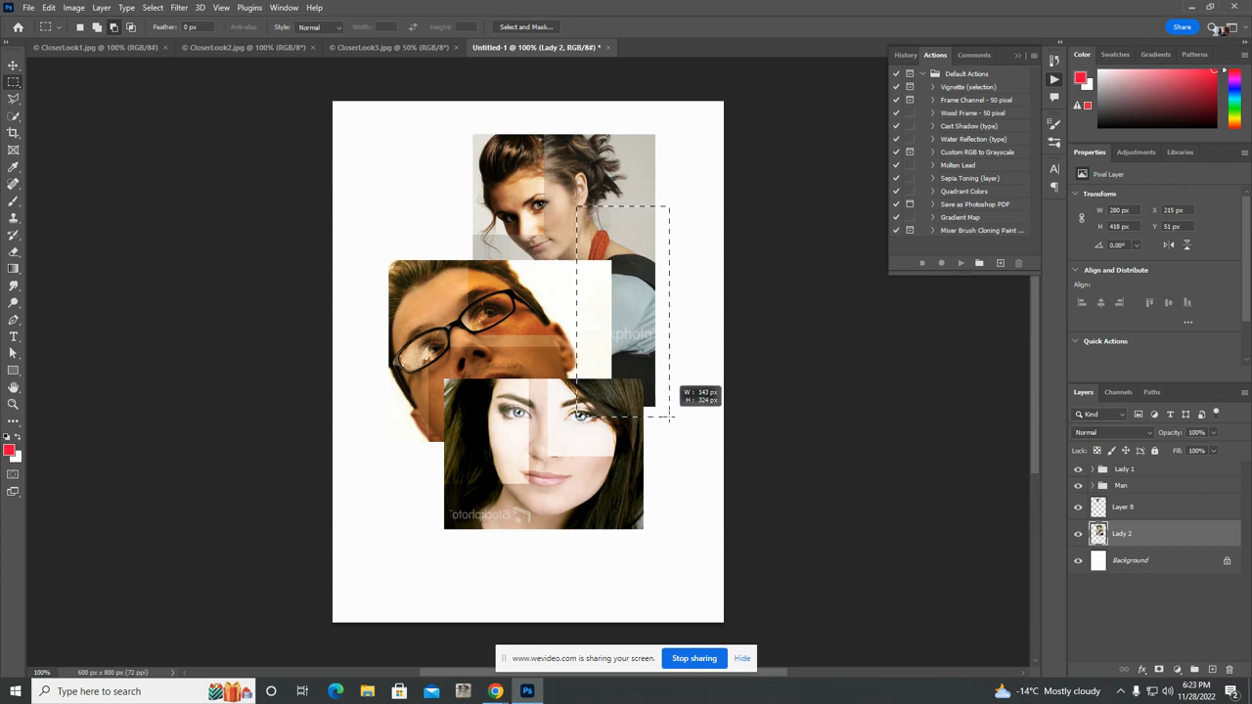
pyautogui.moveTo(670, 416); pyautogui.dragTo(672, 418)
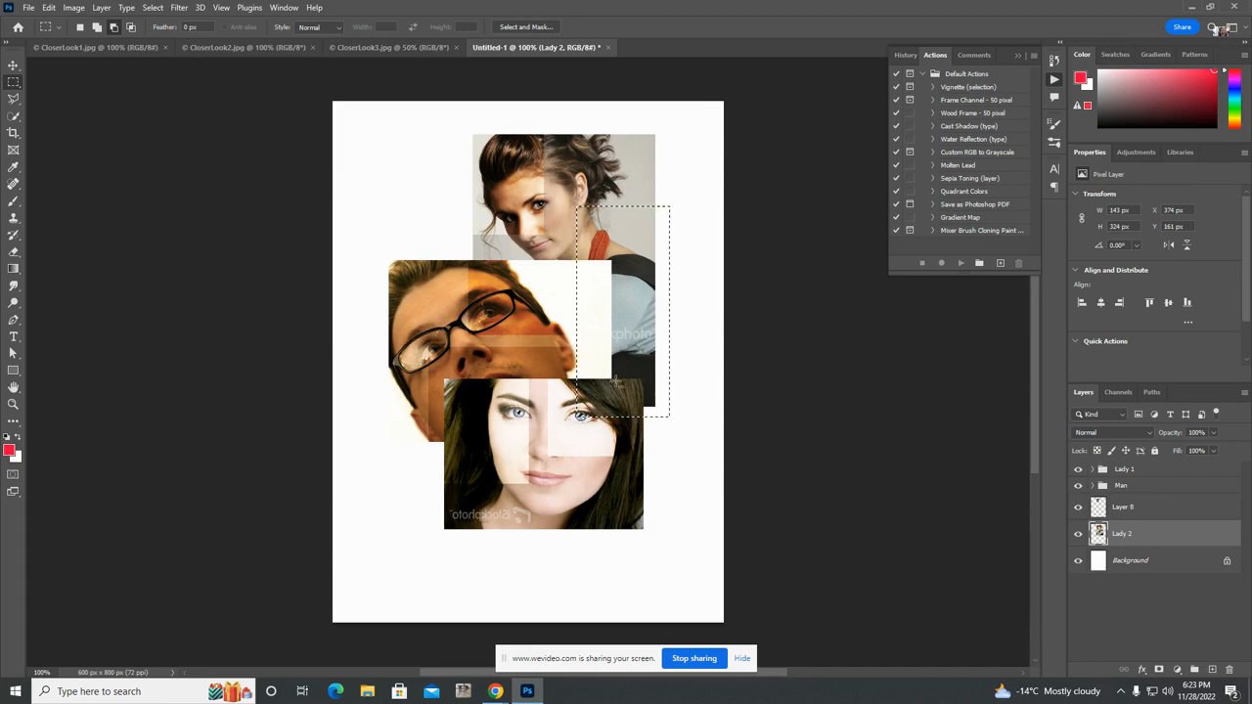
pyautogui.hotkey('ctrl', 'j')
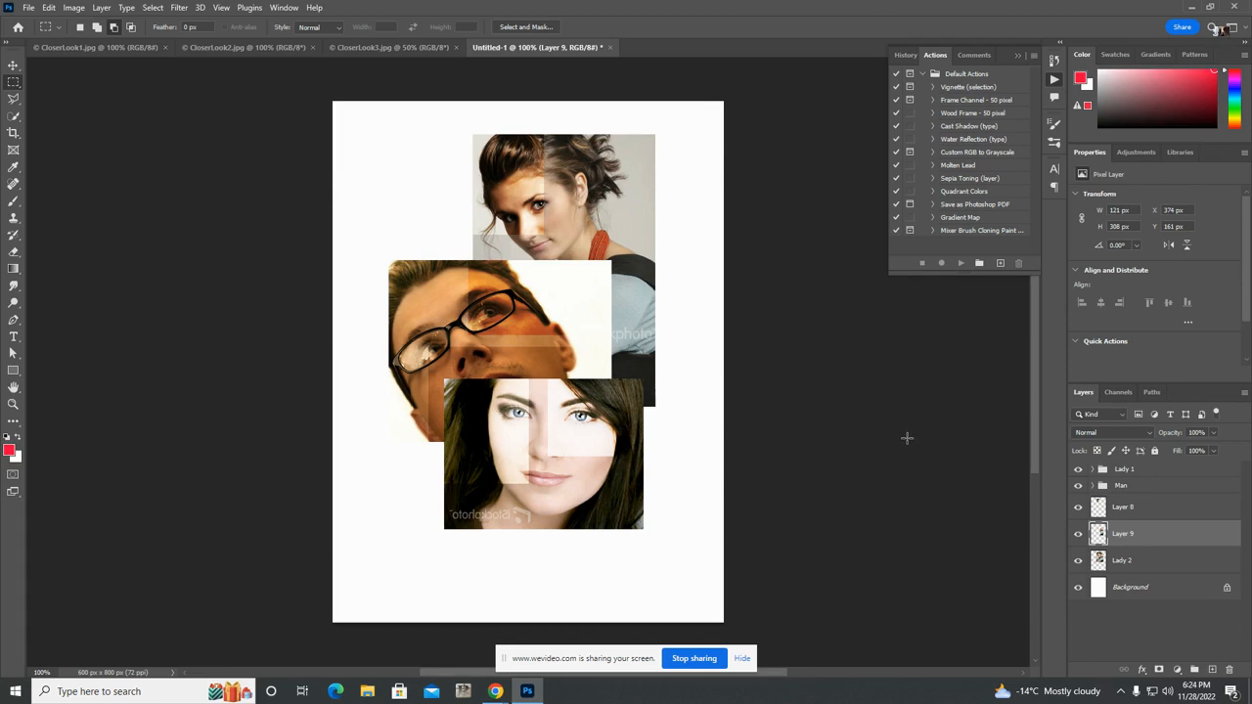
pyautogui.click(1137, 437)
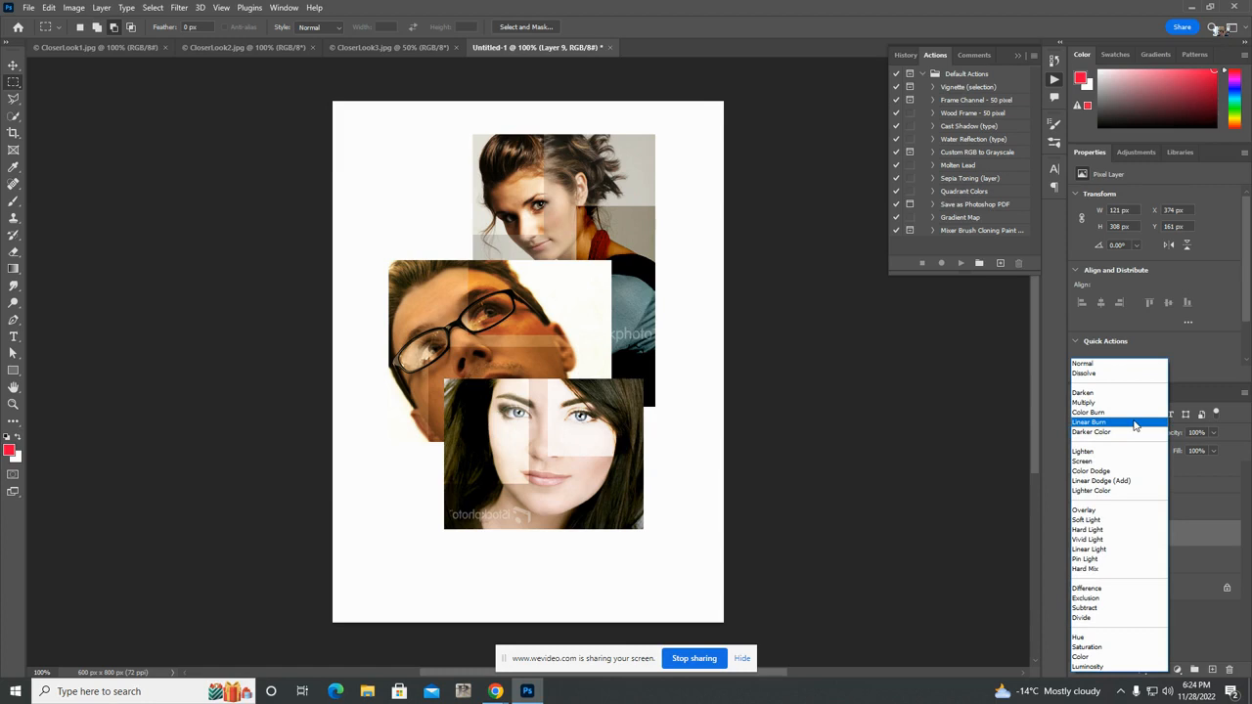
pyautogui.click(1118, 533)
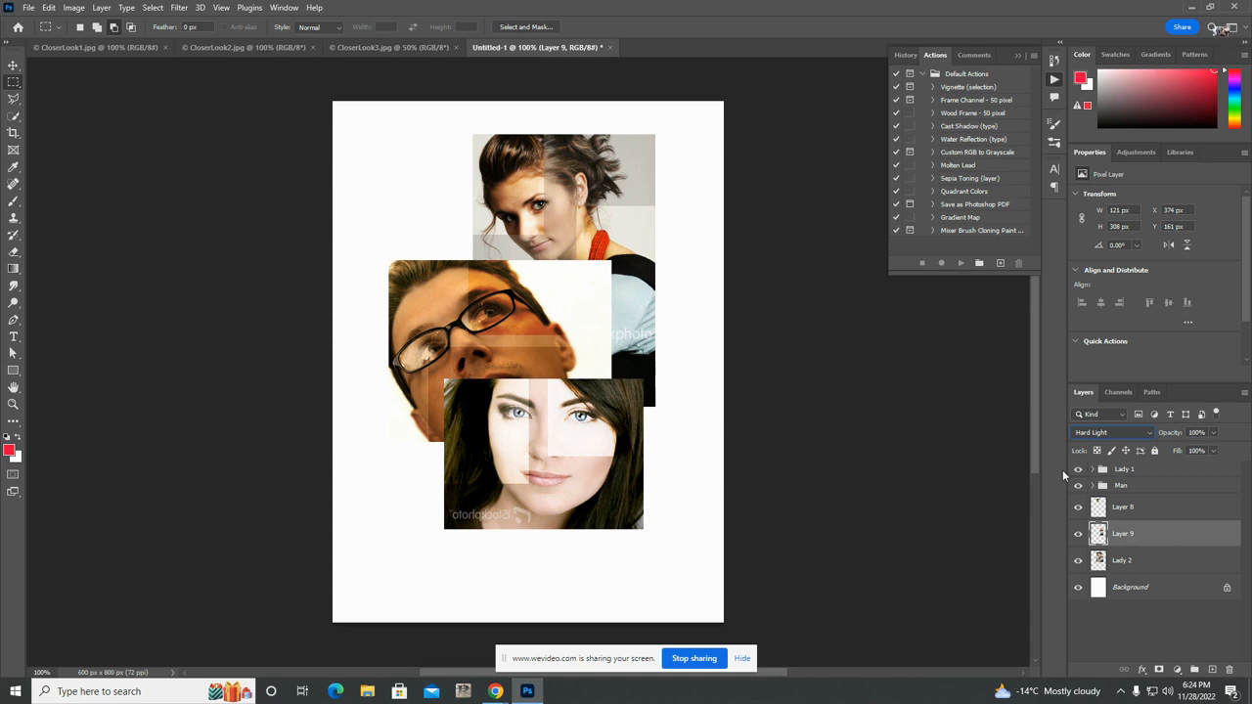
# - Group Layer 8, Layer 9 and the Lady 2 layer together and name the group Lady 2
pyautogui.click(1137, 563)
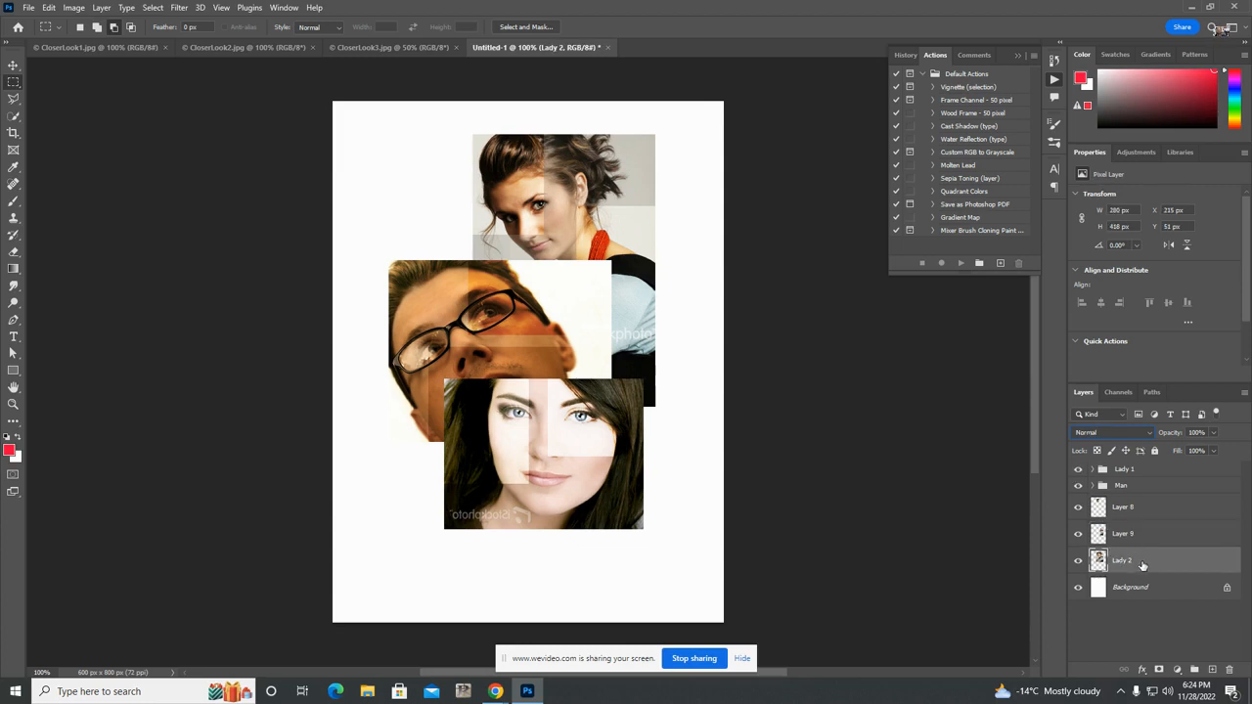
pyautogui.keyDown('shift'); pyautogui.click(1143, 536); pyautogui.keyUp('shift')
pyautogui.keyDown('shift'); pyautogui.click(1150, 510); pyautogui.keyUp('shift')
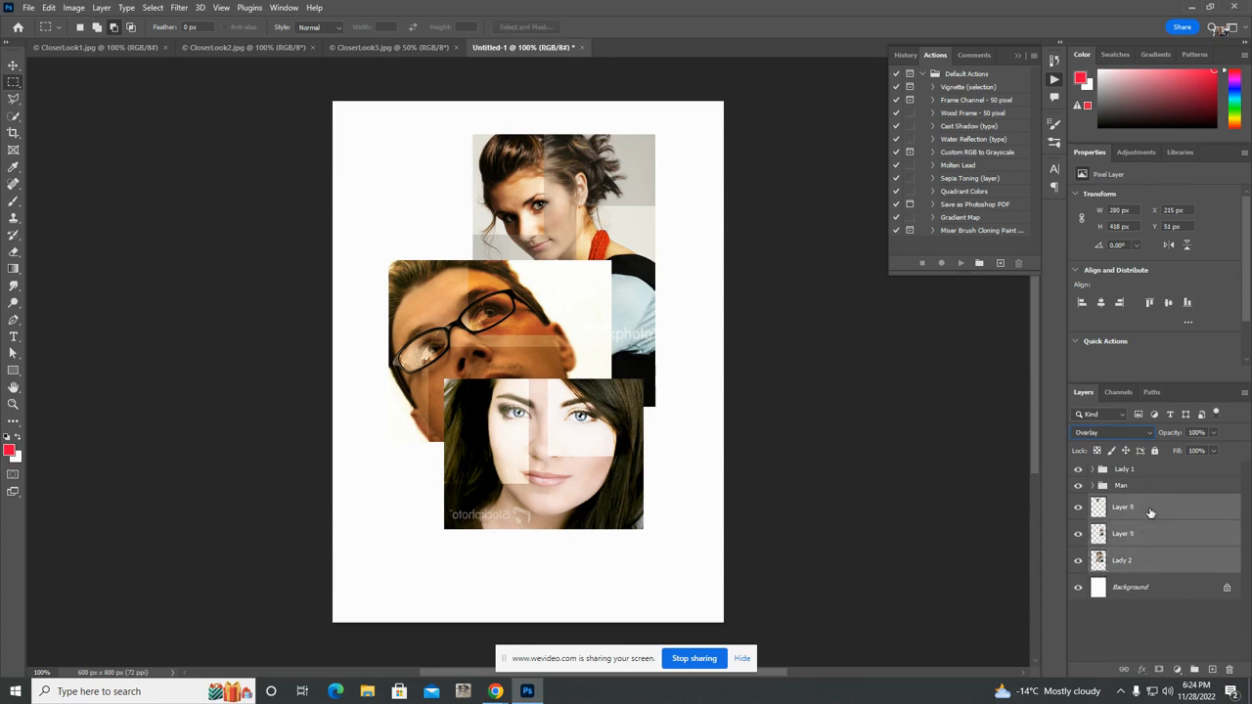
pyautogui.click(1198, 674)
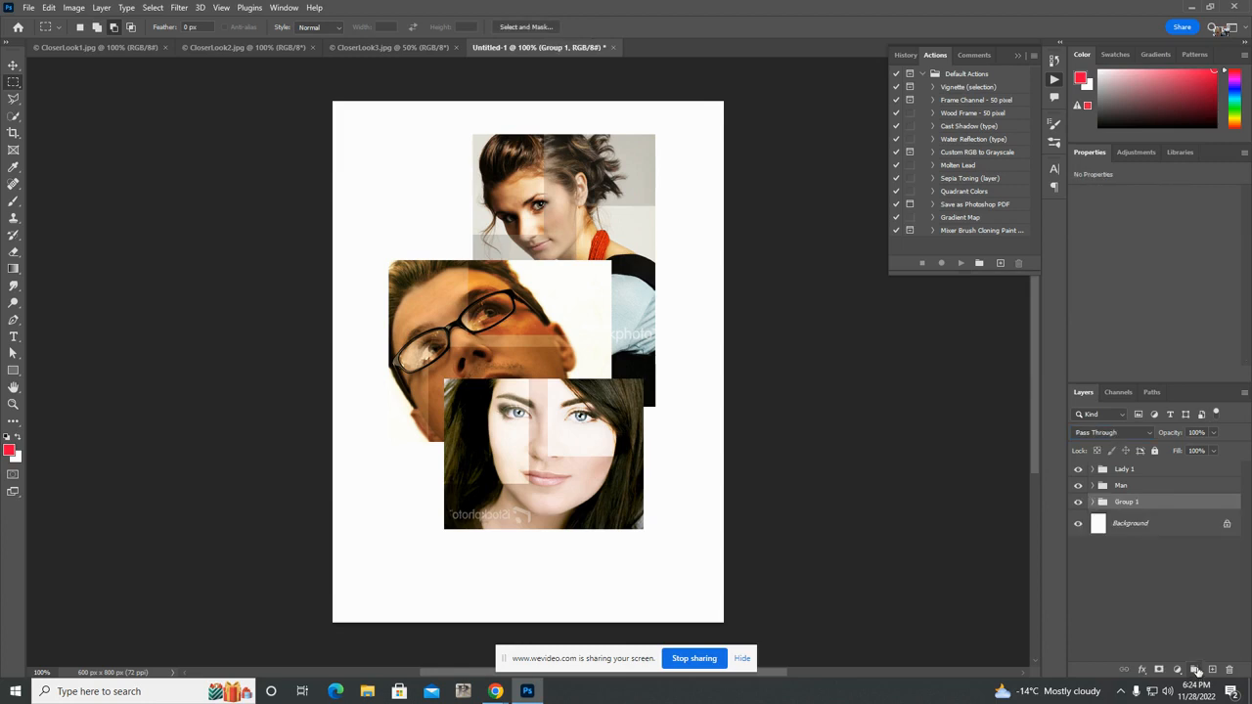
pyautogui.doubleClick(1132, 503)
pyautogui.write('2')
pyautogui.press('Return')
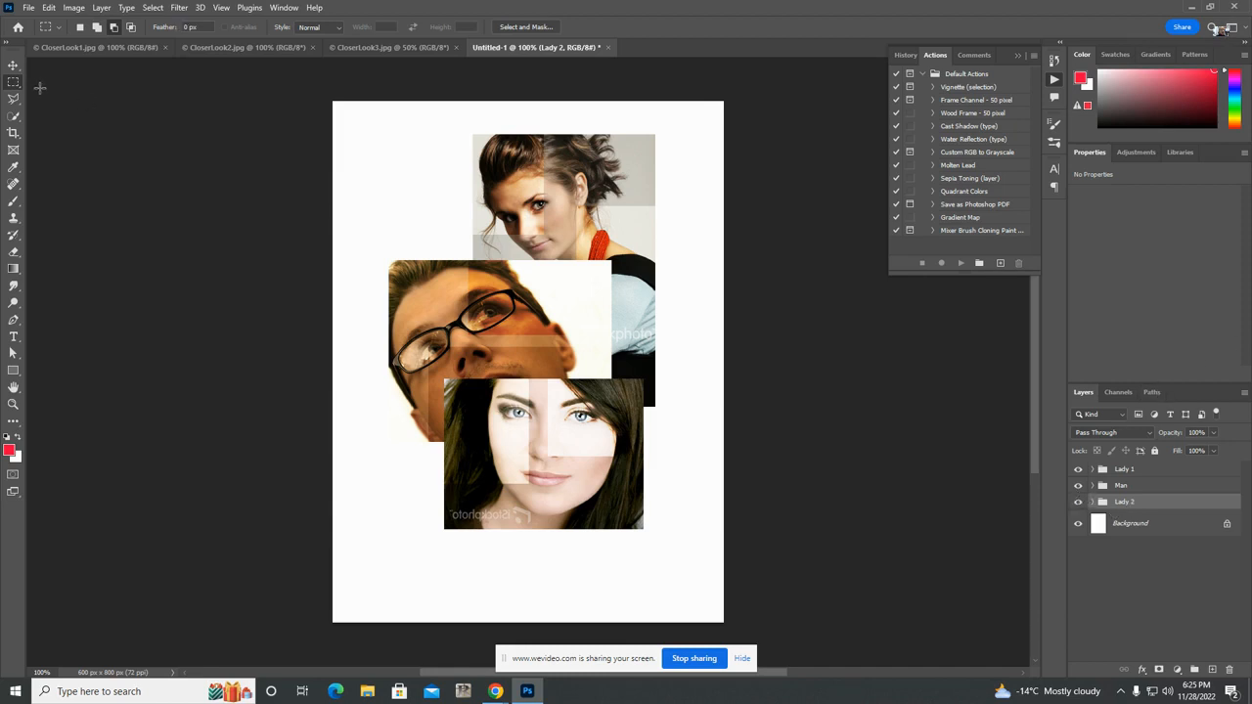
pyautogui.click(10, 66)
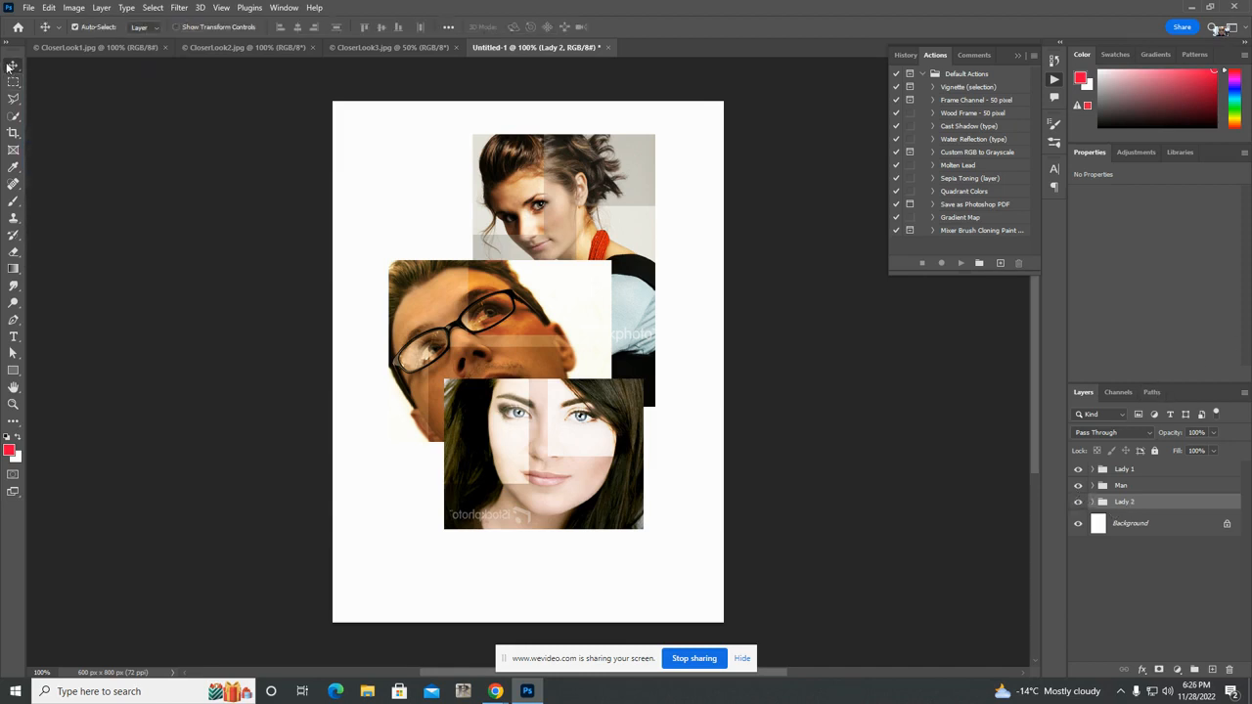
# - Add a new empty layer above the Lady 1 group
pyautogui.click(11, 86)
pyautogui.click(9, 86)
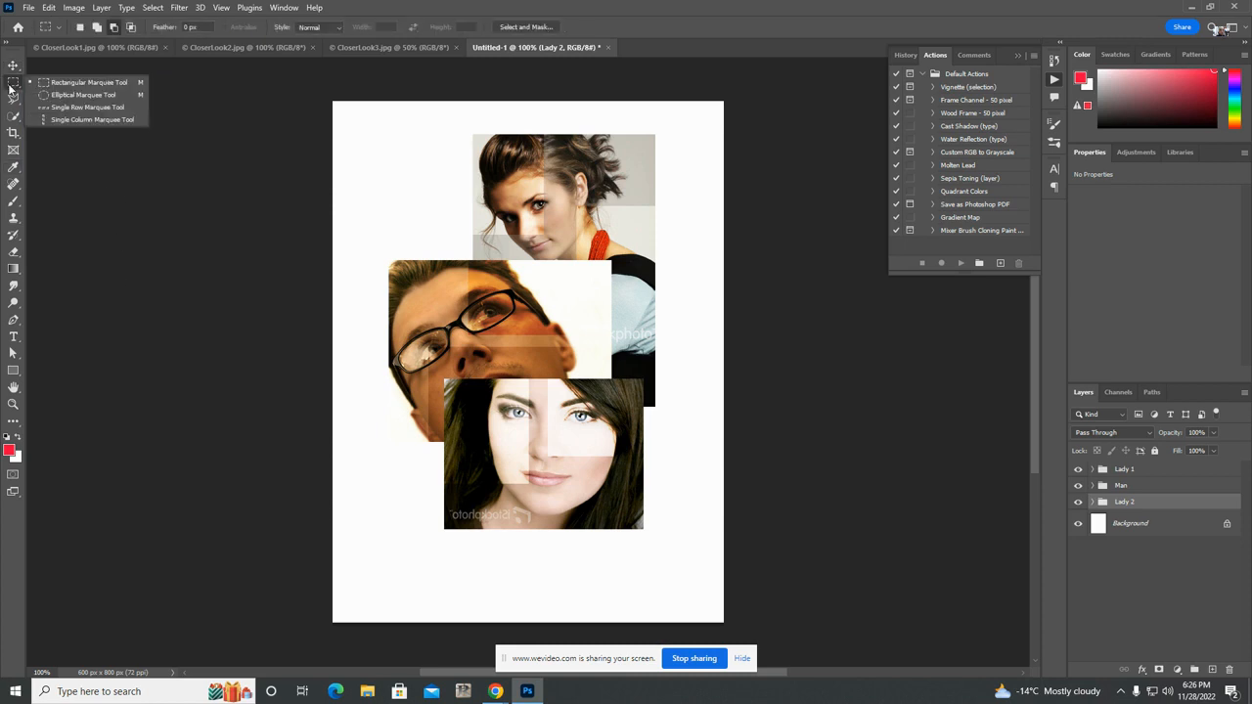
pyautogui.click(13, 66)
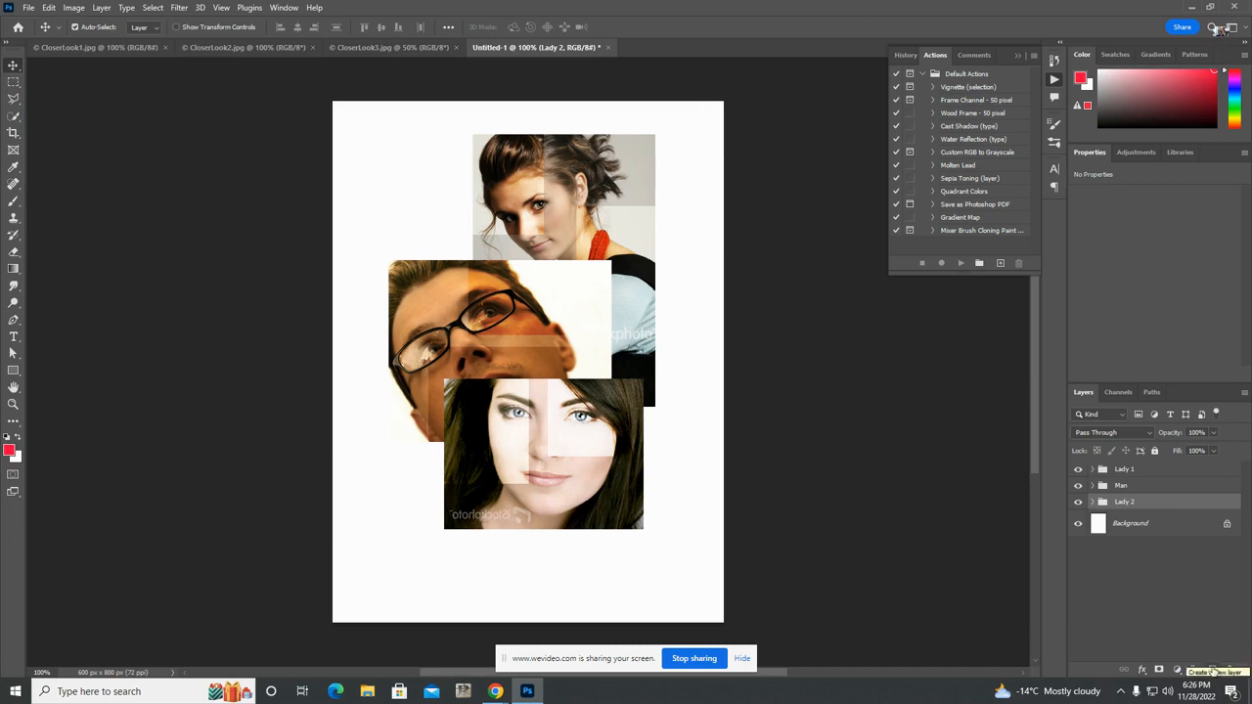
pyautogui.click(1160, 473)
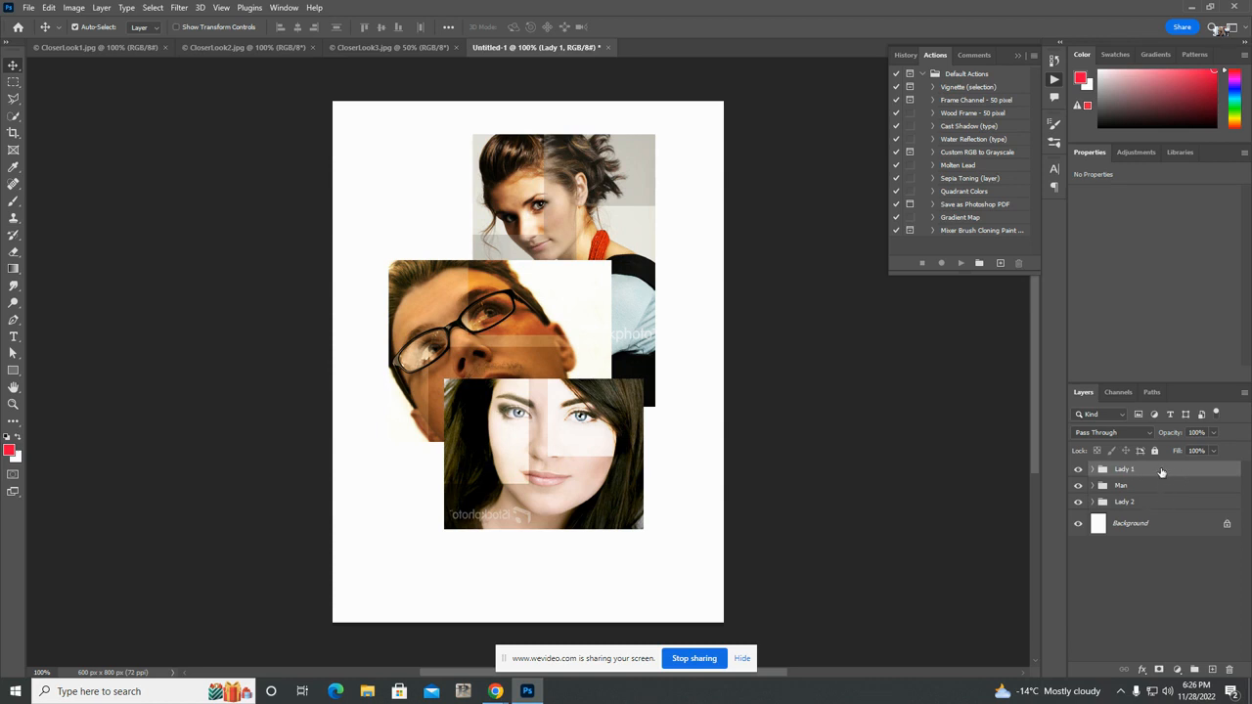
pyautogui.click(1213, 669)
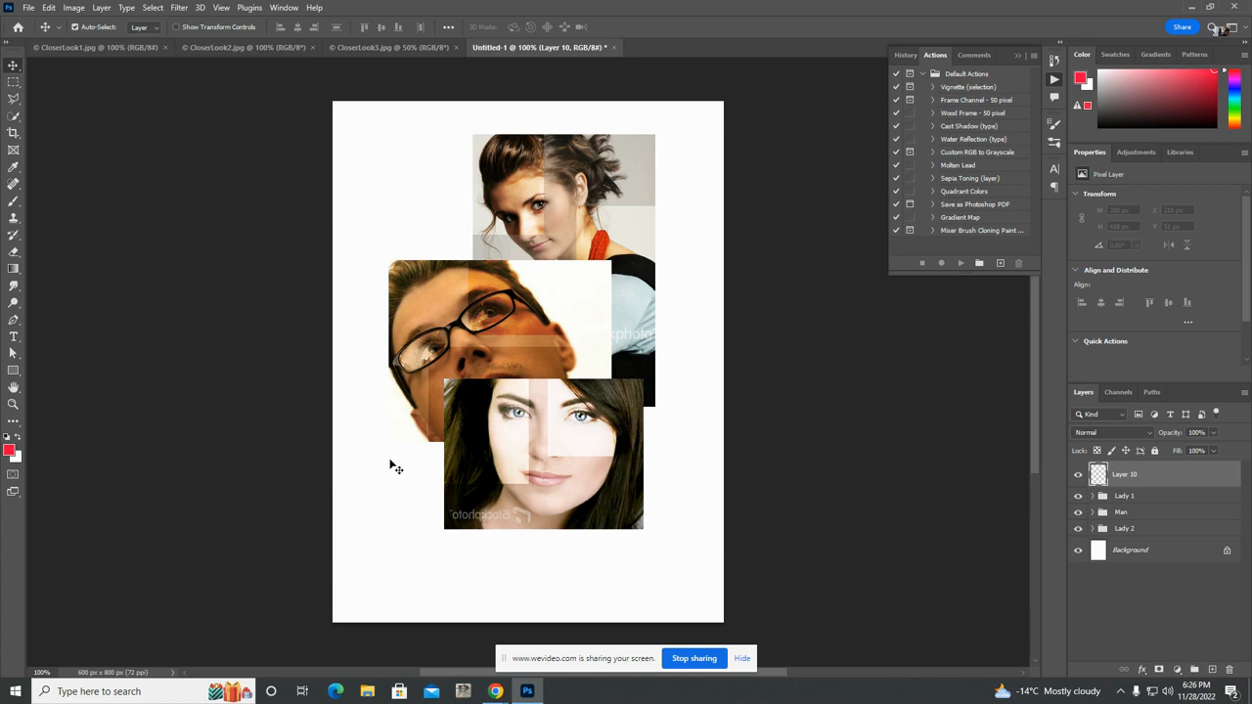
# - Draw a black square shape of about 205 × 205 px overlapping the left part of Lady 1 and the top of the Man portrait
pyautogui.click(12, 372)
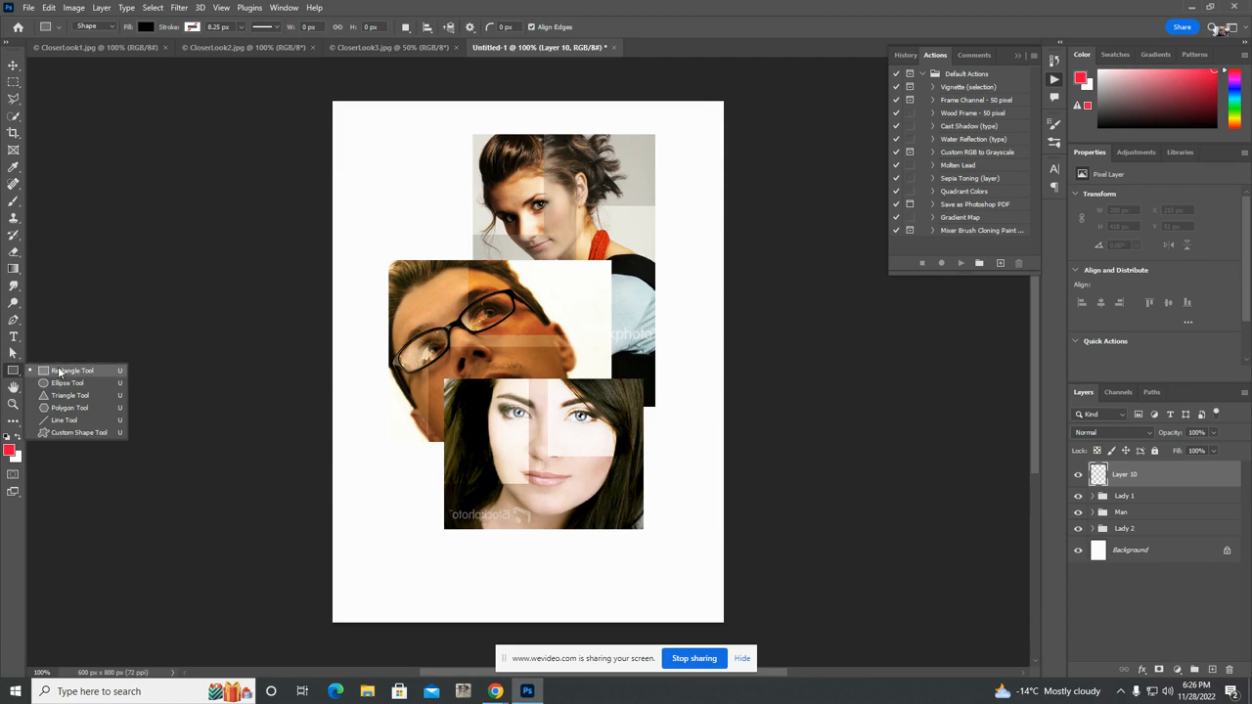
pyautogui.click(58, 371)
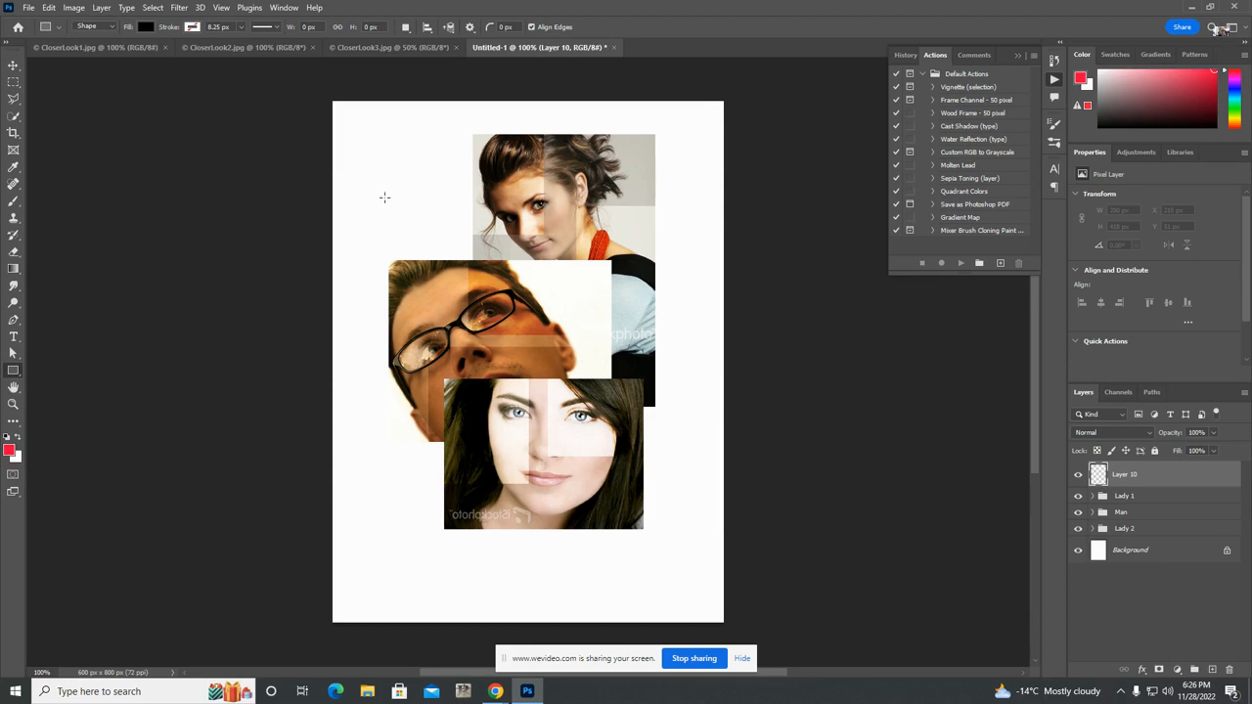
pyautogui.moveTo(377, 192); pyautogui.dragTo(463, 341)
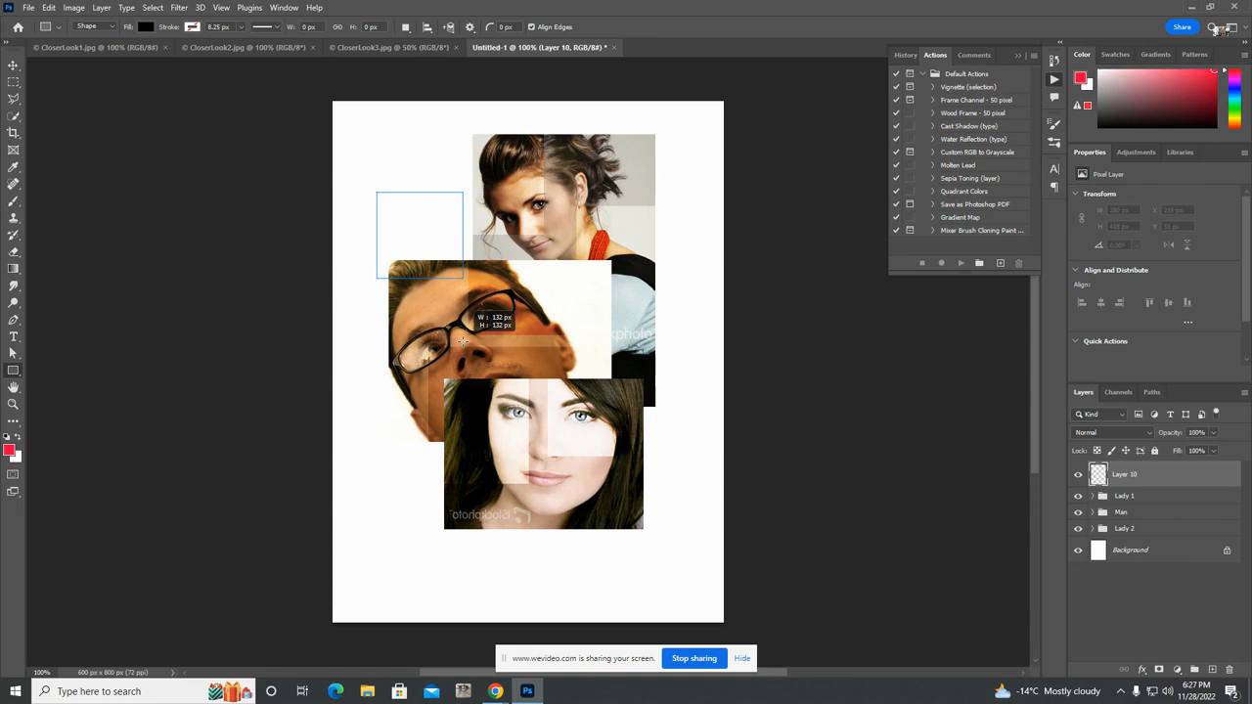
pyautogui.moveTo(462, 341); pyautogui.dragTo(465, 343)
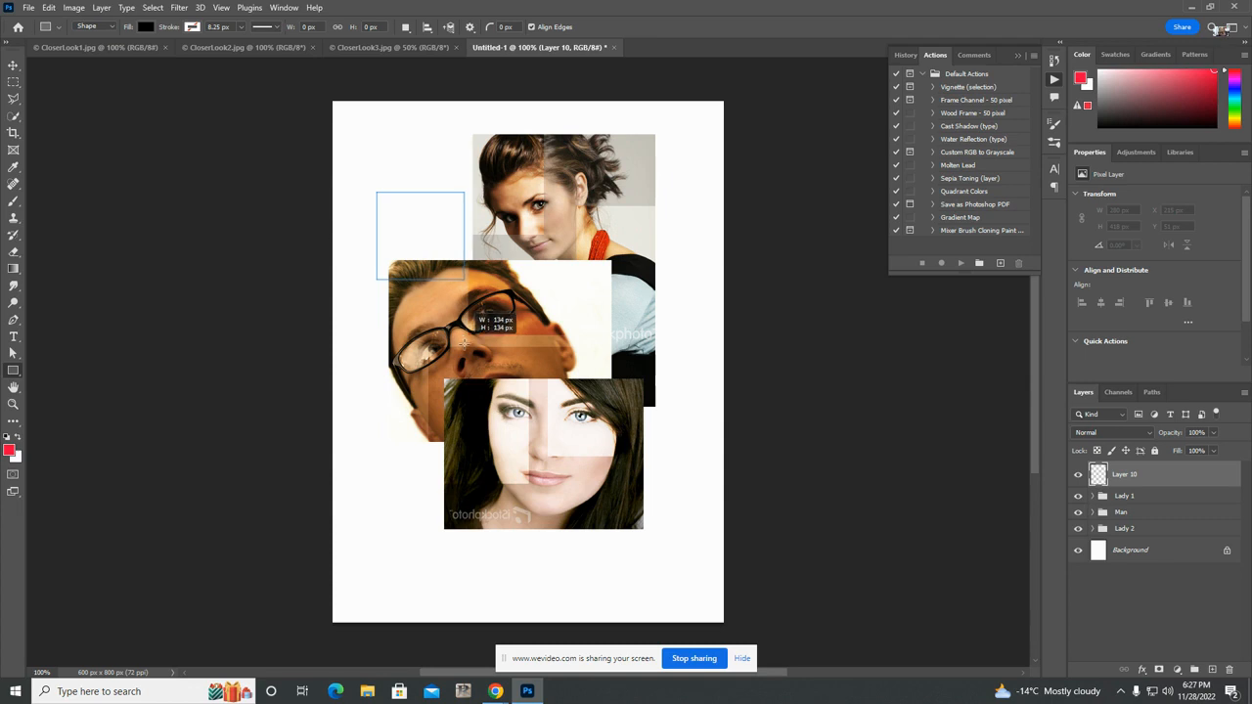
pyautogui.moveTo(464, 343); pyautogui.dragTo(514, 348)
pyautogui.moveTo(513, 346); pyautogui.dragTo(515, 348)
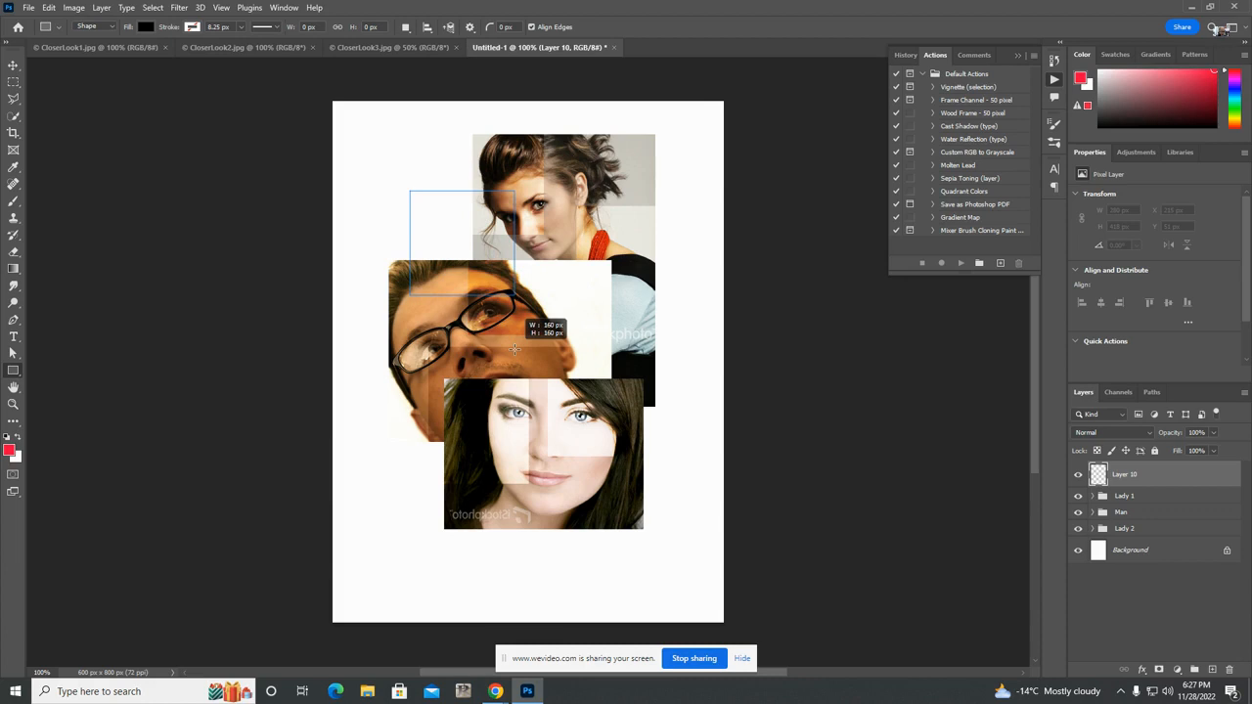
pyautogui.moveTo(514, 348)
pyautogui.mouseDown()
pyautogui.moveTo(542, 380)
pyautogui.moveTo(527, 380)
pyautogui.mouseUp()
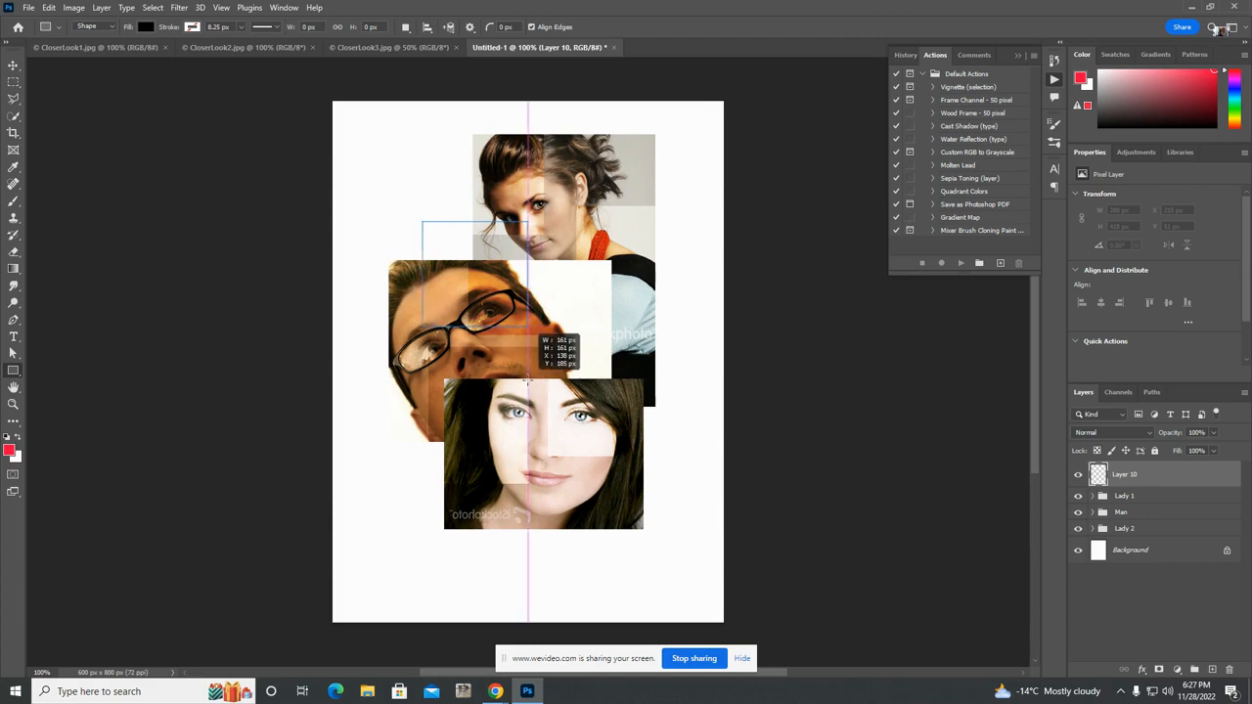
pyautogui.moveTo(527, 381)
pyautogui.mouseDown()
pyautogui.moveTo(506, 375)
pyautogui.moveTo(525, 401)
pyautogui.moveTo(536, 372)
pyautogui.mouseUp()
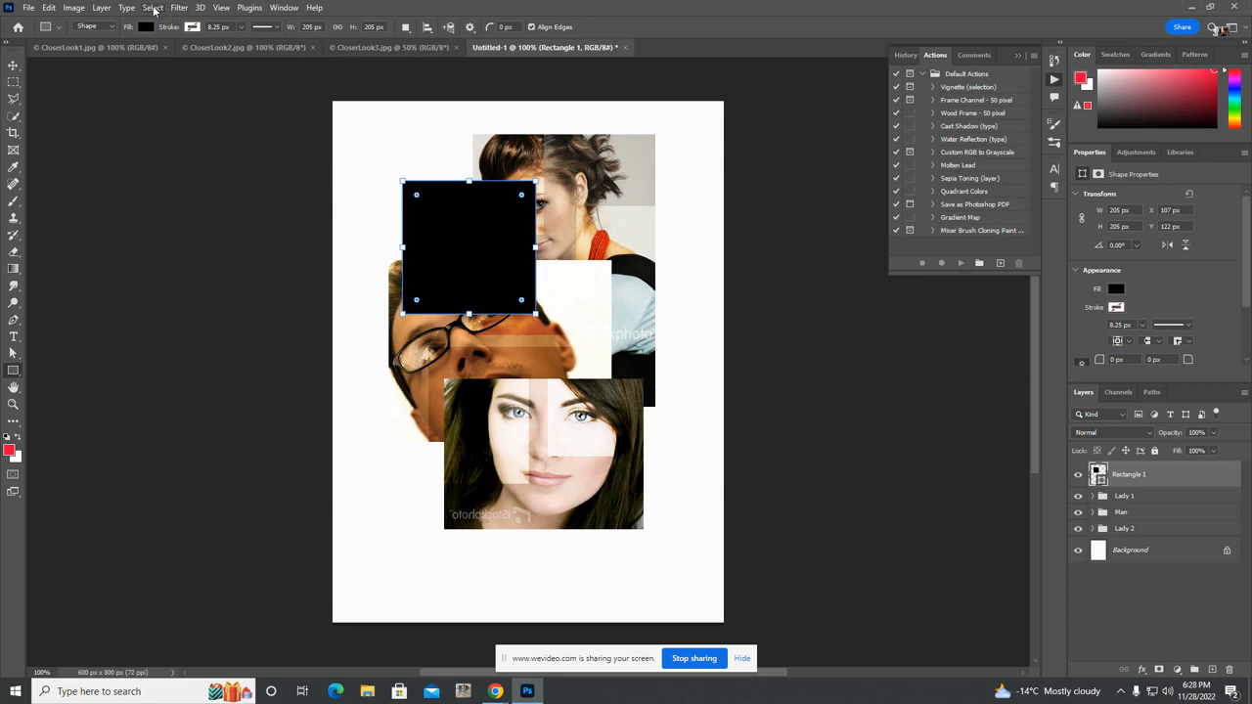
pyautogui.click(48, 8)
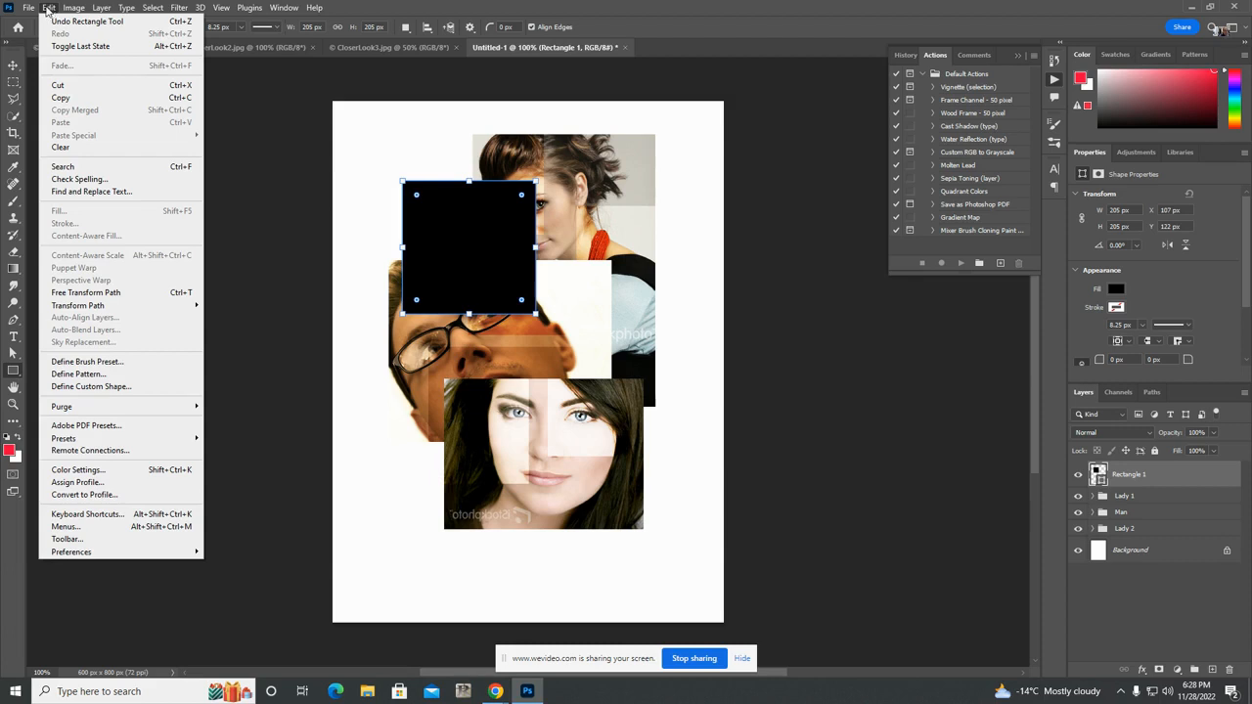
pyautogui.click(13, 67)
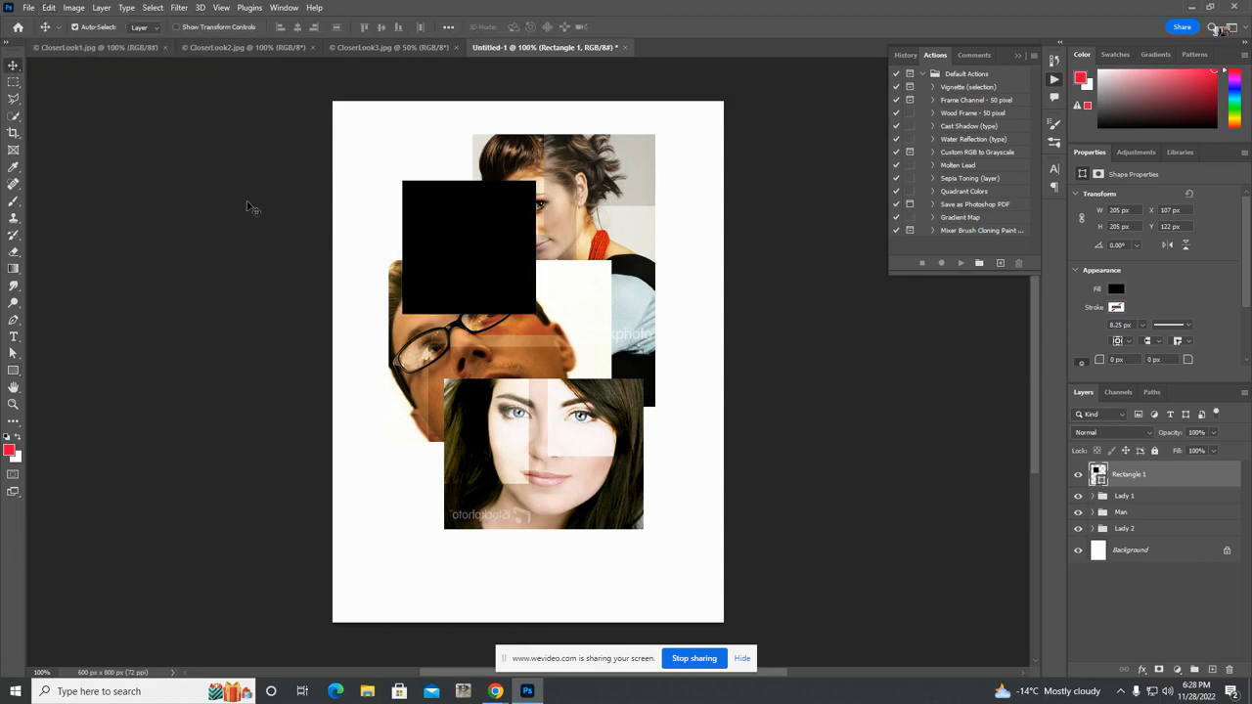
pyautogui.click(51, 8)
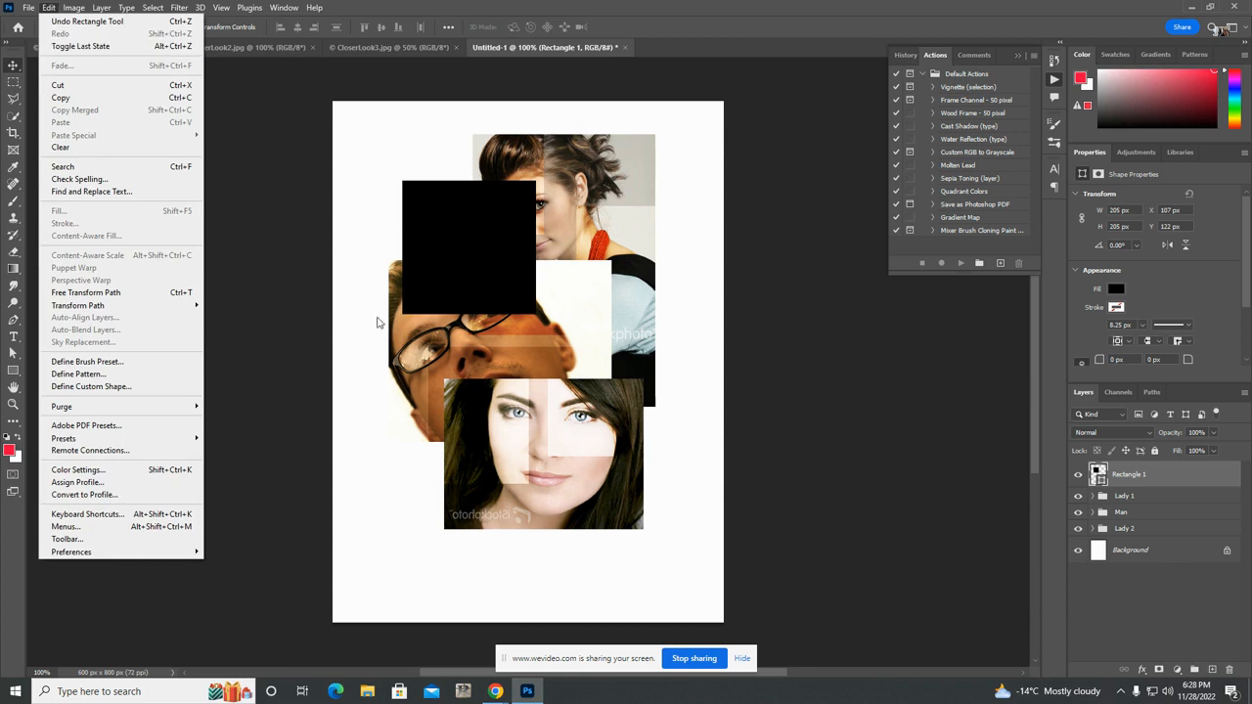
pyautogui.click(316, 284)
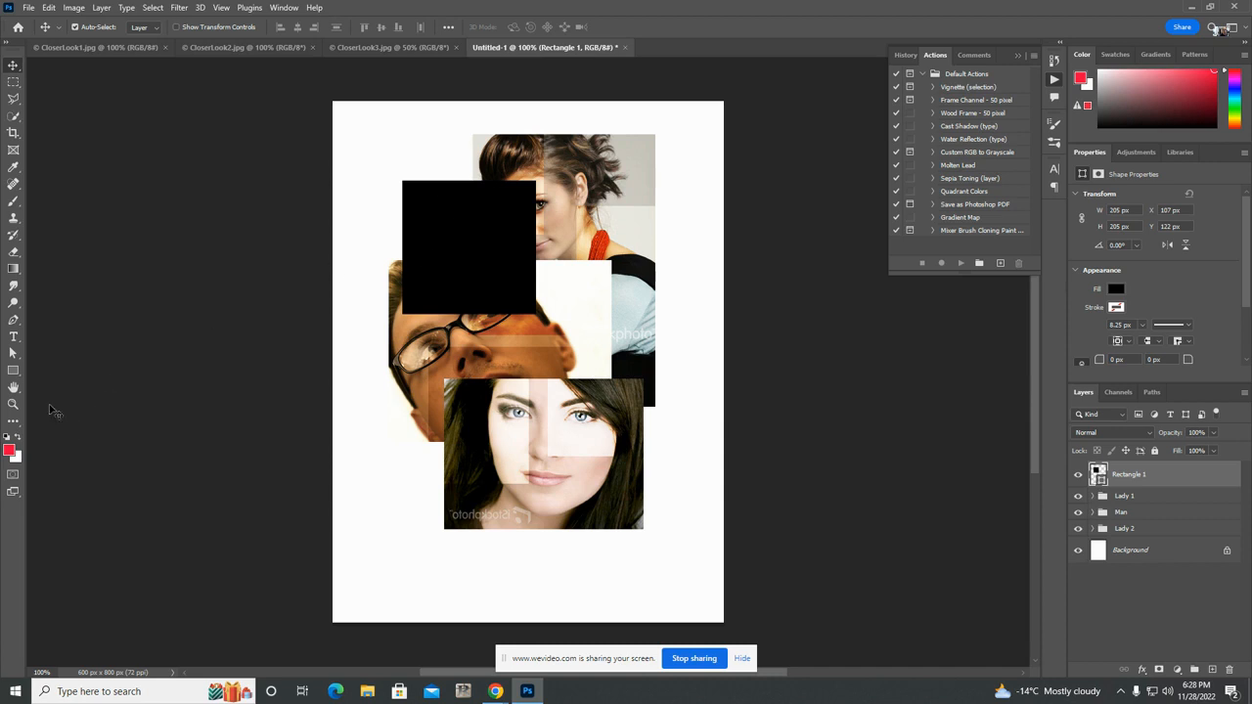
pyautogui.click(11, 355)
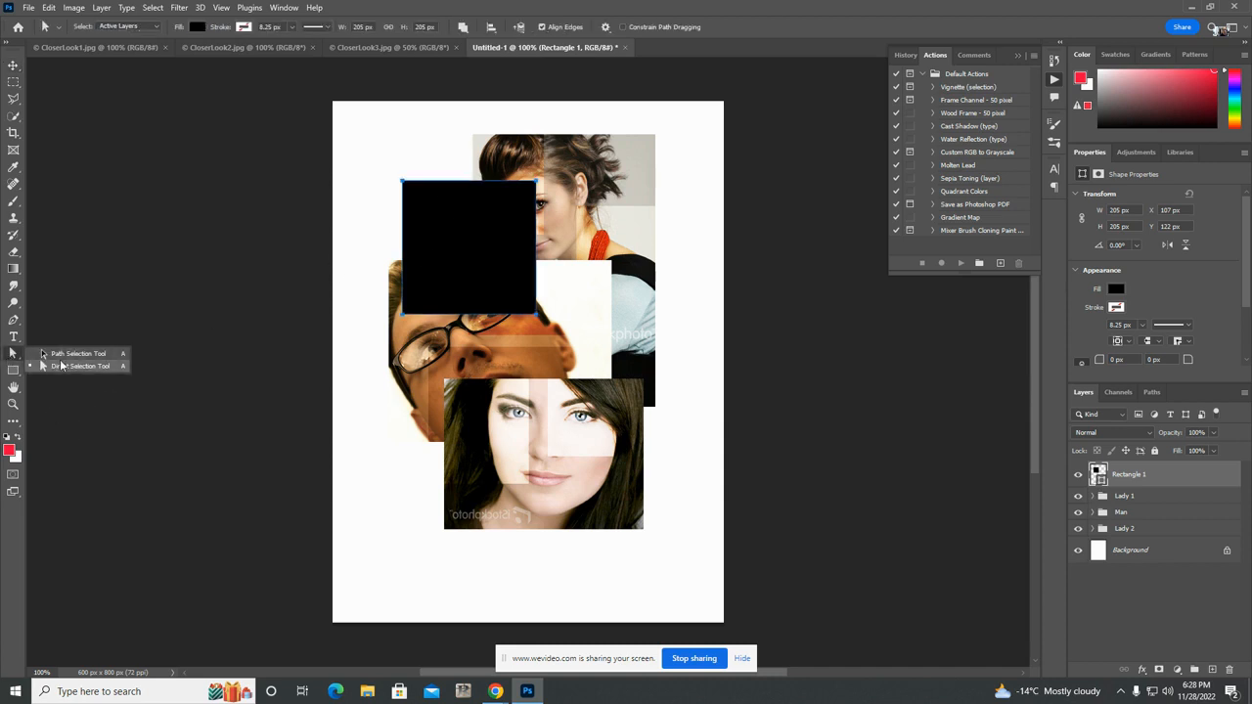
pyautogui.click(60, 365)
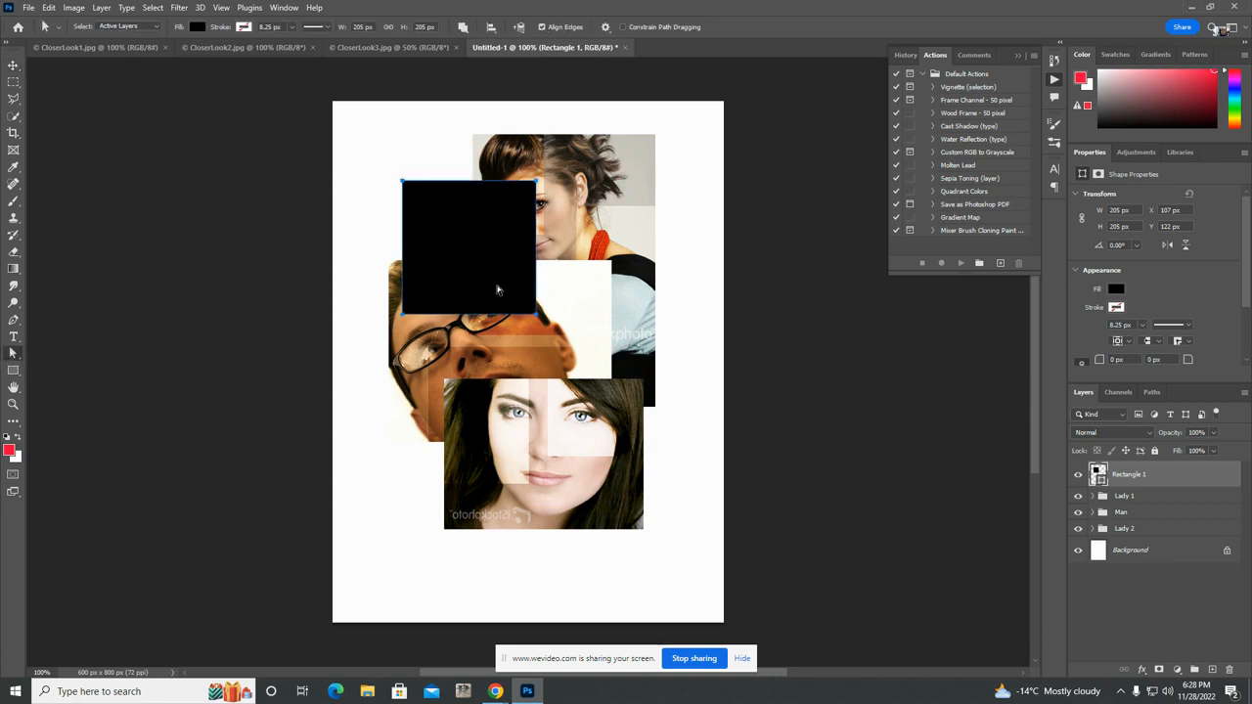
pyautogui.click(1118, 291)
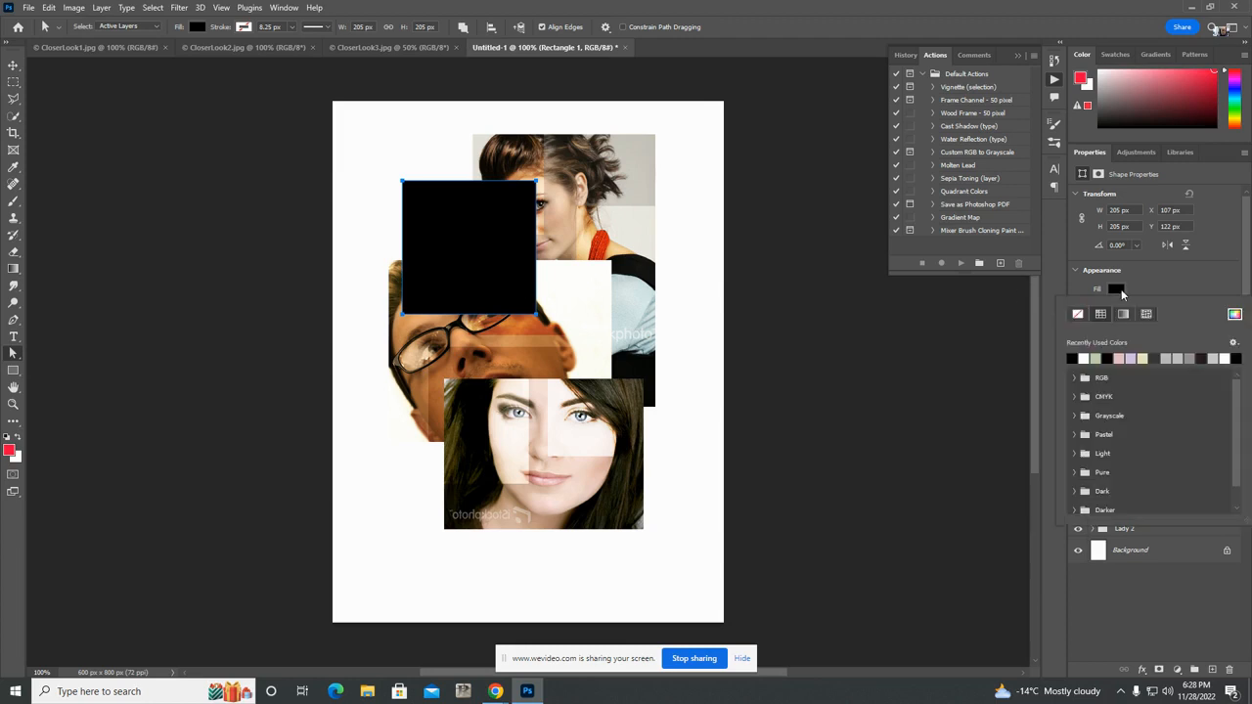
pyautogui.click(1235, 314)
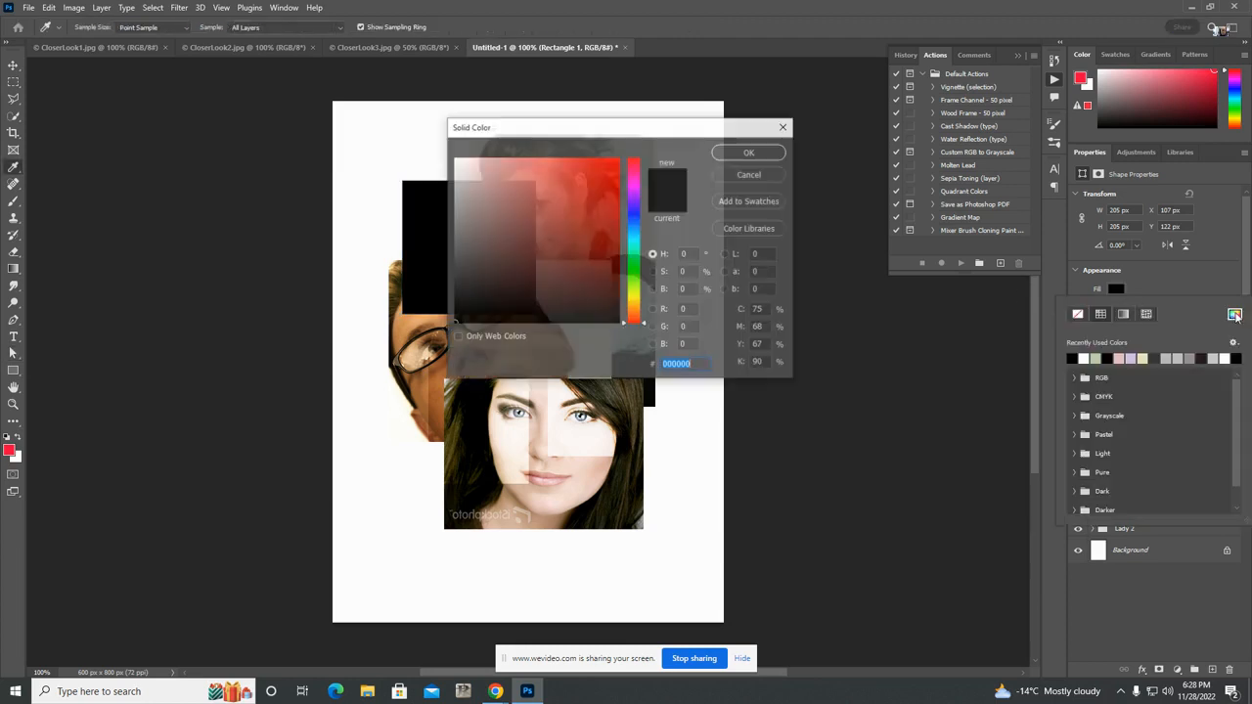
pyautogui.click(749, 173)
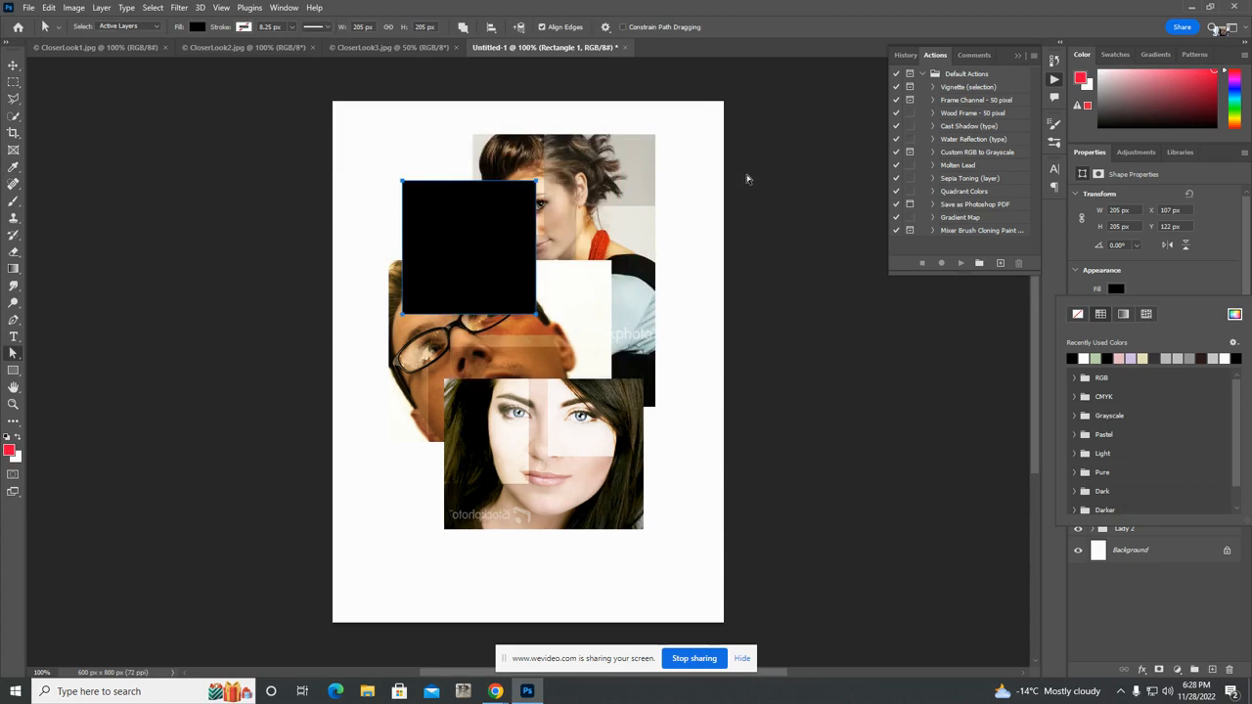
pyautogui.click(12, 66)
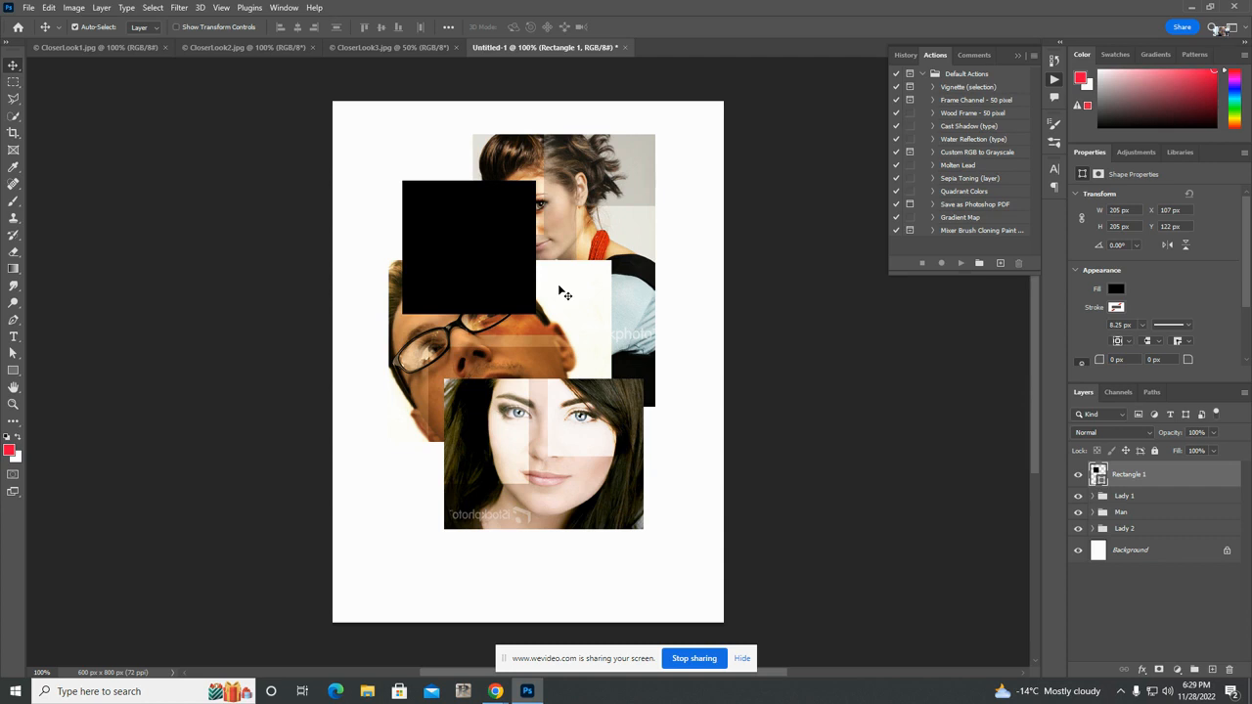
pyautogui.click(48, 8)
pyautogui.click(284, 201)
pyautogui.hotkey('ctrl', 't')
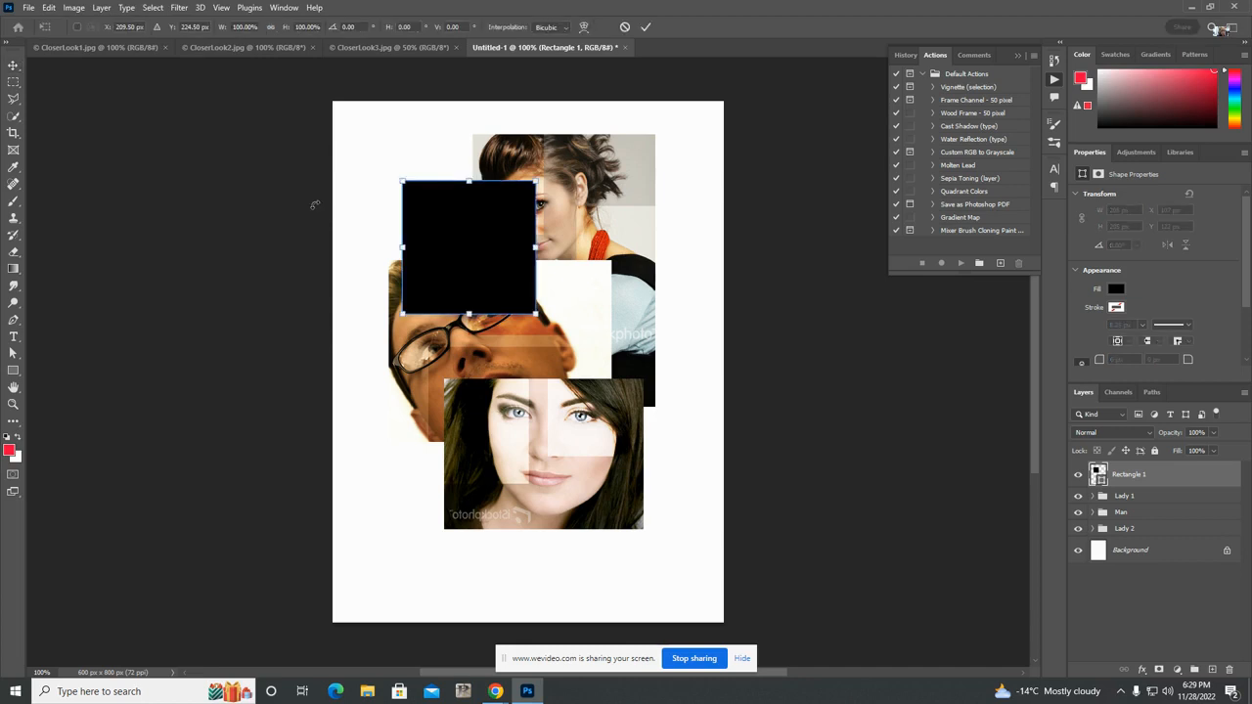
pyautogui.click(48, 8)
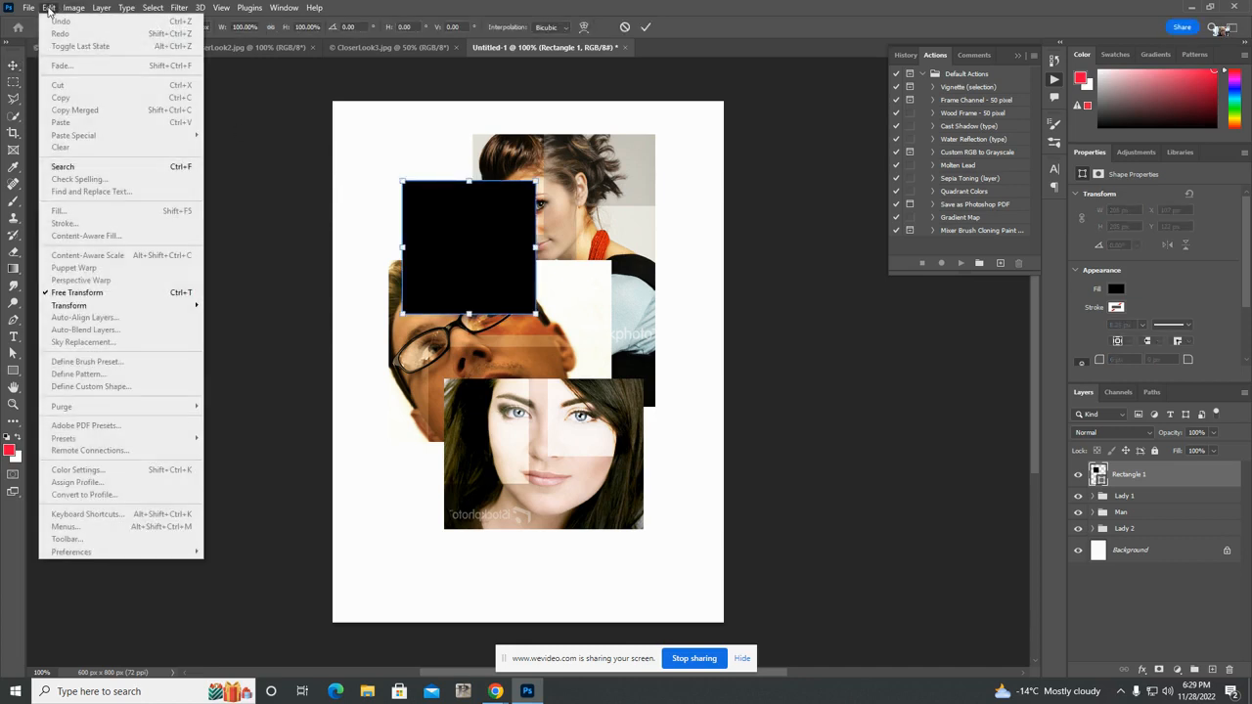
pyautogui.click(10, 69)
pyautogui.click(108, 261)
pyautogui.click(13, 353)
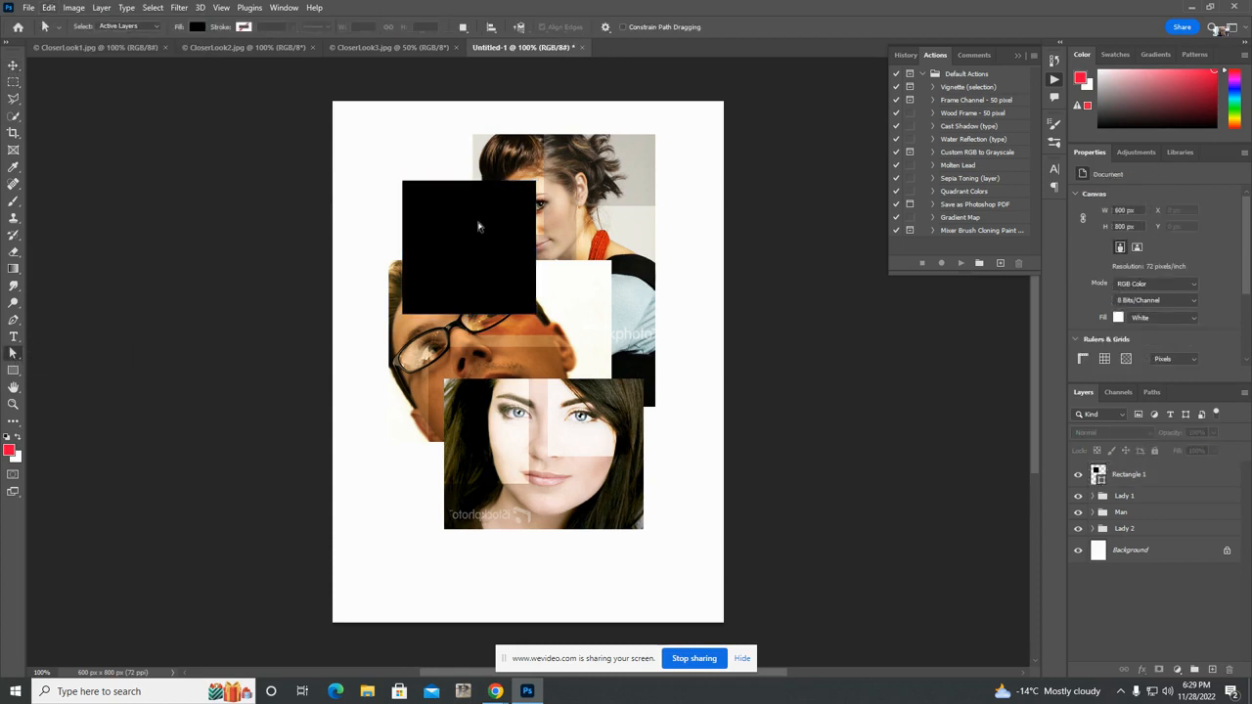
pyautogui.click(13, 66)
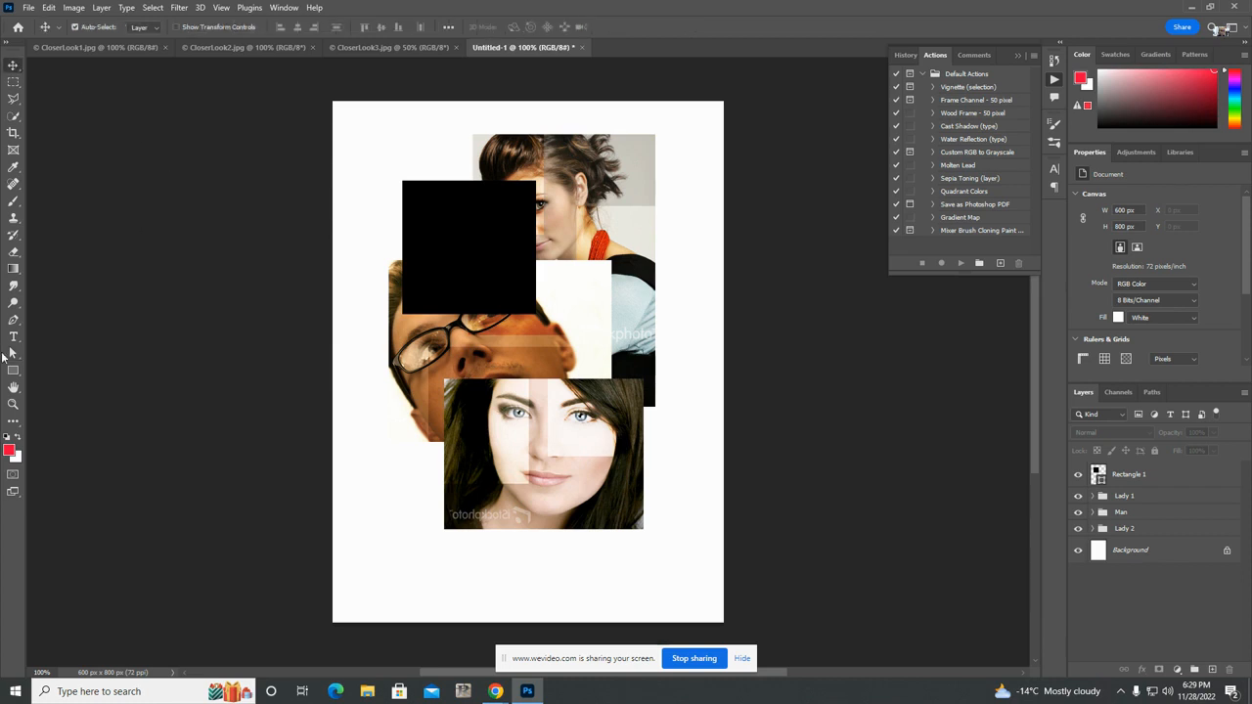
# - Select the Rectangle 1 layer and select the black square's path with the Direct Selection tool
pyautogui.click(1127, 477)
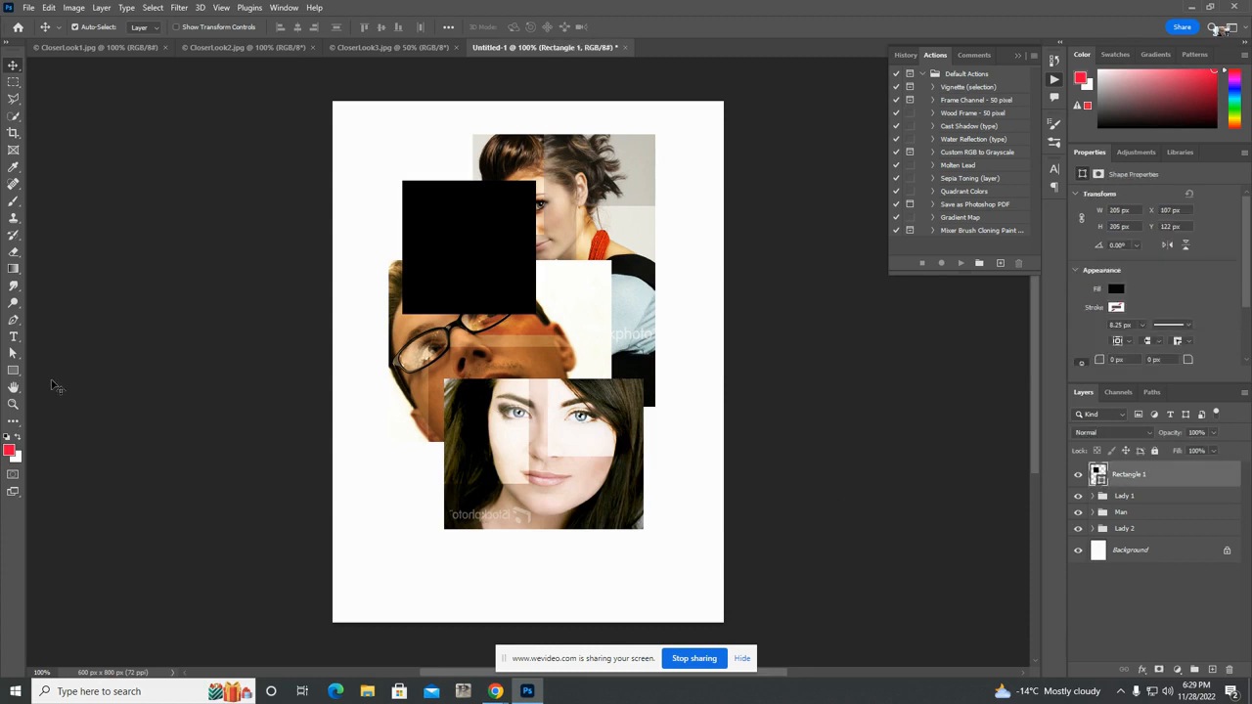
pyautogui.rightClick(13, 355)
pyautogui.click(66, 368)
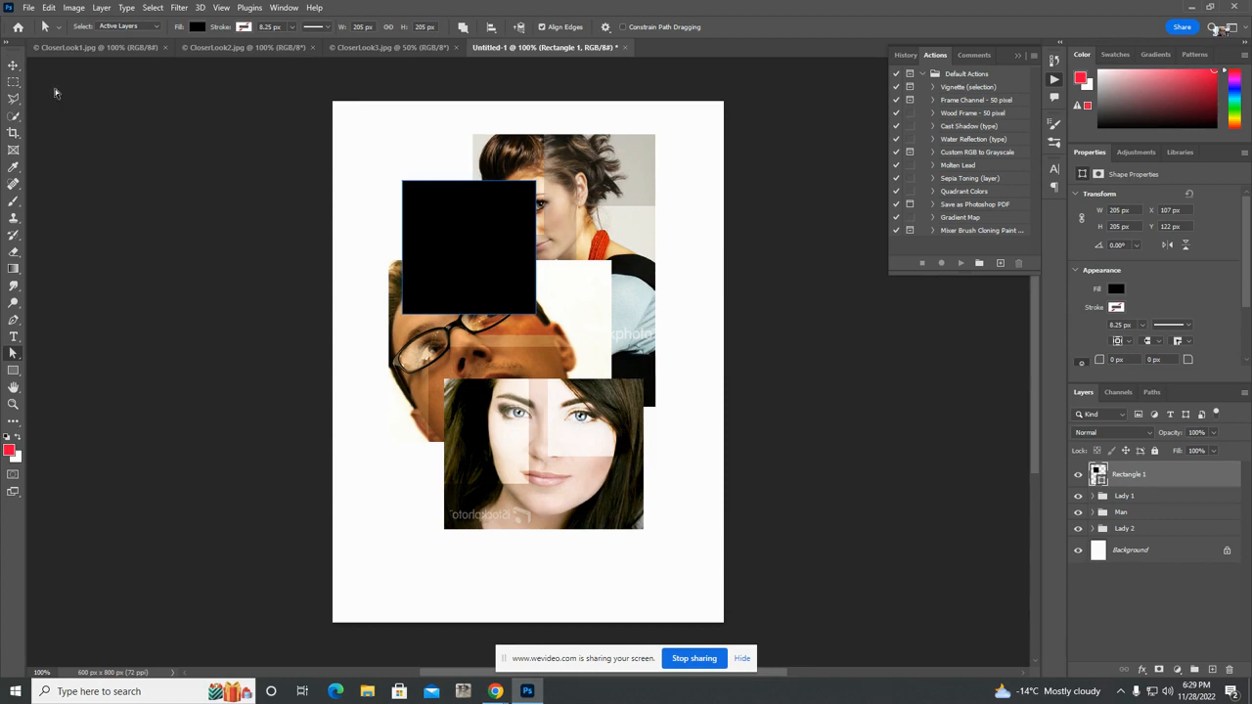
pyautogui.click(13, 64)
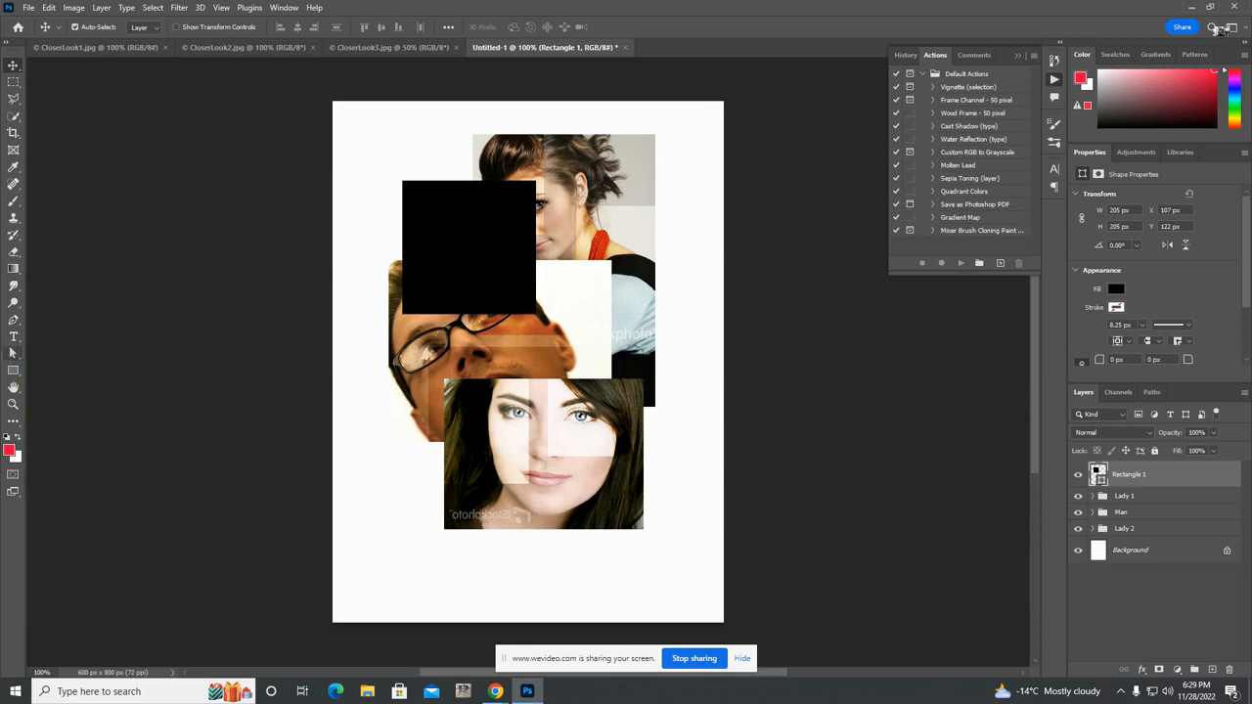
pyautogui.click(13, 353)
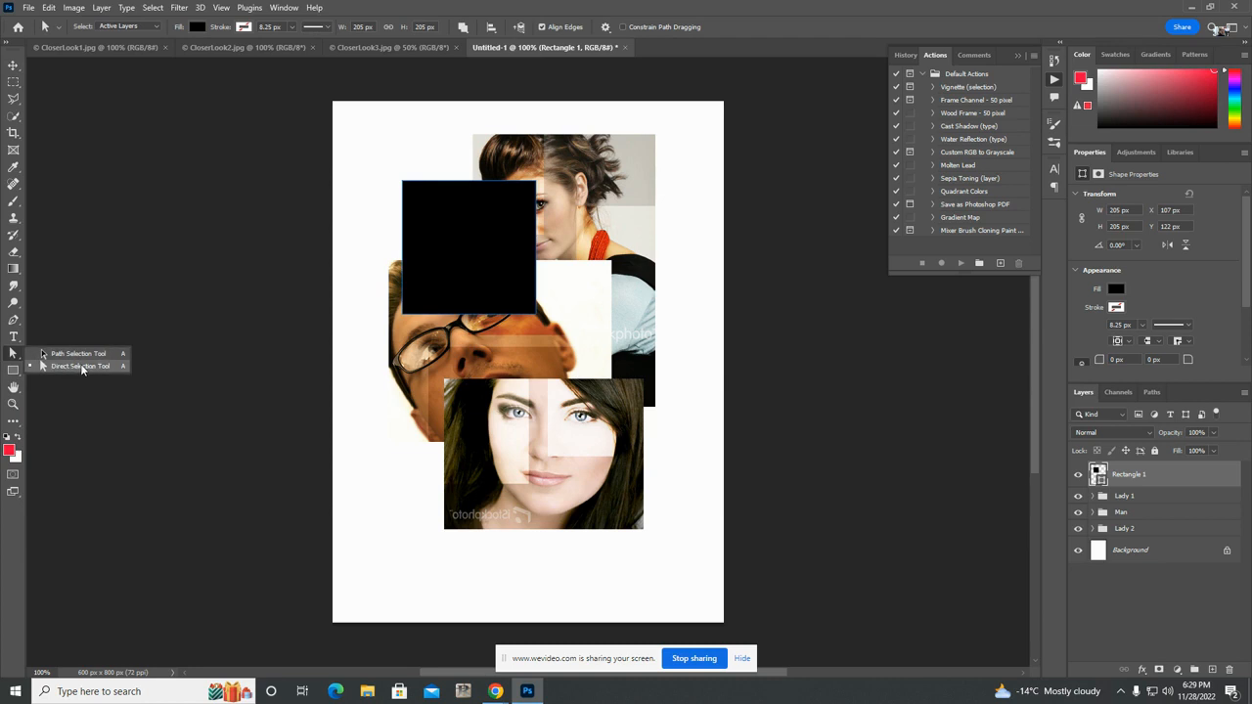
pyautogui.click(82, 367)
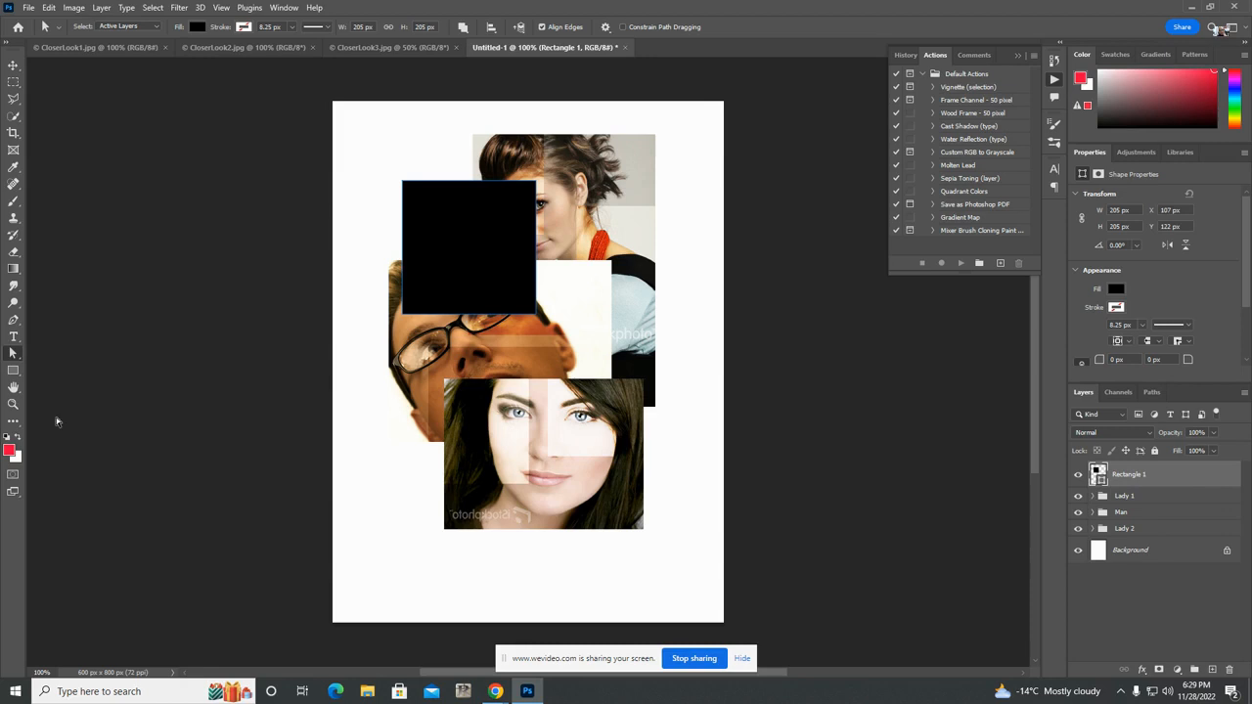
pyautogui.rightClick(13, 355)
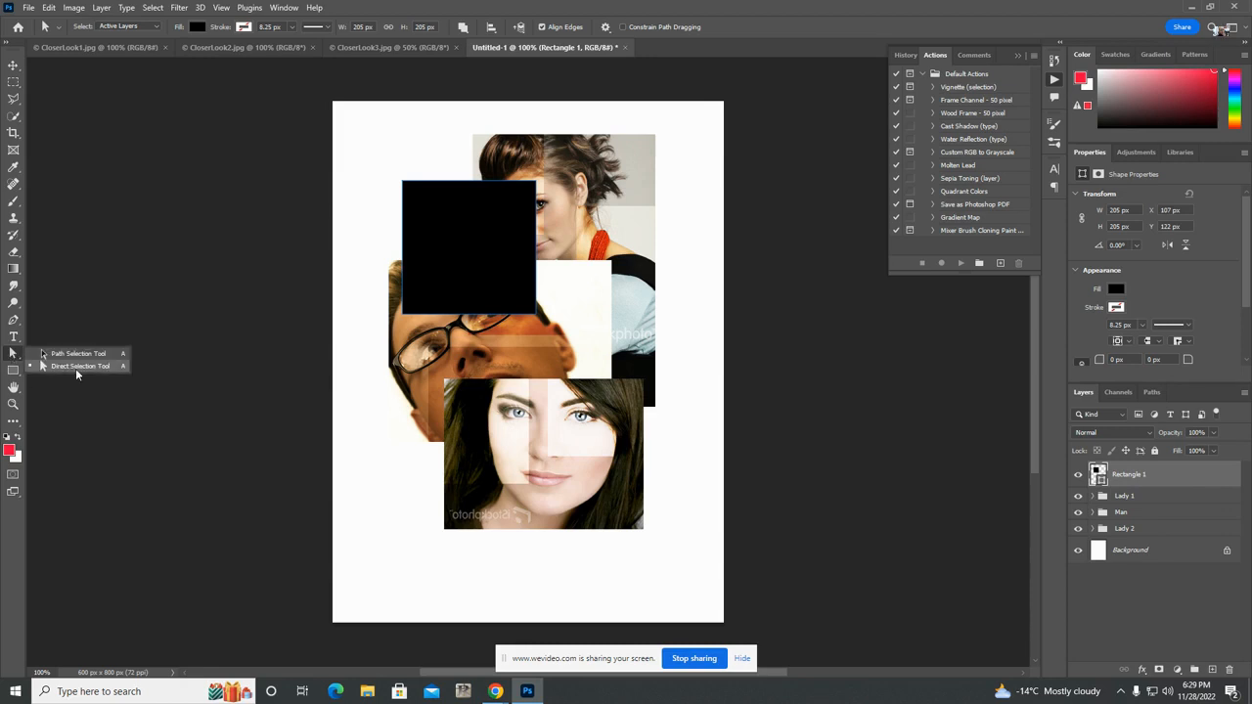
pyautogui.click(78, 366)
pyautogui.click(476, 250)
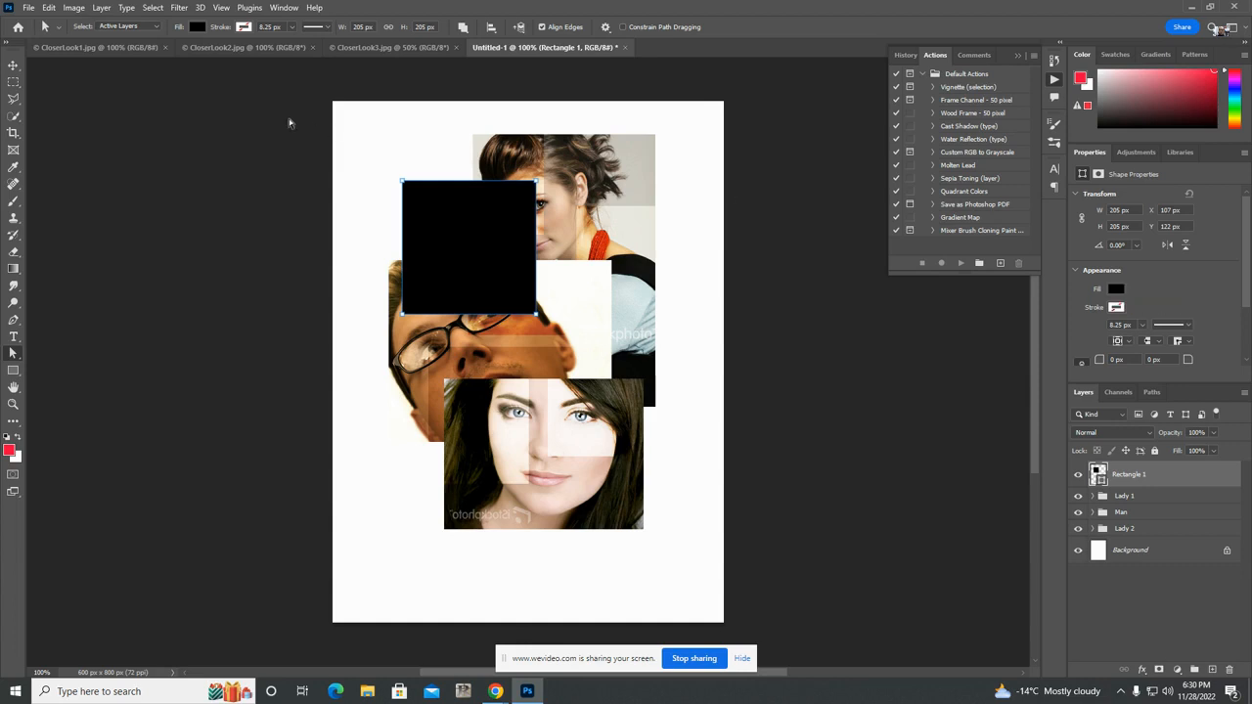
# - Change the black square's fill to a brown with RGB values 168, 110, 88
pyautogui.click(201, 28)
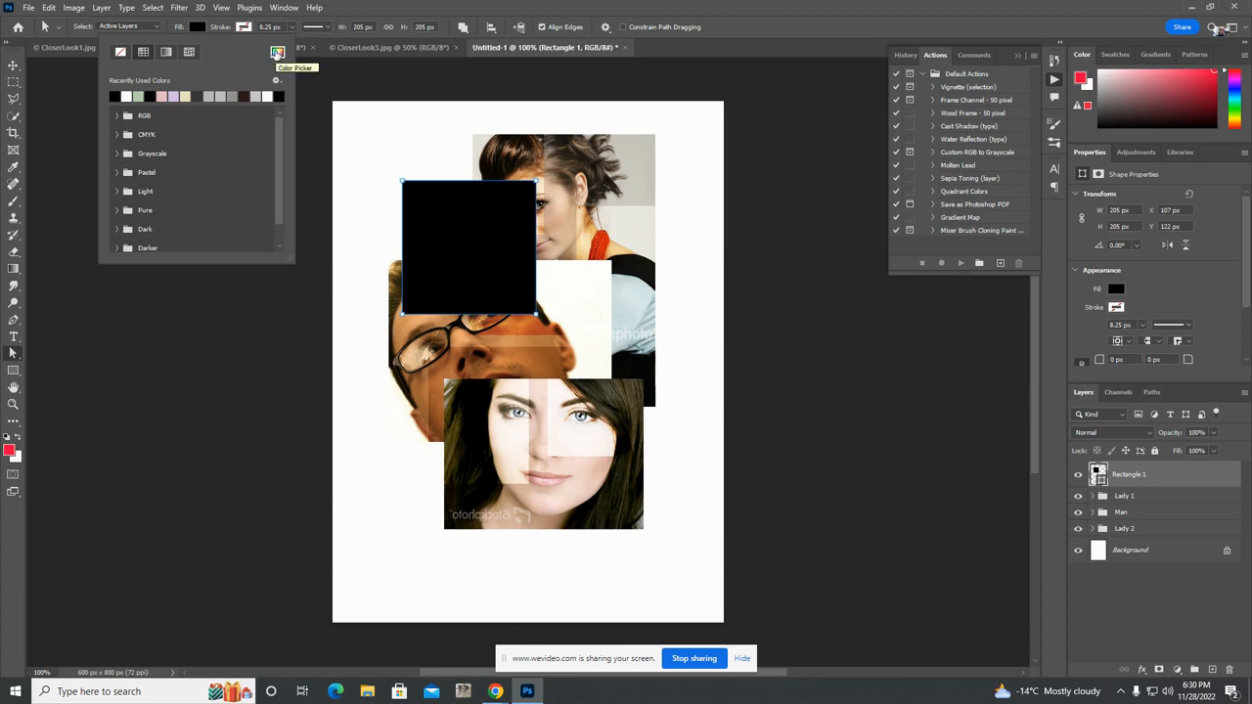
pyautogui.click(277, 54)
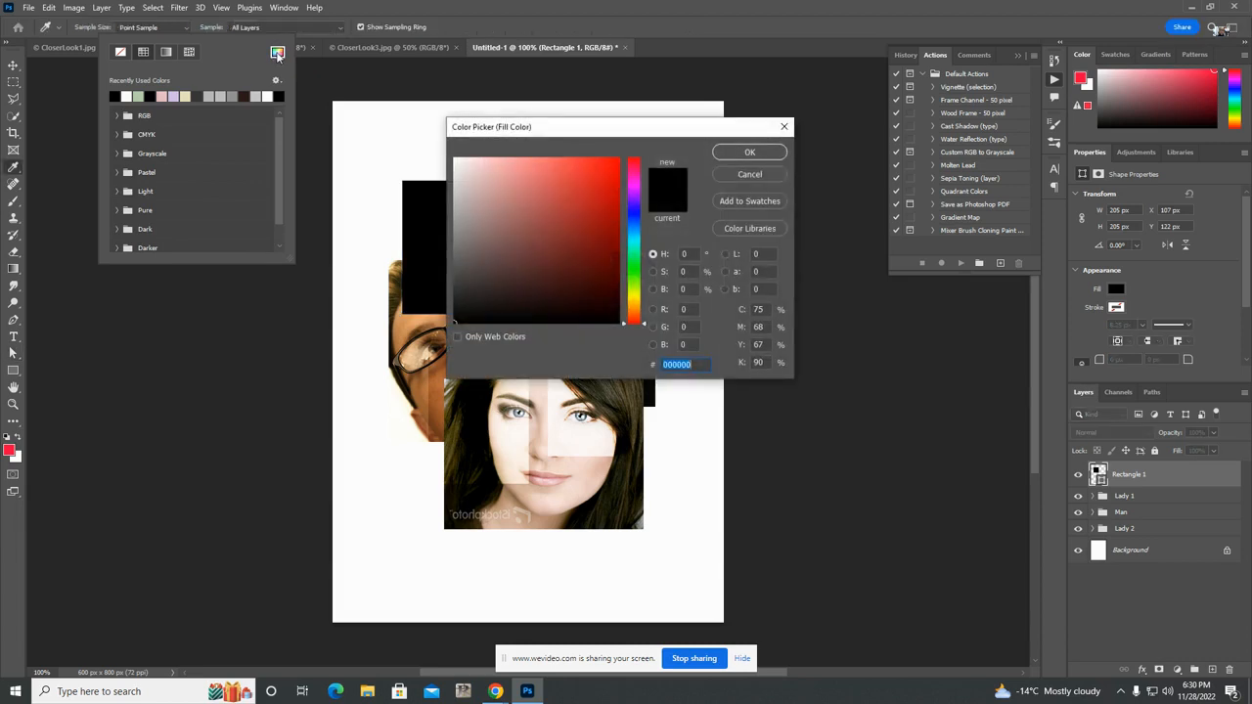
pyautogui.moveTo(510, 239)
pyautogui.mouseDown()
pyautogui.moveTo(531, 215)
pyautogui.moveTo(508, 207)
pyautogui.mouseUp()
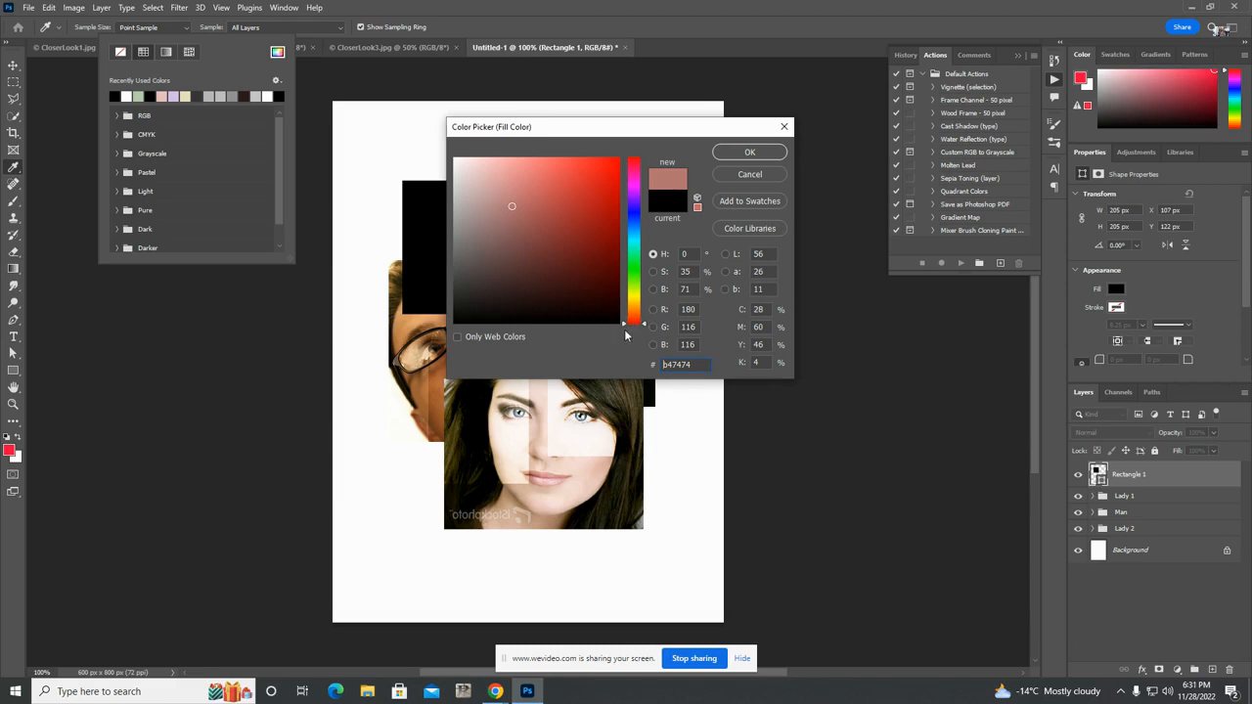
pyautogui.doubleClick(686, 310)
pyautogui.write('168')
pyautogui.moveTo(698, 327); pyautogui.dragTo(675, 327)
pyautogui.write('110')
pyautogui.doubleClick(701, 344)
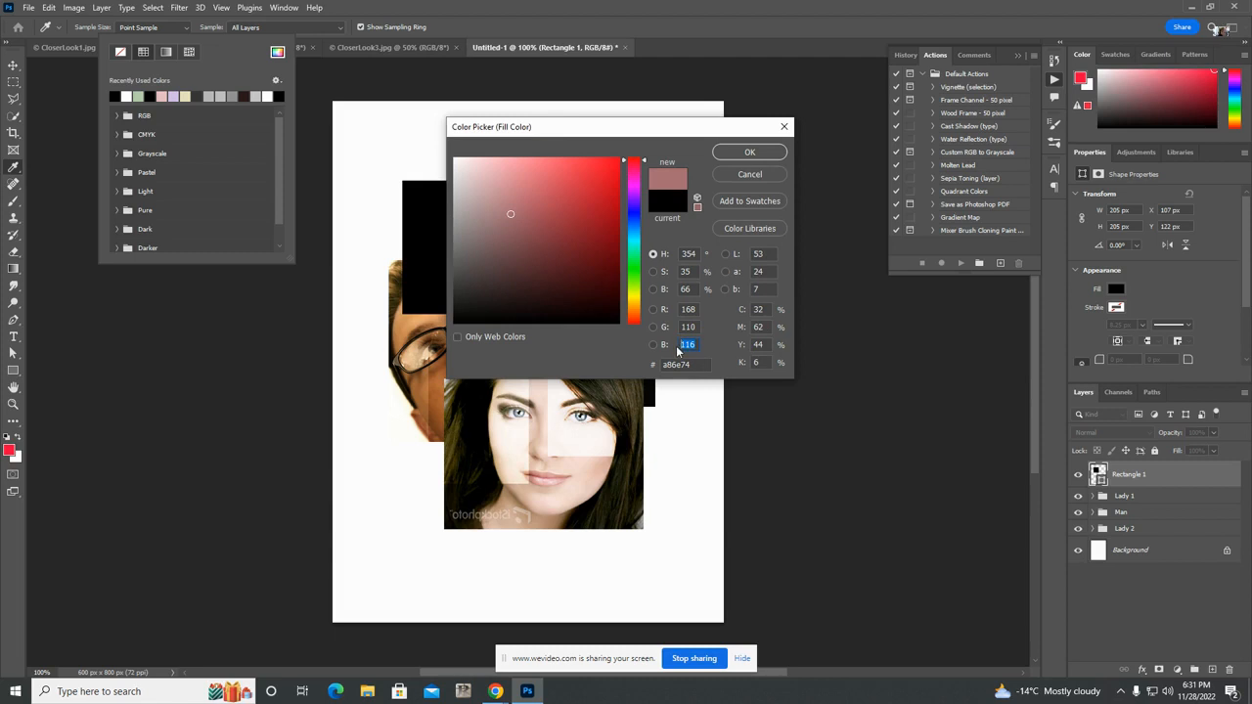
pyautogui.write('88')
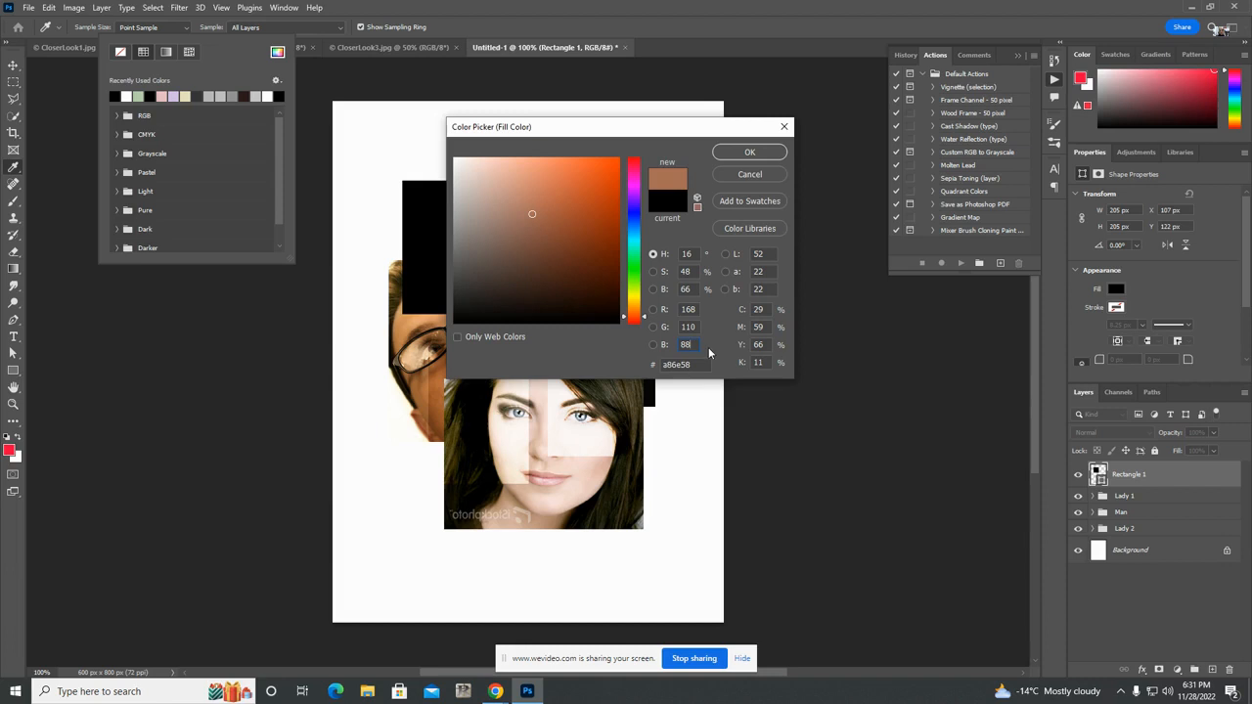
pyautogui.click(767, 154)
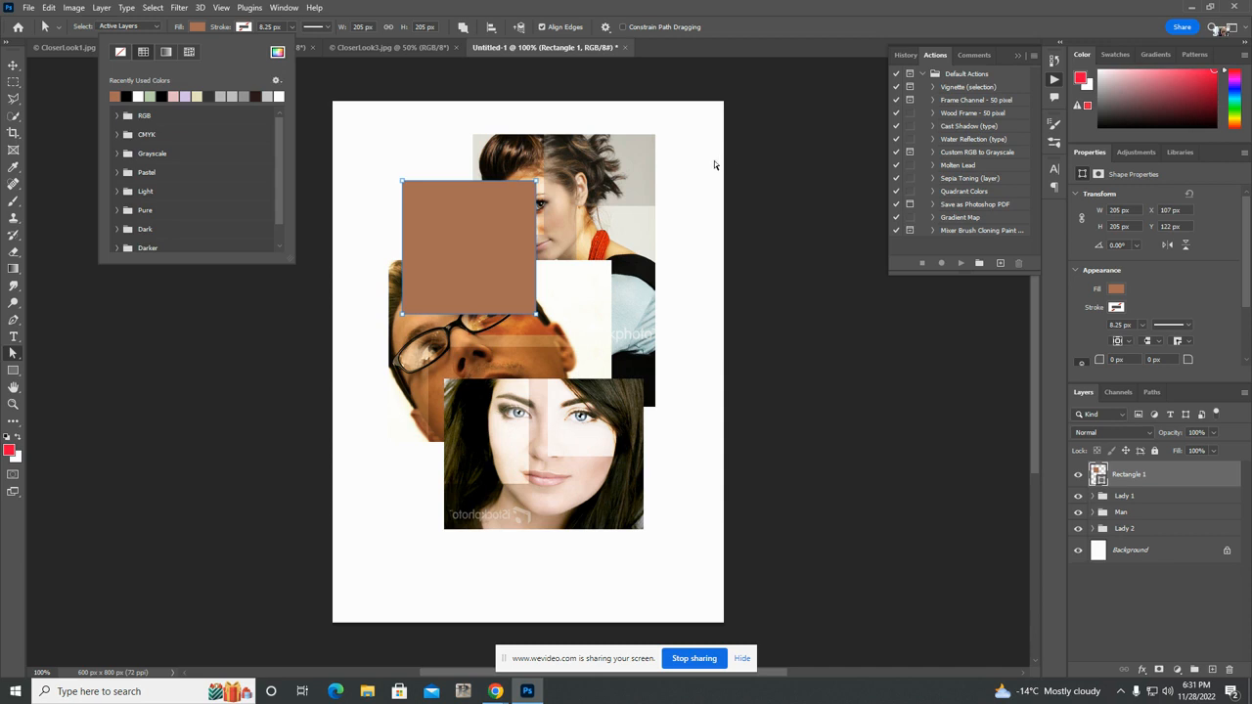
# - Set the Rectangle 1 layer's blending mode to Color and activate the Move tool
pyautogui.click(14, 69)
pyautogui.click(14, 68)
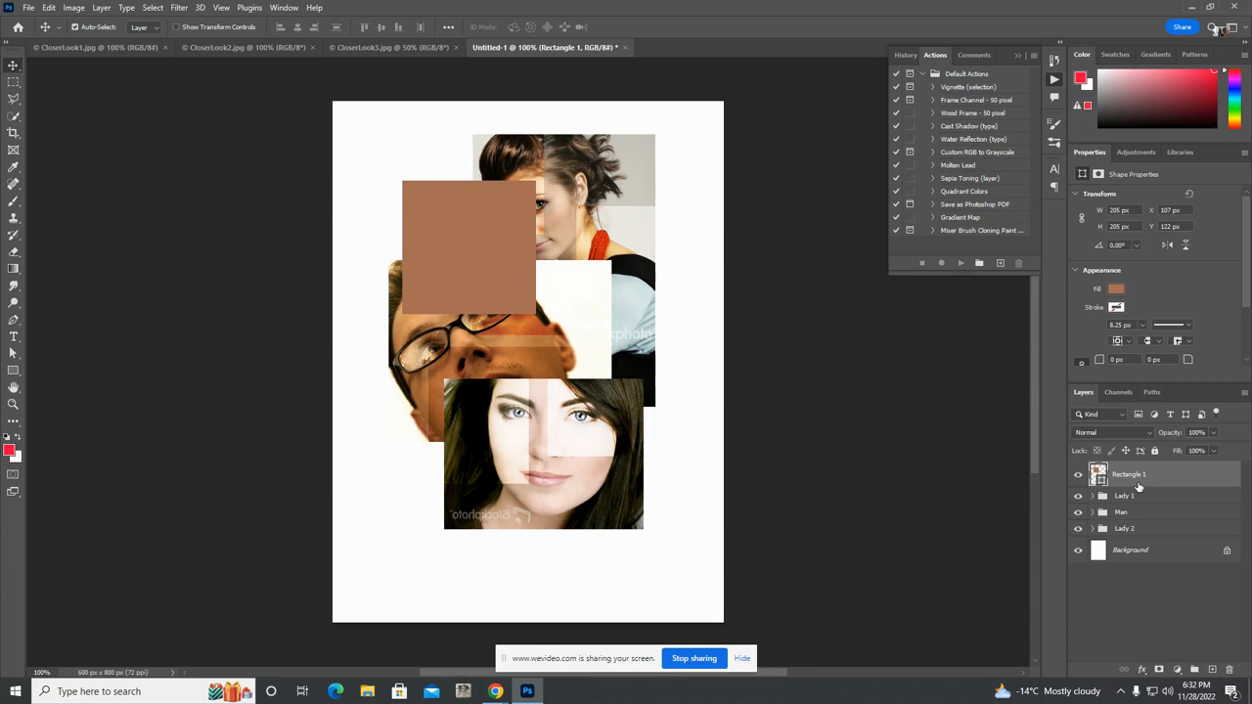
pyautogui.click(1145, 432)
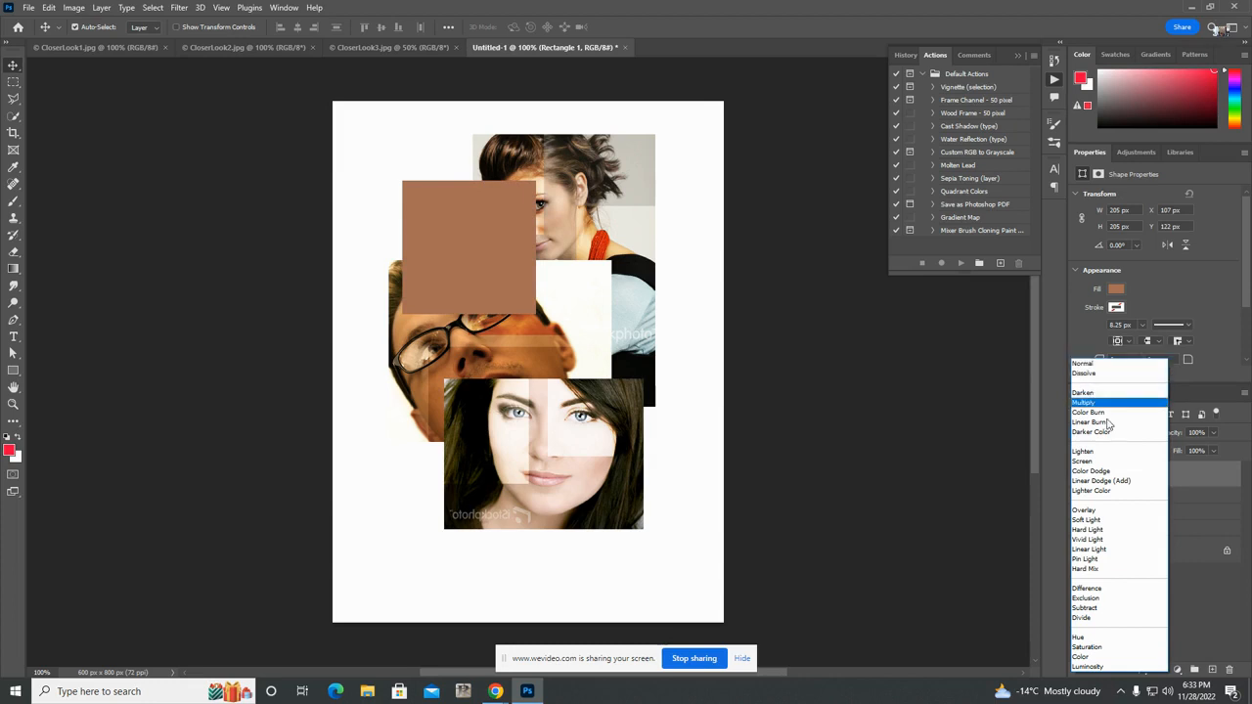
pyautogui.click(1098, 657)
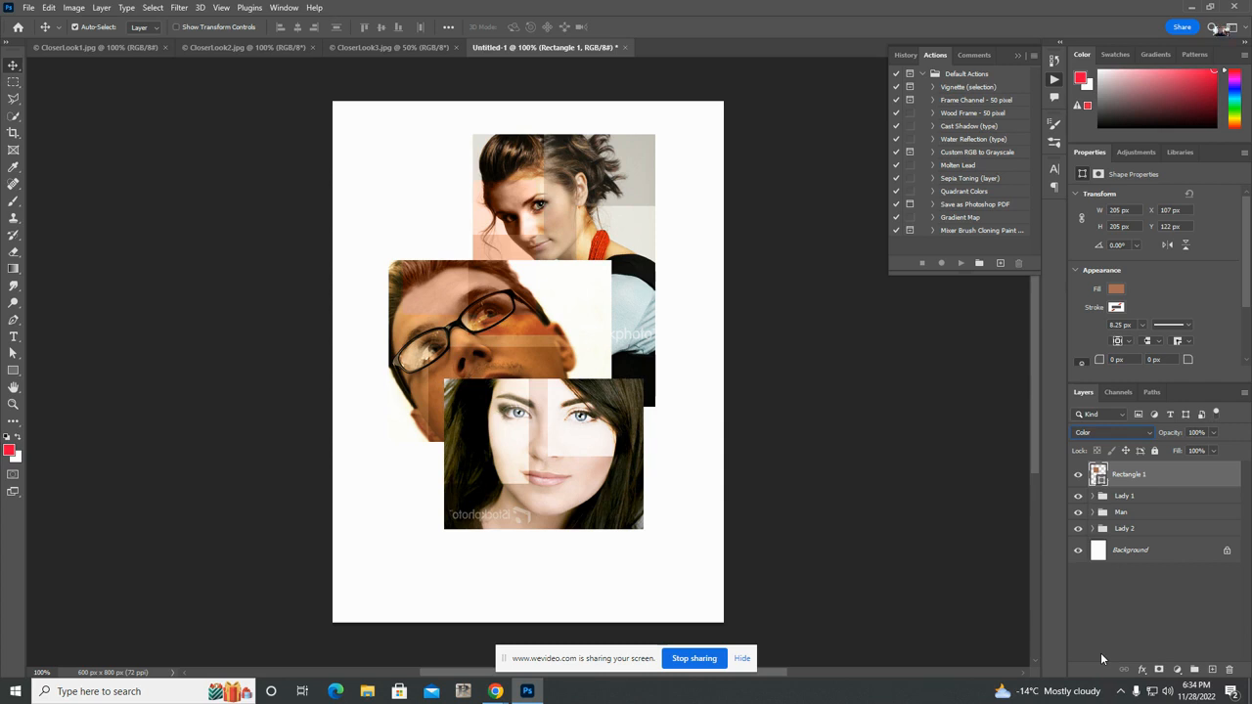
pyautogui.moveTo(1057, 700)
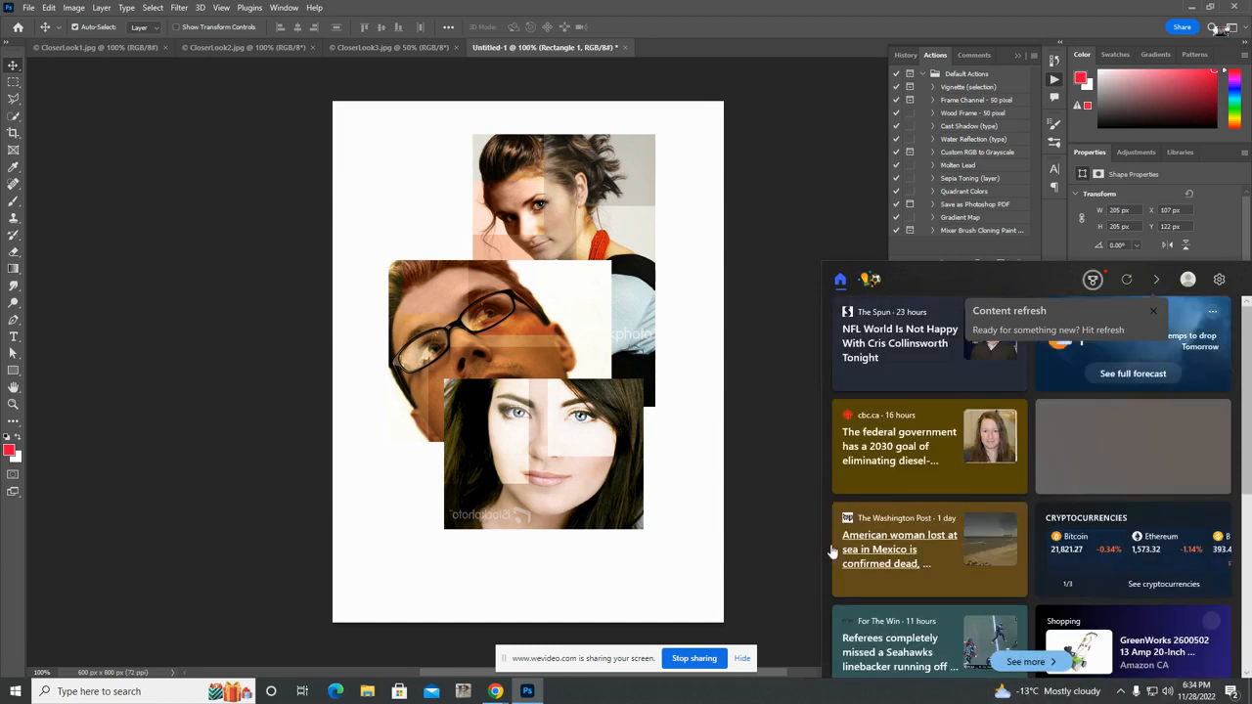
pyautogui.click(12, 67)
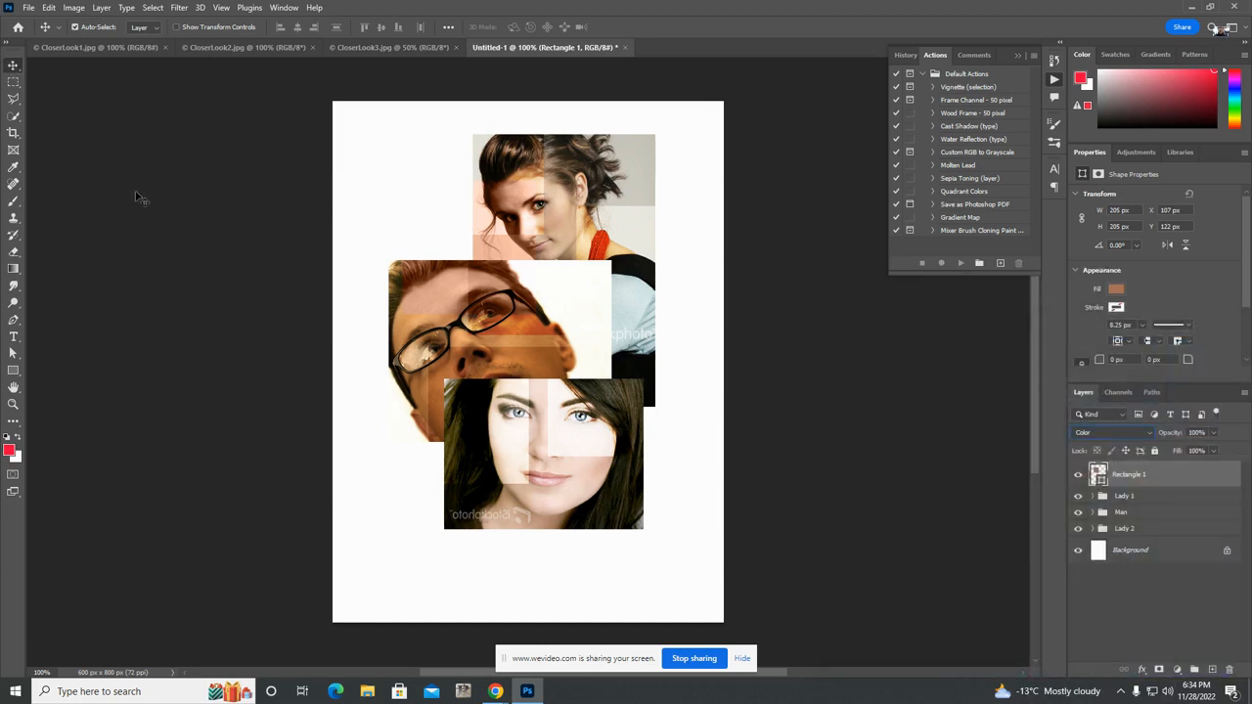
# - Duplicate the Rectangle 1 layer in Normal blending mode and move the copy to about X 83 px, Y 82 px
pyautogui.rightClick(1147, 477)
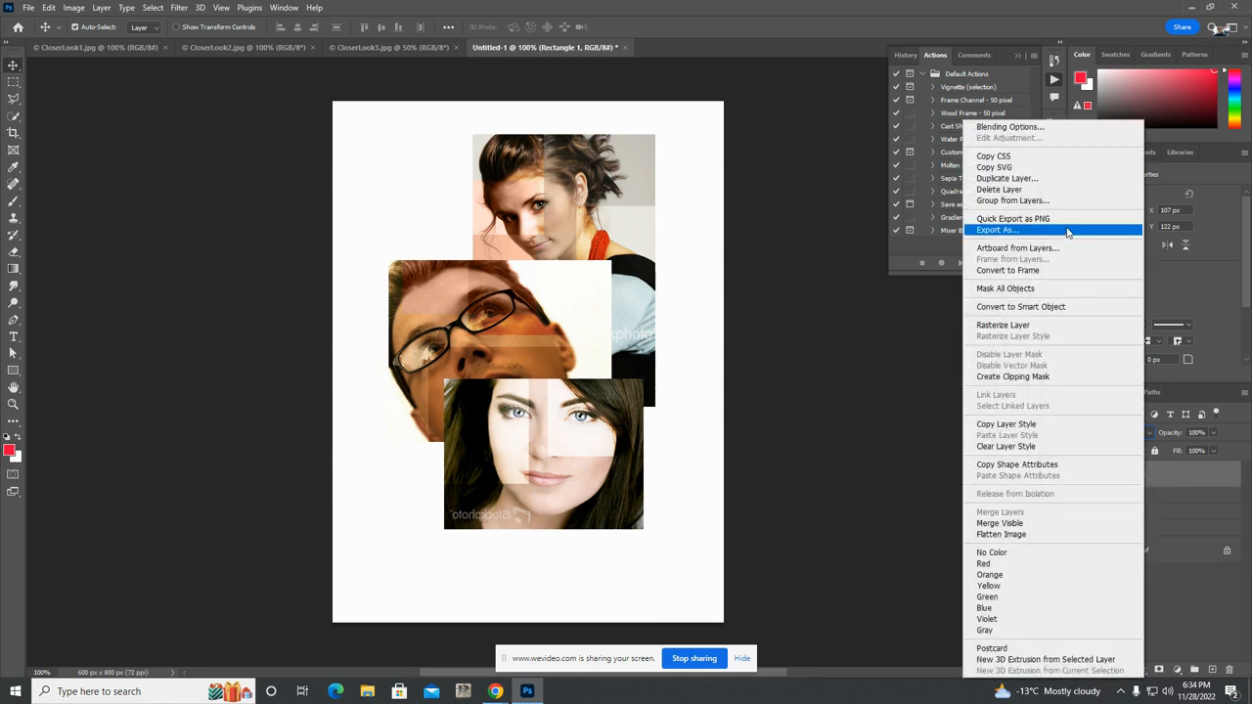
pyautogui.click(1029, 187)
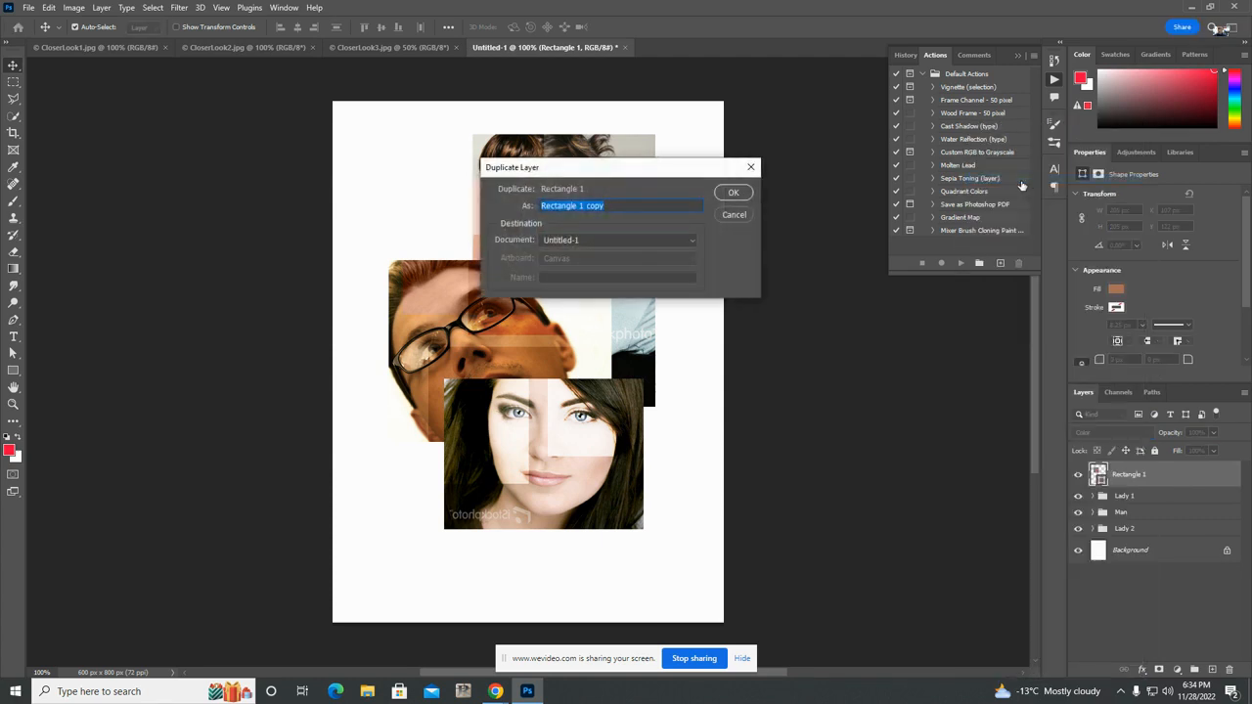
pyautogui.click(729, 192)
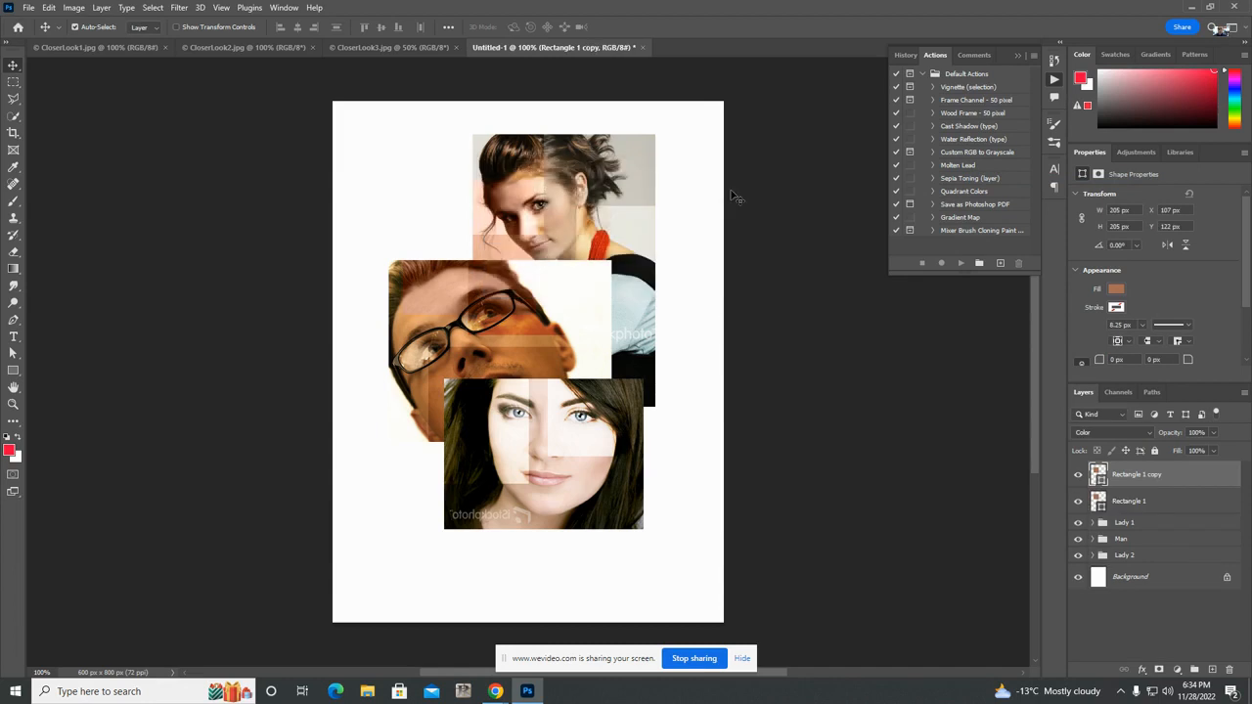
pyautogui.click(1148, 434)
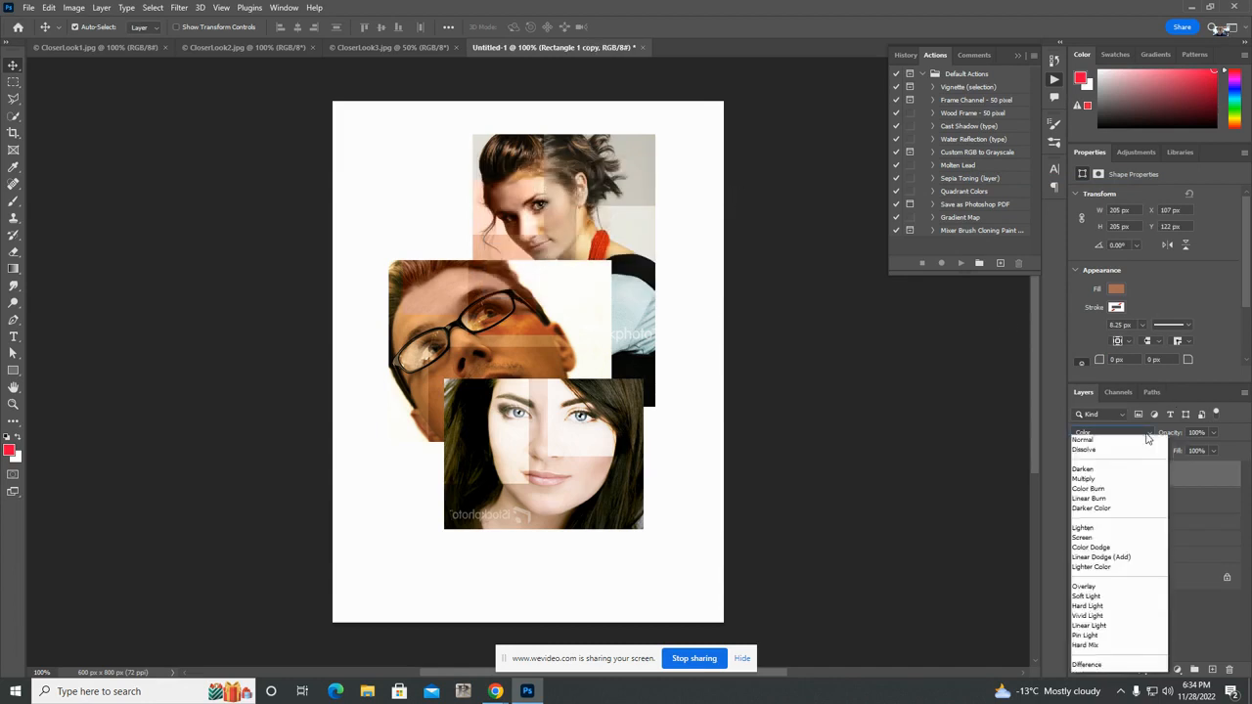
pyautogui.click(1120, 366)
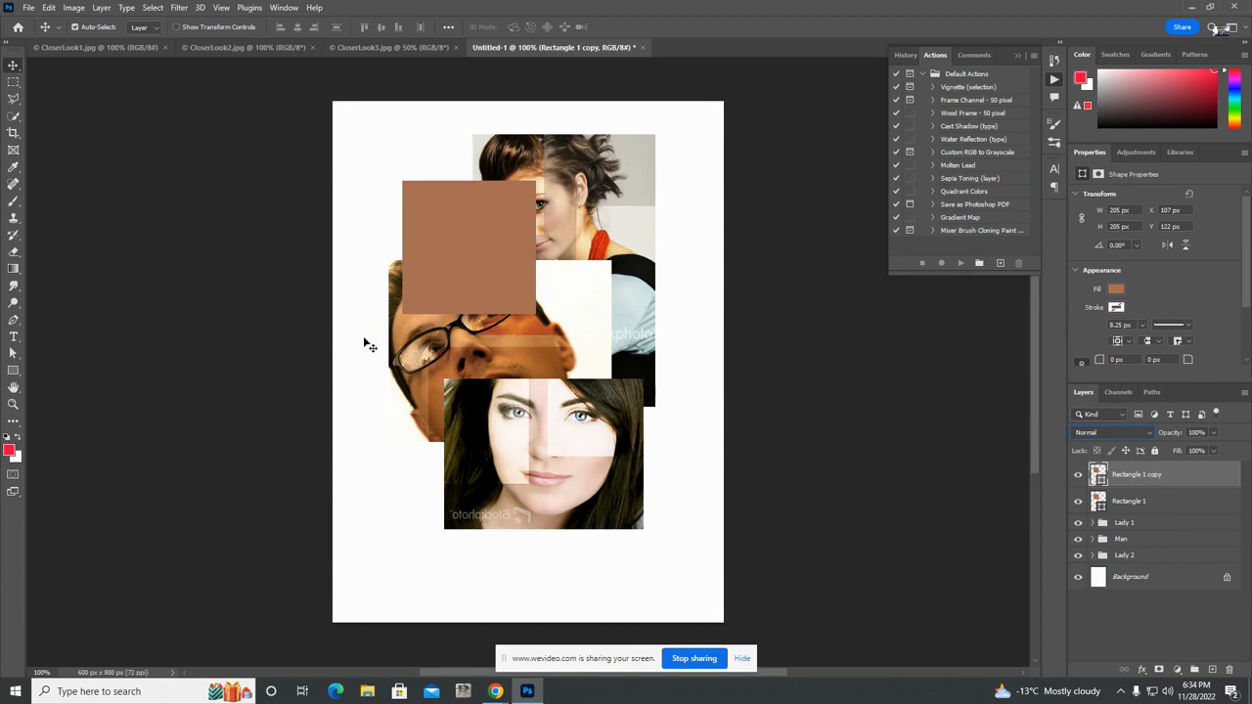
pyautogui.moveTo(464, 309); pyautogui.dragTo(448, 288)
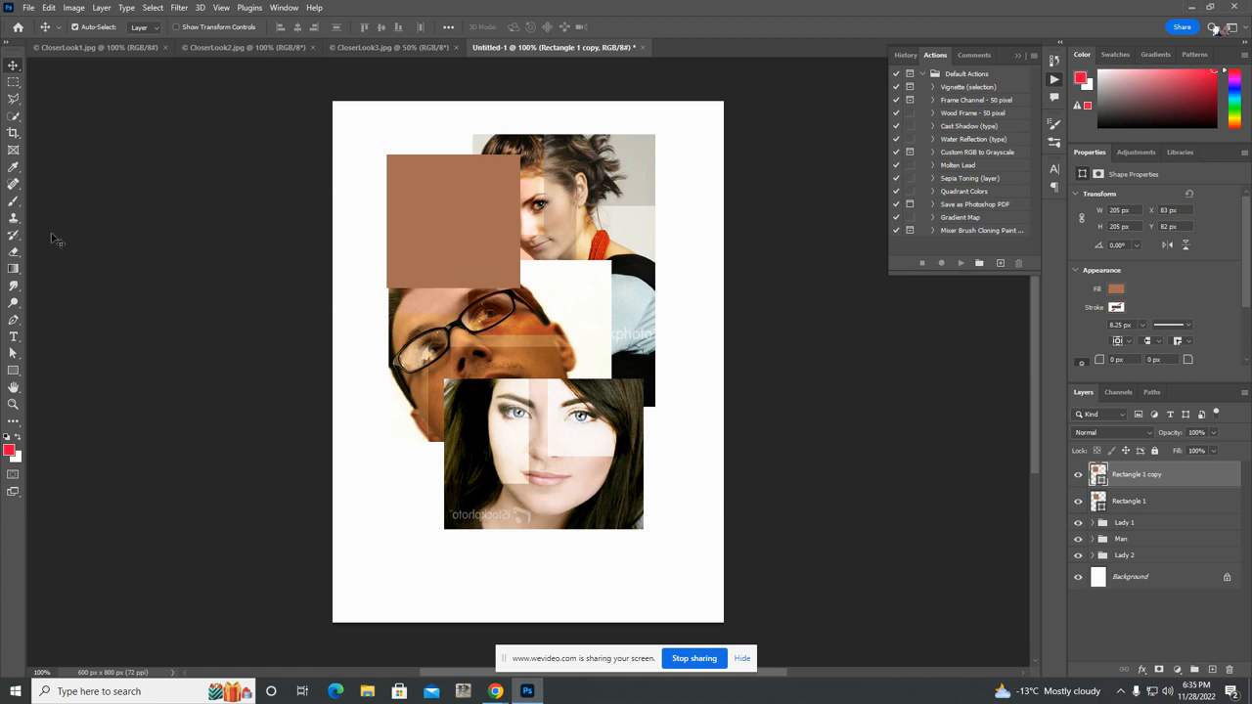
# - Set the Rectangle 1 copy layer to the Luminosity blending mode with 47% opacity
pyautogui.click(1125, 435)
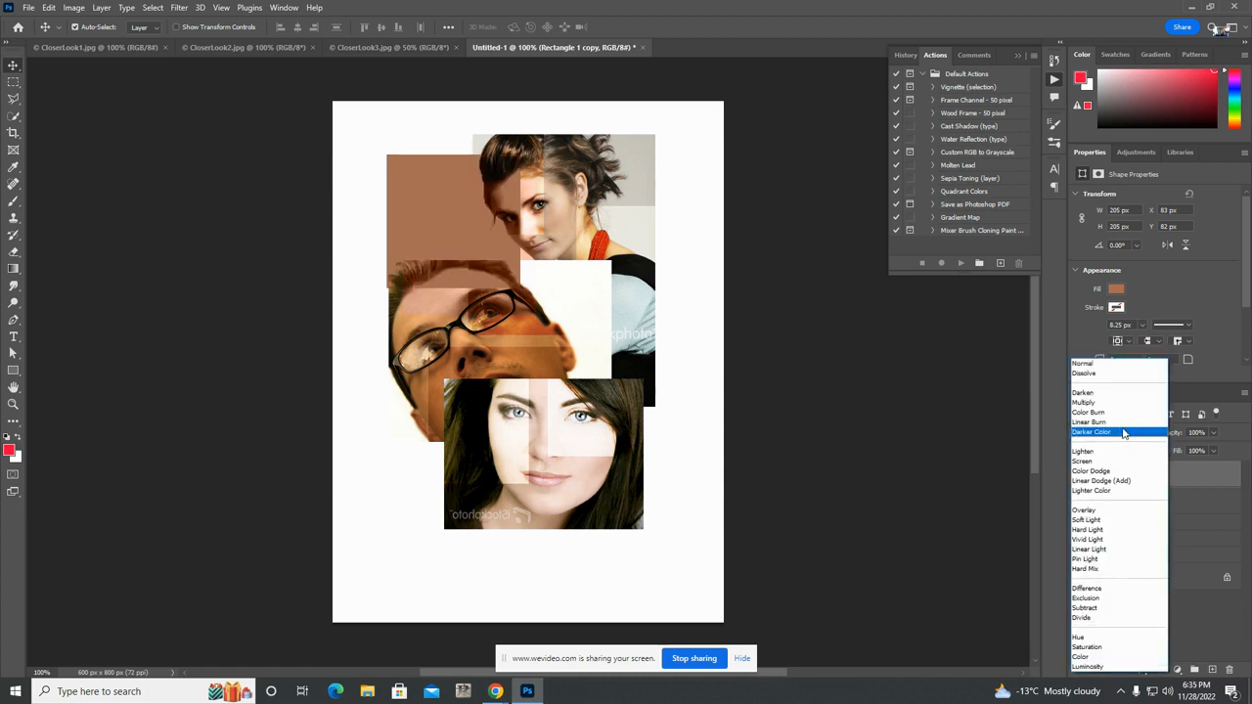
pyautogui.click(1103, 667)
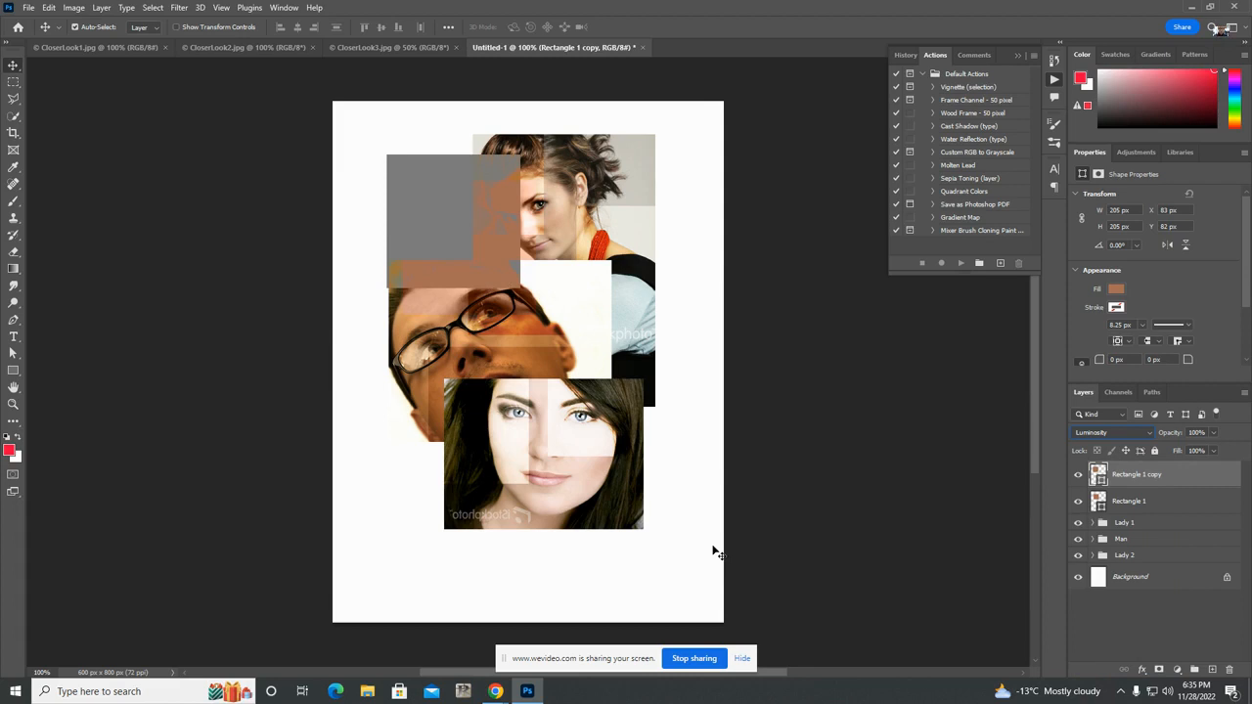
pyautogui.click(1214, 432)
pyautogui.moveTo(1218, 446); pyautogui.dragTo(1174, 446)
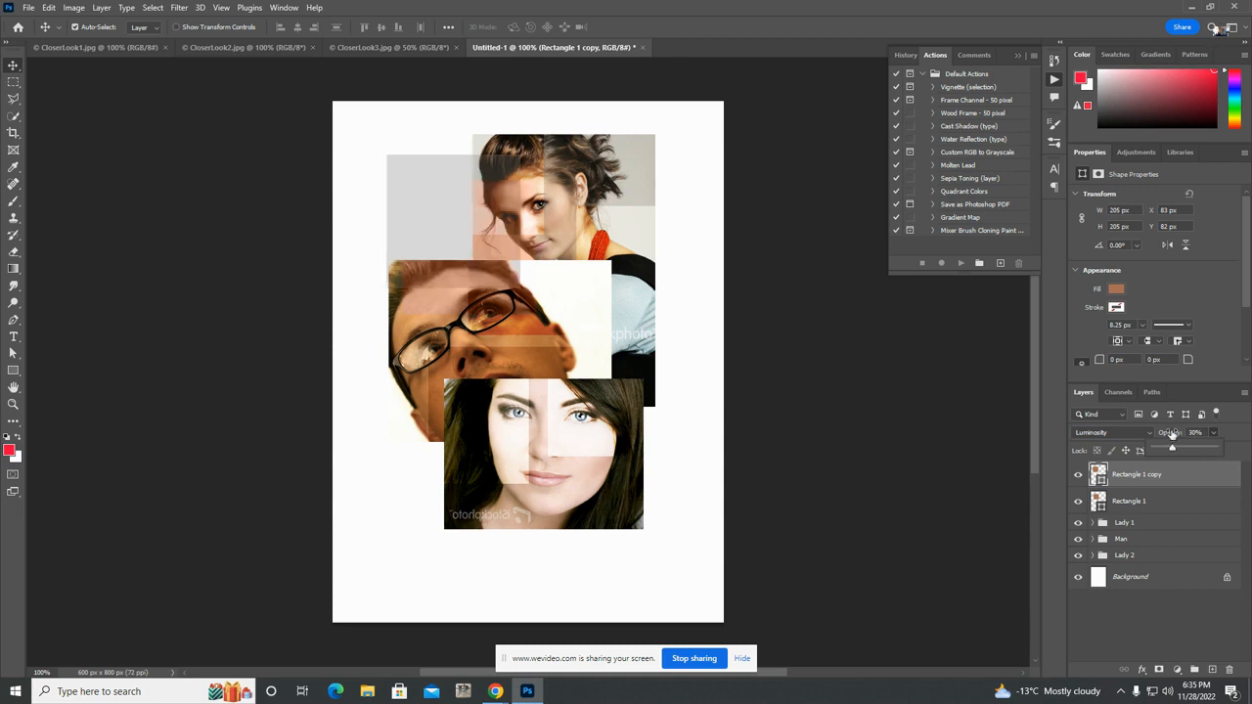
pyautogui.moveTo(1174, 448); pyautogui.dragTo(1183, 449)
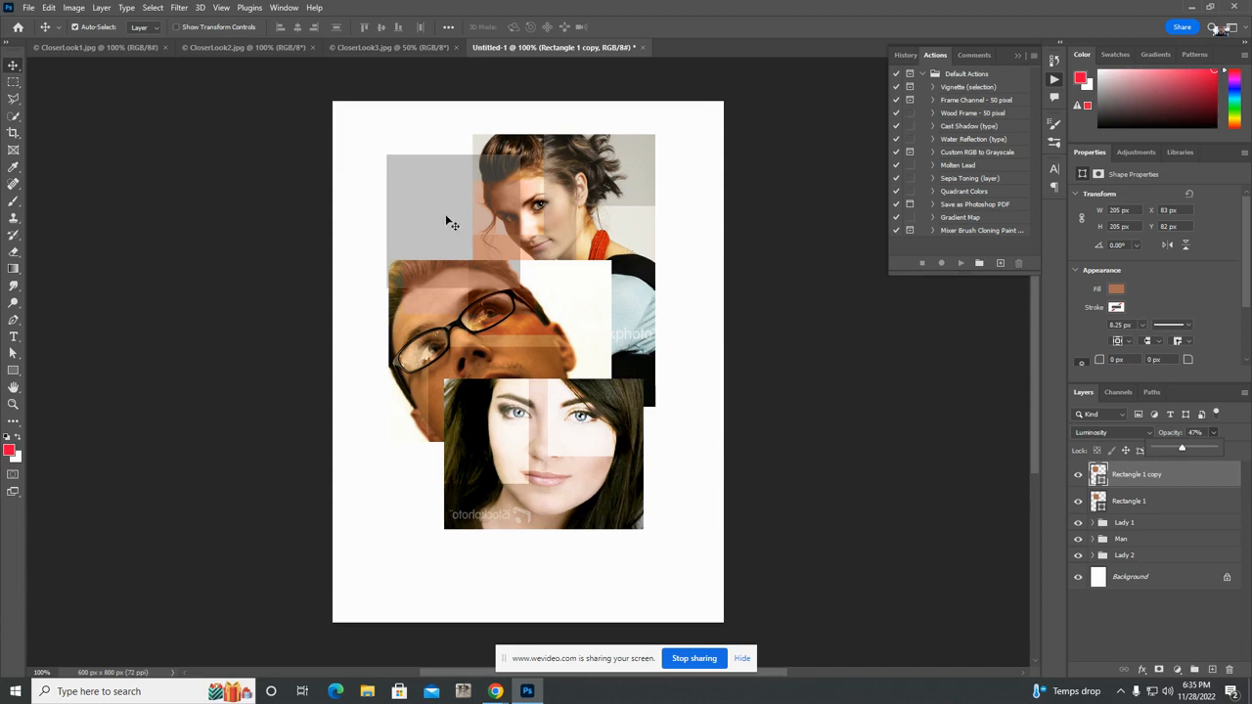
# - Move the Rectangle 1 copy square down to about Y 452 px beside the lowest portrait and put its layer into the Man group
pyautogui.moveTo(440, 233); pyautogui.dragTo(441, 475)
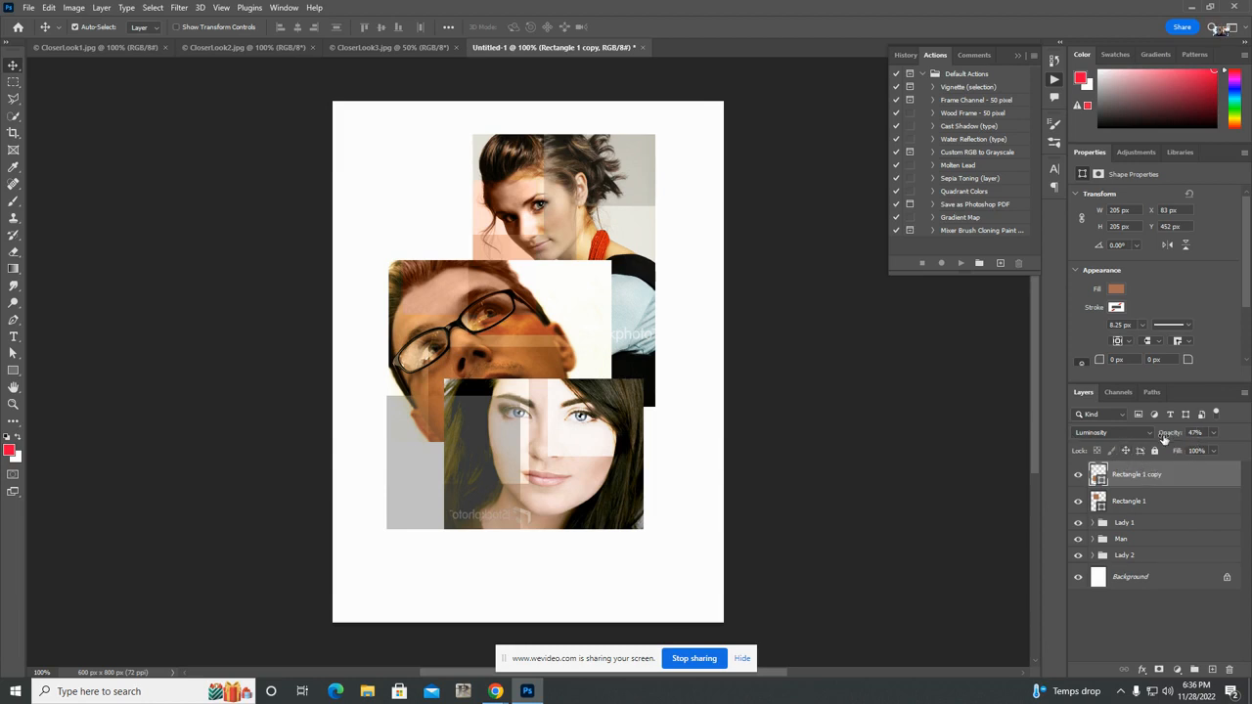
pyautogui.moveTo(1161, 480); pyautogui.dragTo(1154, 539)
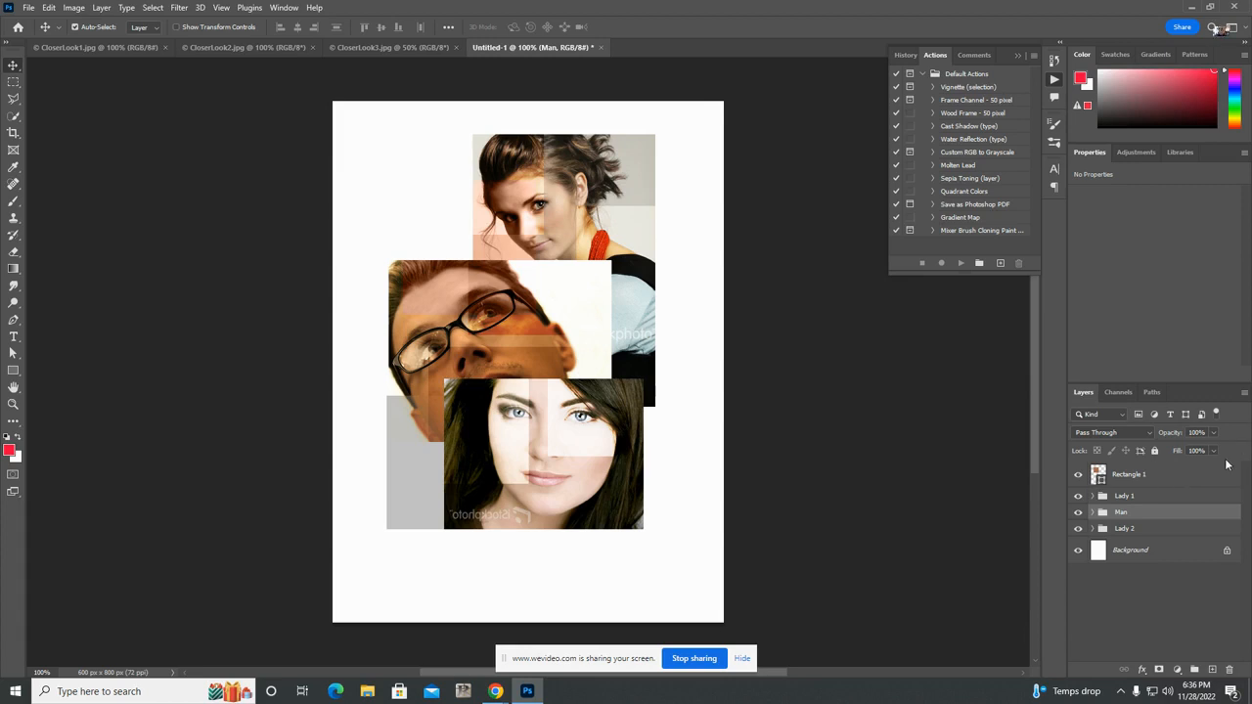
# - Duplicate the Rectangle 1 layer again and set the new copy's blending mode to Normal
pyautogui.click(1156, 479)
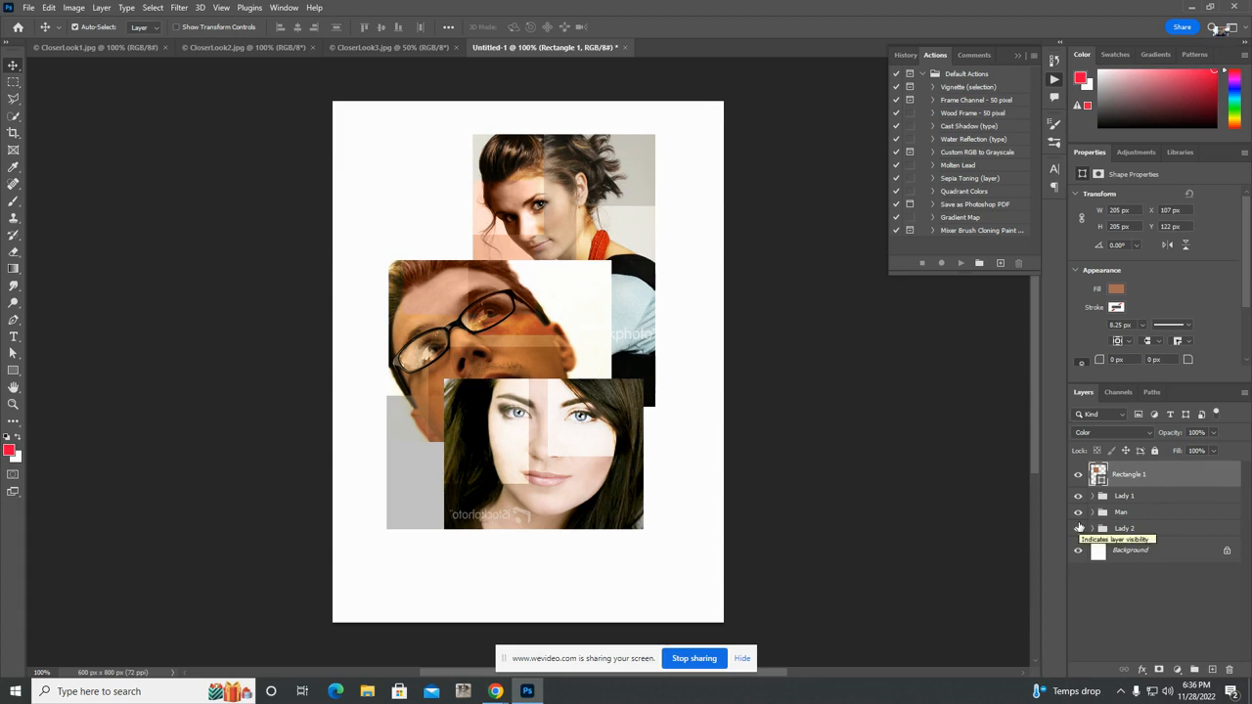
pyautogui.rightClick(1137, 478)
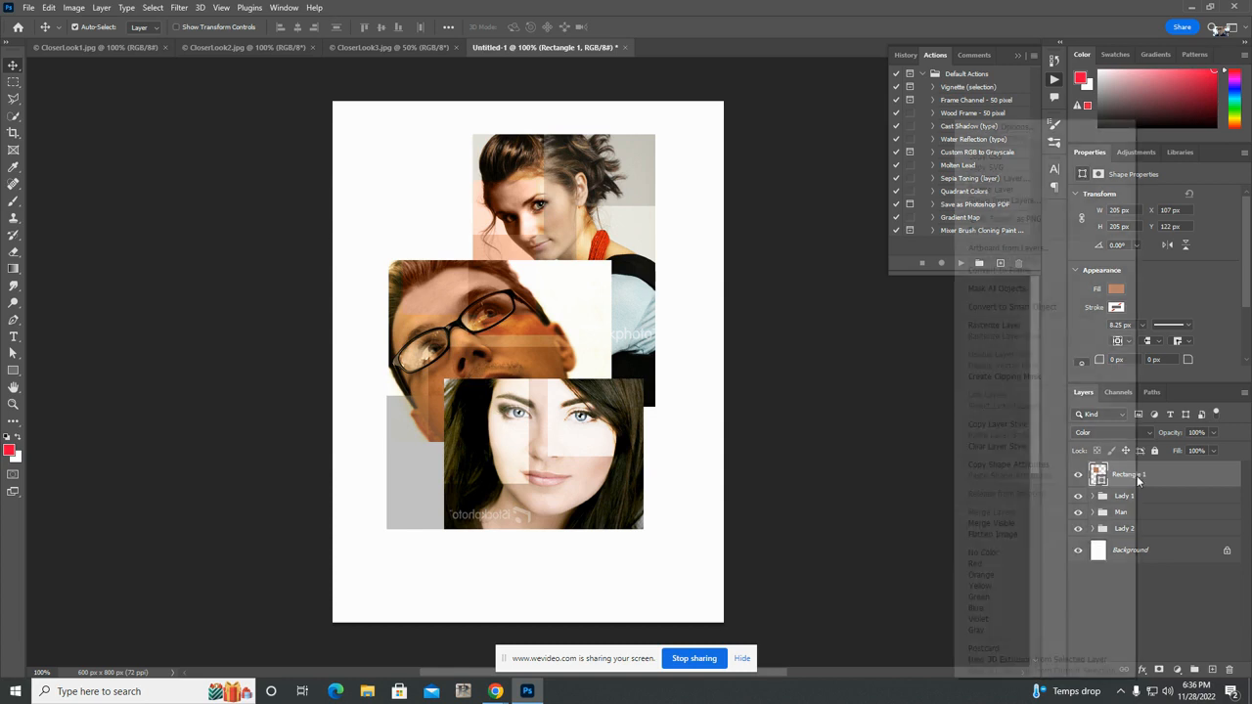
pyautogui.click(1031, 179)
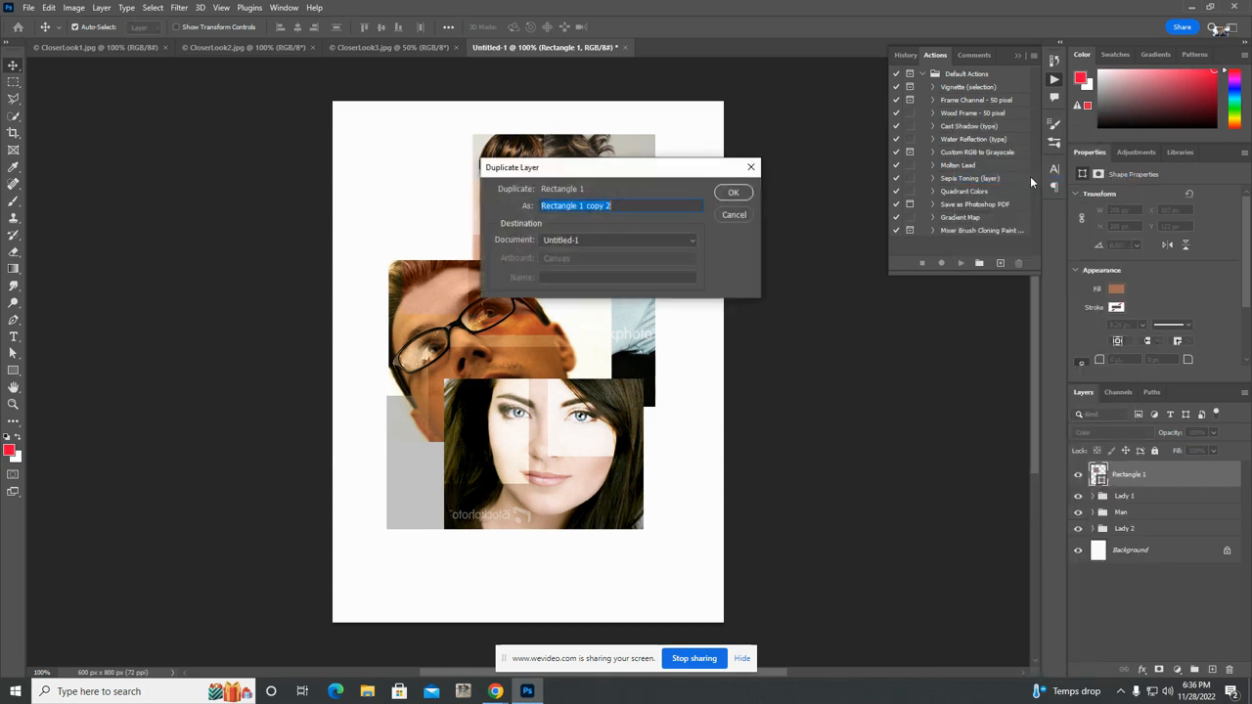
pyautogui.click(733, 195)
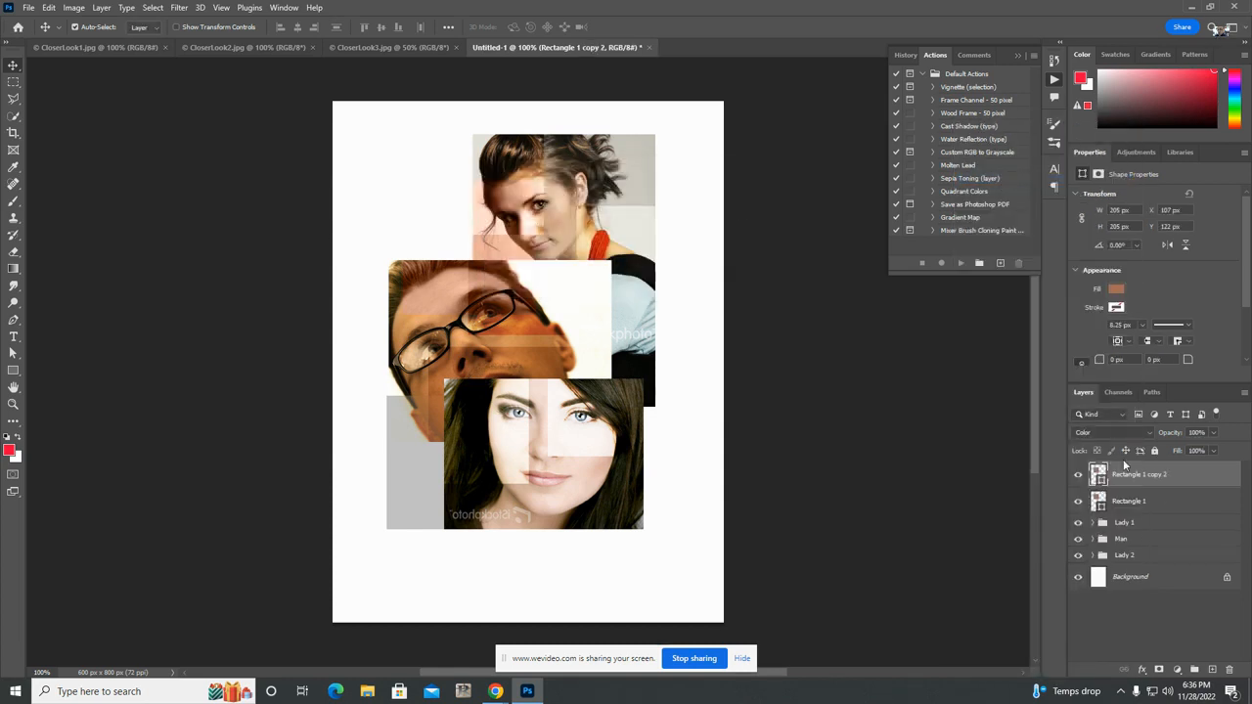
pyautogui.click(1133, 432)
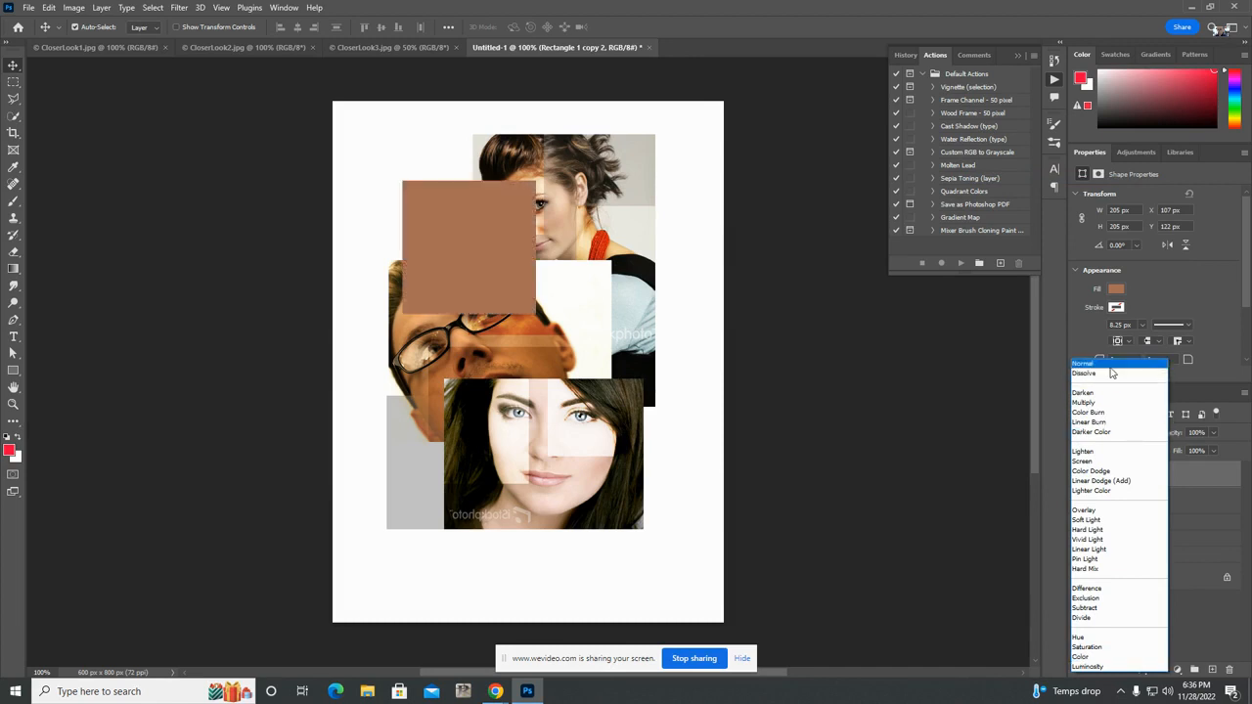
pyautogui.click(1110, 364)
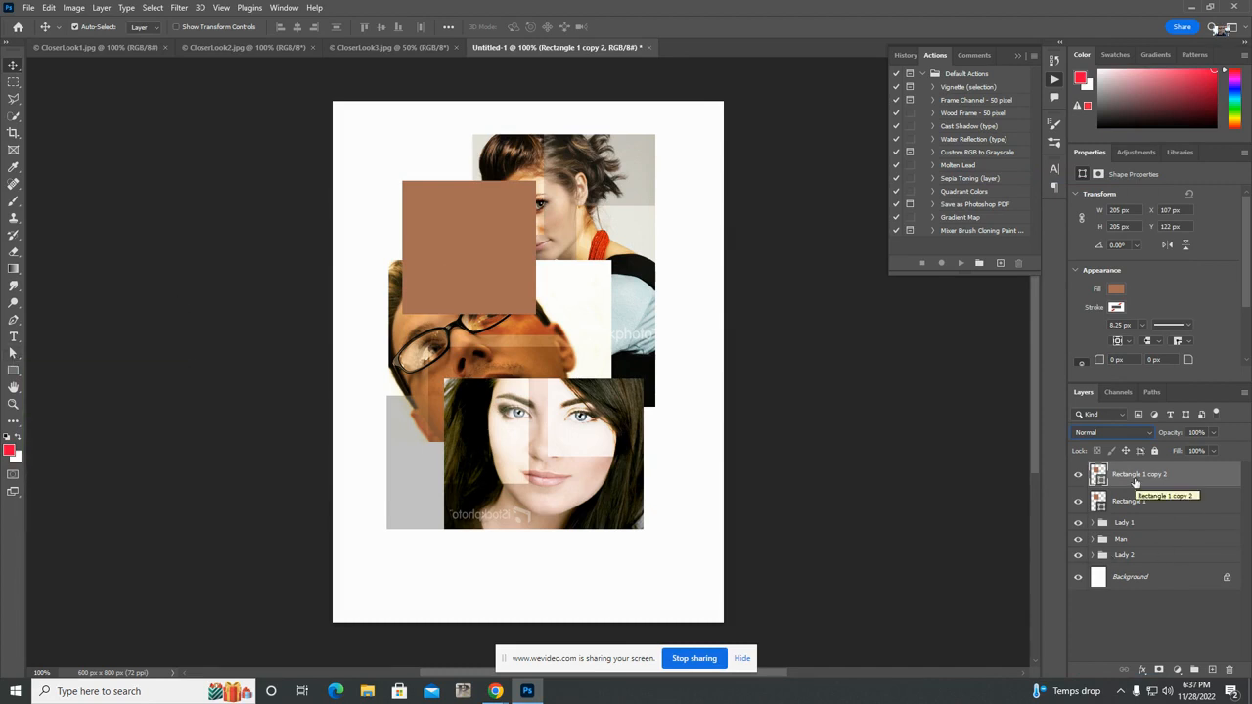
# - Set the Rectangle 1 copy 2 square's fill colour to RGB 121, 142, 145
pyautogui.click(15, 355)
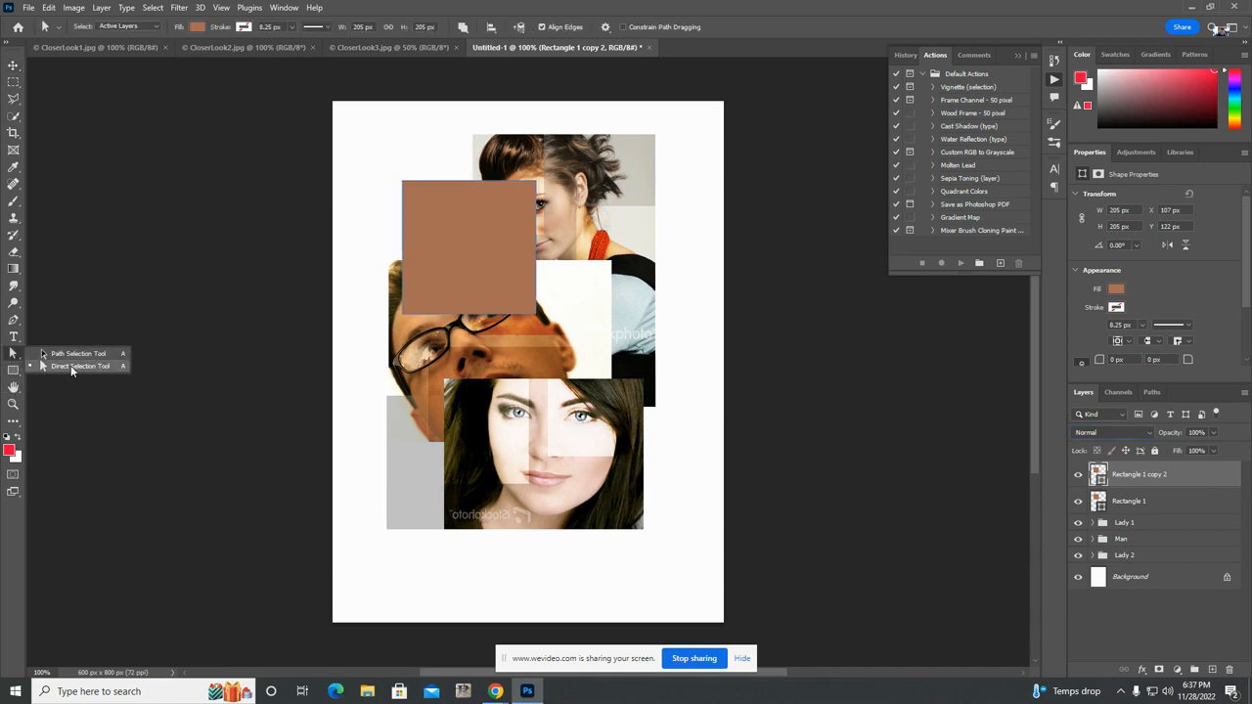
pyautogui.click(71, 369)
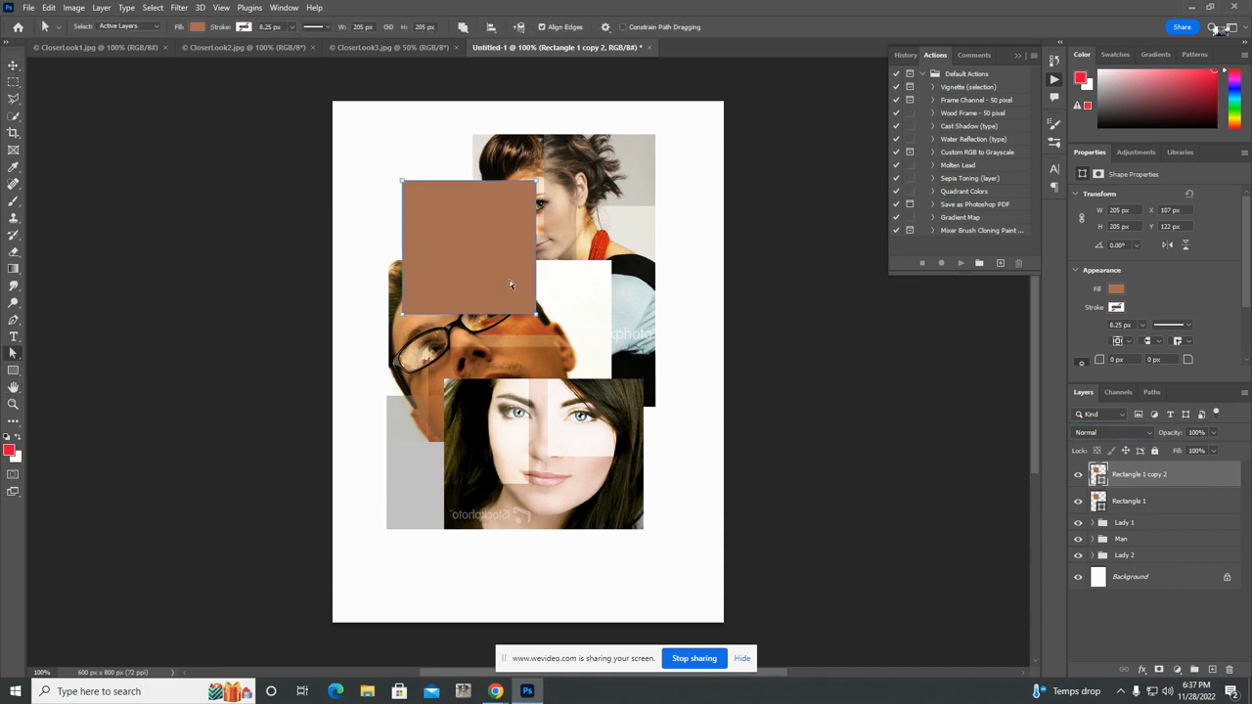
pyautogui.click(202, 27)
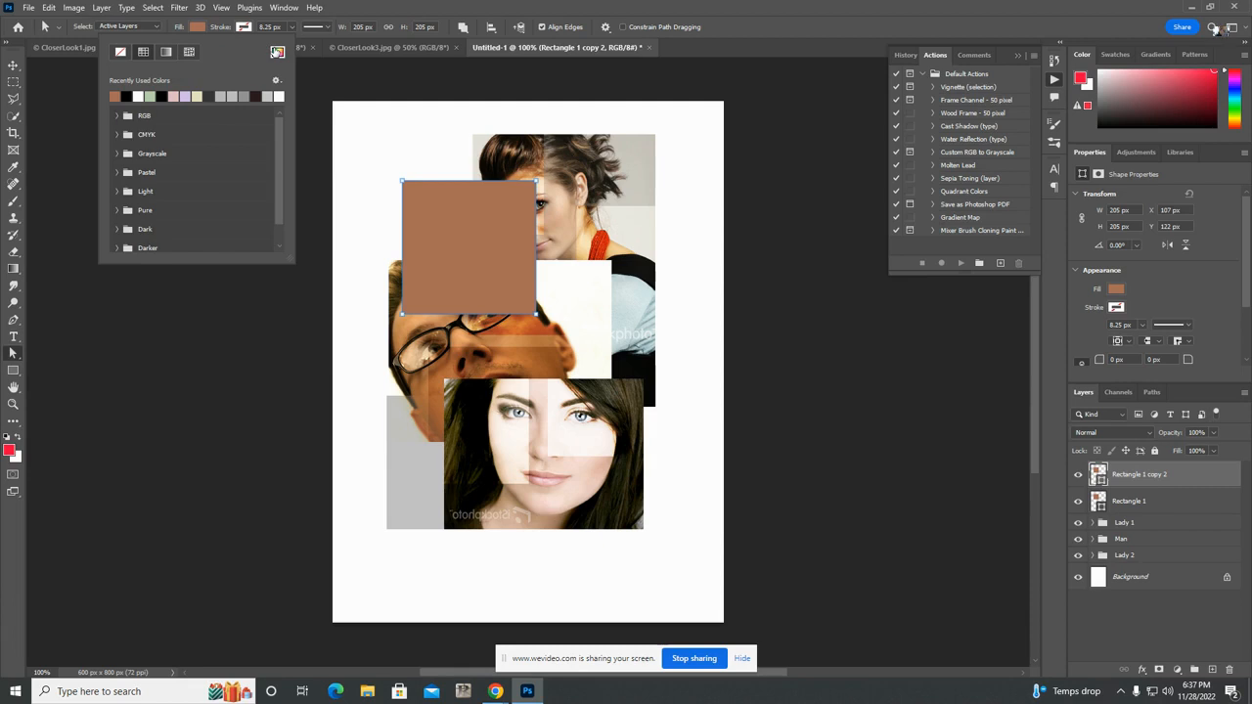
pyautogui.click(278, 52)
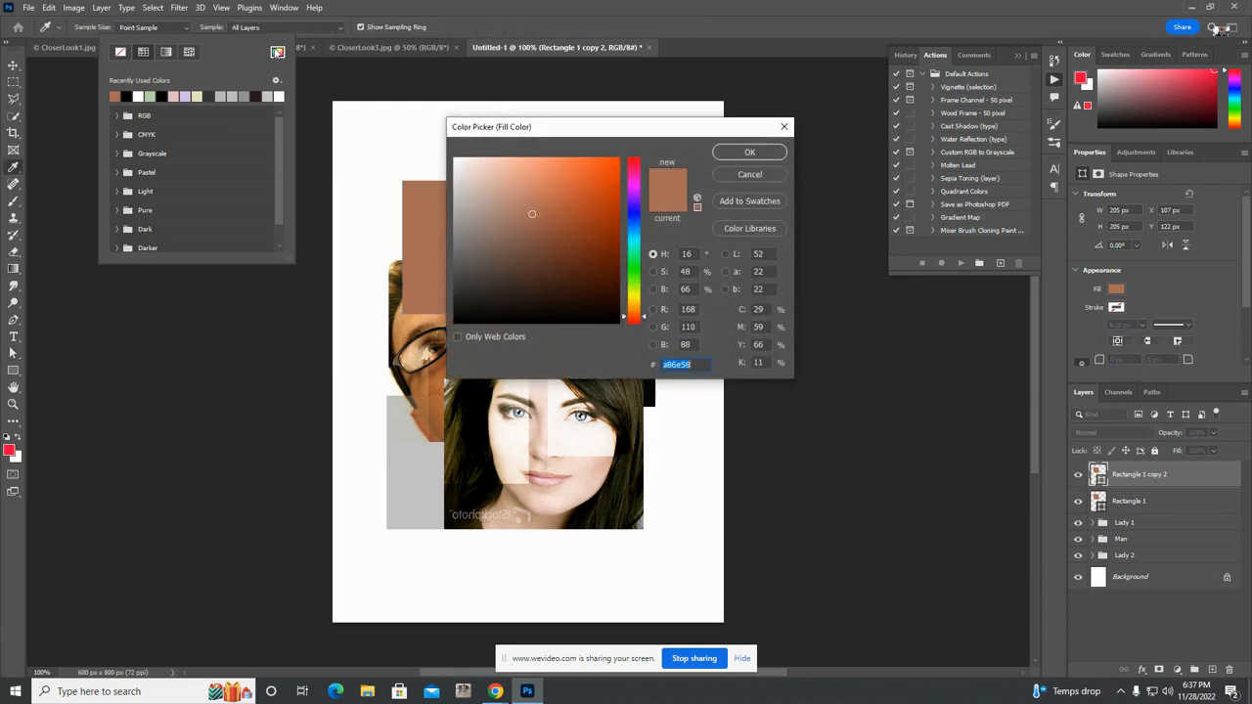
pyautogui.doubleClick(689, 310)
pyautogui.write('121')
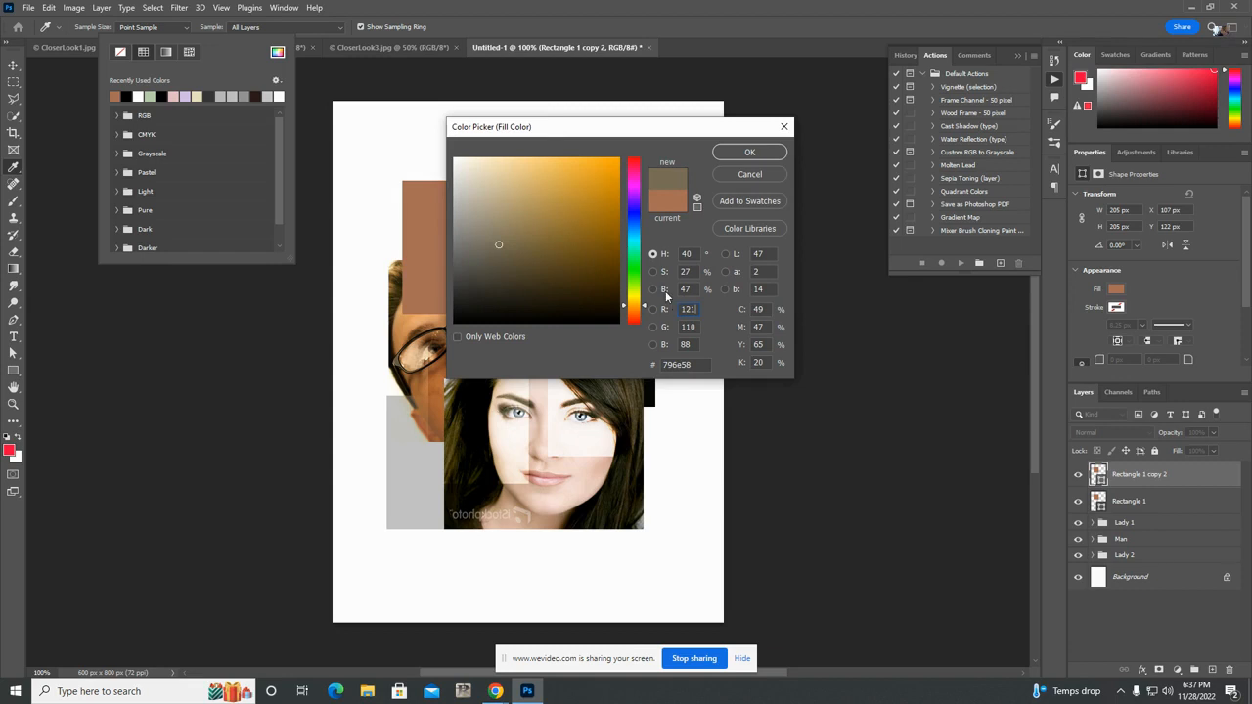
pyautogui.moveTo(703, 327); pyautogui.dragTo(679, 327)
pyautogui.write('1')
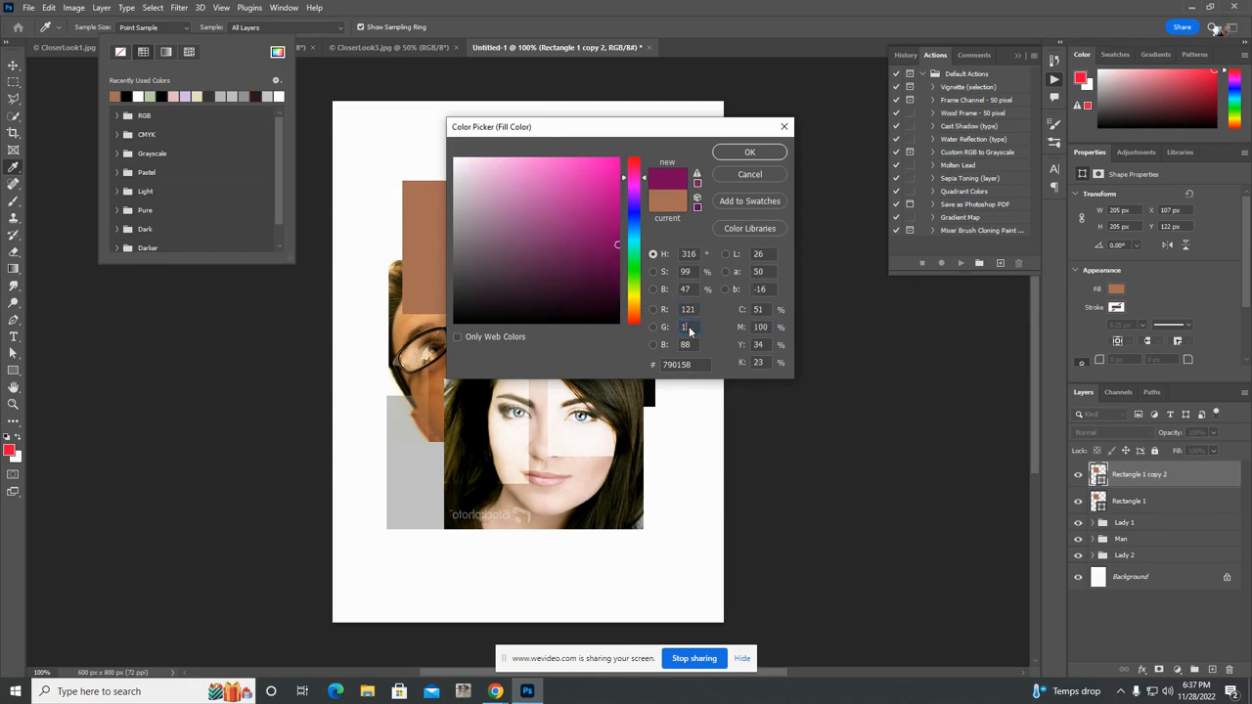
pyautogui.write('42')
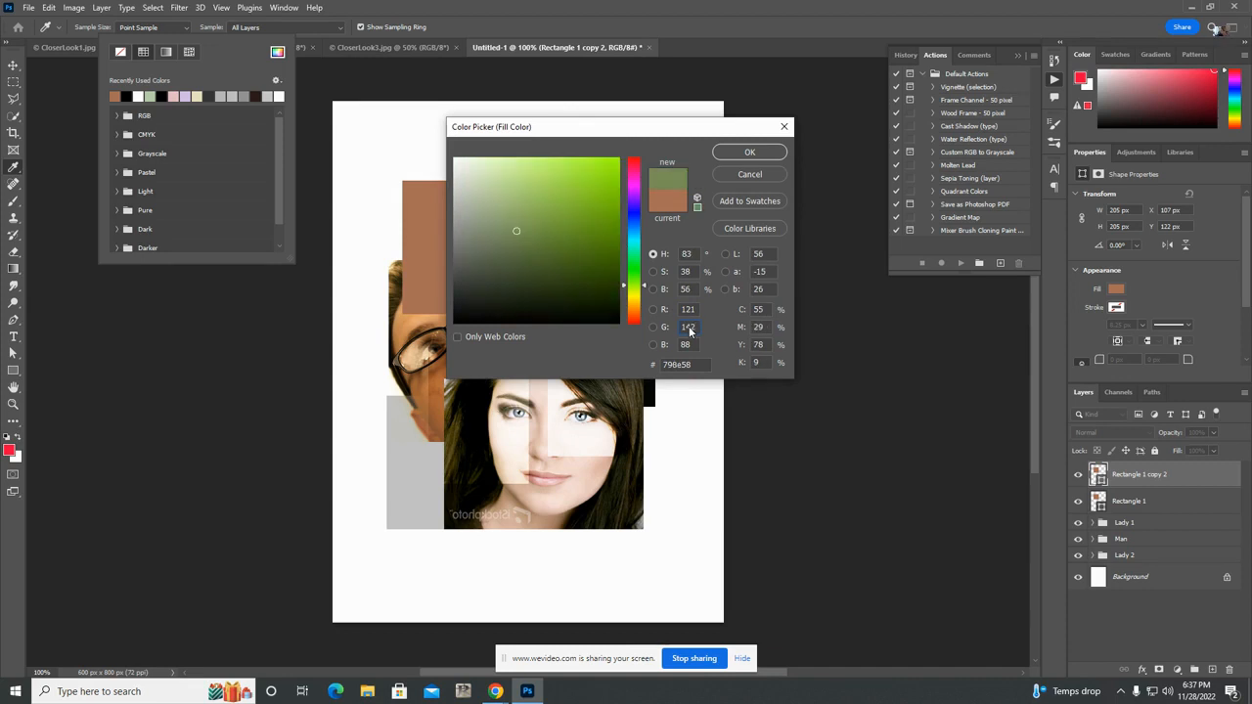
pyautogui.moveTo(704, 347); pyautogui.dragTo(680, 349)
pyautogui.write('145')
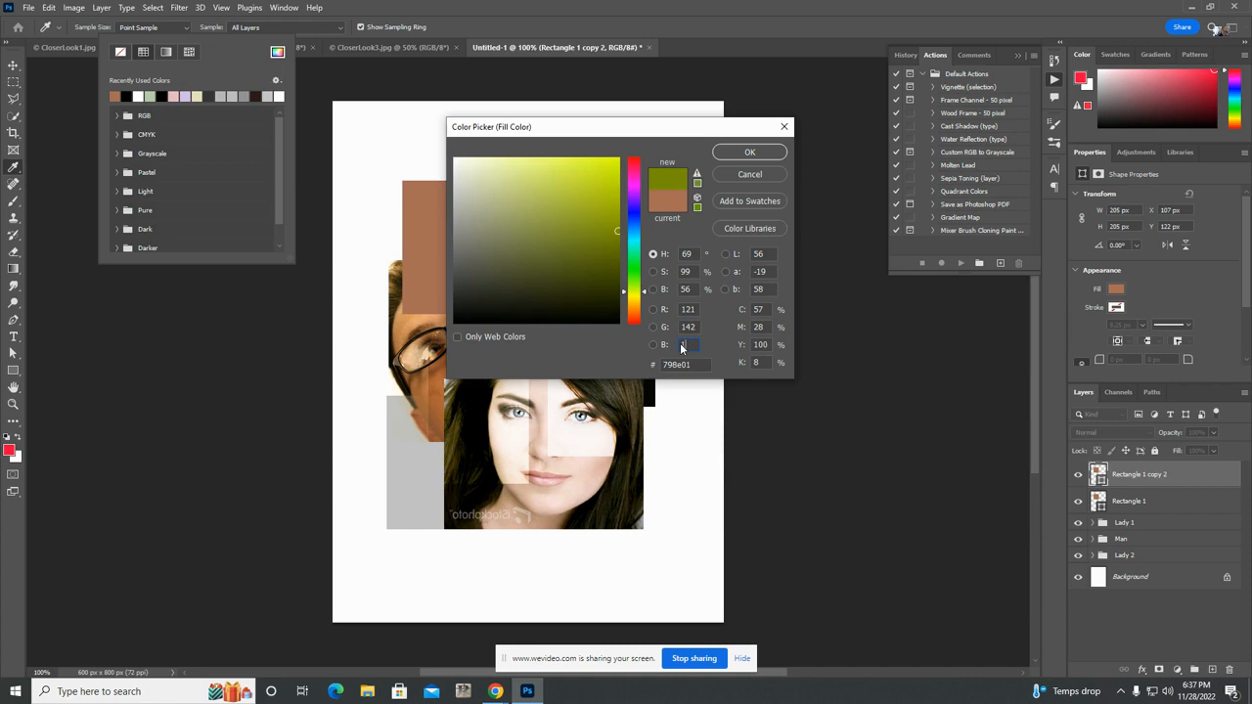
pyautogui.click(760, 151)
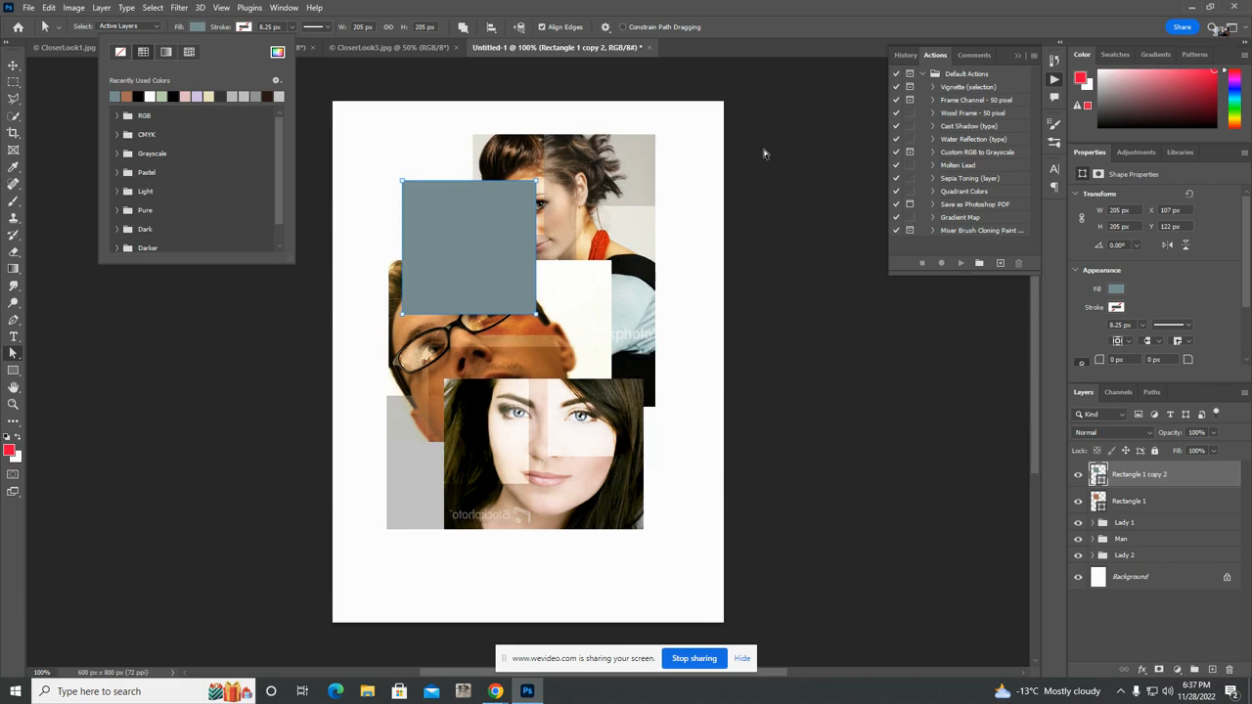
# - Set Rectangle 1 copy 2 to the Hue blending mode at 100% opacity and move it over the lowest portrait, to about X 300 px, Y 469 px
pyautogui.click(1140, 431)
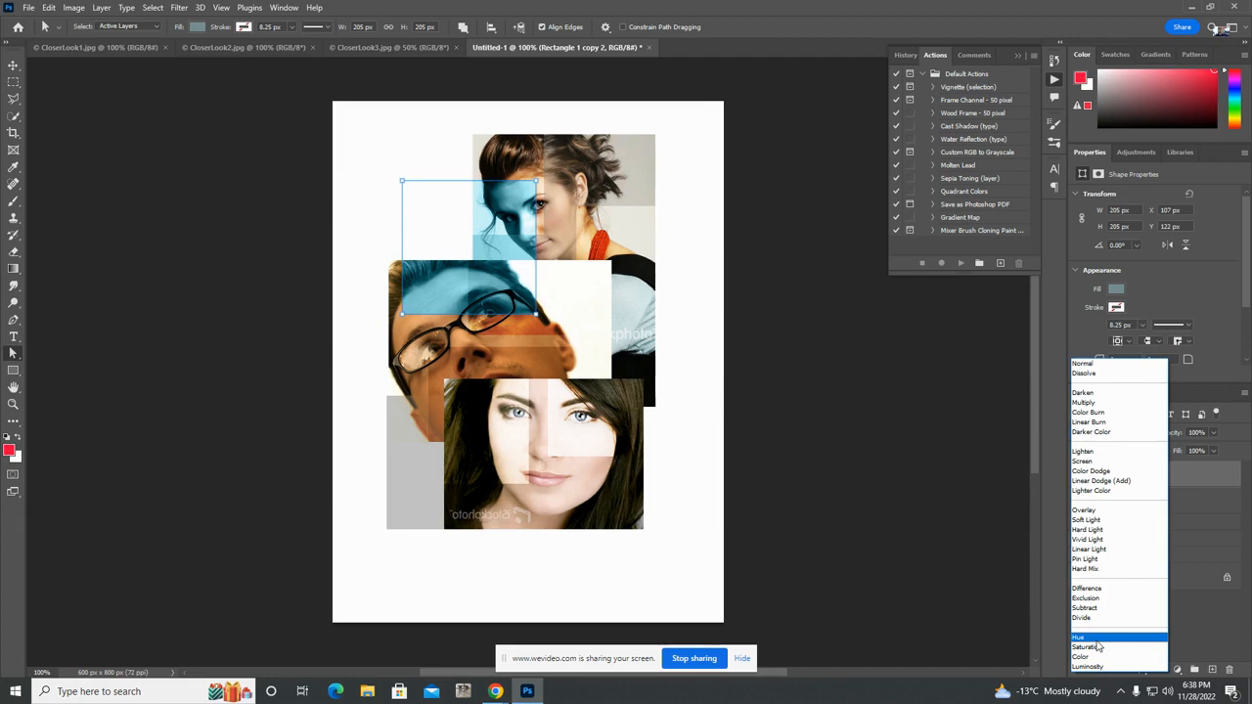
pyautogui.click(1097, 639)
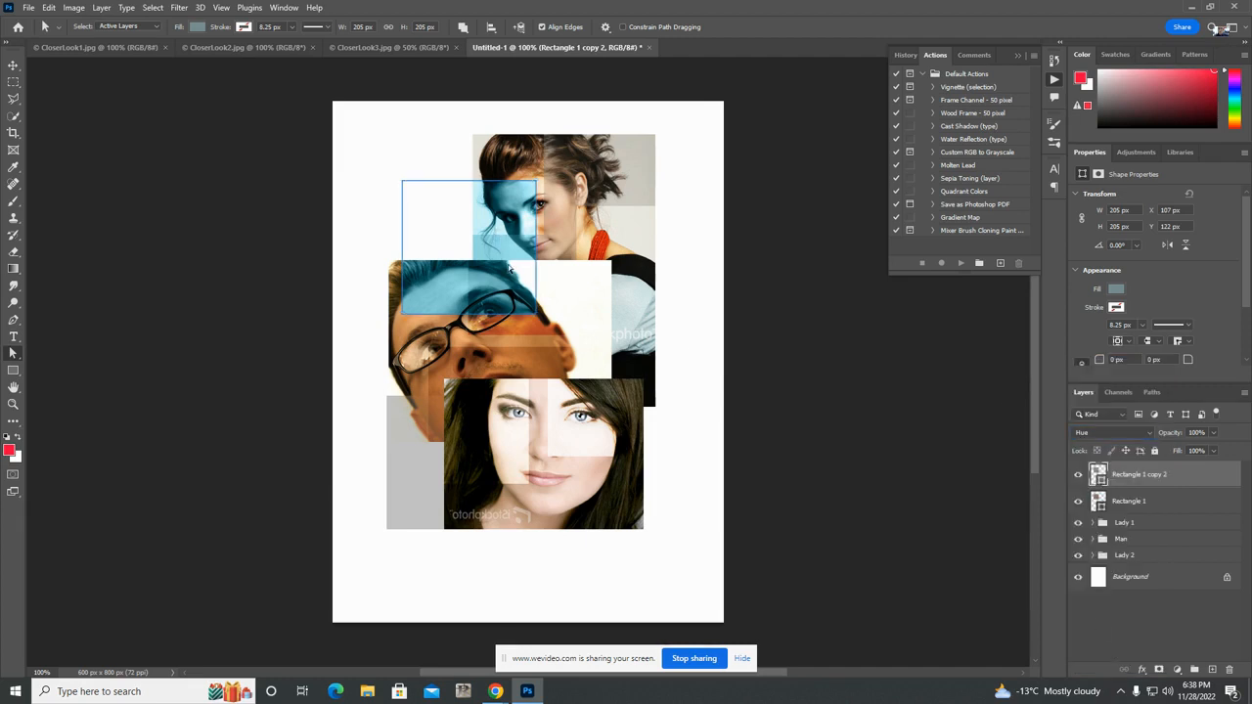
pyautogui.click(465, 239)
pyautogui.click(12, 66)
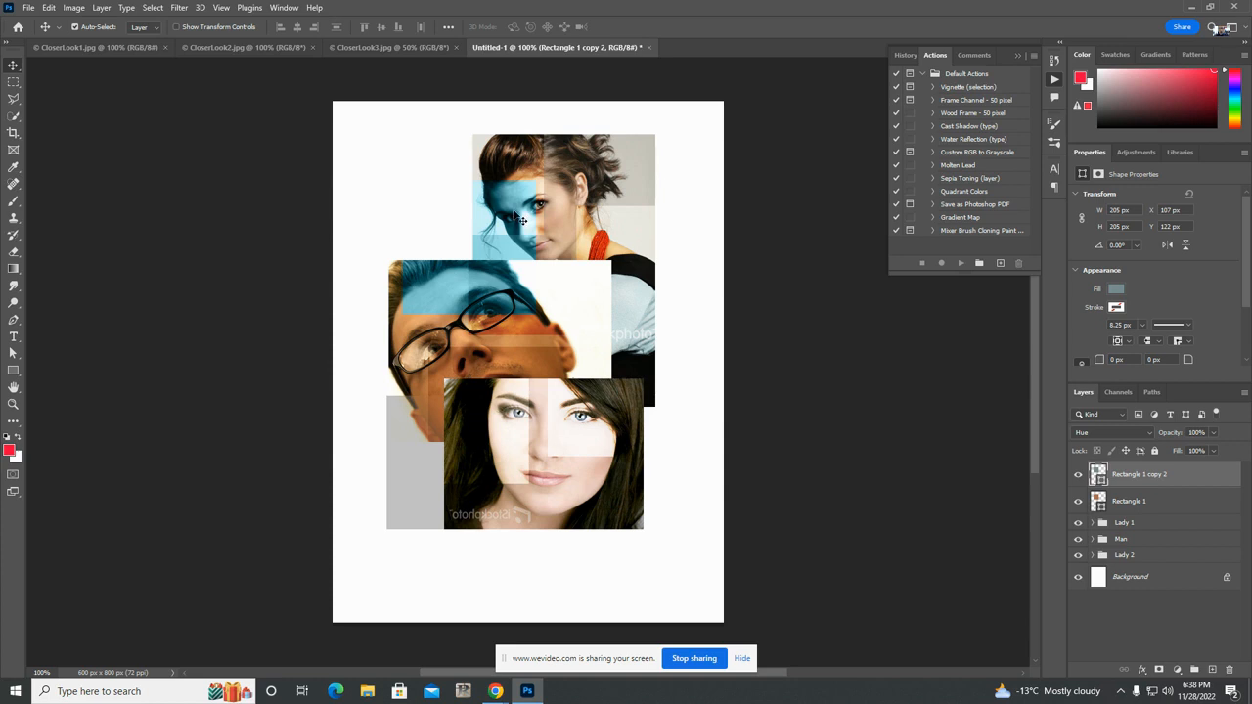
pyautogui.moveTo(469, 256); pyautogui.dragTo(575, 458)
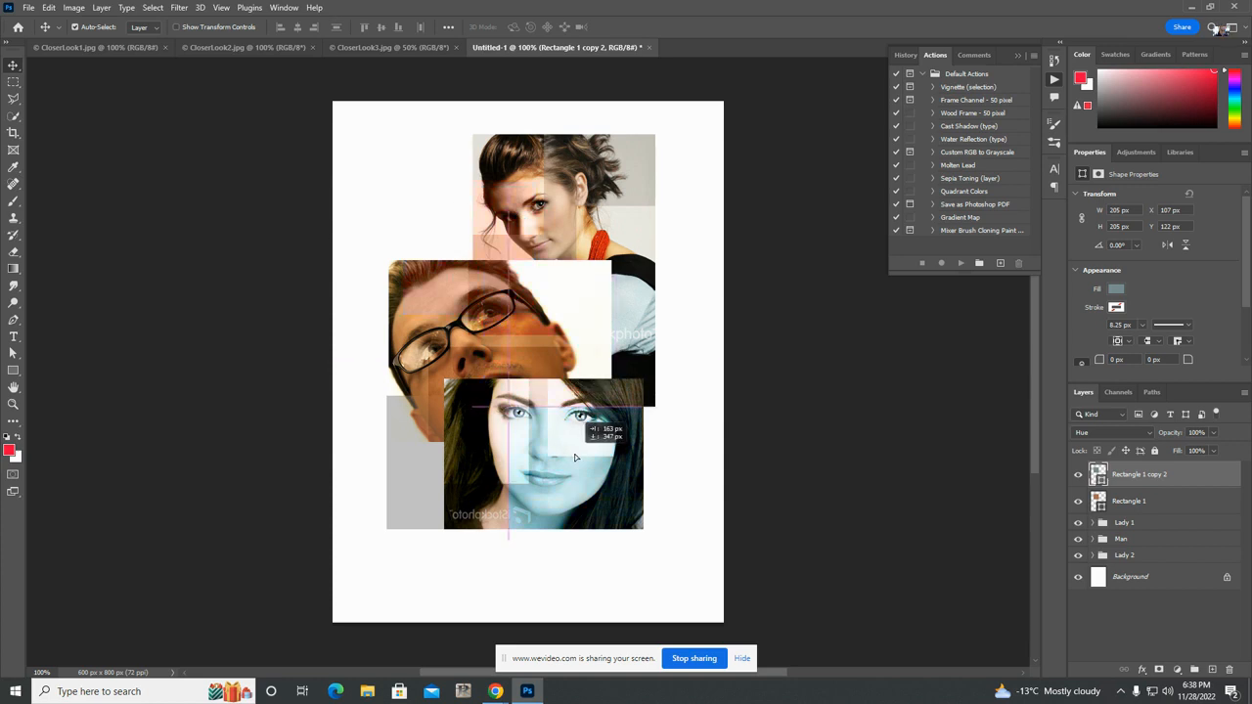
pyautogui.moveTo(575, 454); pyautogui.dragTo(604, 458)
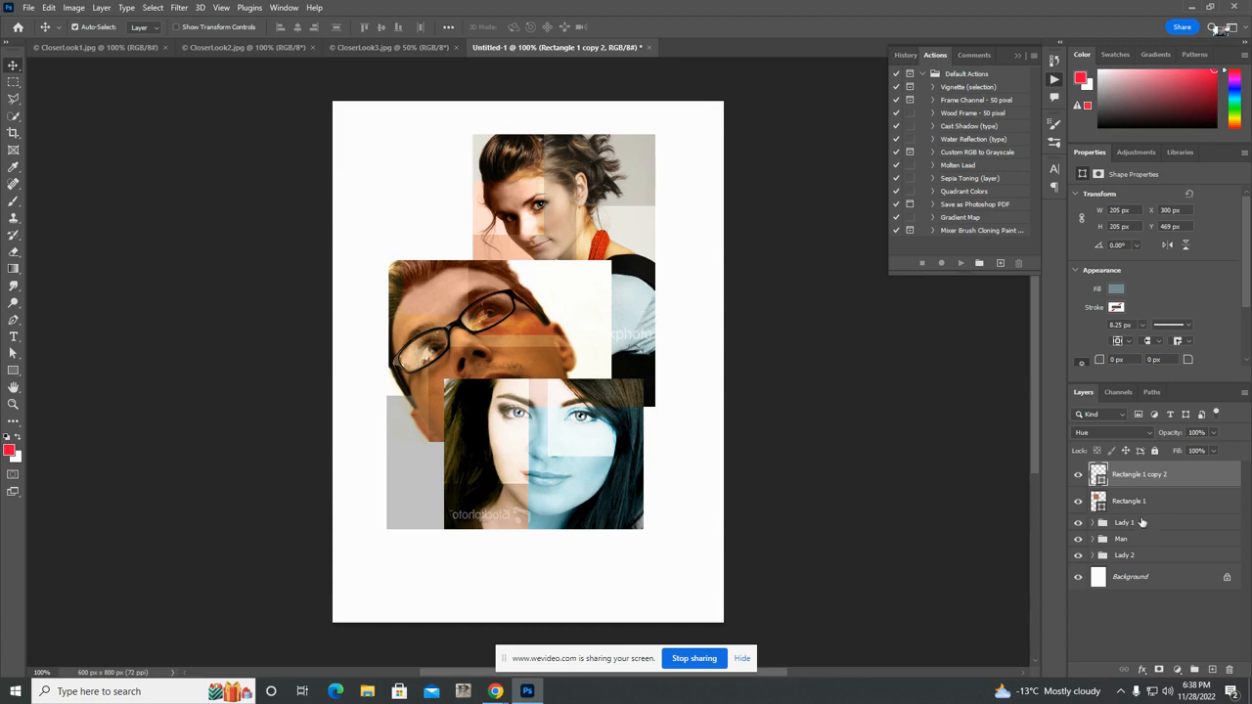
pyautogui.click(1214, 442)
pyautogui.moveTo(1211, 451)
pyautogui.mouseDown()
pyautogui.moveTo(1195, 451)
pyautogui.moveTo(1223, 445)
pyautogui.mouseUp()
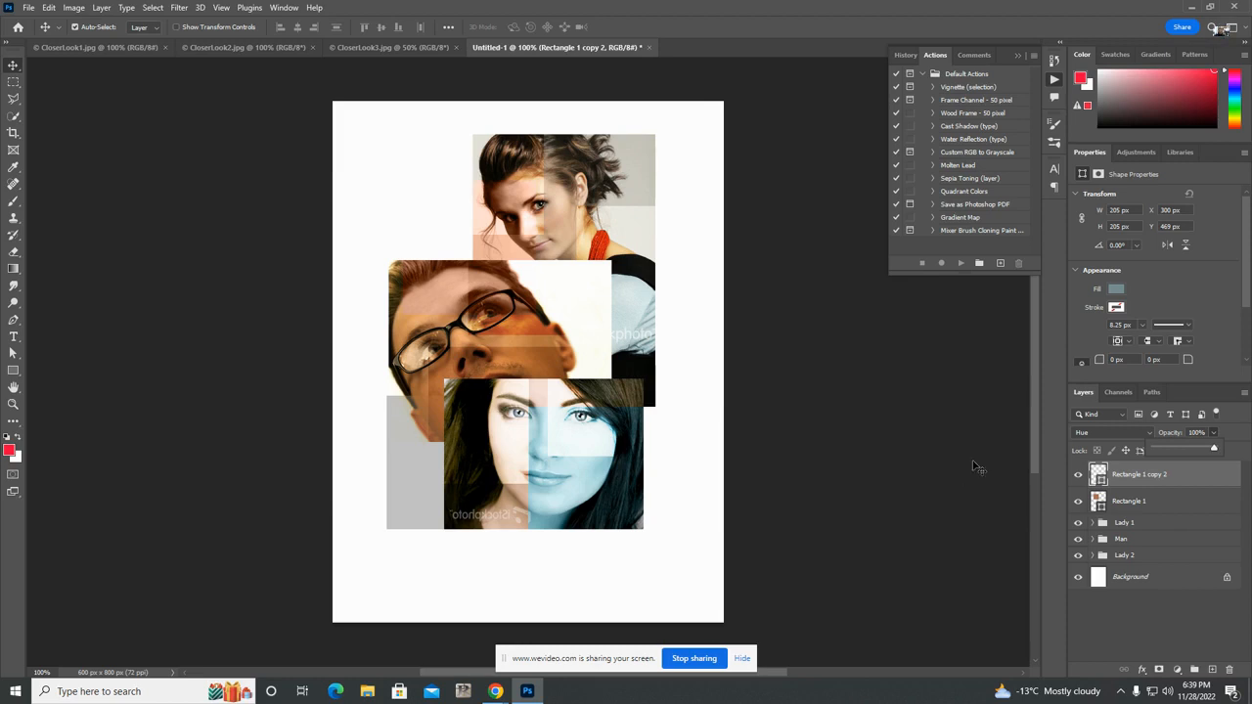
# - Duplicate the Rectangle 1 layer once more and set the new copy's blending mode to Normal
pyautogui.click(1135, 505)
pyautogui.click(1135, 505)
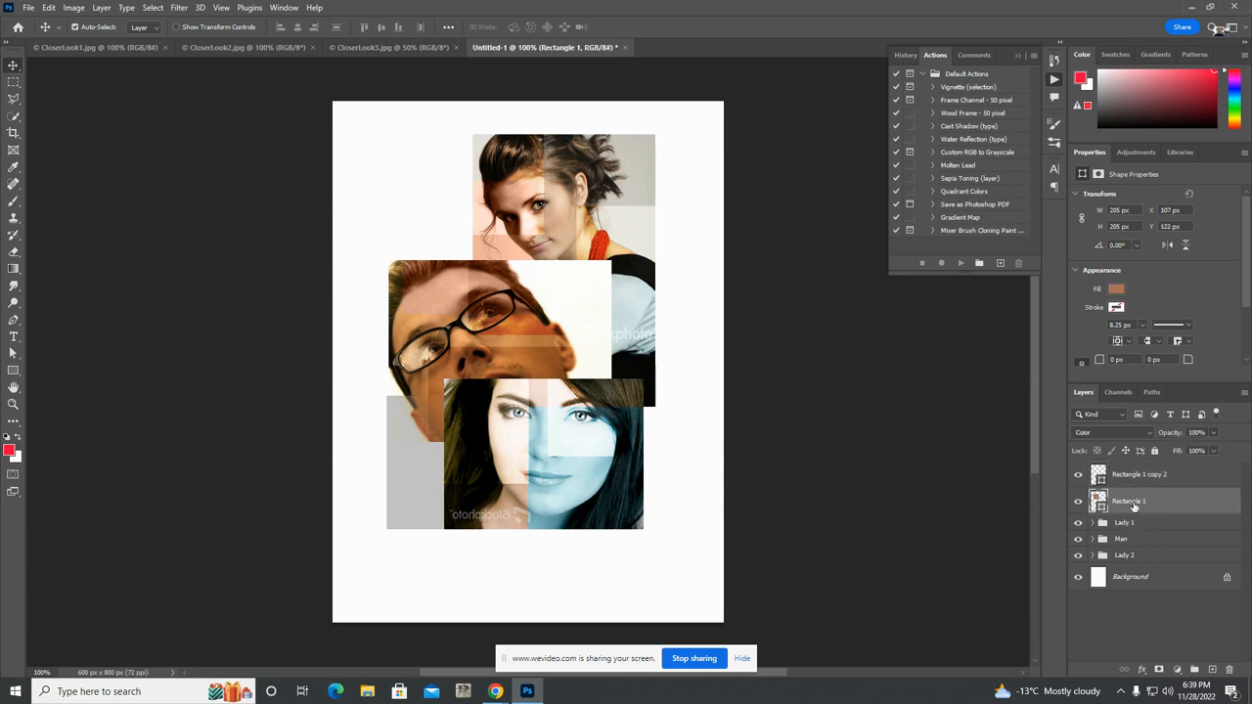
pyautogui.rightClick(1134, 507)
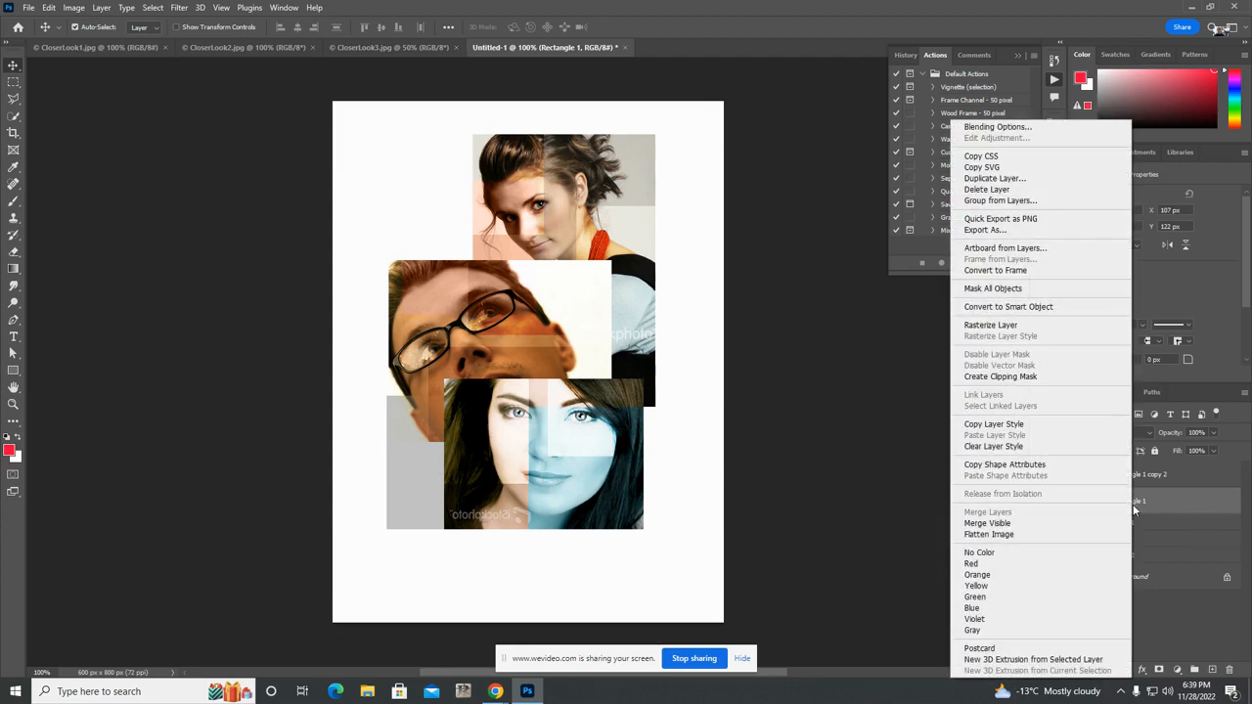
pyautogui.click(1040, 179)
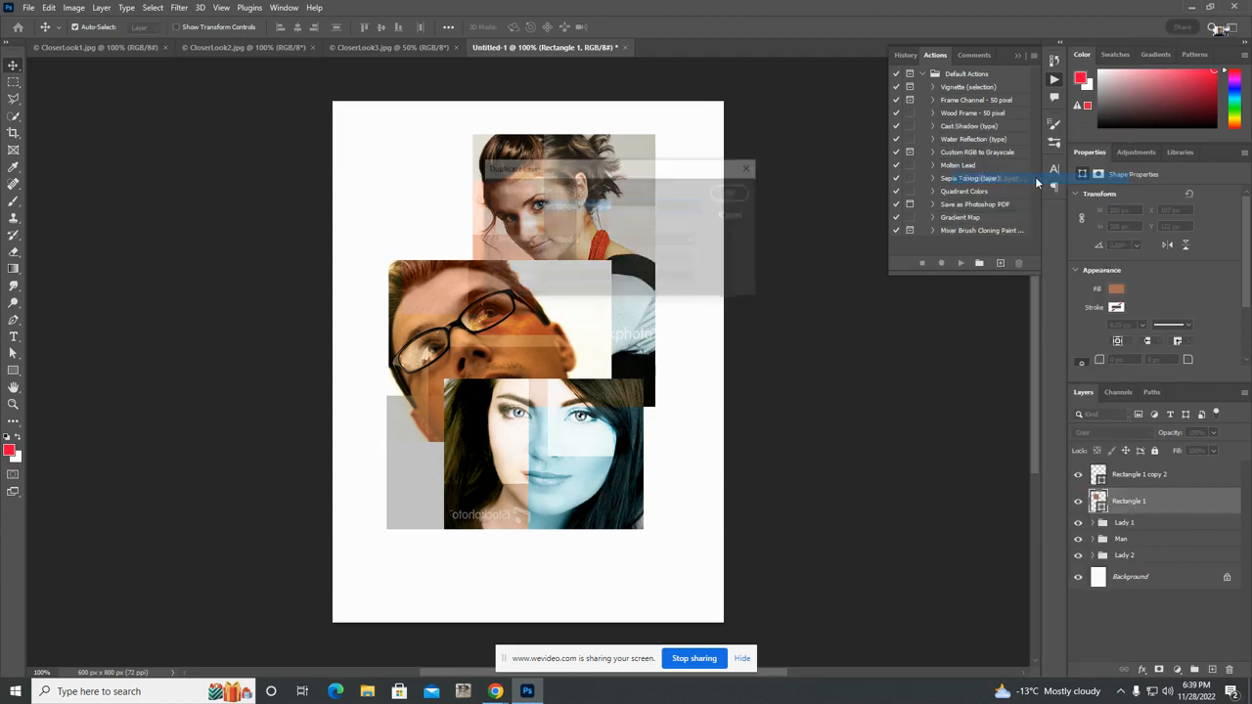
pyautogui.click(735, 192)
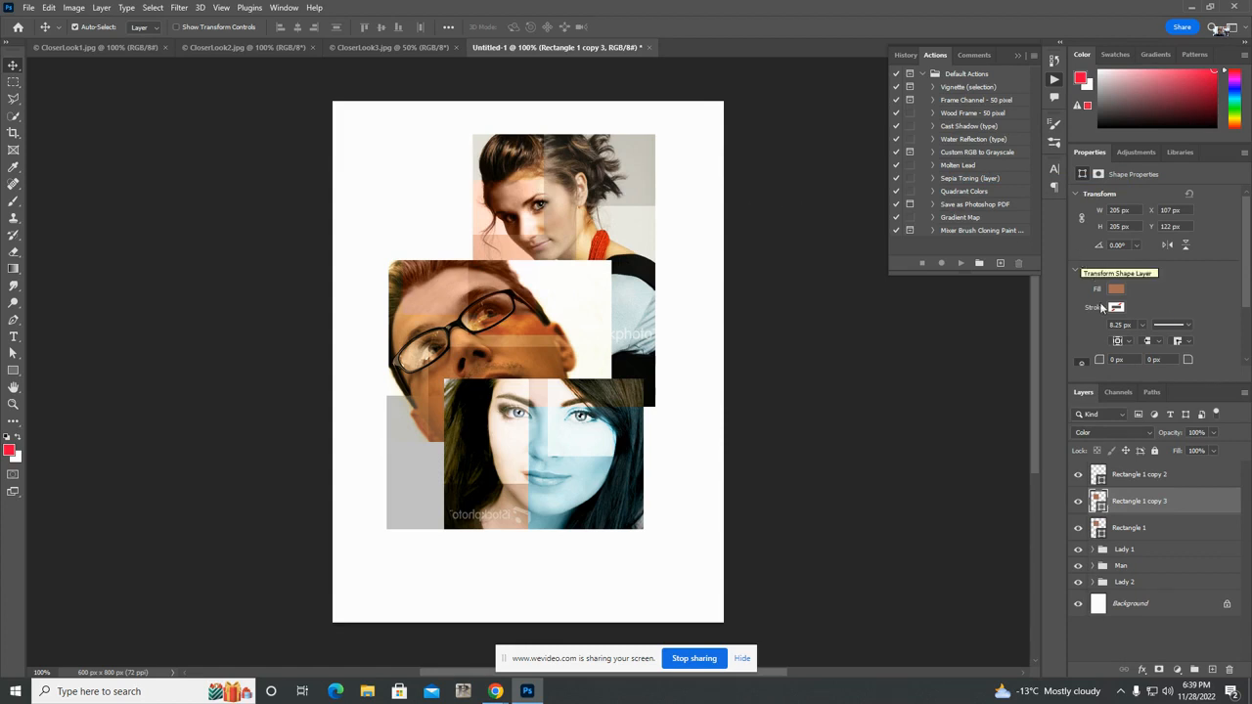
pyautogui.click(1133, 431)
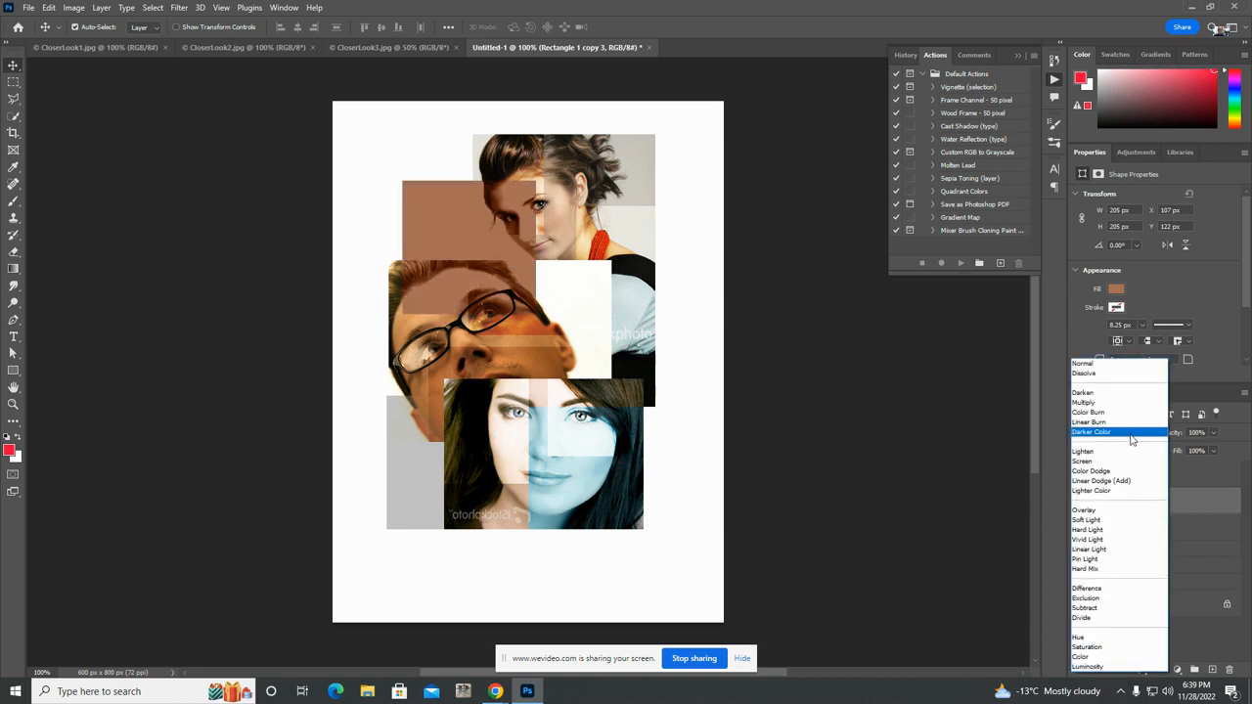
pyautogui.click(1087, 365)
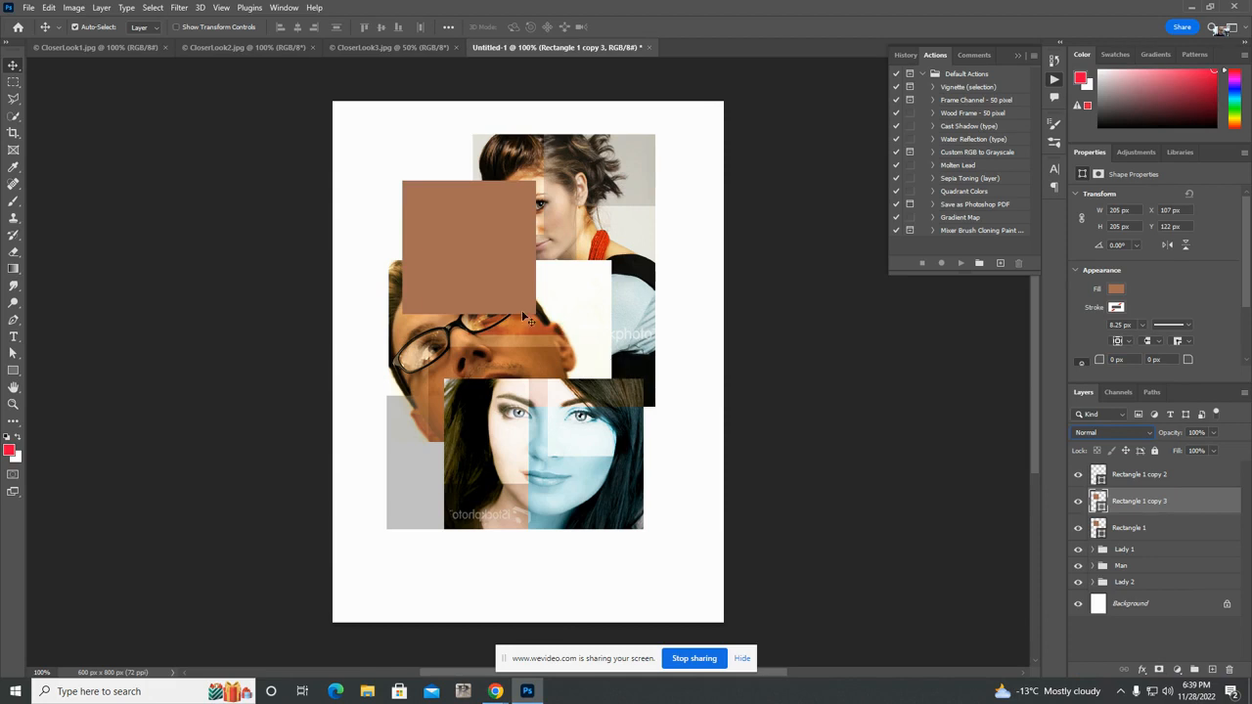
# - Move the Rectangle 1 copy 3 square up and outward to about X 93 px, Y 79 px, overlapping the topmost portrait
pyautogui.moveTo(457, 210); pyautogui.dragTo(445, 186)
pyautogui.press('Right')
pyautogui.press('Right')
pyautogui.press('Right')
pyautogui.press('Right')
pyautogui.press('Right')
pyautogui.press('Right')
pyautogui.press('Right')
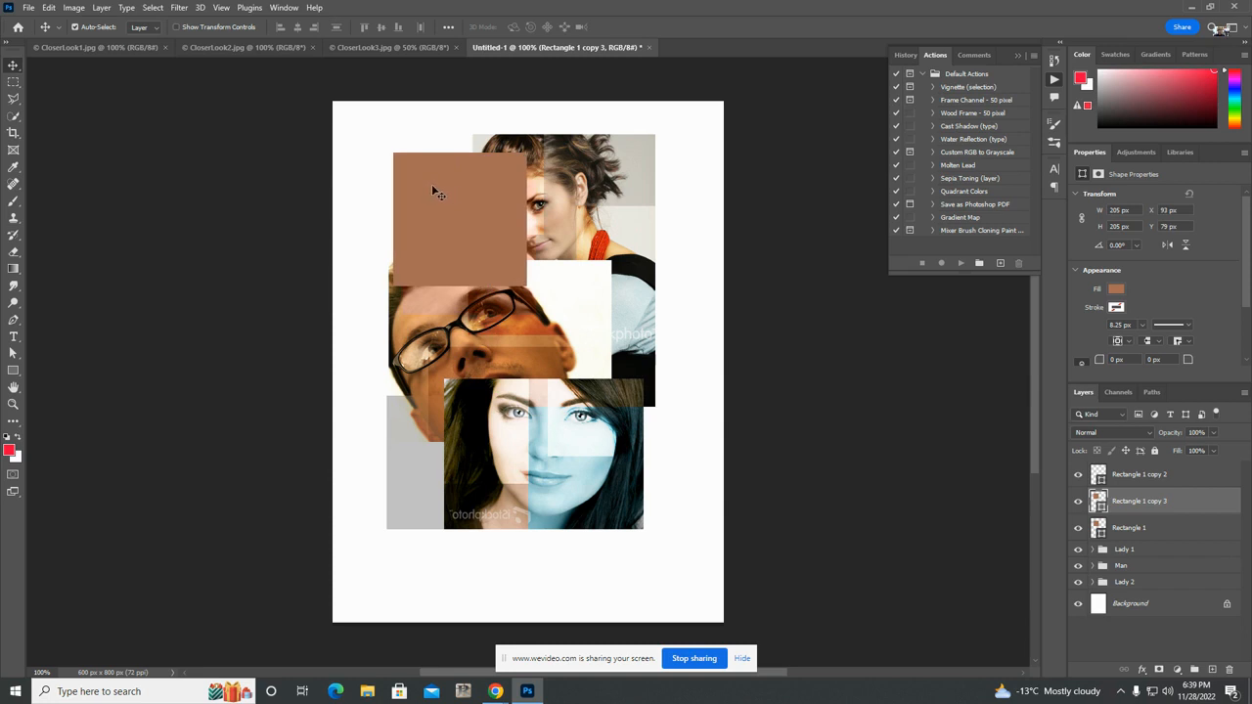
# - Try the Hue blending mode on the Rectangle 1 copy 3 layer and return it to Normal
pyautogui.click(1141, 430)
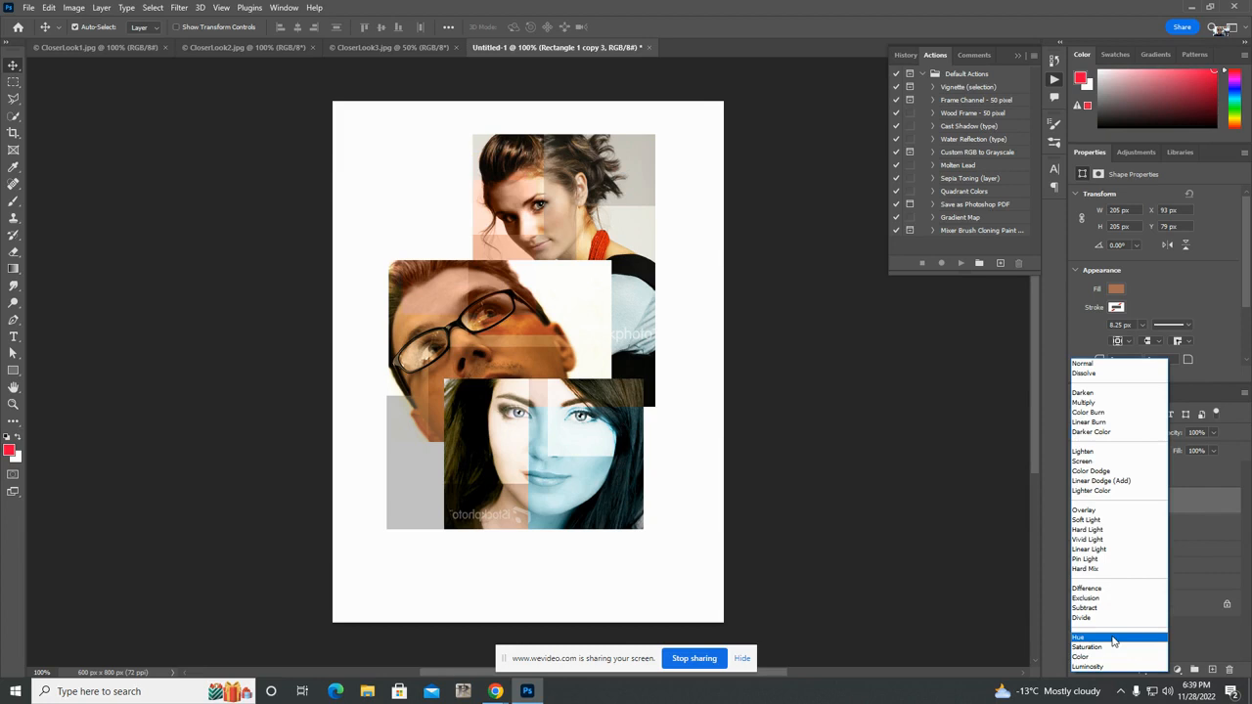
pyautogui.click(1113, 638)
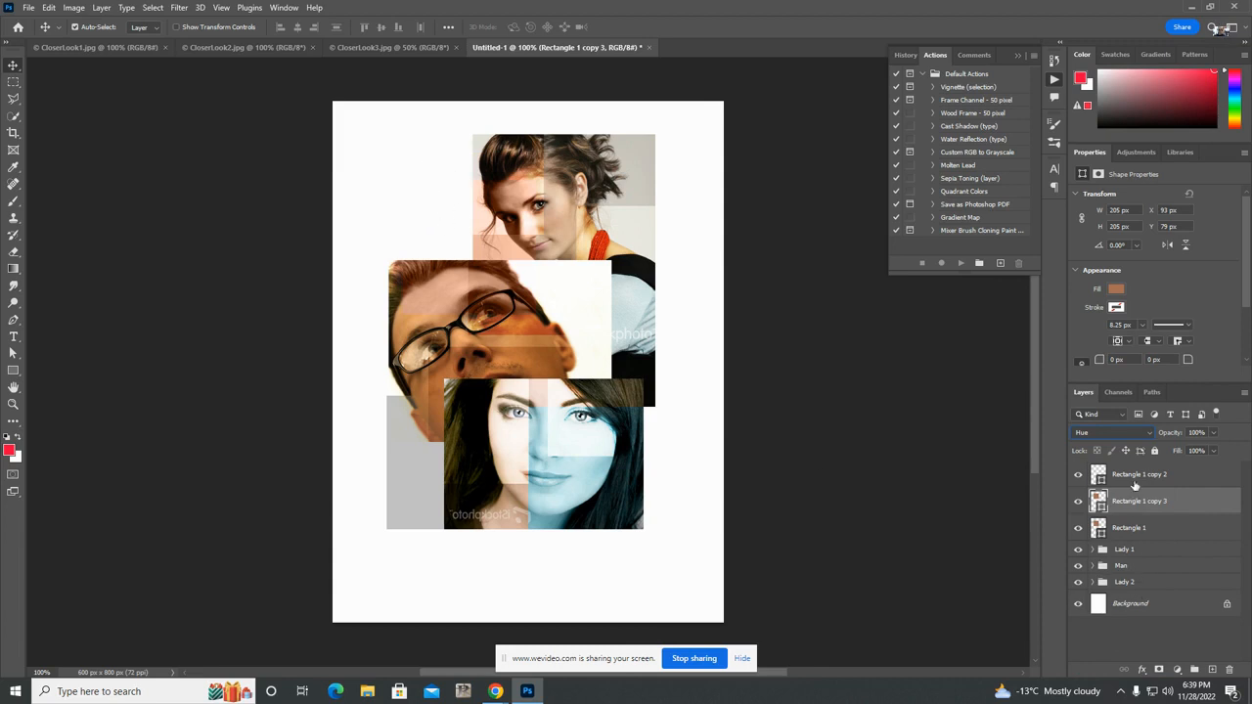
pyautogui.click(1141, 432)
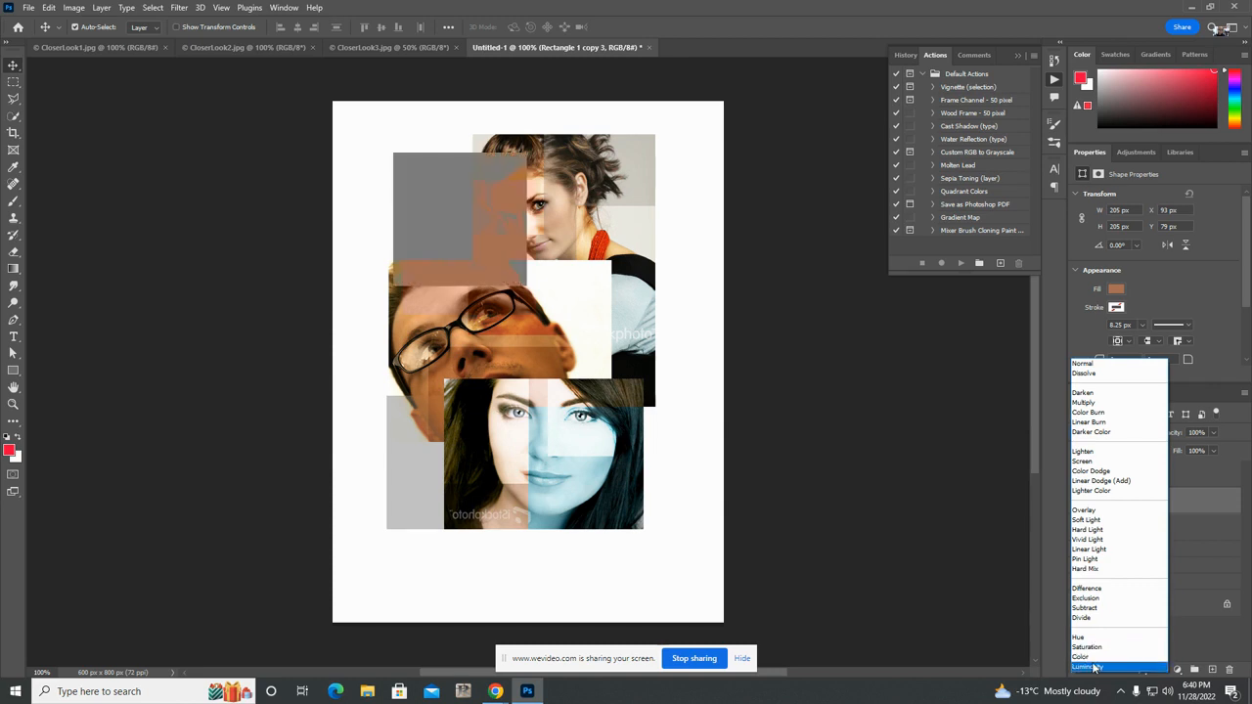
pyautogui.click(1119, 368)
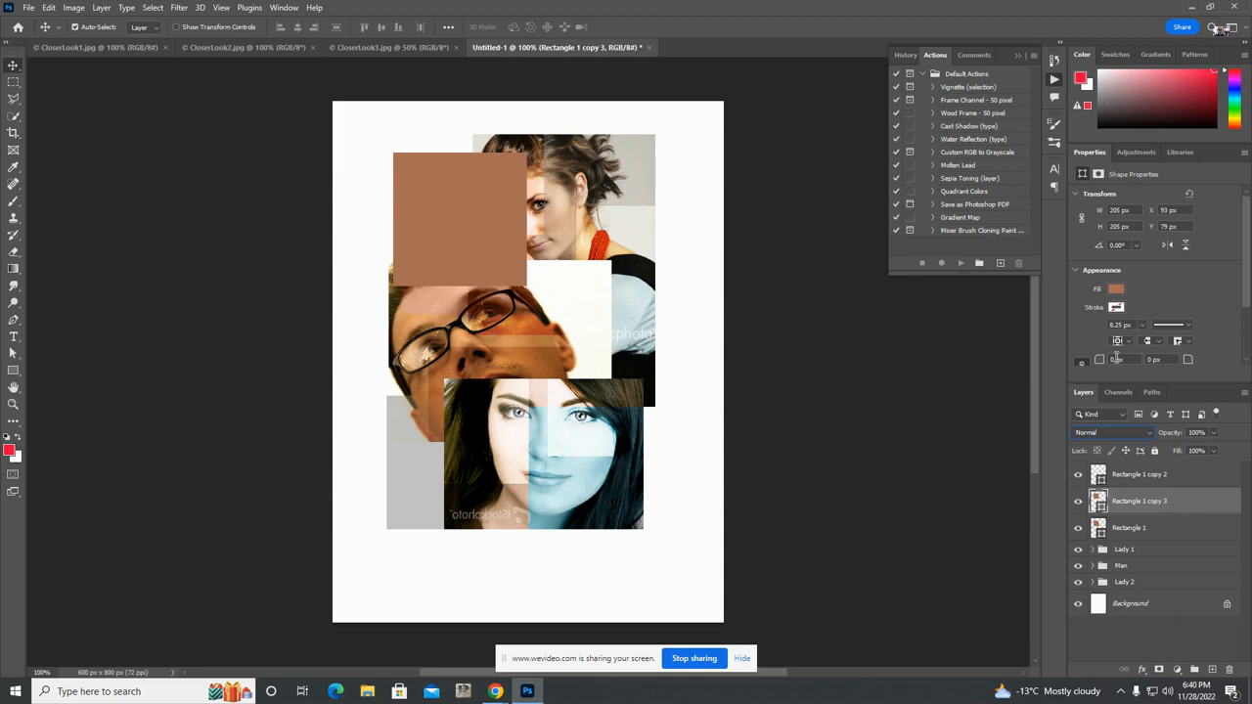
# - Lower the Rectangle 1 copy 3 layer's opacity to 34% and place it at the top of the layer stack
pyautogui.click(1214, 433)
pyautogui.moveTo(1214, 448); pyautogui.dragTo(1177, 450)
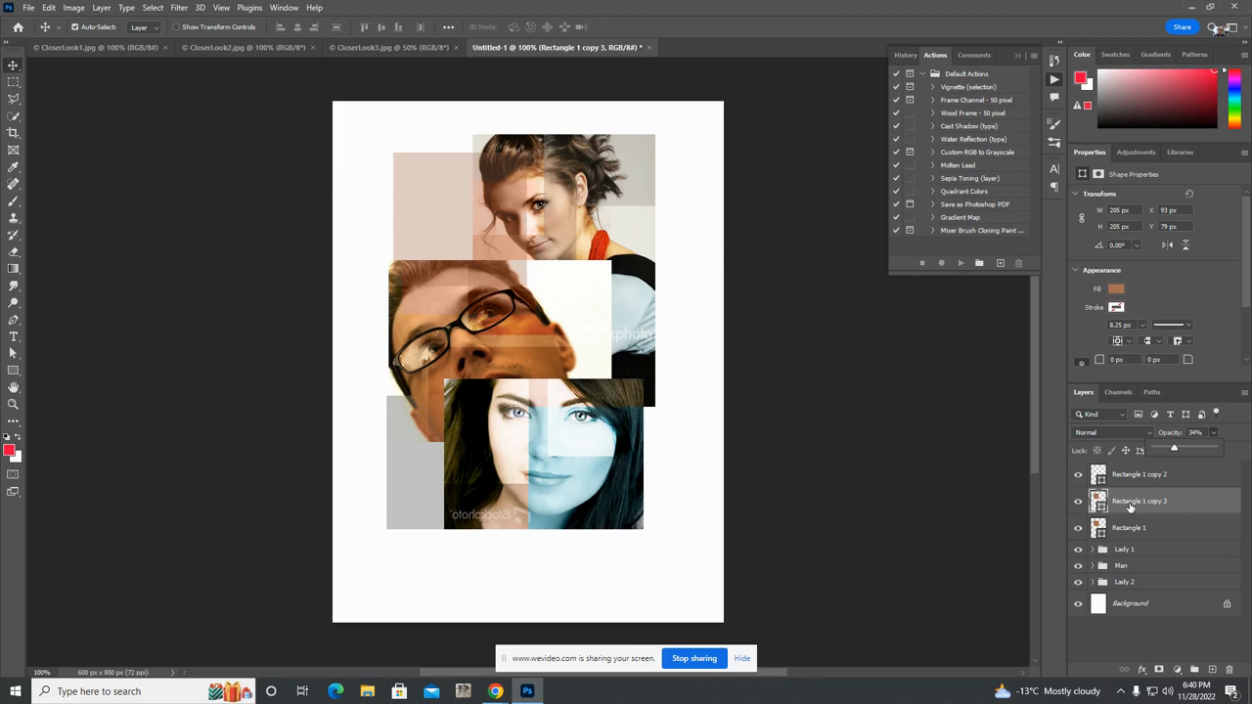
pyautogui.moveTo(1130, 506); pyautogui.dragTo(1124, 566)
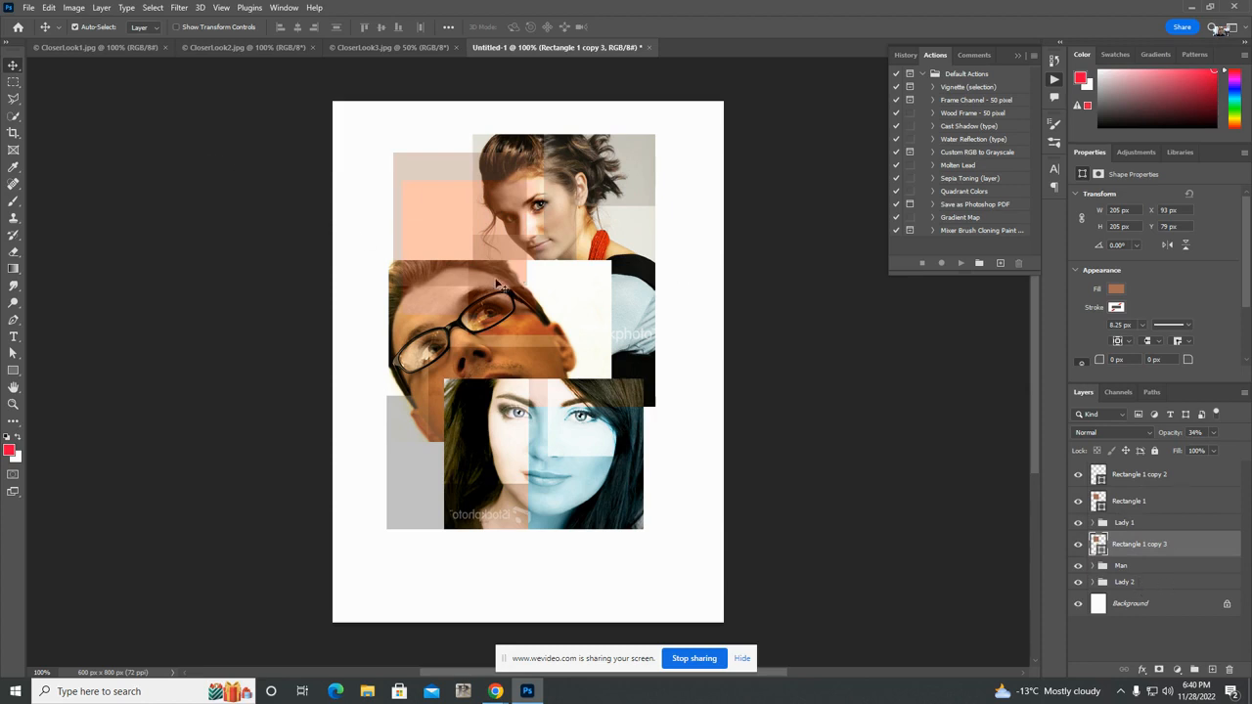
pyautogui.moveTo(1137, 548); pyautogui.dragTo(1137, 502)
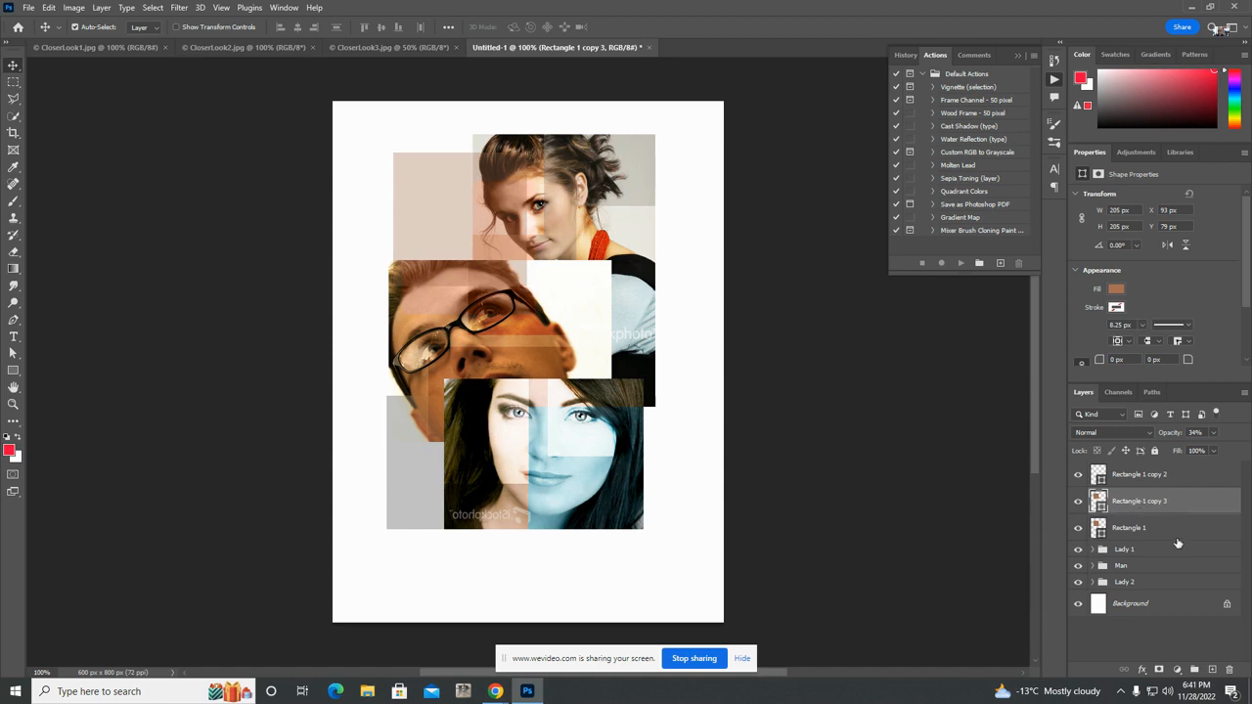
pyautogui.moveTo(1125, 506); pyautogui.dragTo(1128, 474)
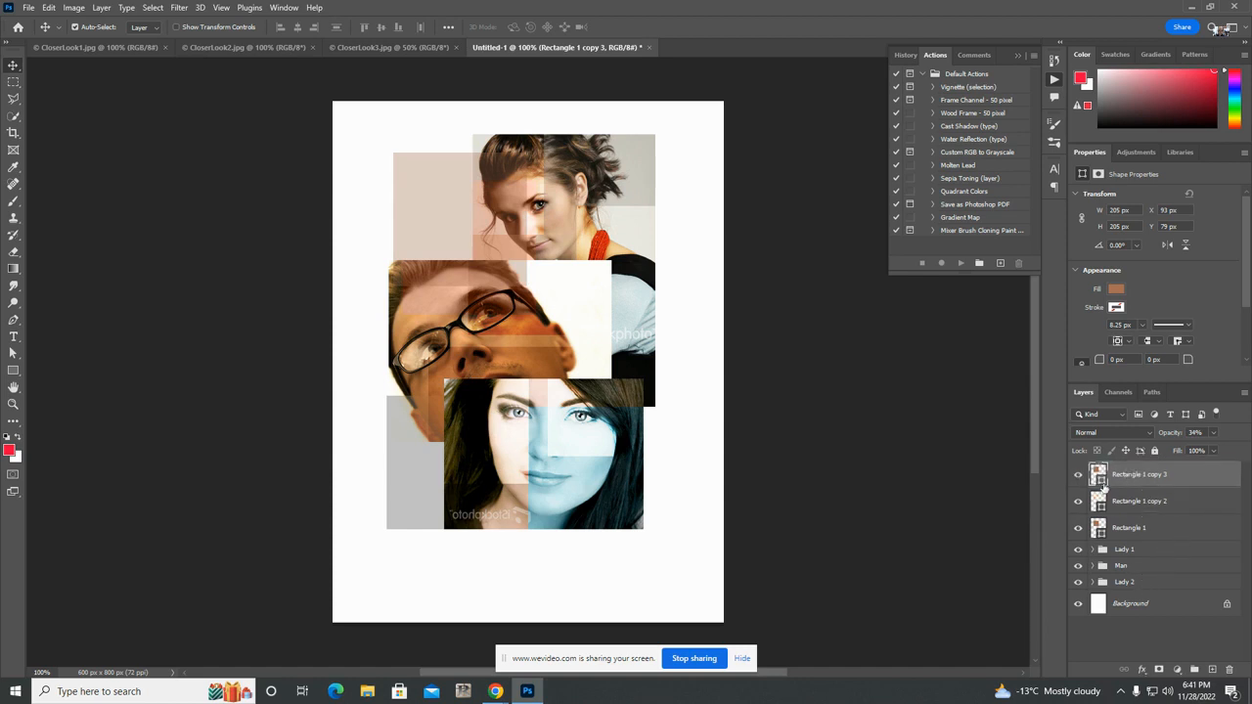
# - Compare the composite with Rectangle 1 copy 3 hidden and with it below the Lady 1 group, returning its layer to the top
pyautogui.click(1078, 477)
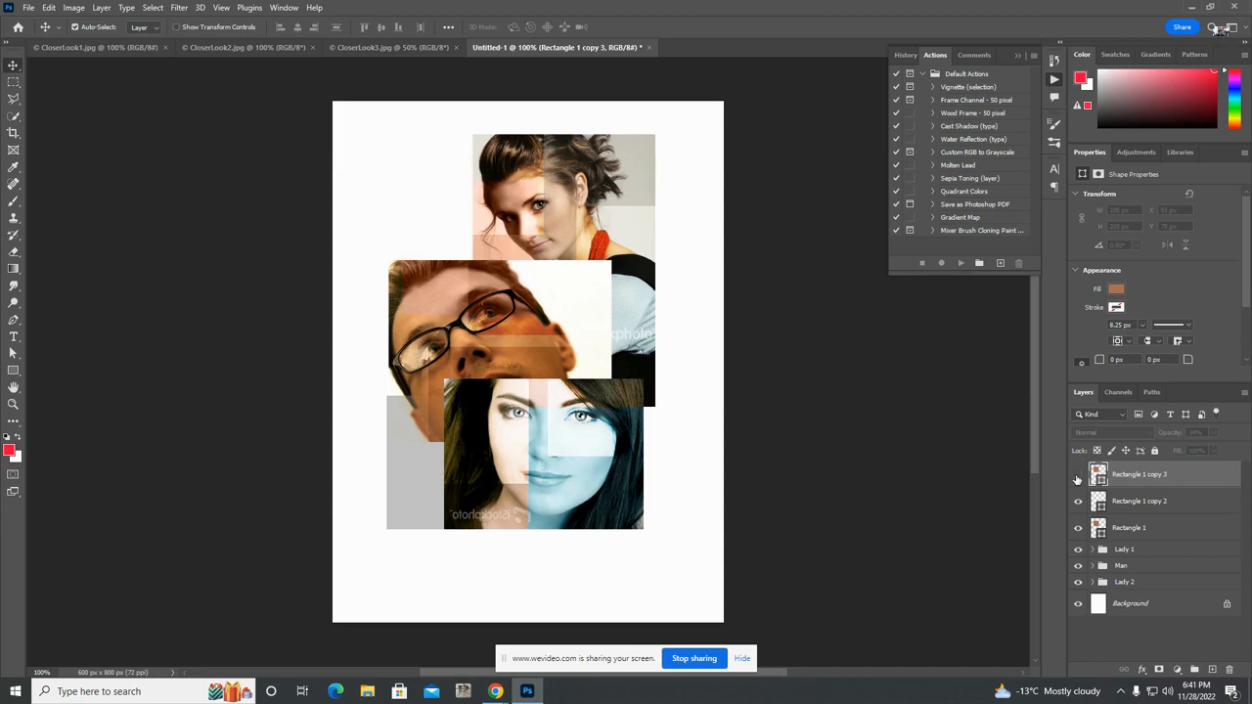
pyautogui.click(1079, 478)
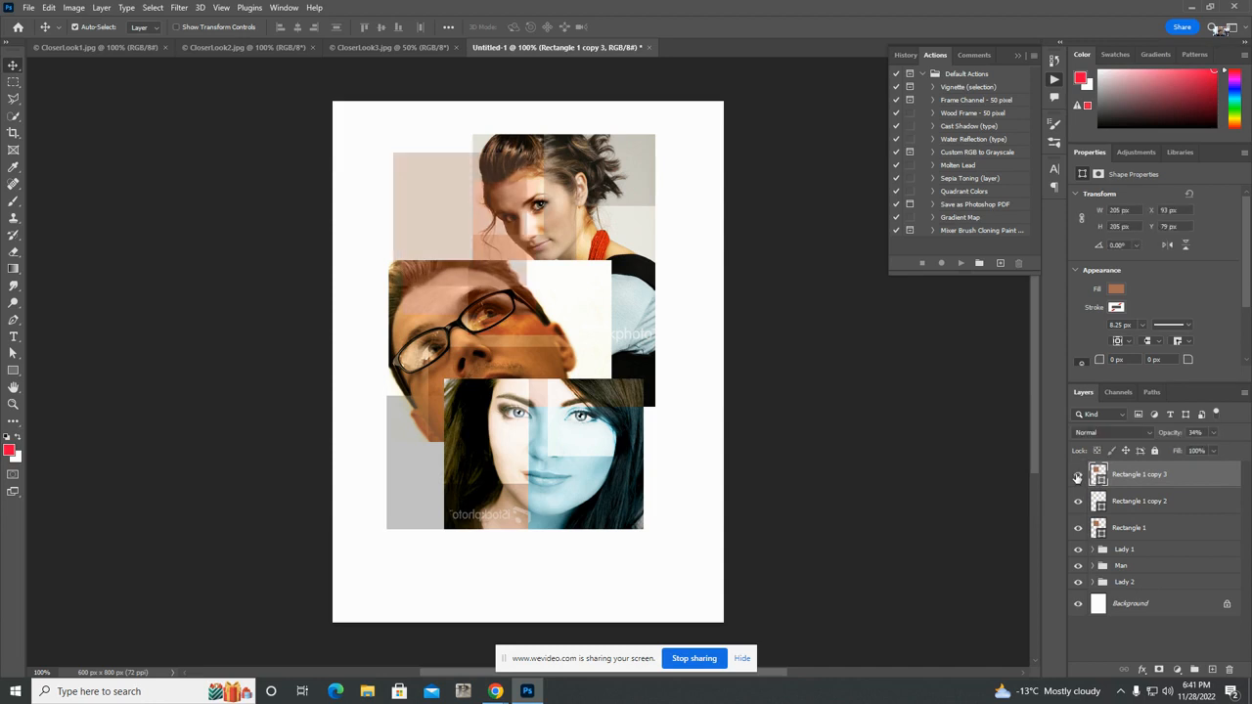
pyautogui.moveTo(1142, 479); pyautogui.dragTo(1144, 561)
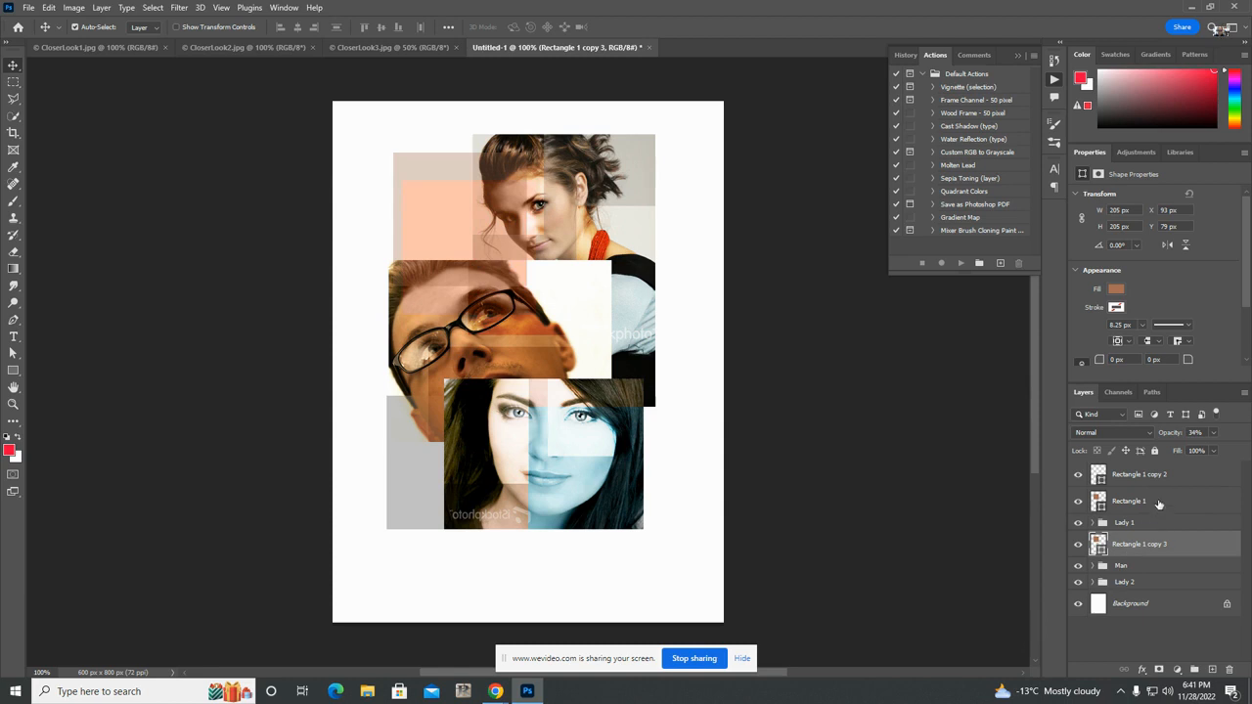
pyautogui.moveTo(1134, 549); pyautogui.dragTo(1145, 476)
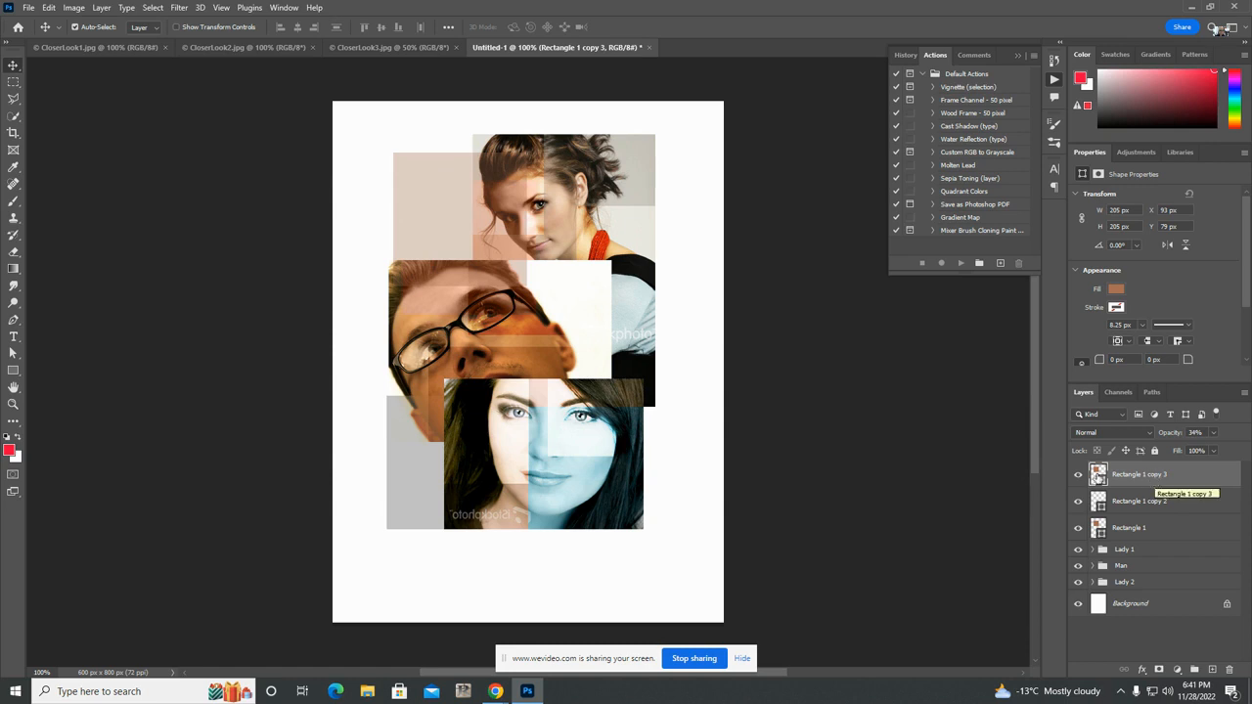
# - Recolour the fill of the Rectangle 1 copy 3 square to a warmer, pinker orange
pyautogui.moveTo(10, 359); pyautogui.dragTo(42, 349)
pyautogui.click(460, 213)
pyautogui.click(1119, 291)
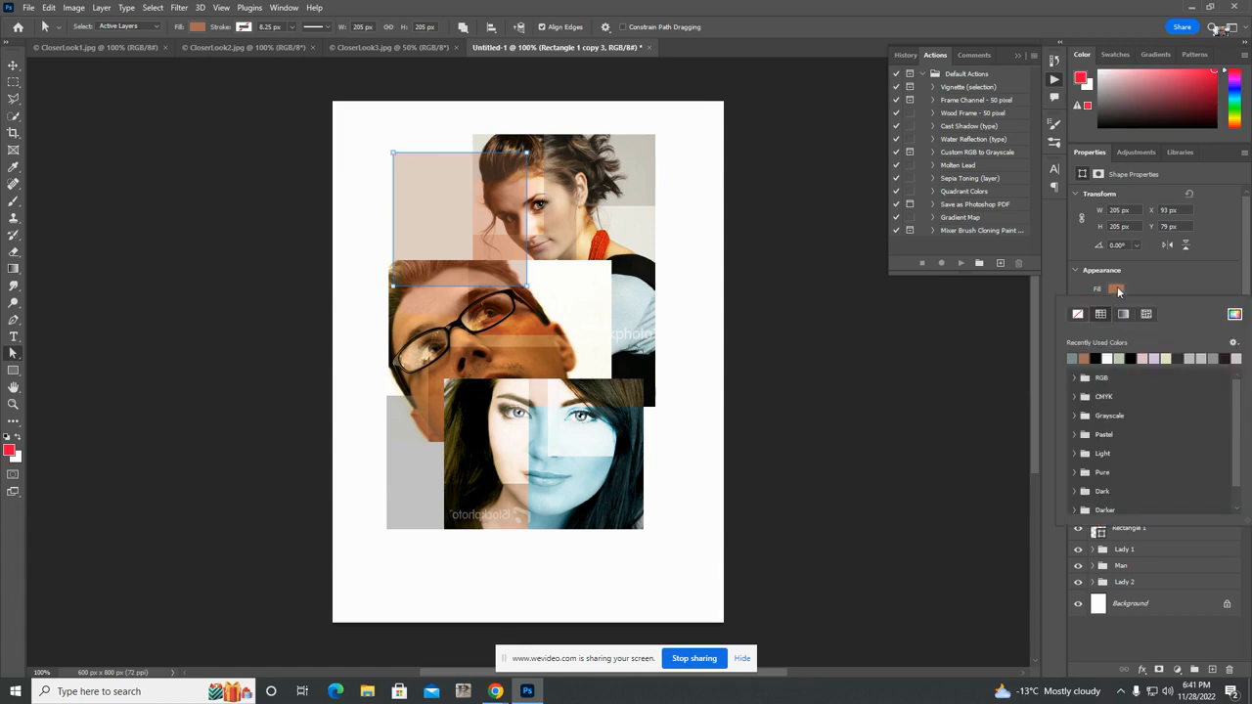
pyautogui.click(1235, 314)
pyautogui.moveTo(547, 203)
pyautogui.mouseDown()
pyautogui.moveTo(541, 212)
pyautogui.moveTo(549, 203)
pyautogui.mouseUp()
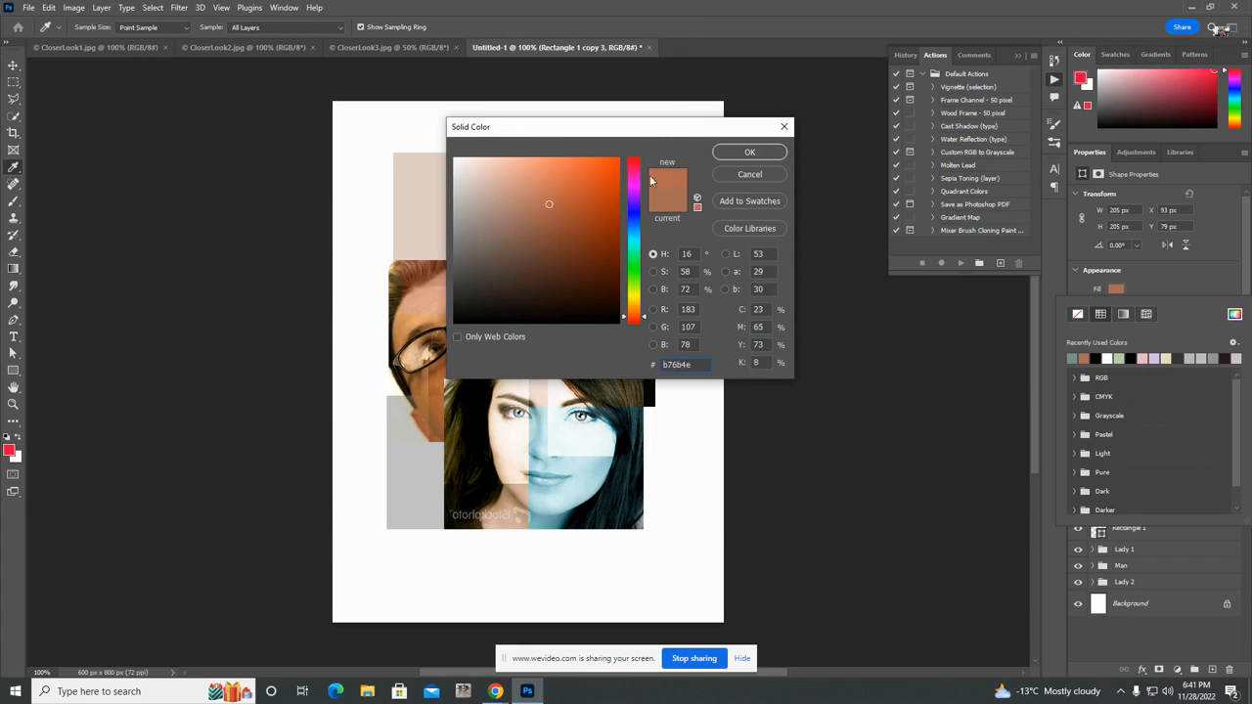
pyautogui.click(749, 154)
pyautogui.click(13, 65)
pyautogui.click(118, 130)
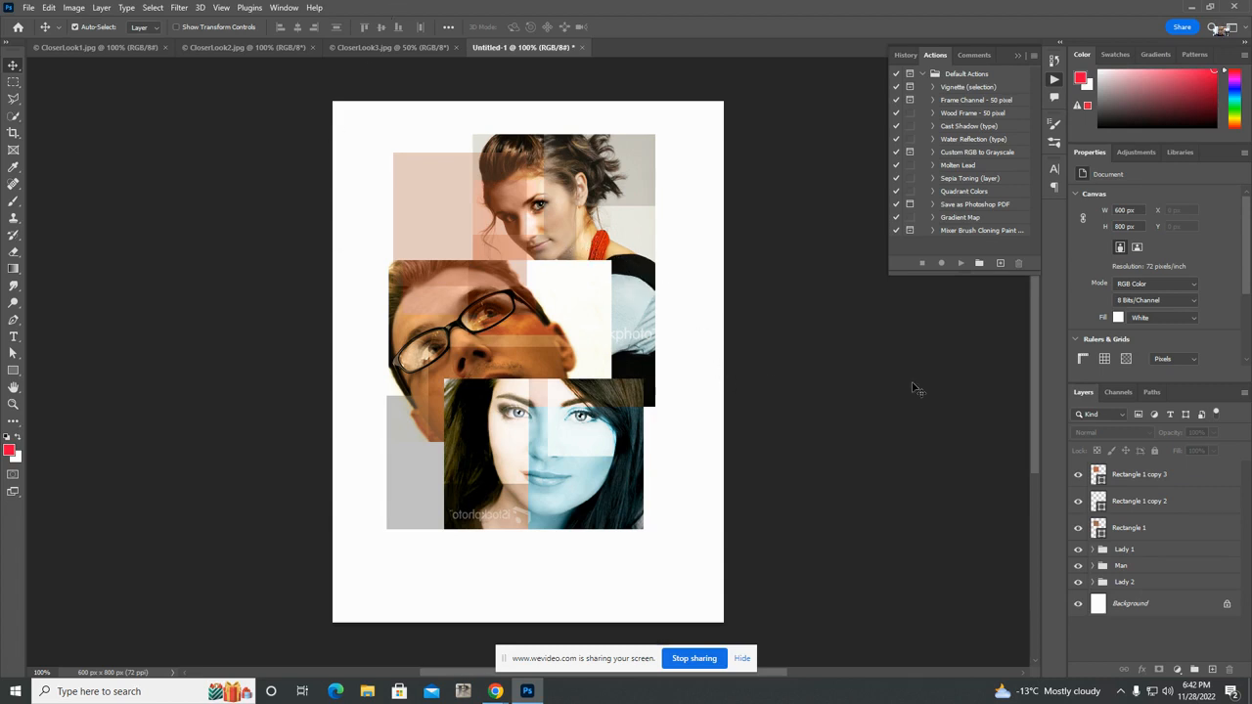
# - On the Man layer inside the Man group, marquee-select a strip about 80 × 229 px over the white area beside the man's ear
pyautogui.click(1121, 569)
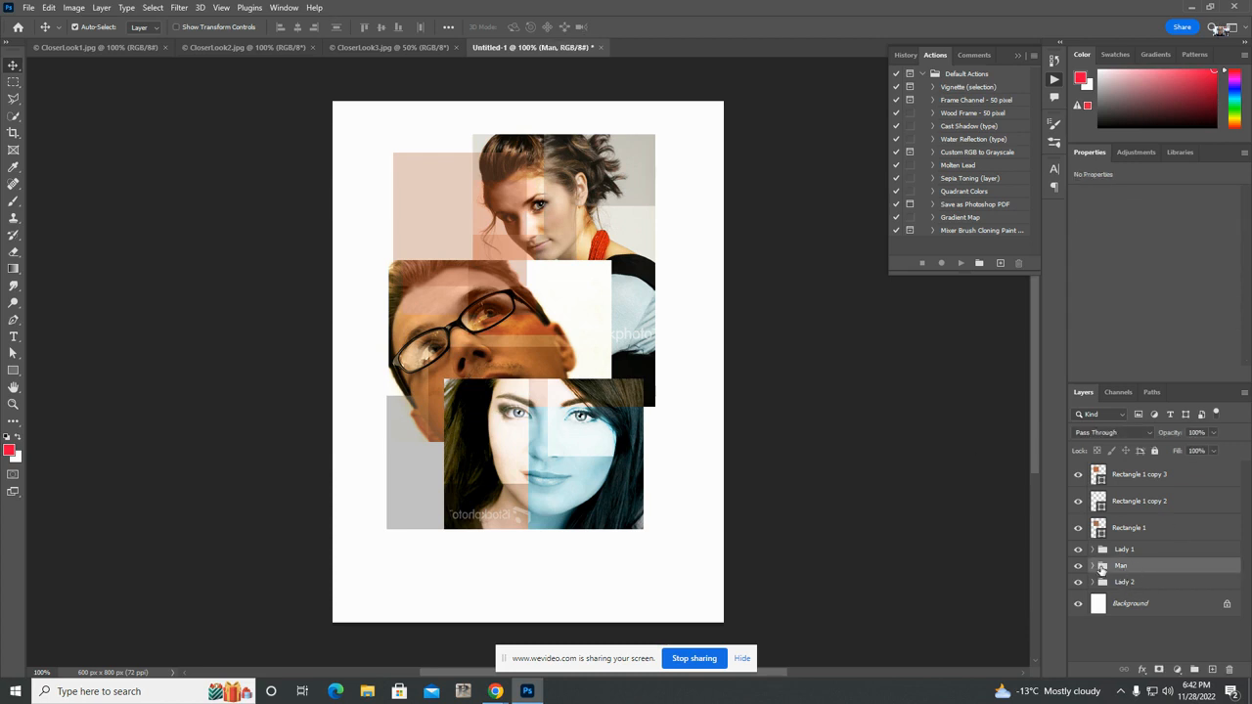
pyautogui.click(1093, 566)
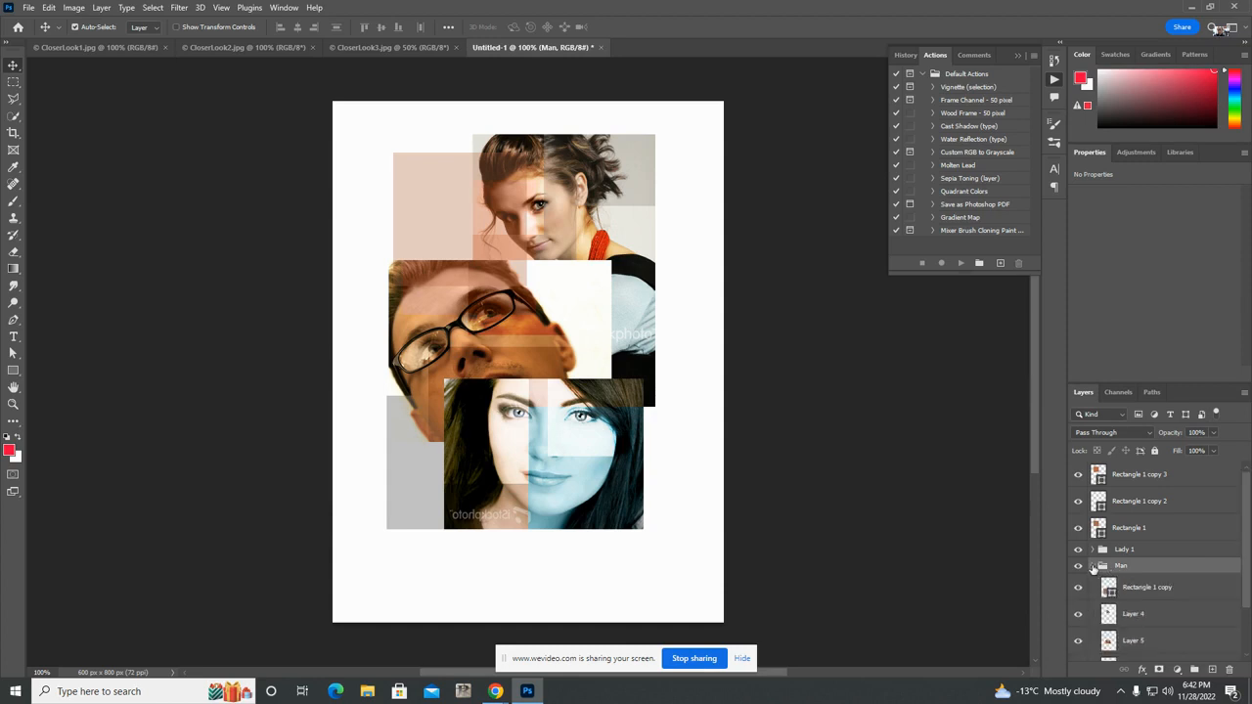
pyautogui.scroll(-2, 1135, 584)
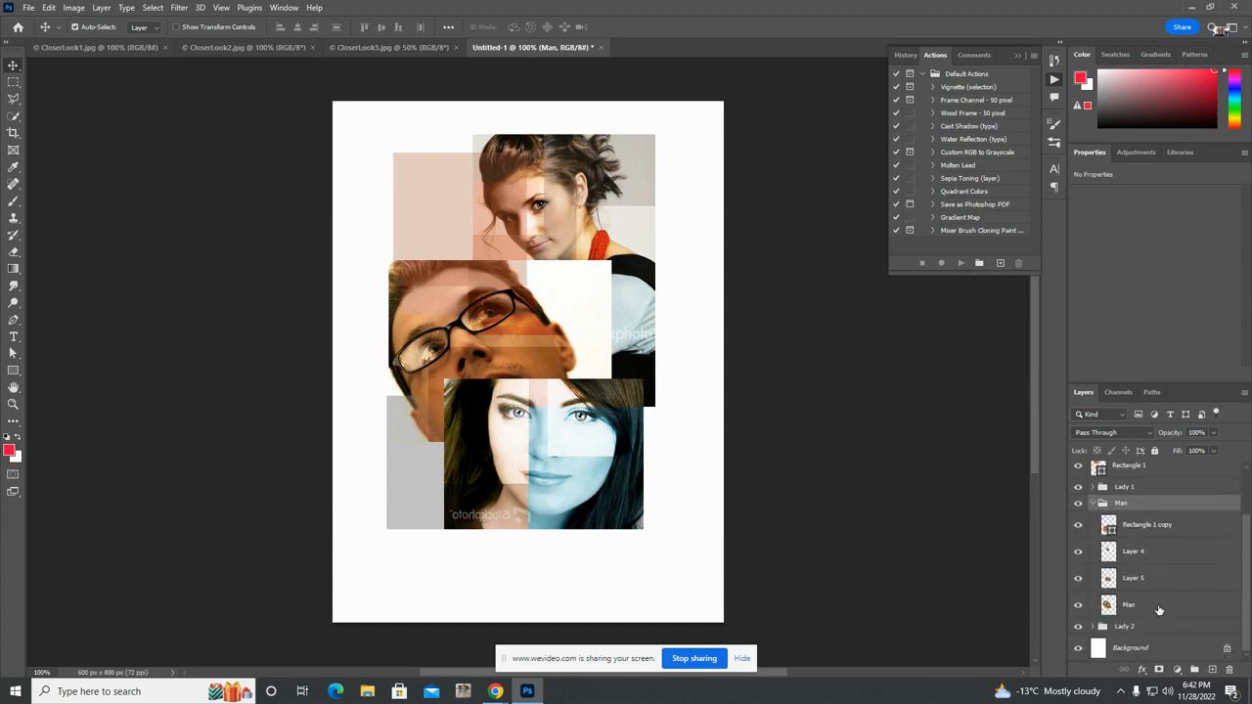
pyautogui.click(1160, 610)
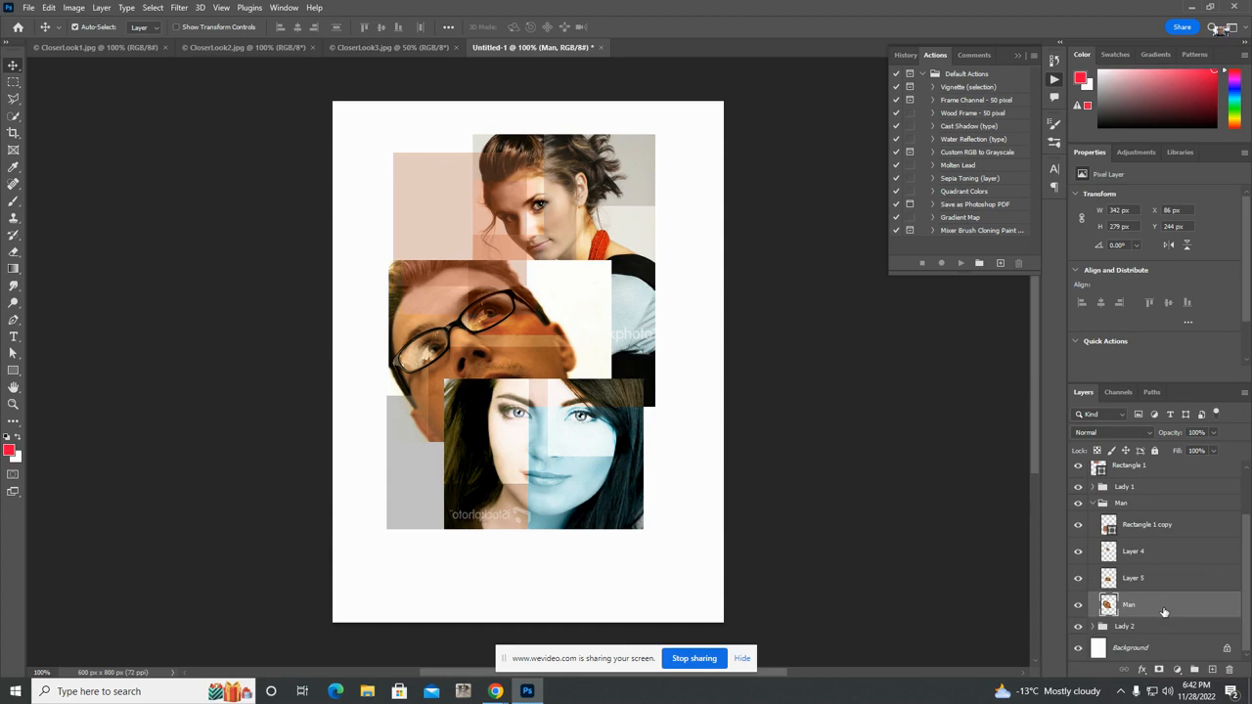
pyautogui.click(10, 84)
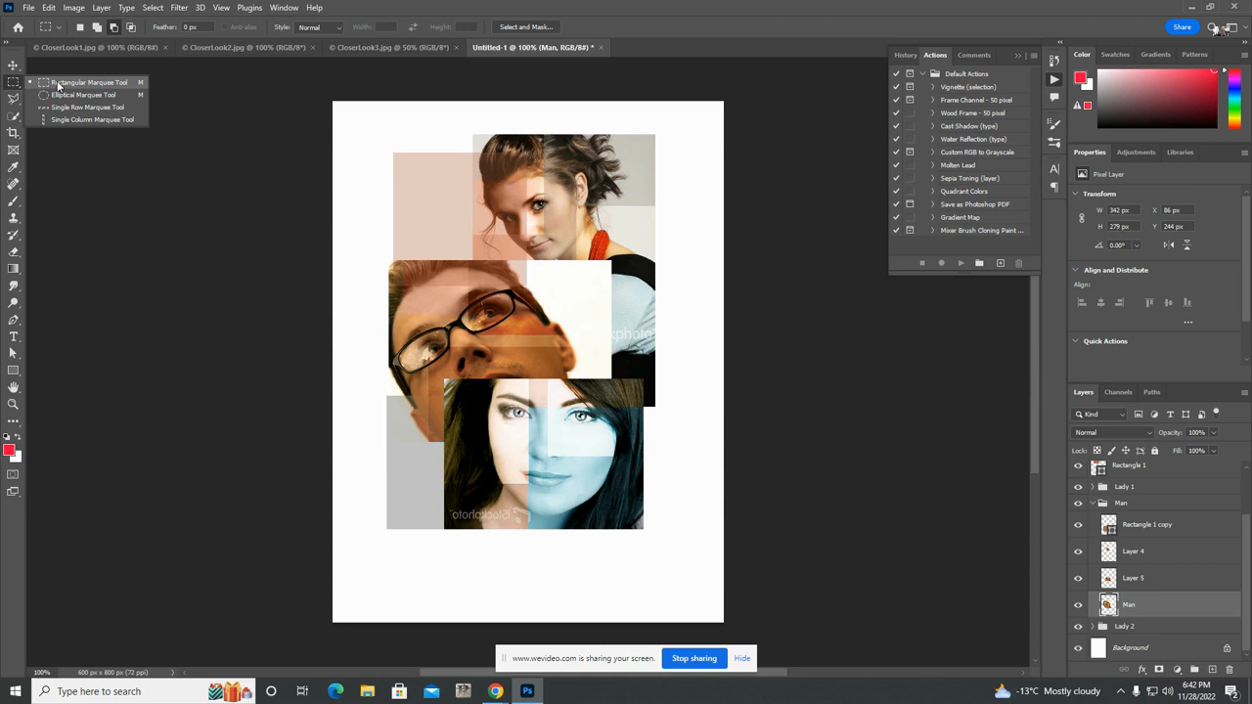
pyautogui.click(58, 86)
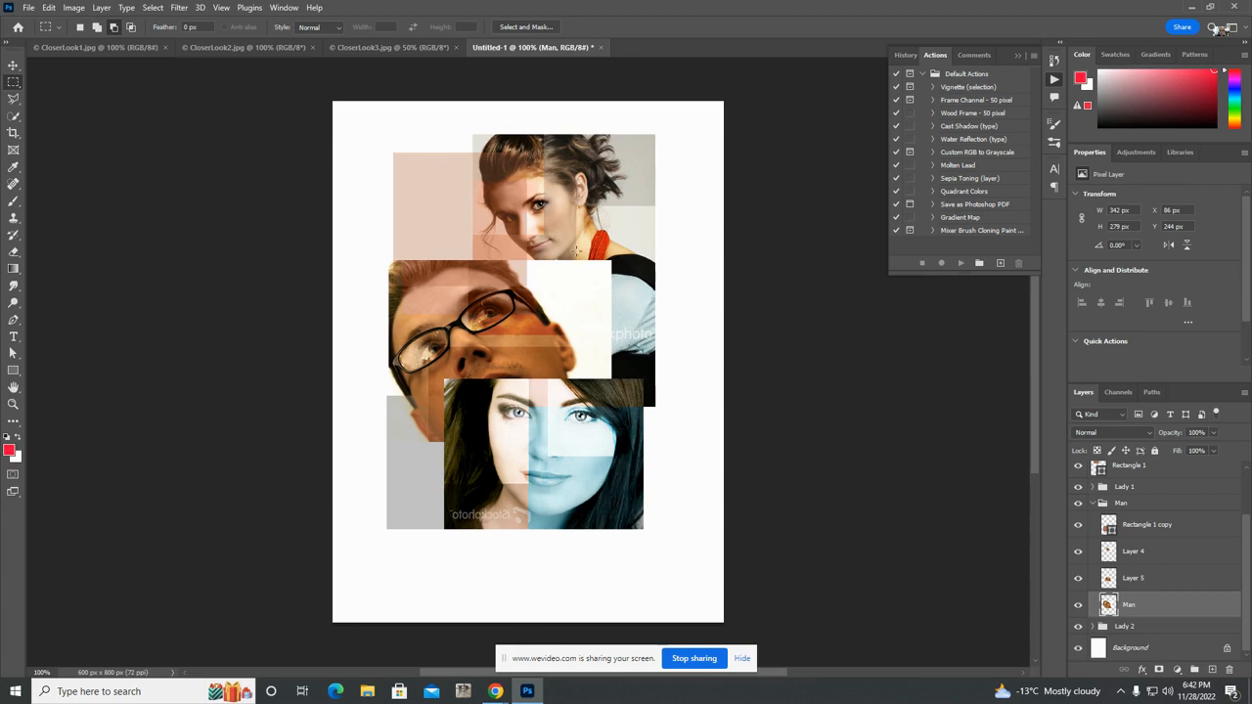
pyautogui.moveTo(573, 251); pyautogui.dragTo(627, 402)
# - Narrow the selection to 95% width on the man's side, delete the selected white strip from the Man layer and deselect
pyautogui.click(76, 9)
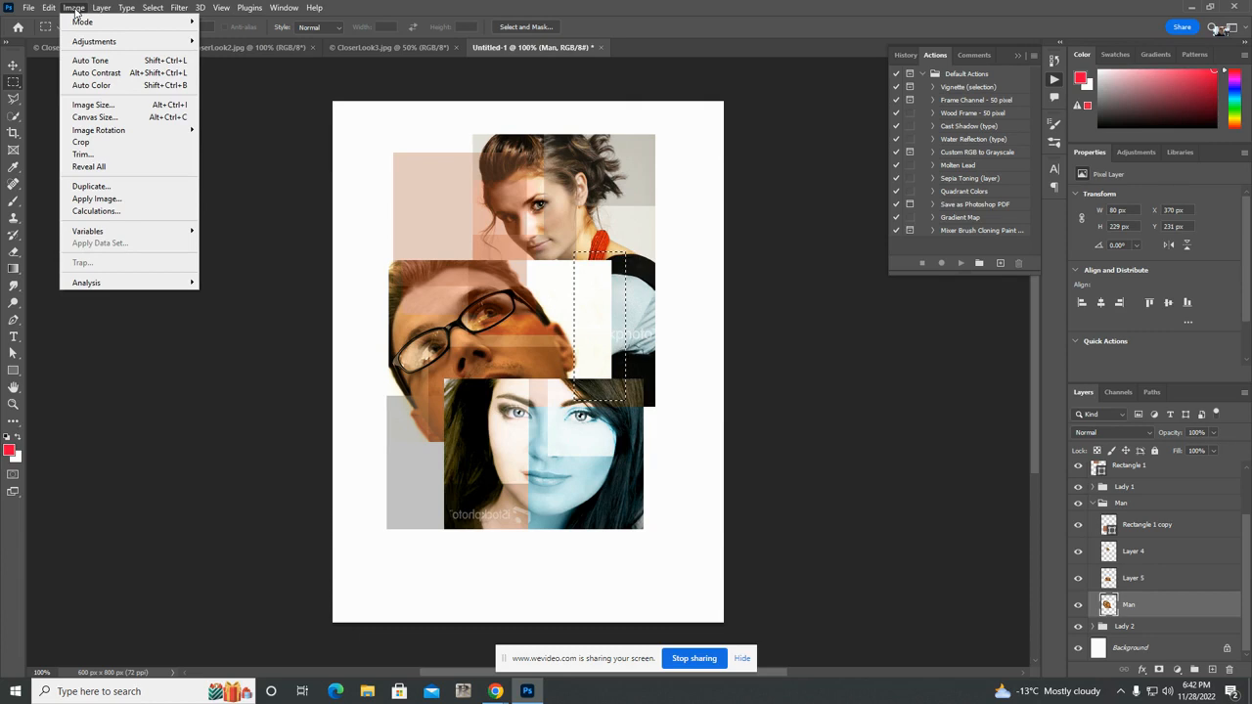
pyautogui.moveTo(154, 8)
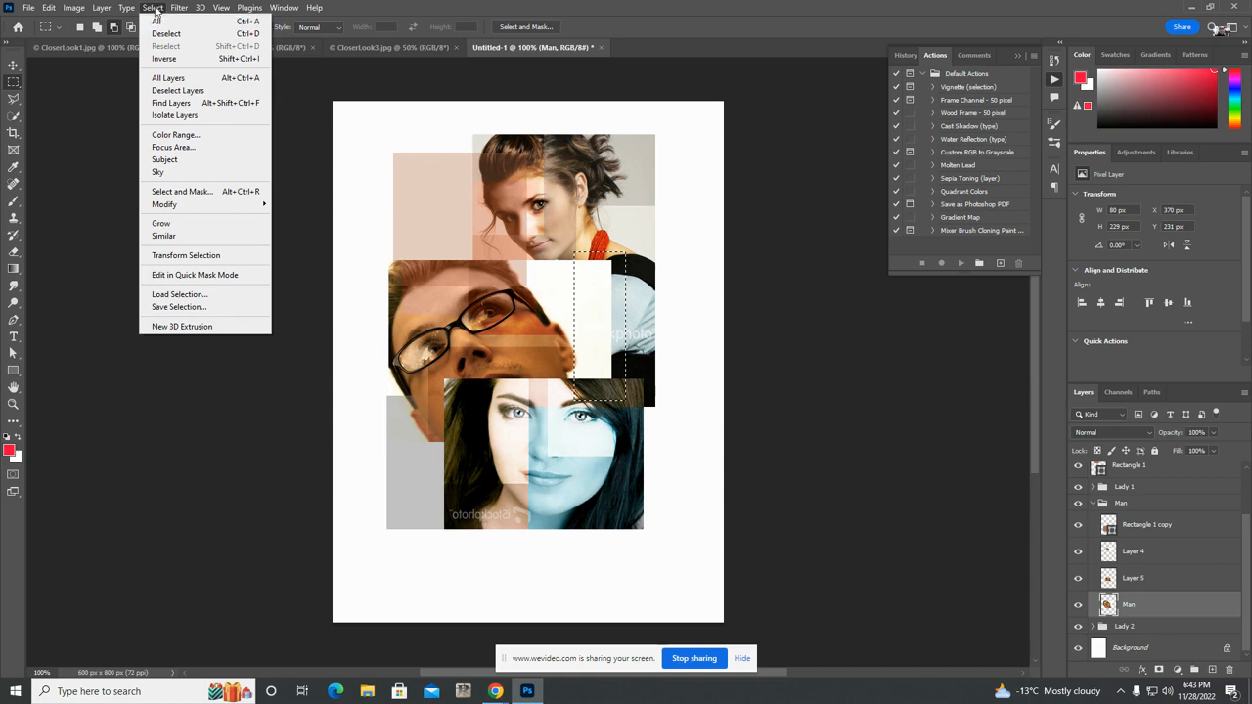
pyautogui.click(190, 255)
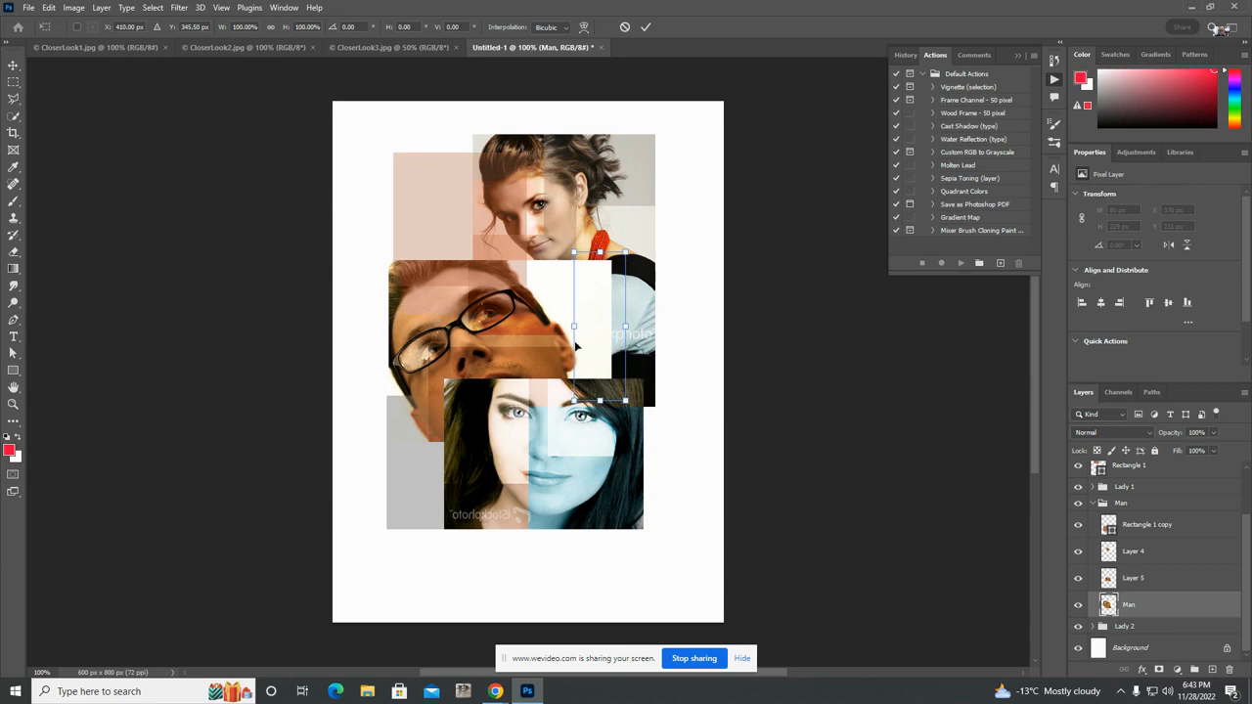
pyautogui.moveTo(573, 326); pyautogui.dragTo(577, 327)
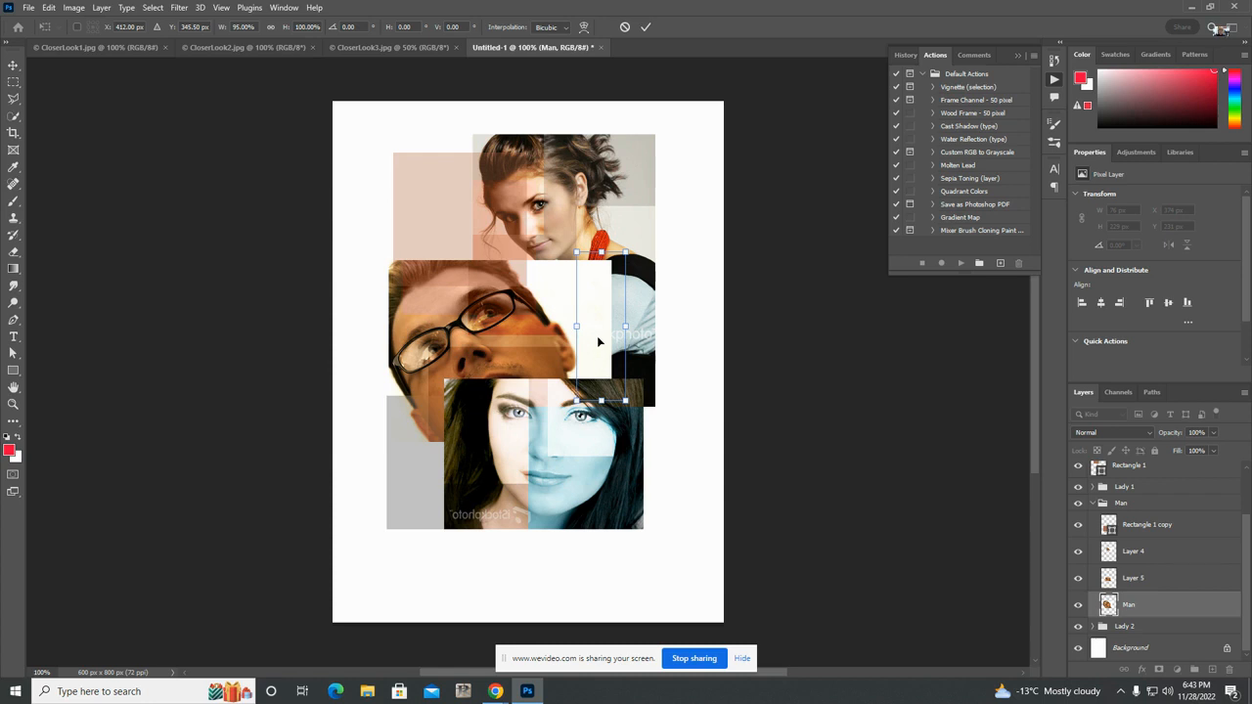
pyautogui.press('Return')
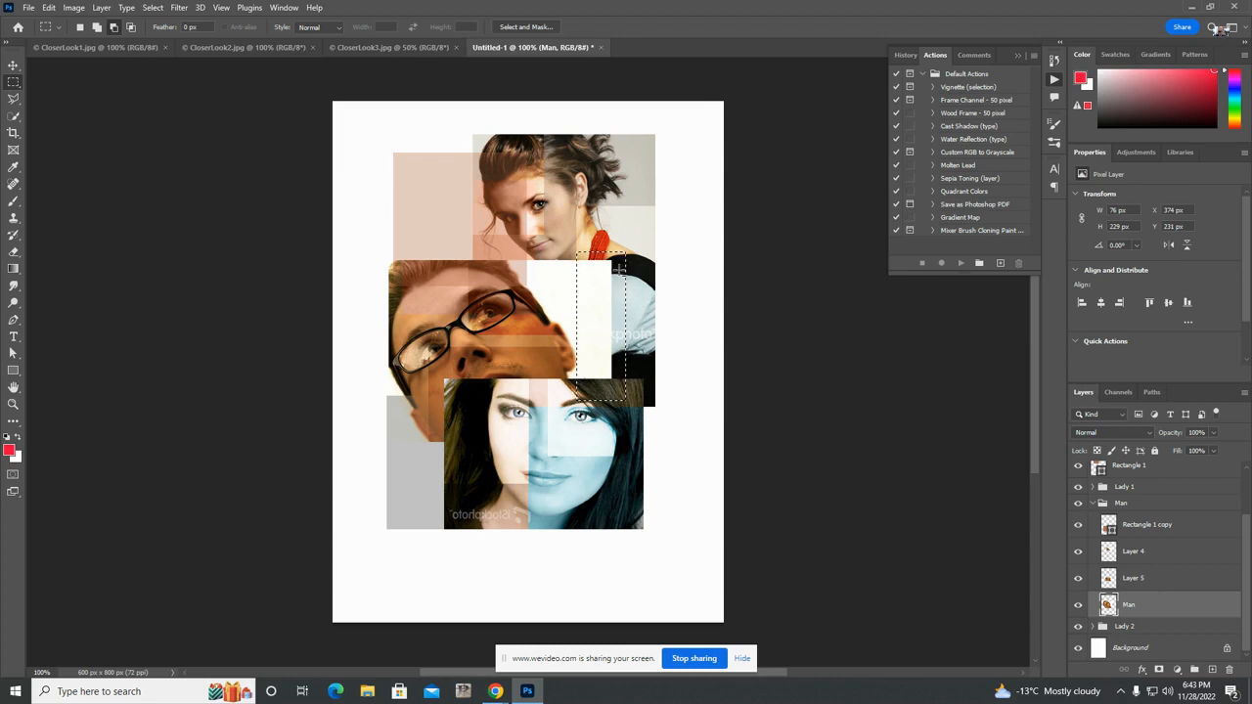
pyautogui.press('Delete')
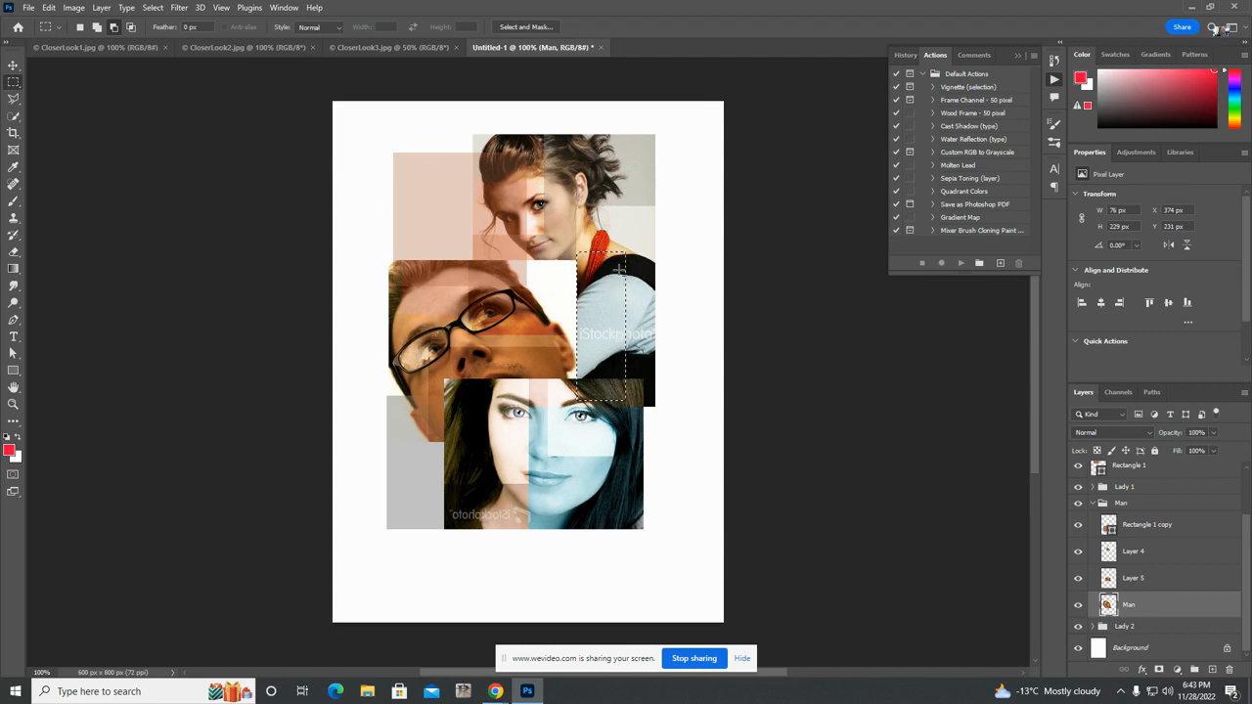
pyautogui.click(623, 277)
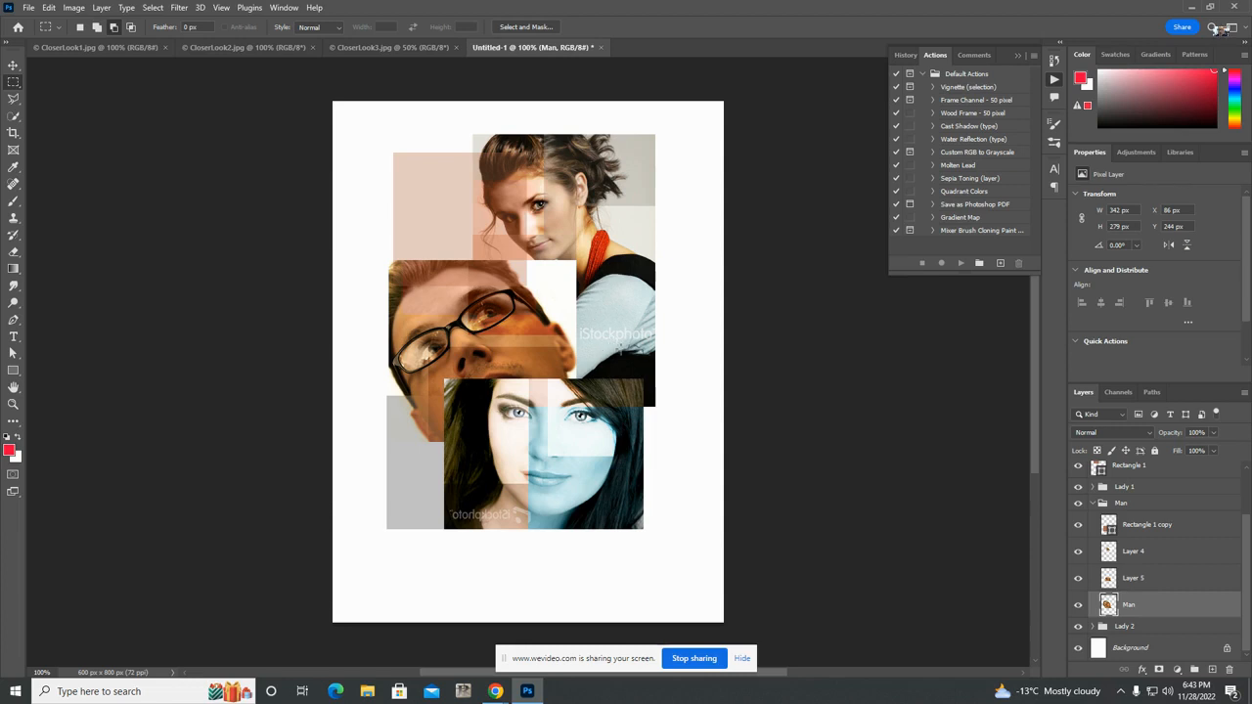
pyautogui.click(13, 64)
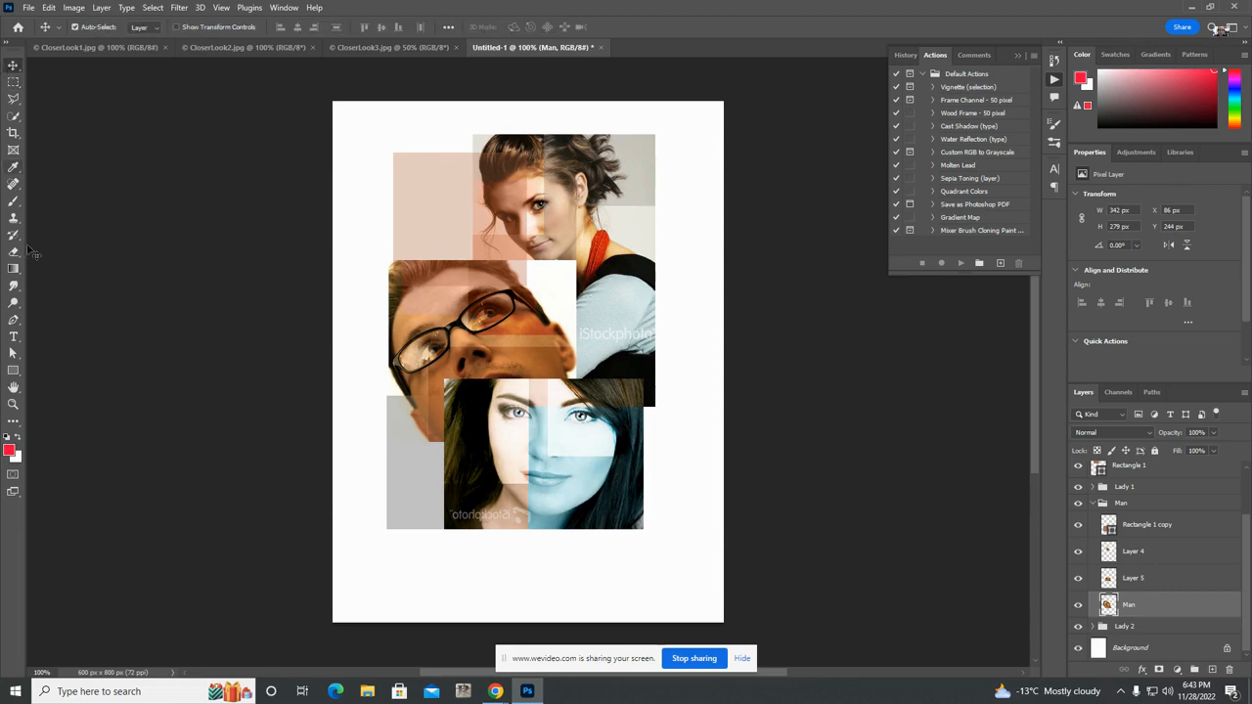
pyautogui.click(13, 371)
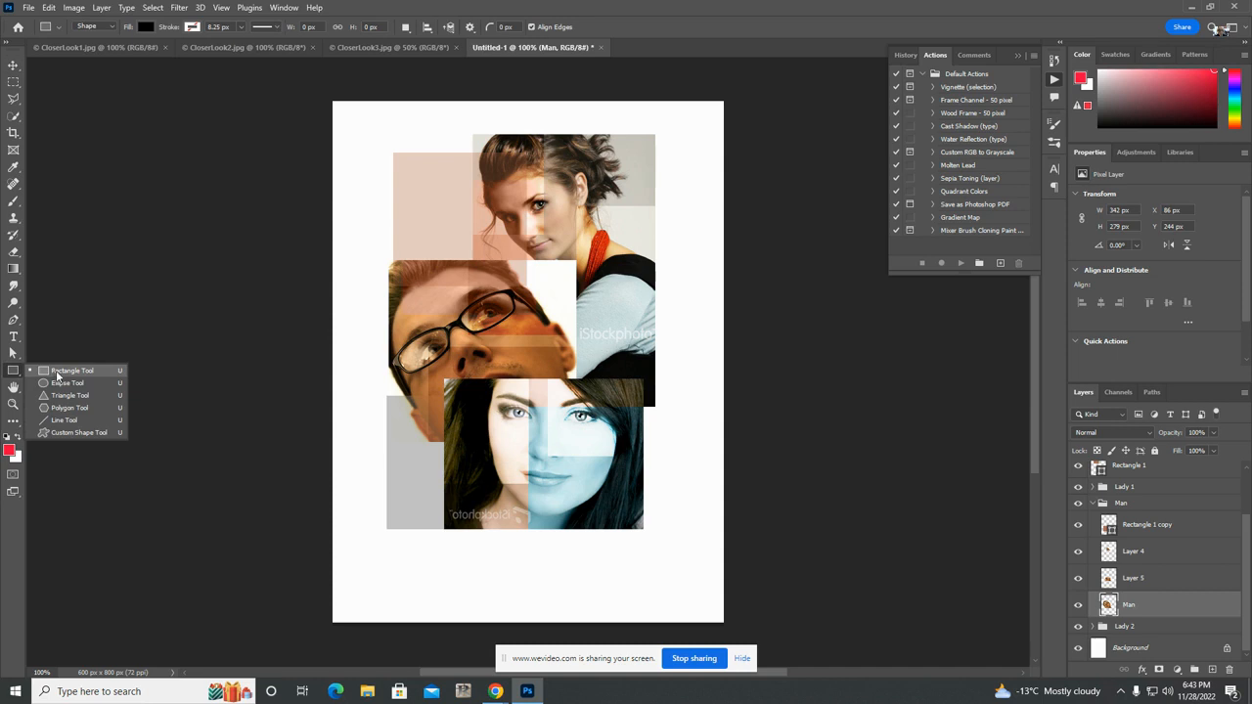
pyautogui.click(57, 376)
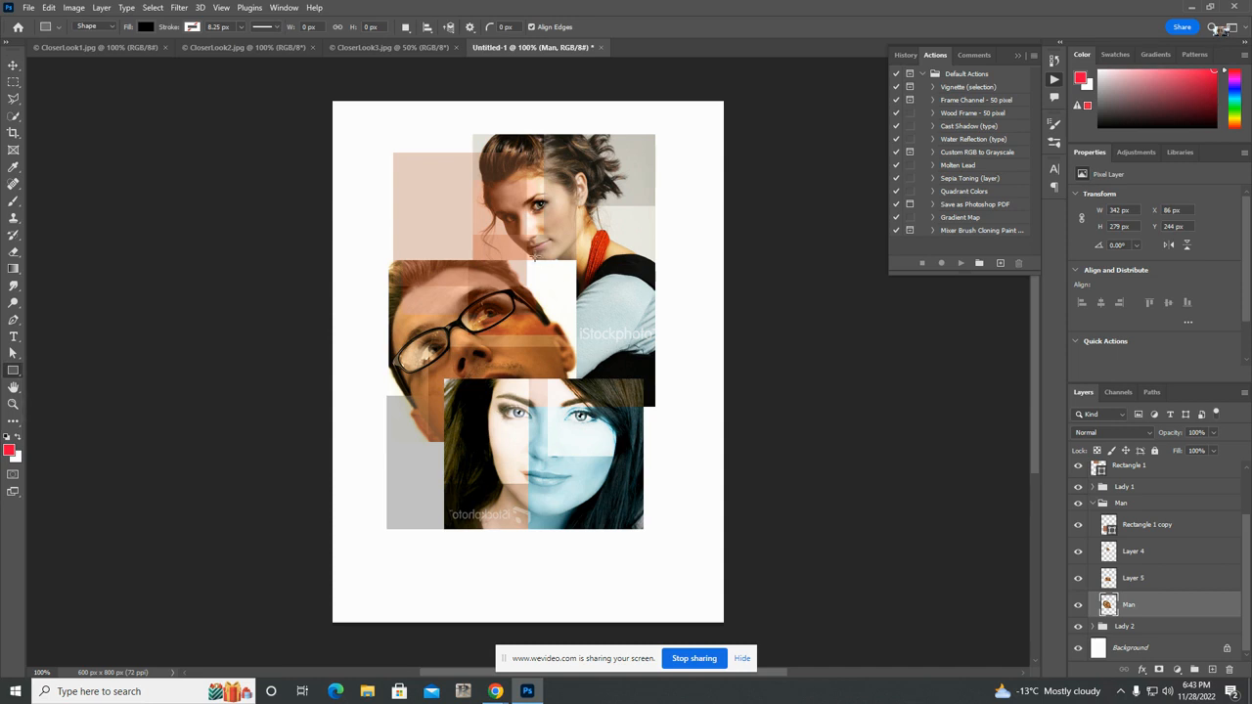
pyautogui.moveTo(523, 259); pyautogui.dragTo(618, 389)
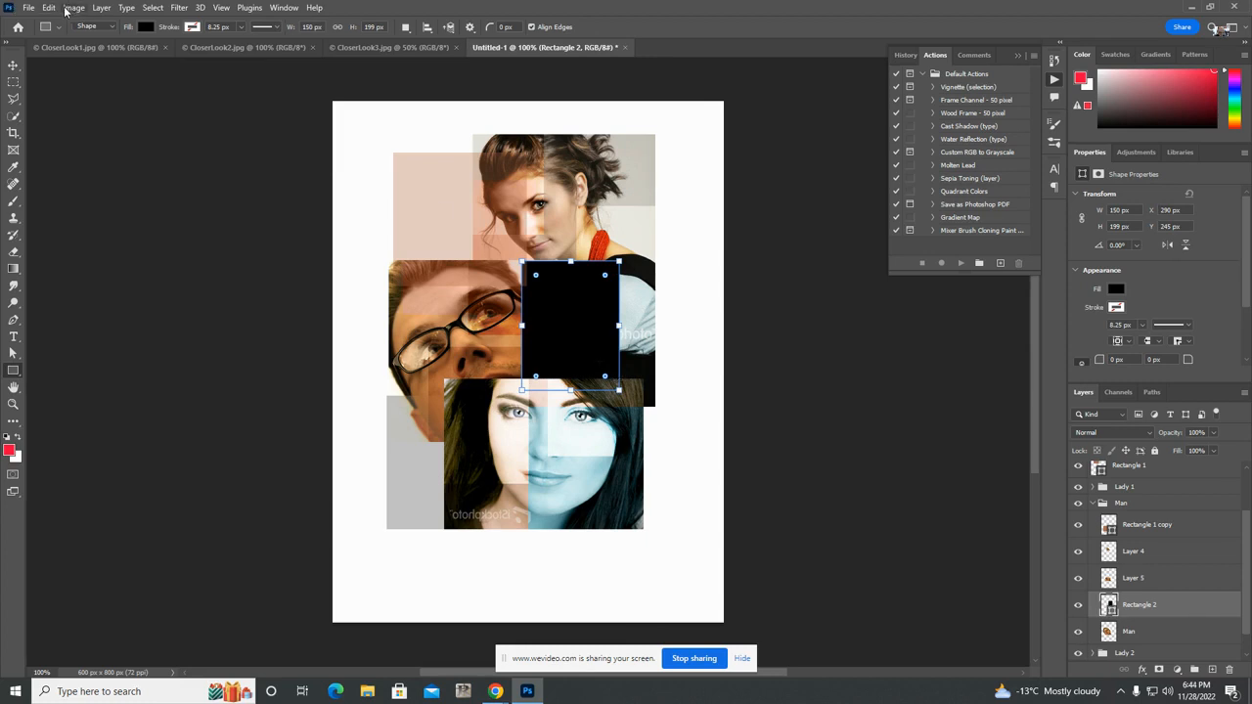
pyautogui.press('Delete')
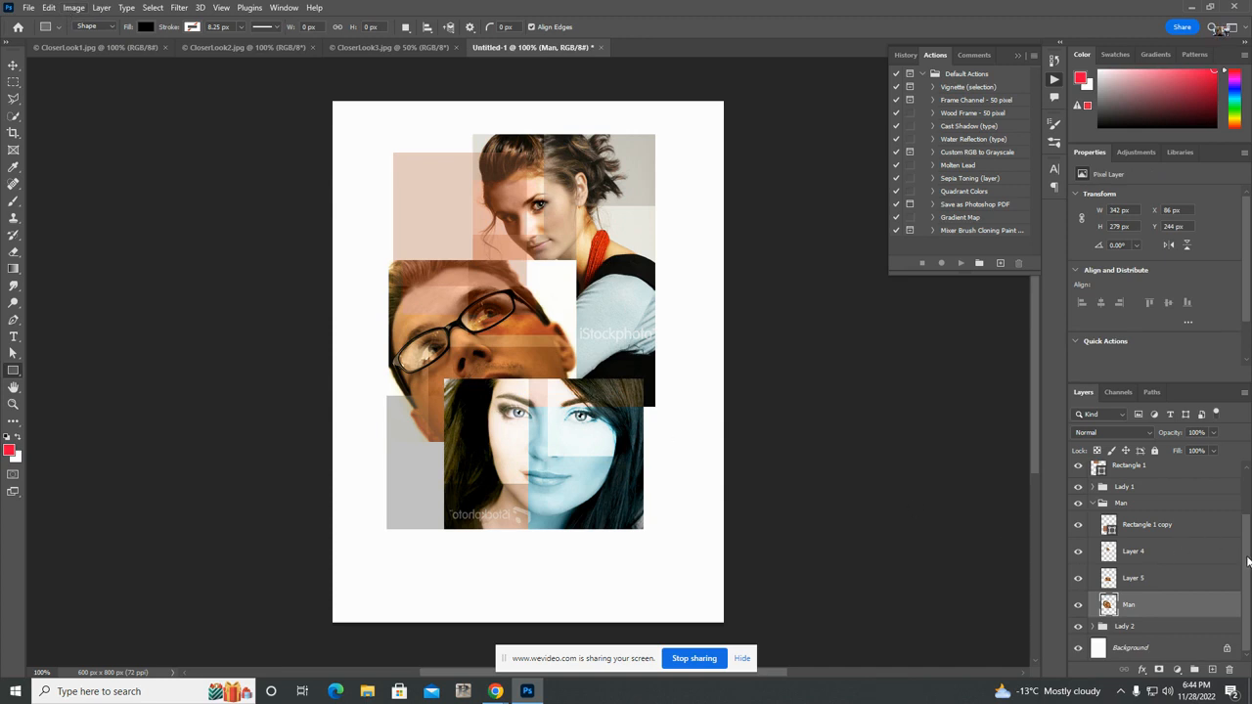
# - Duplicate the Rectangle 1 copy 2 layer as Rectangle 1 copy 4 and move the copy to about X 290 px, Y 244 px, over the man's ear
pyautogui.click(1094, 504)
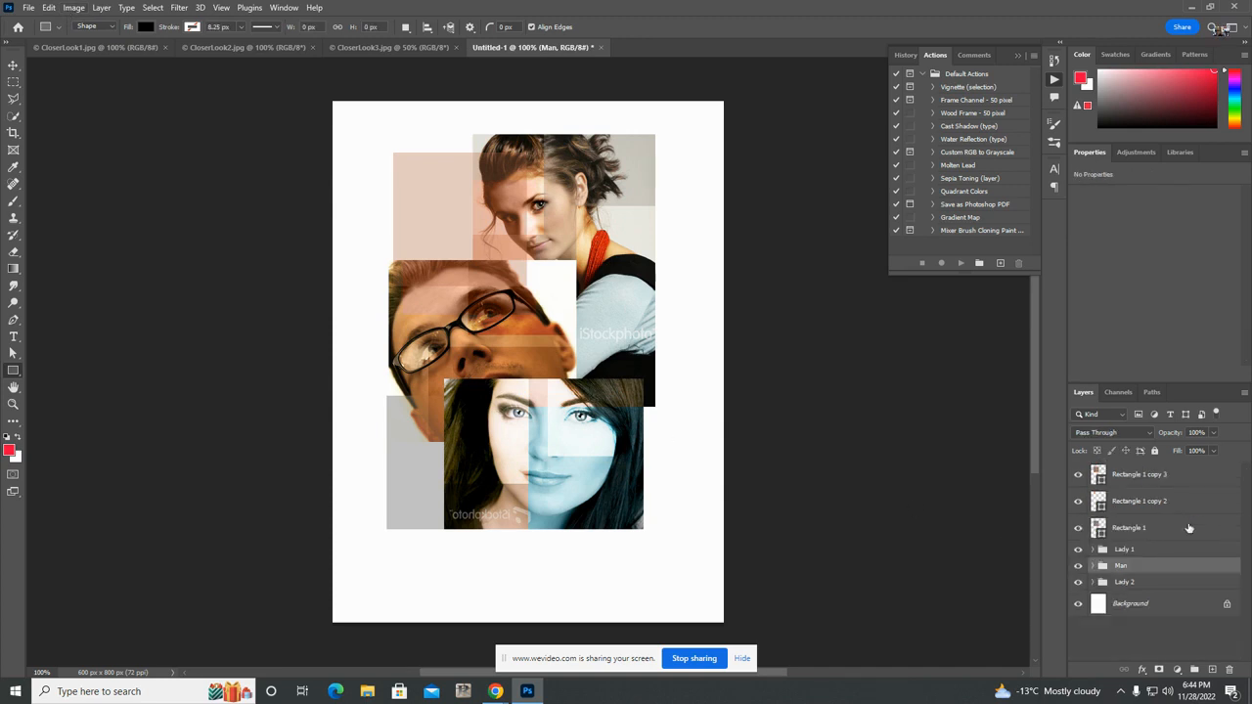
pyautogui.click(1077, 503)
pyautogui.click(1079, 503)
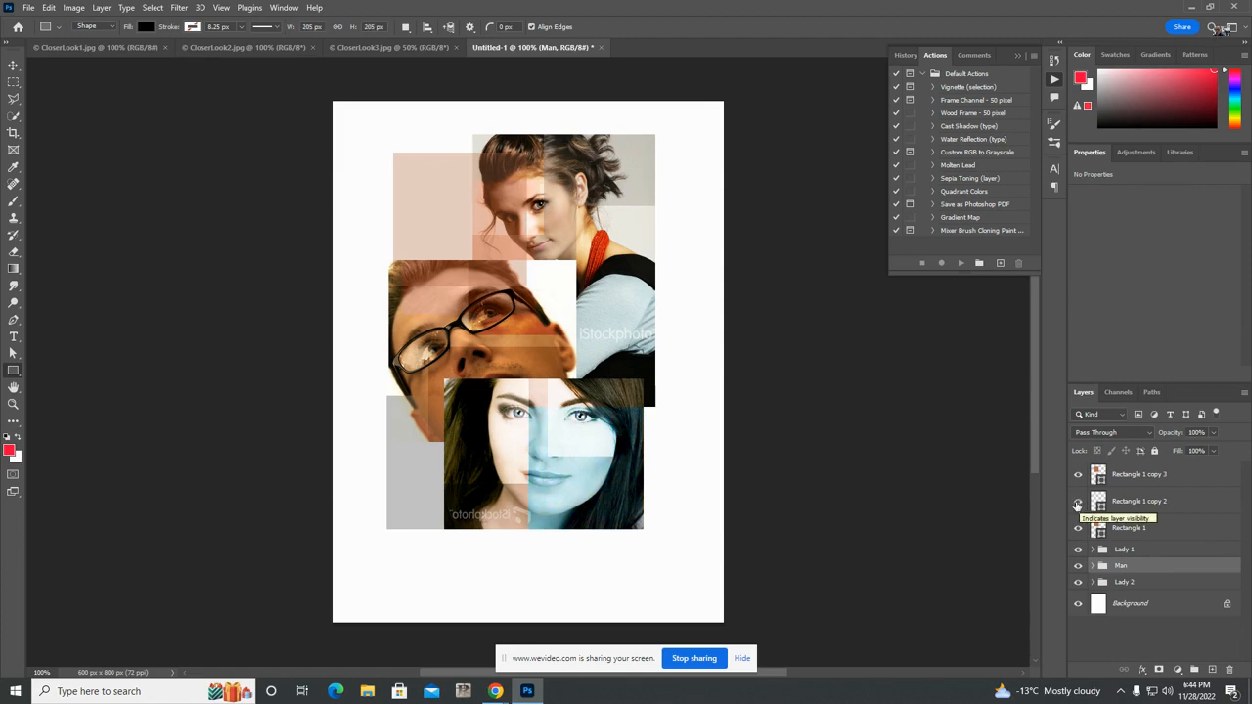
pyautogui.click(1140, 502)
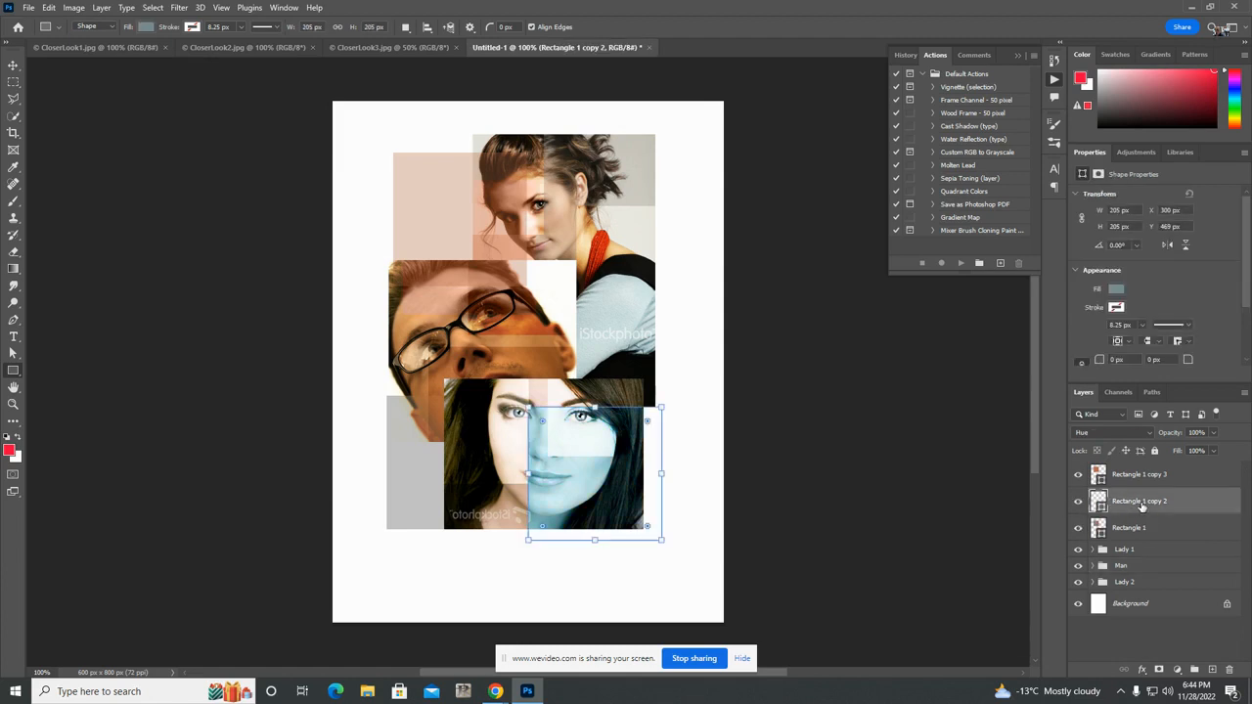
pyautogui.rightClick(1140, 504)
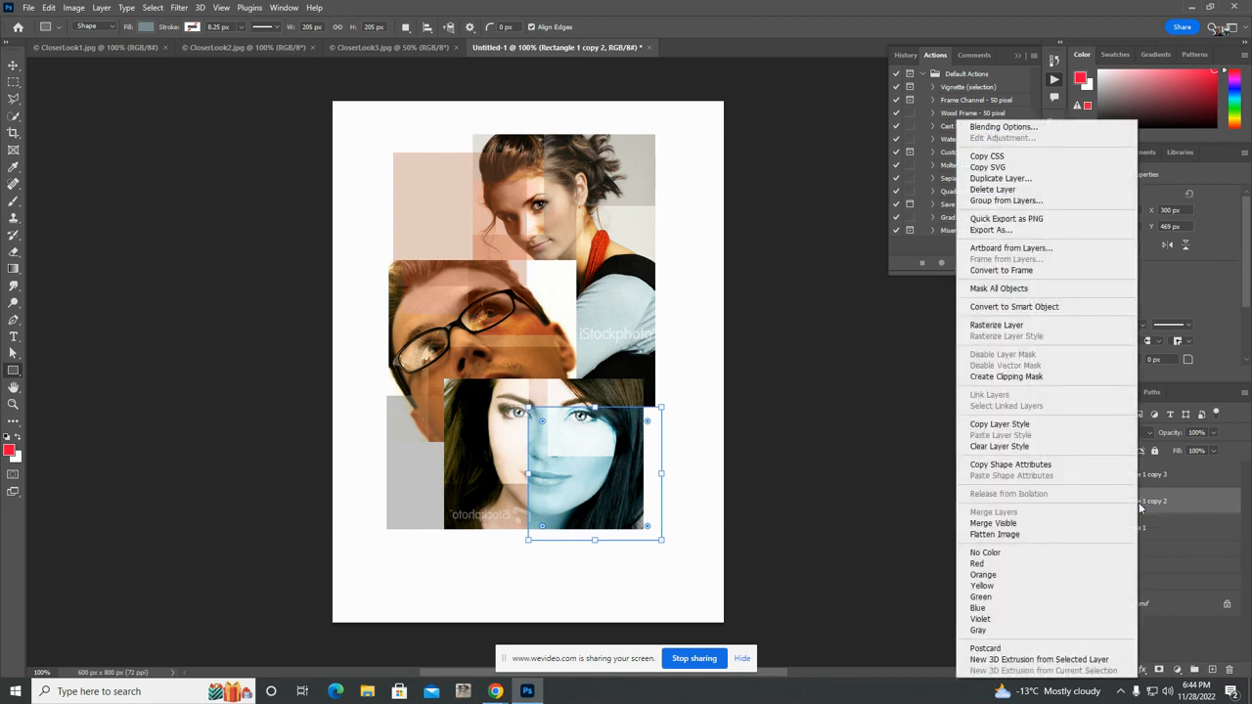
pyautogui.click(1011, 179)
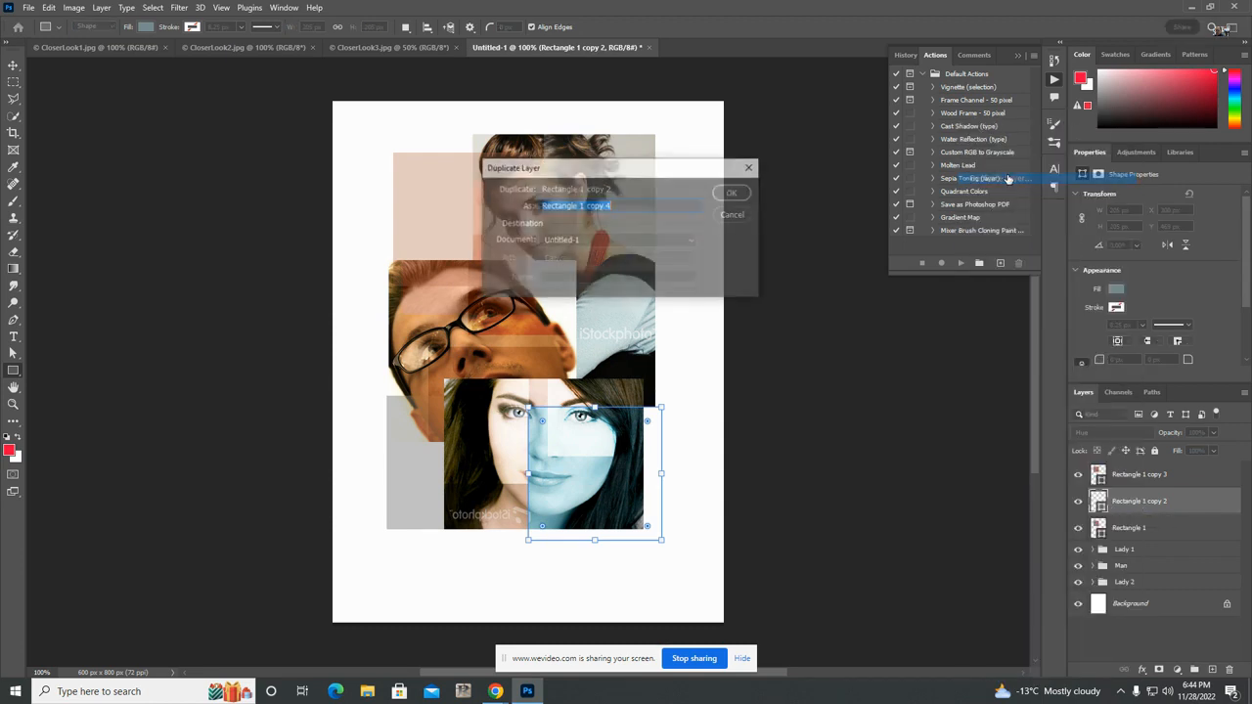
pyautogui.click(736, 192)
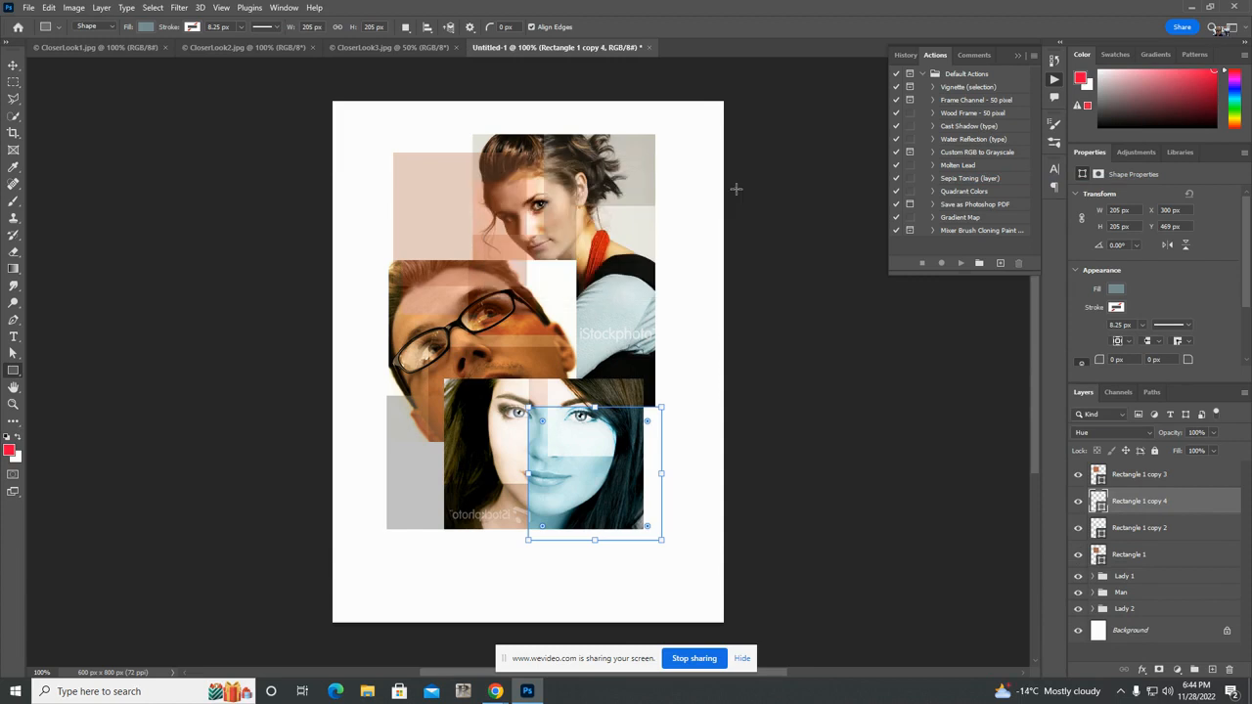
pyautogui.click(13, 67)
pyautogui.moveTo(588, 503); pyautogui.dragTo(583, 358)
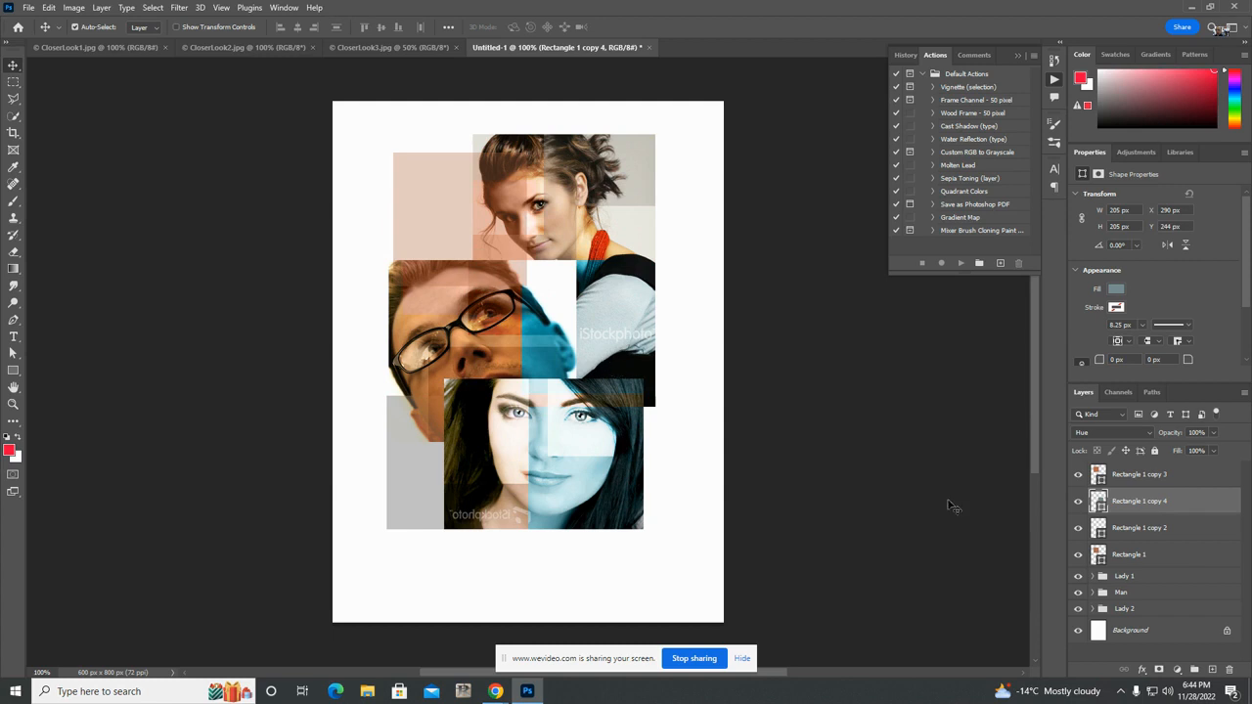
# - Set the Rectangle 1 copy 4 layer's blending mode to Normal and its opacity to 68%
pyautogui.click(1142, 434)
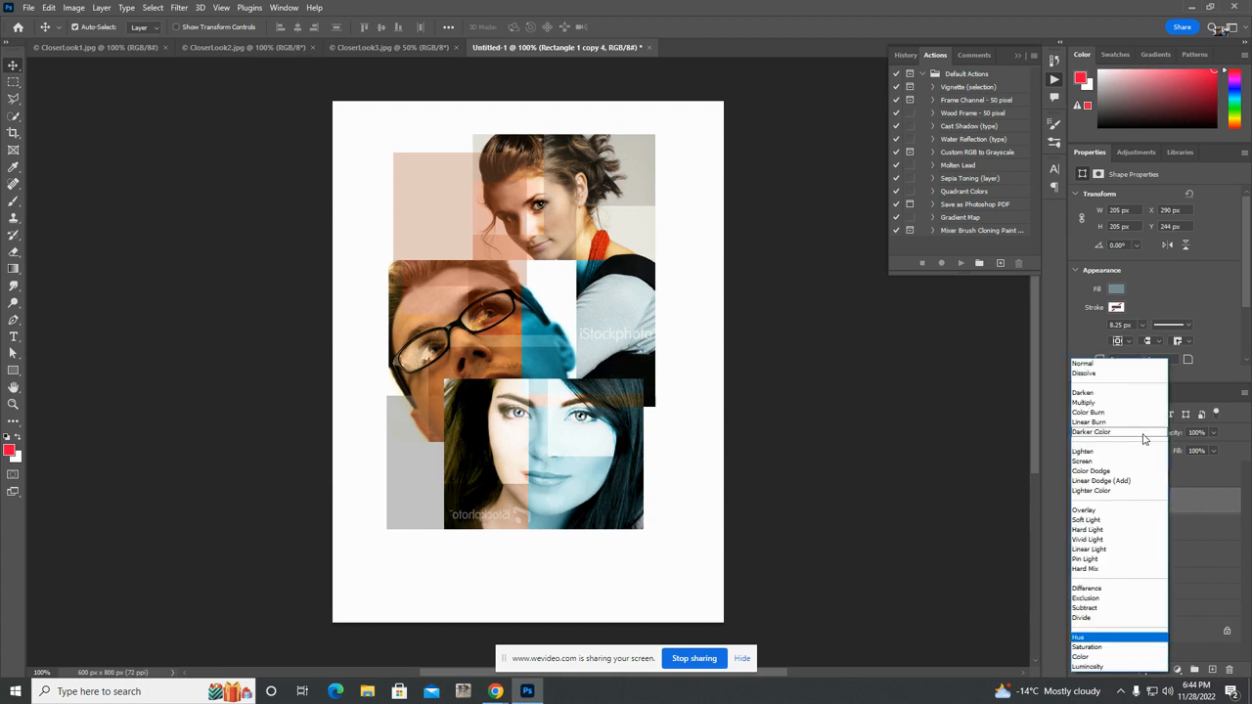
pyautogui.click(1111, 363)
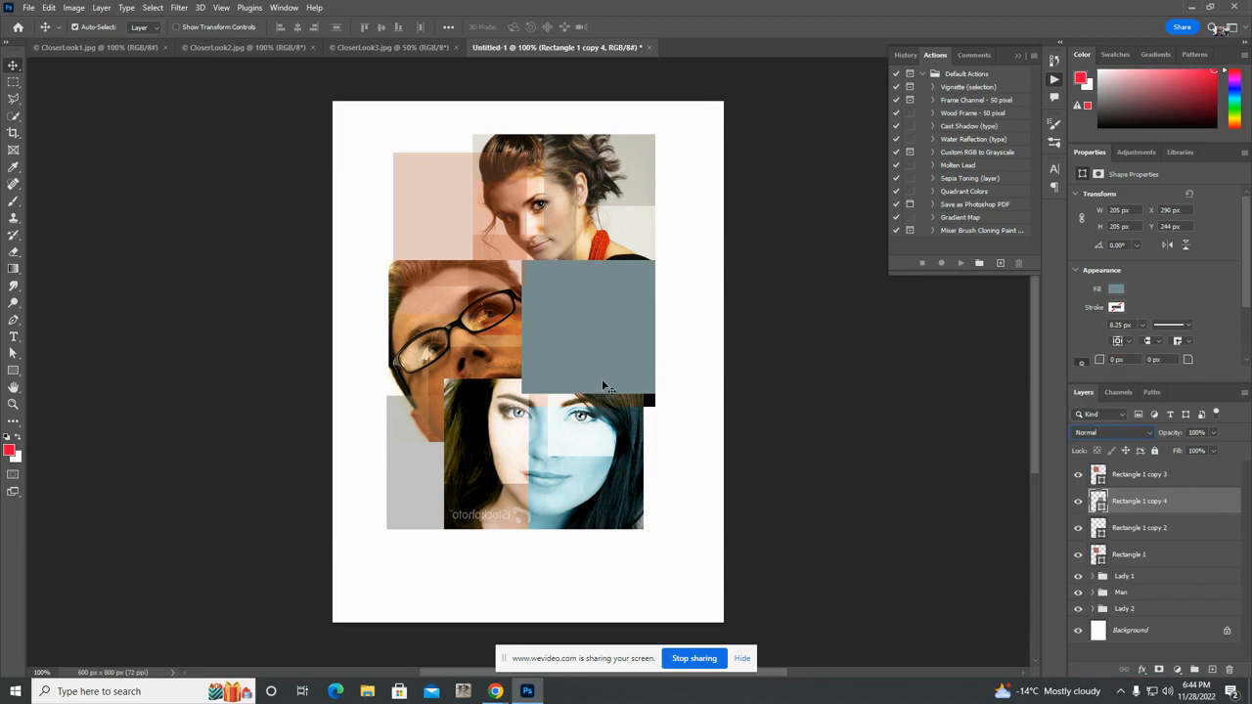
pyautogui.click(1213, 432)
pyautogui.moveTo(1218, 450); pyautogui.dragTo(1181, 449)
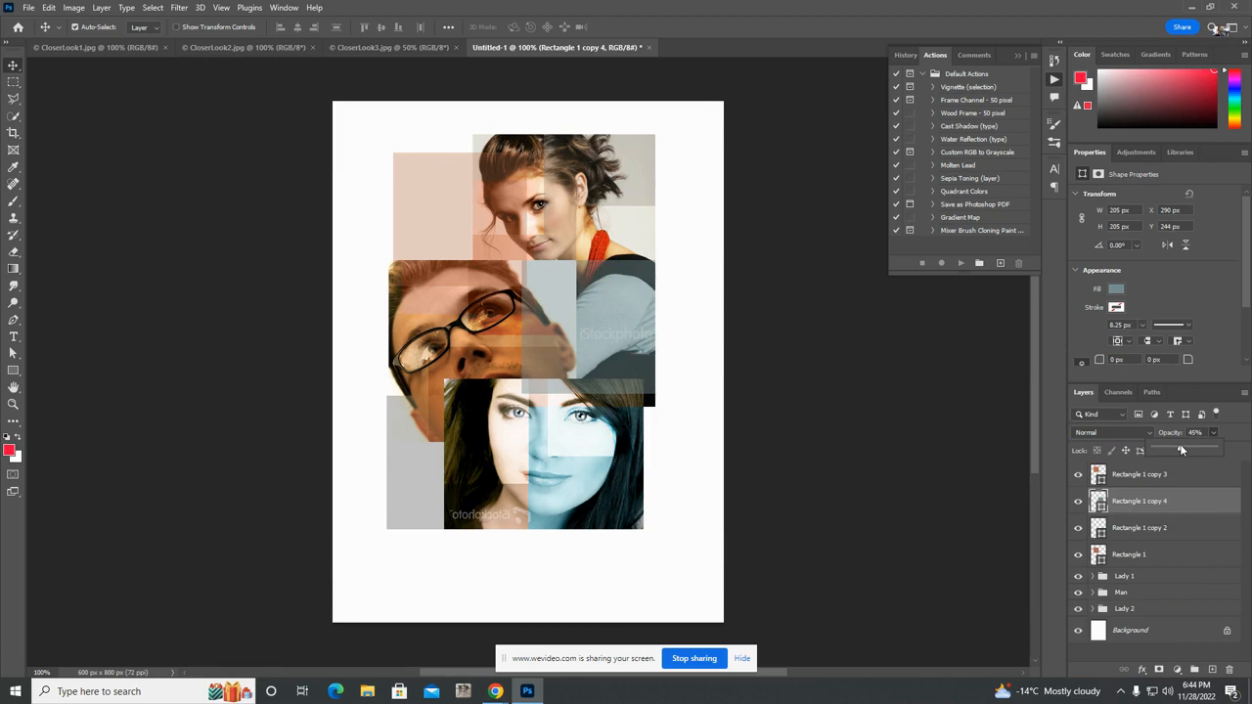
pyautogui.moveTo(1184, 449); pyautogui.dragTo(1197, 449)
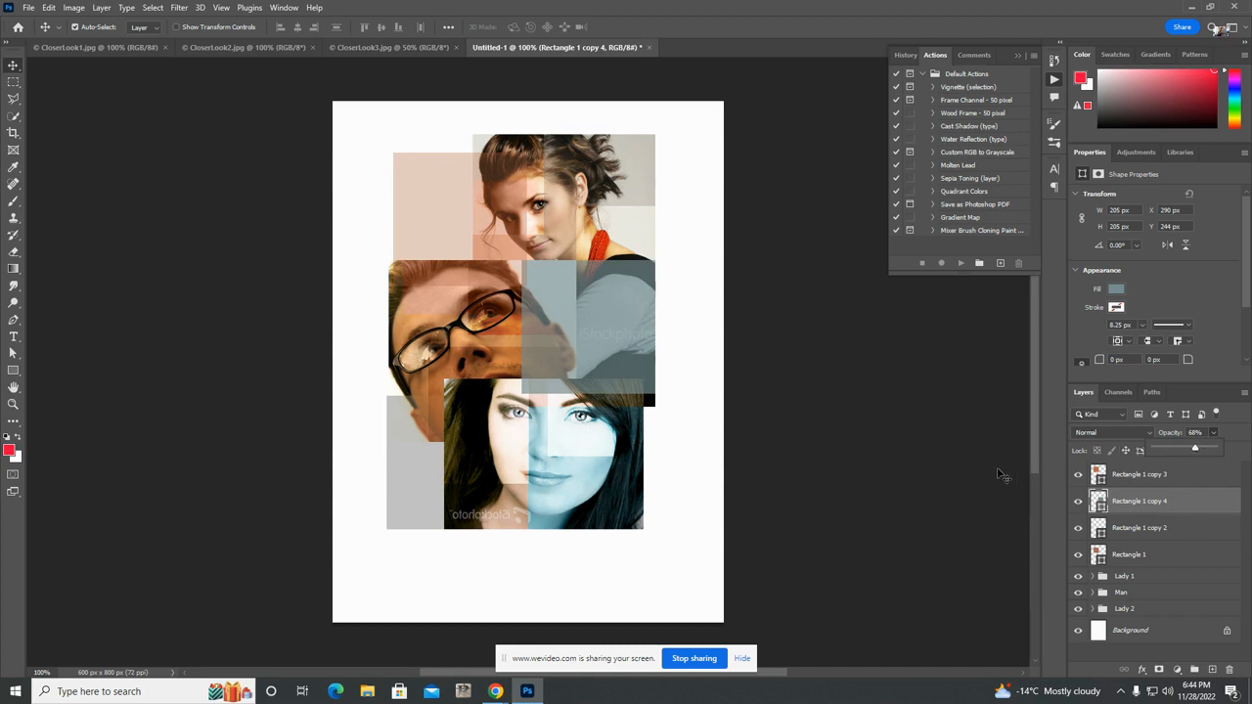
# - Resize the Rectangle 1 copy 4 shape to about 147 × 182 px at X 288 px, ending above the lower woman's portrait
pyautogui.hotkey('ctrl', 't')
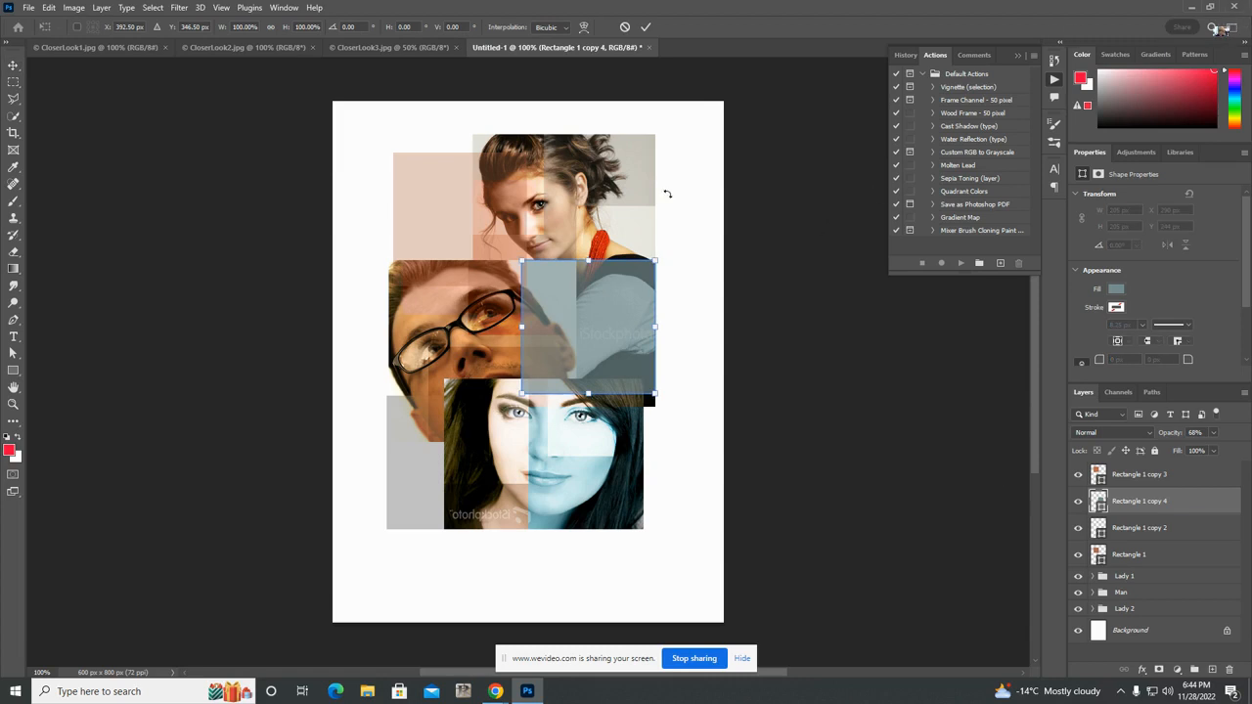
pyautogui.moveTo(655, 329); pyautogui.dragTo(615, 328)
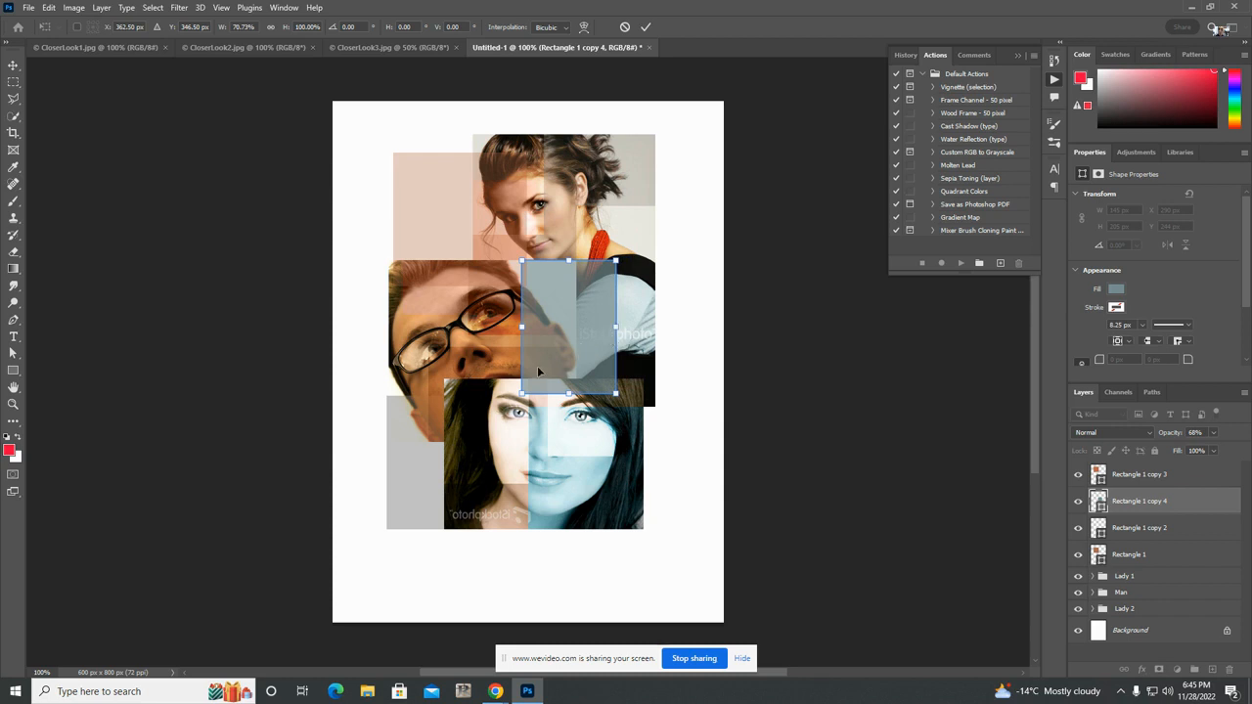
pyautogui.moveTo(569, 394); pyautogui.dragTo(573, 381)
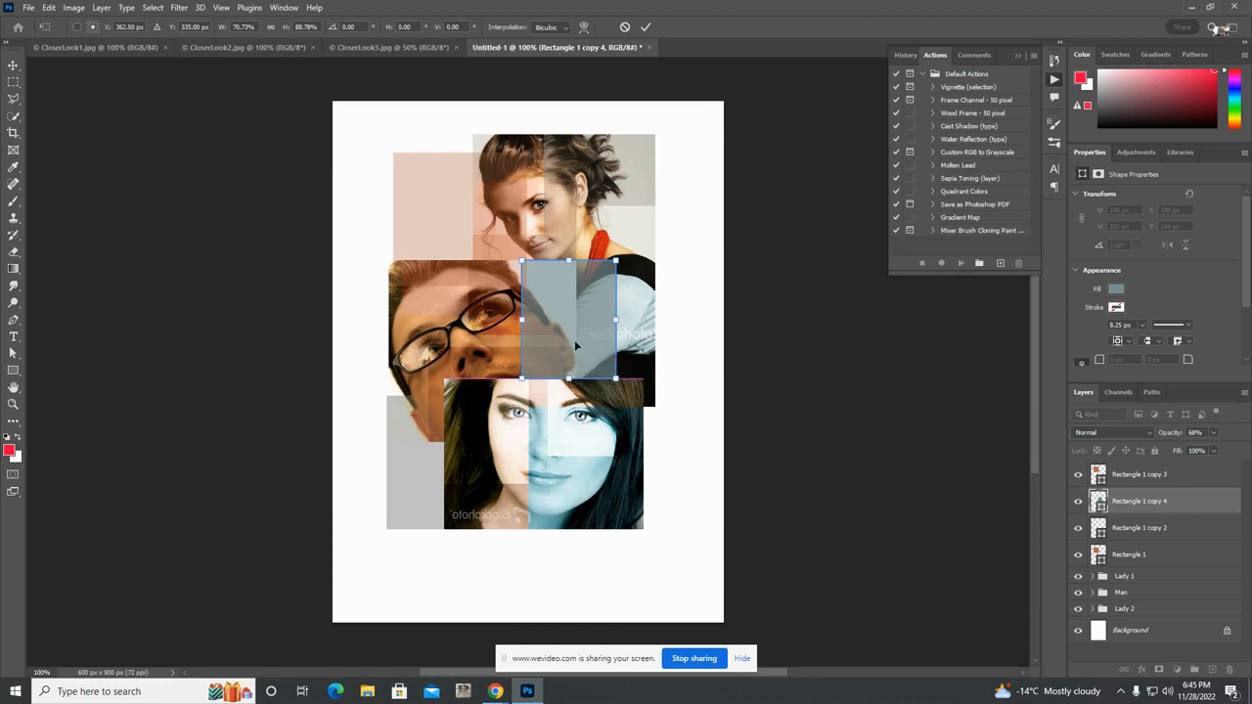
pyautogui.moveTo(521, 319); pyautogui.dragTo(519, 319)
pyautogui.press('Return')
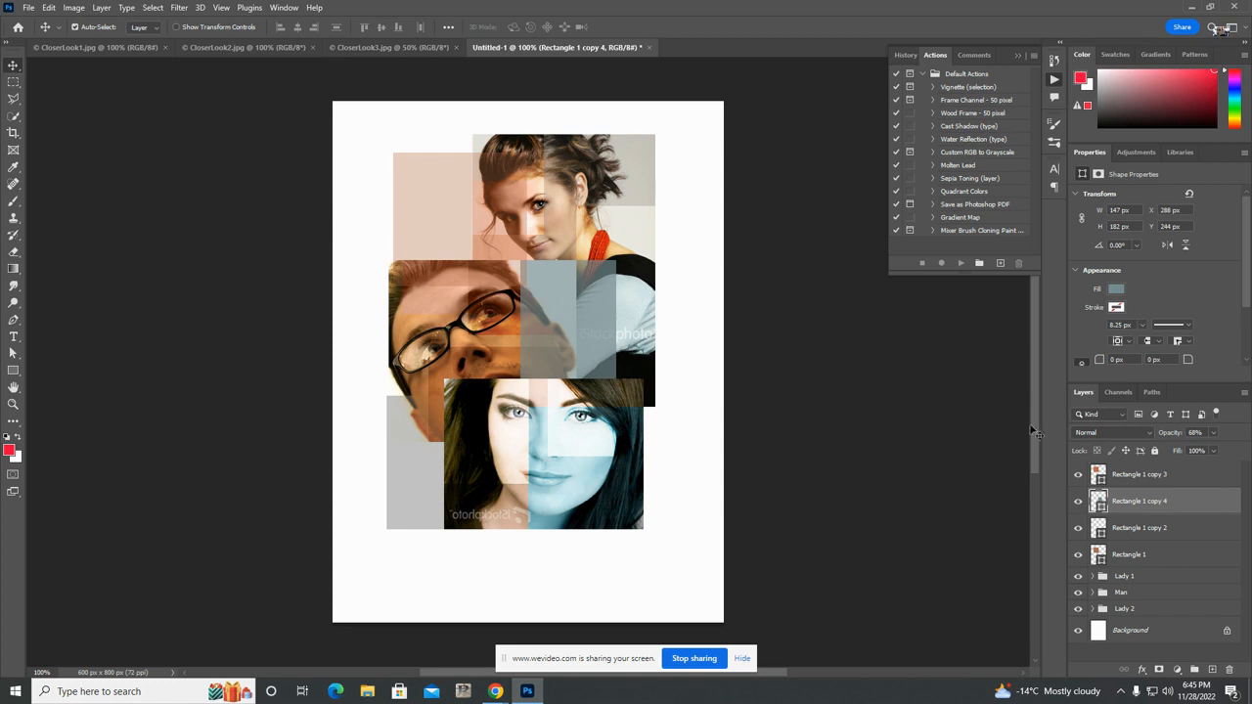
# - Set the Rectangle 1 copy 4 layer's blending mode to Darken and its opacity to 52%
pyautogui.click(1150, 431)
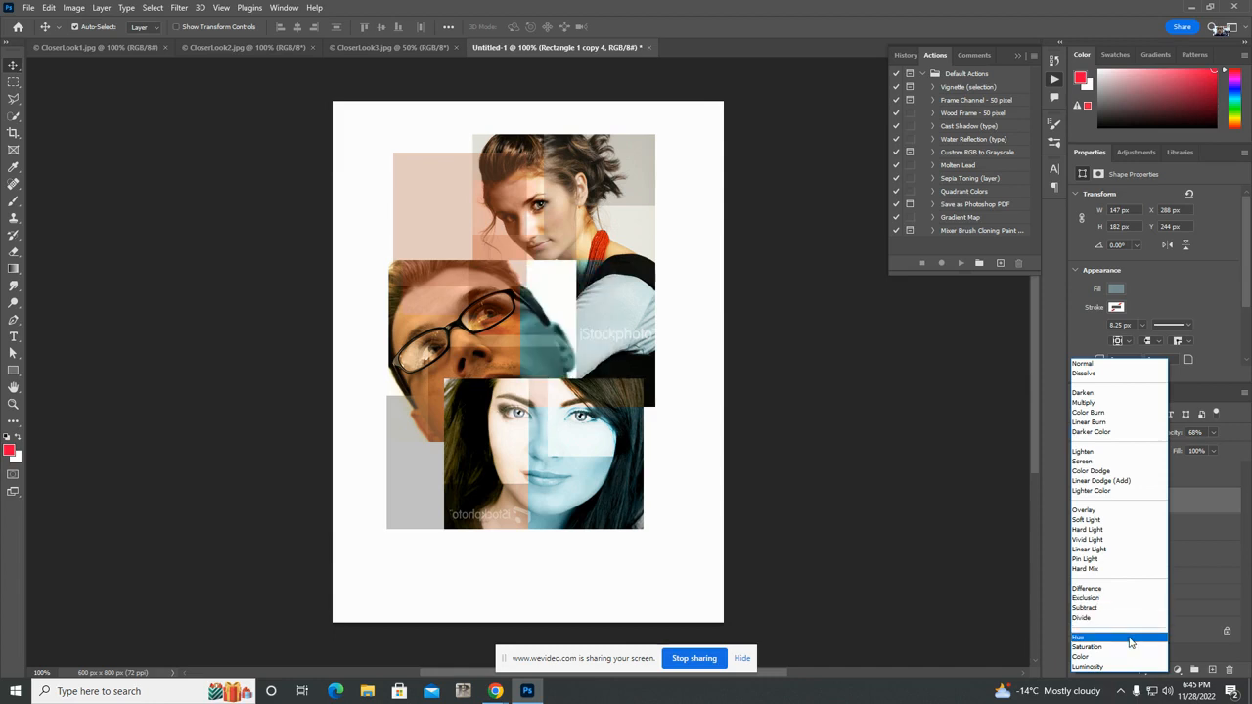
pyautogui.click(1103, 394)
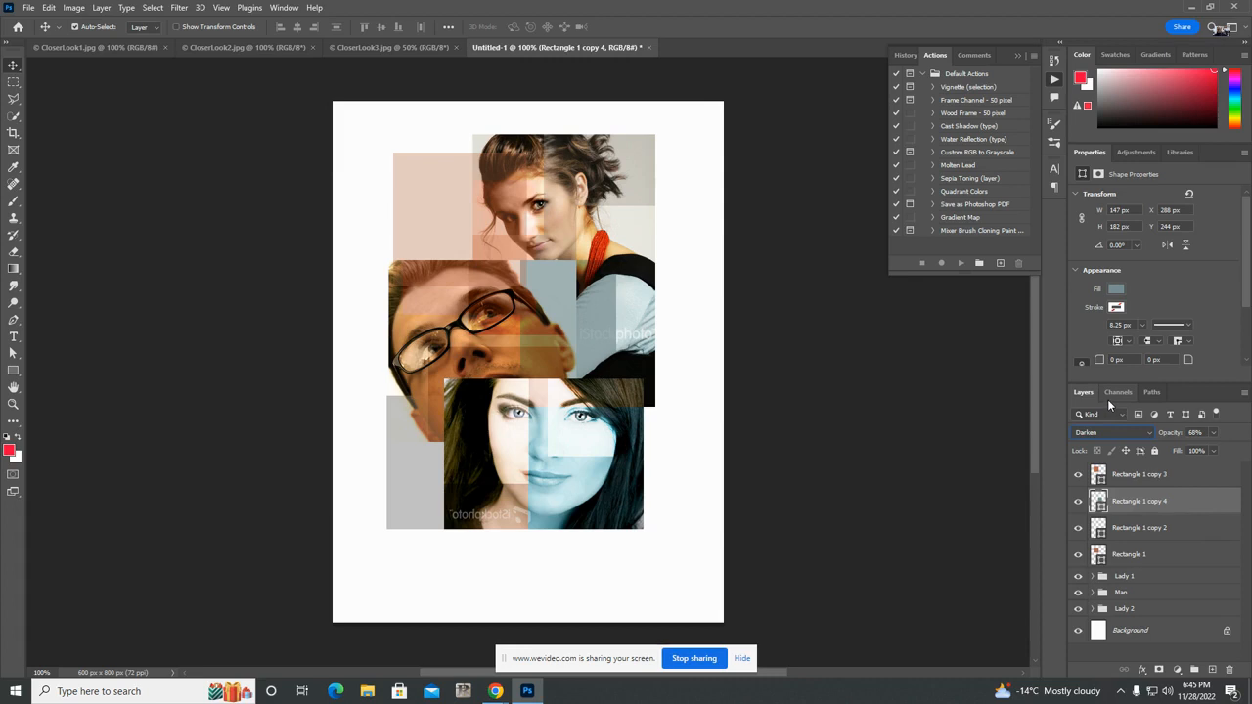
pyautogui.click(1216, 433)
pyautogui.moveTo(1213, 448); pyautogui.dragTo(1207, 450)
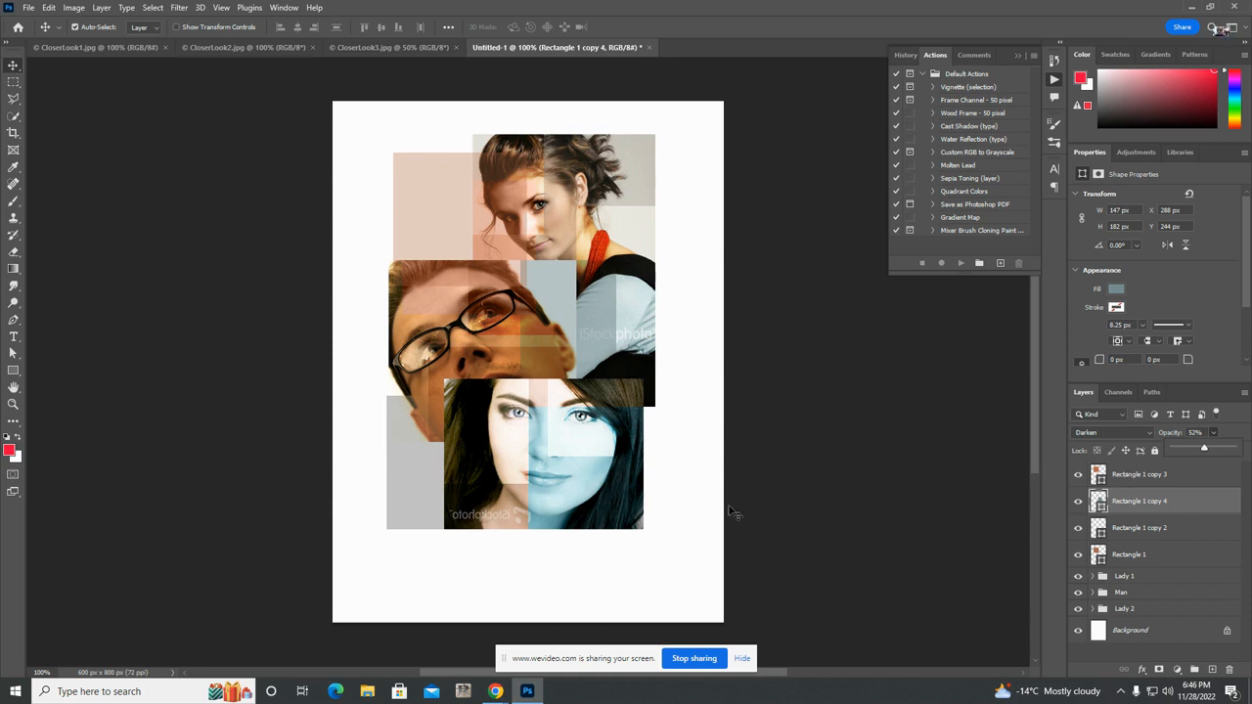
# - Try a default drop shadow on the Rectangle 1 copy 2 layer and toggle the effect's visibility
pyautogui.click(1138, 530)
pyautogui.click(1143, 671)
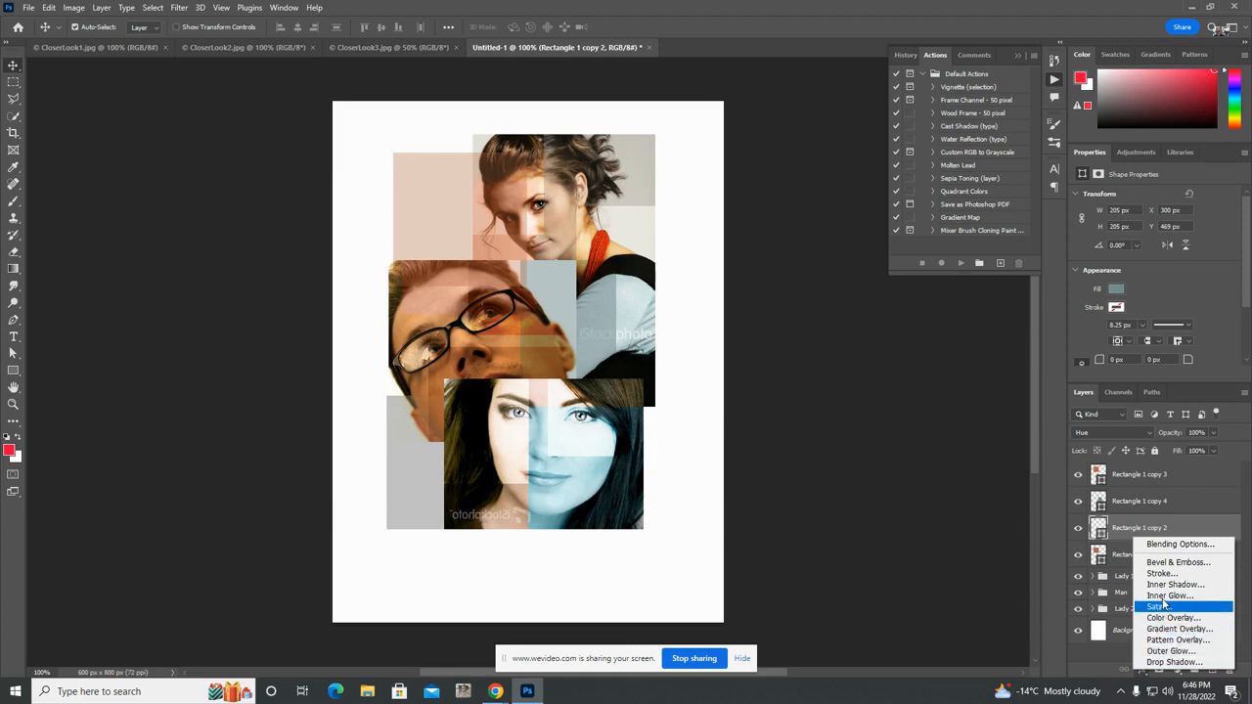
pyautogui.click(1184, 663)
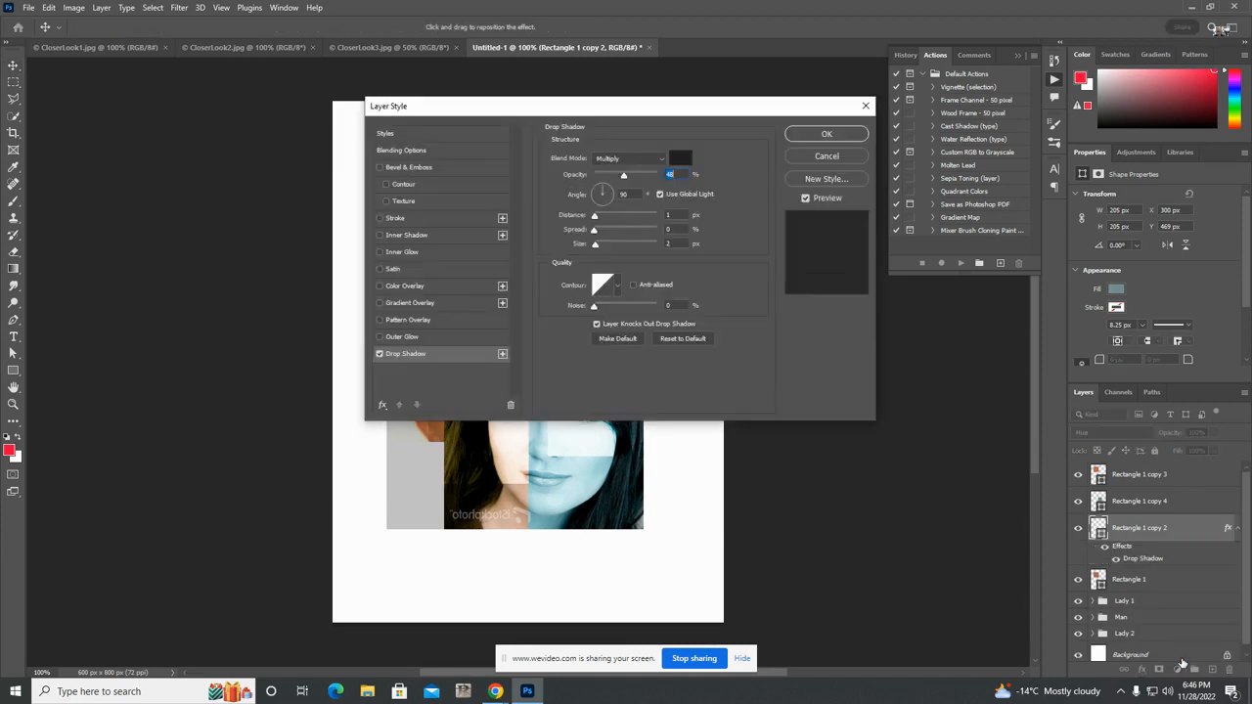
pyautogui.click(826, 134)
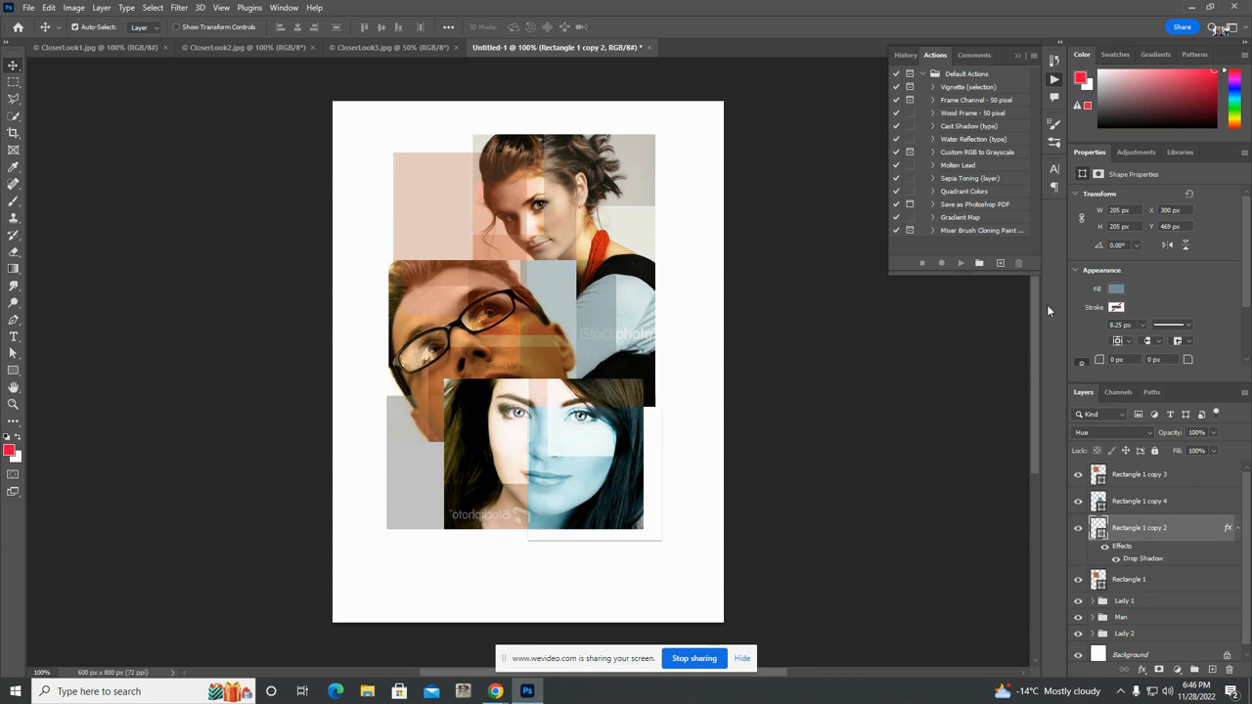
pyautogui.click(1117, 560)
pyautogui.click(1118, 559)
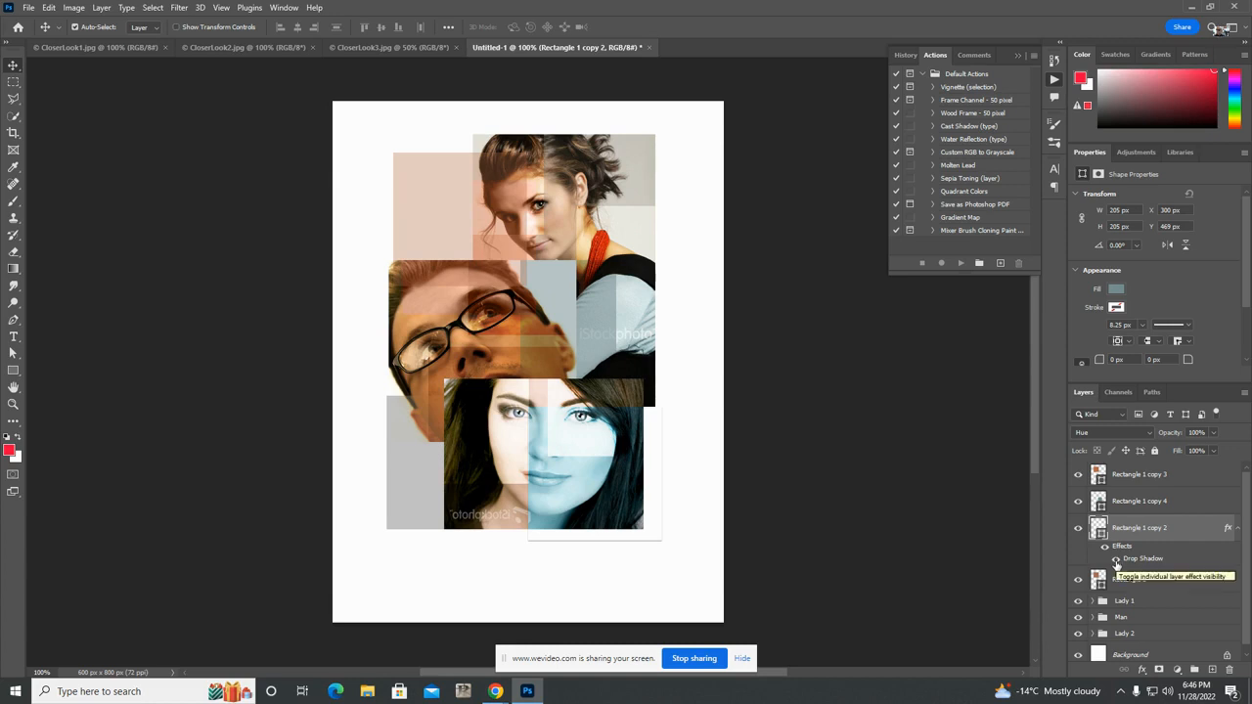
pyautogui.click(1116, 561)
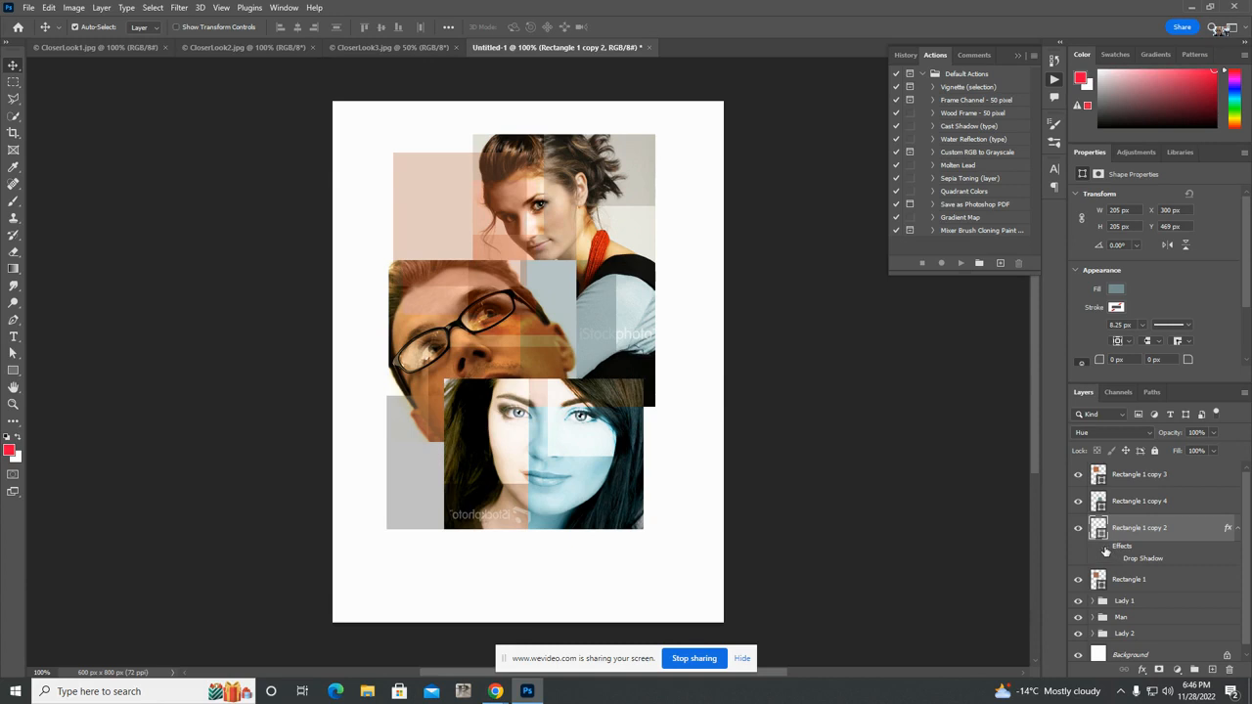
# - Undo the effect visibility changes and the drop shadow on the Rectangle 1 copy 2 layer
pyautogui.click(48, 8)
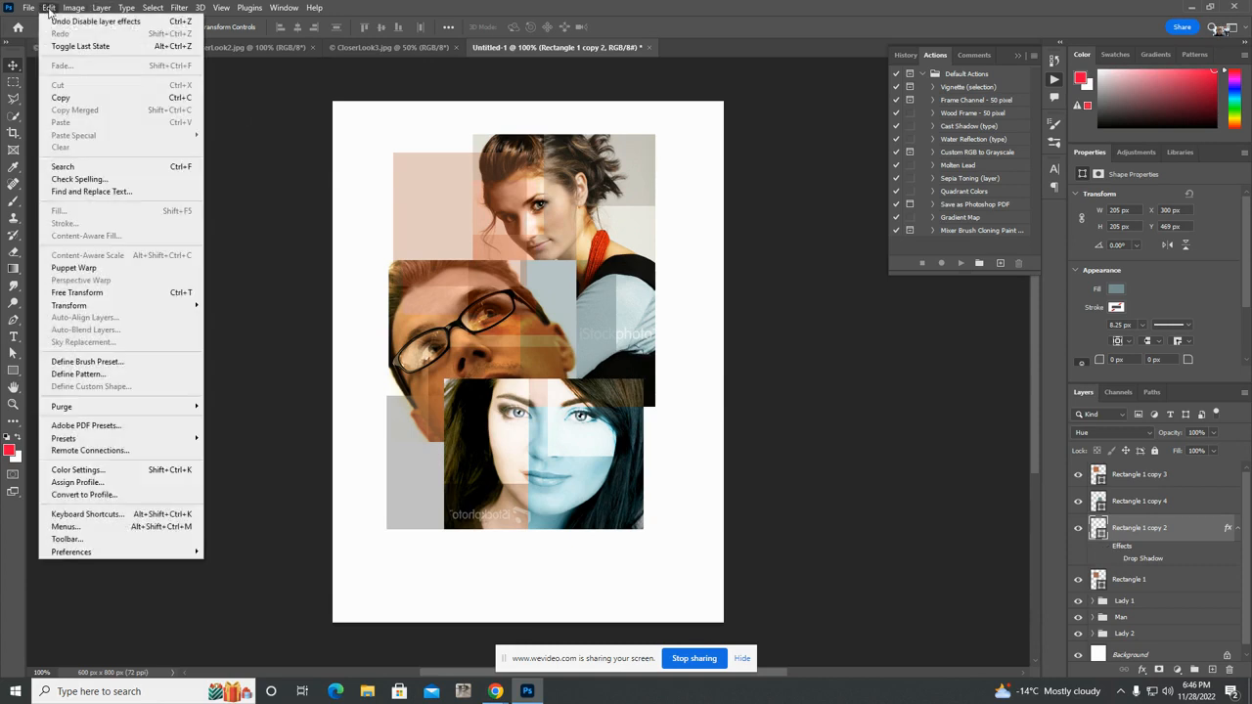
pyautogui.click(61, 20)
pyautogui.click(48, 8)
pyautogui.click(55, 23)
pyautogui.click(48, 8)
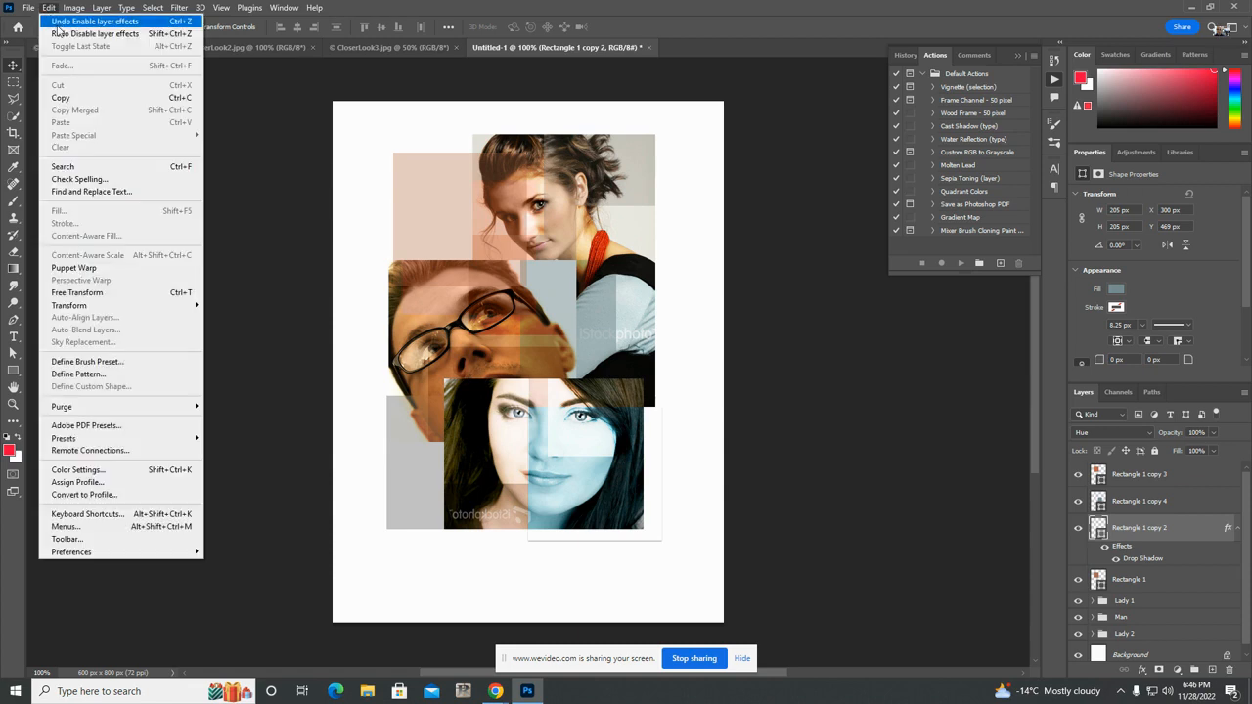
pyautogui.click(57, 24)
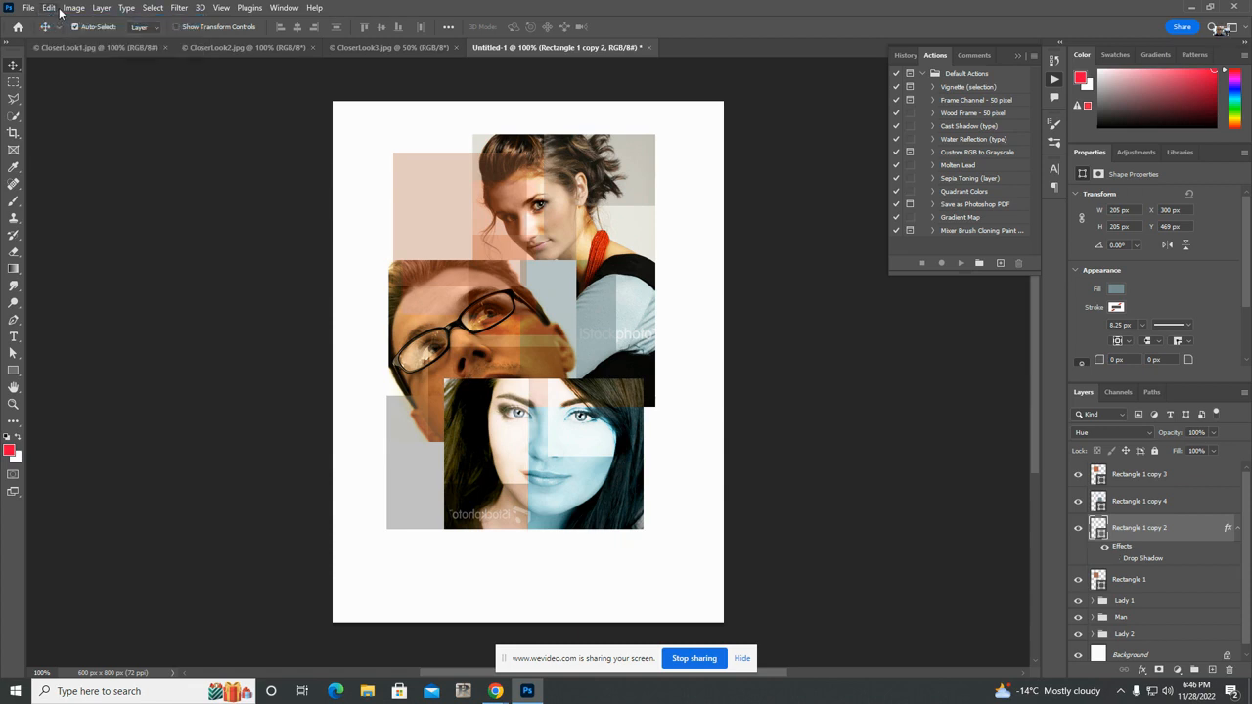
pyautogui.click(51, 8)
pyautogui.click(66, 23)
pyautogui.click(49, 8)
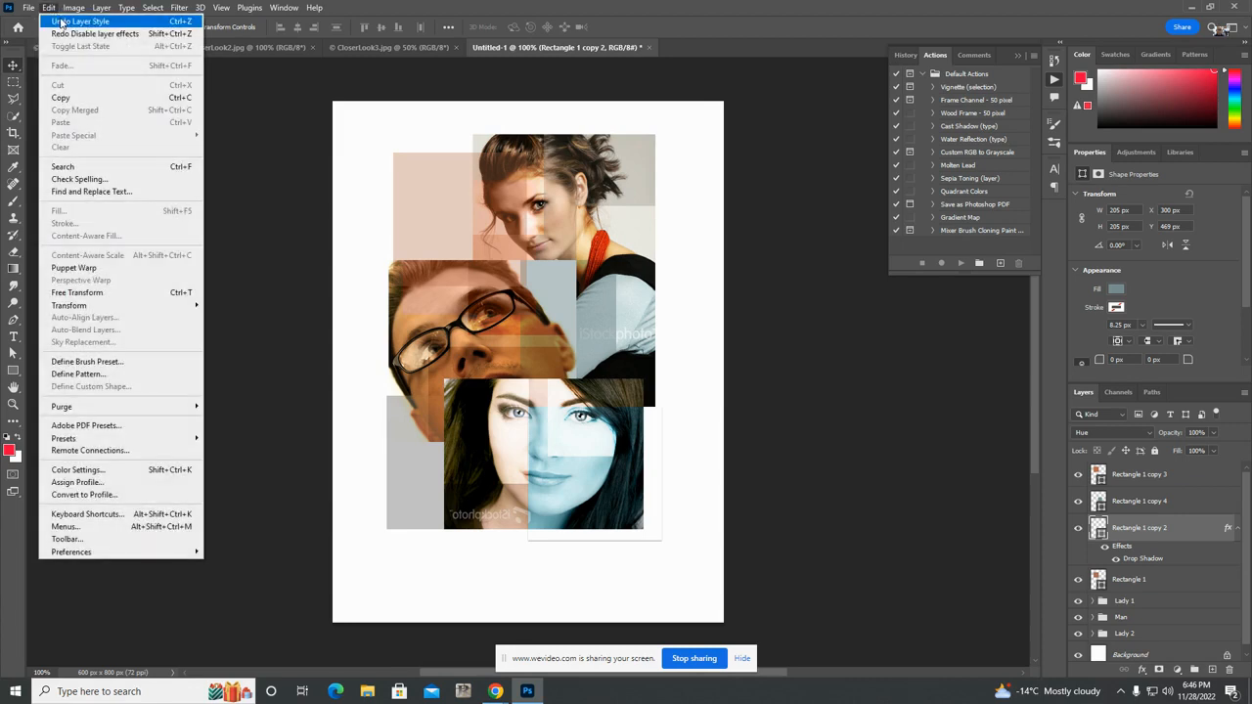
pyautogui.click(60, 22)
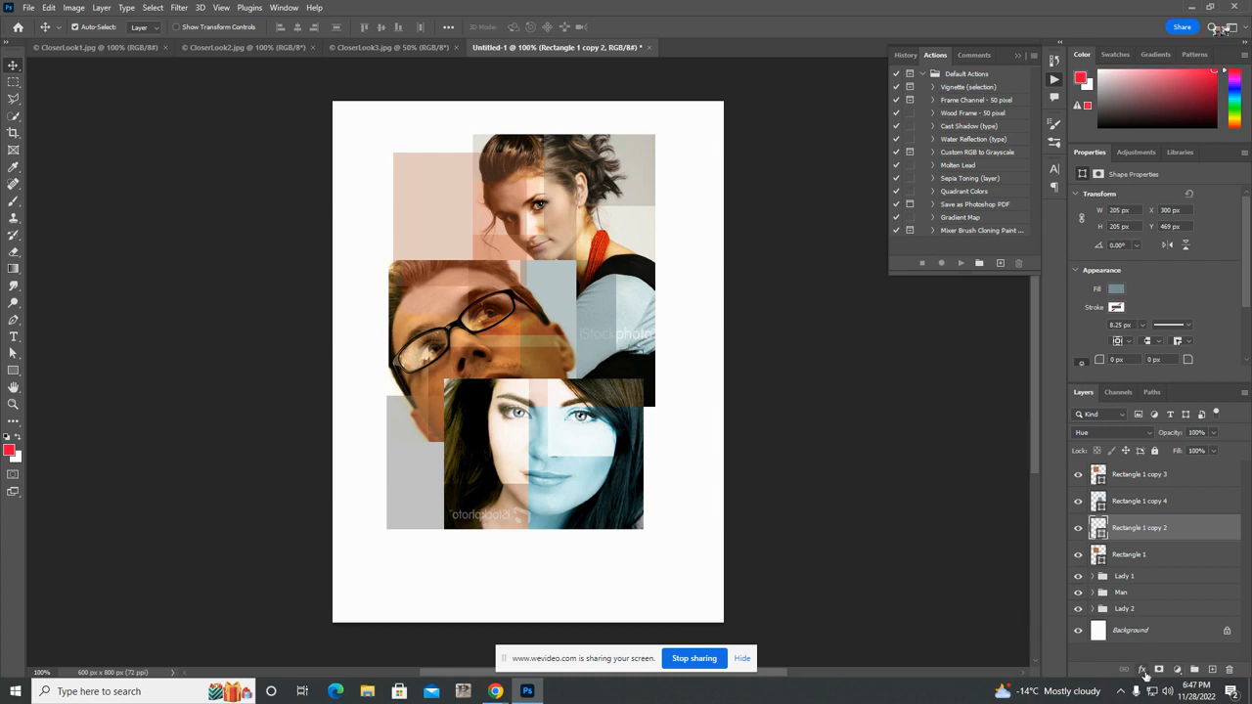
# - Add a Multiply drop shadow to the Rectangle 1 copy 2 layer with 48% opacity, 90° angle, 1 px distance and 2 px size
pyautogui.click(1078, 529)
pyautogui.click(1079, 529)
pyautogui.click(1143, 671)
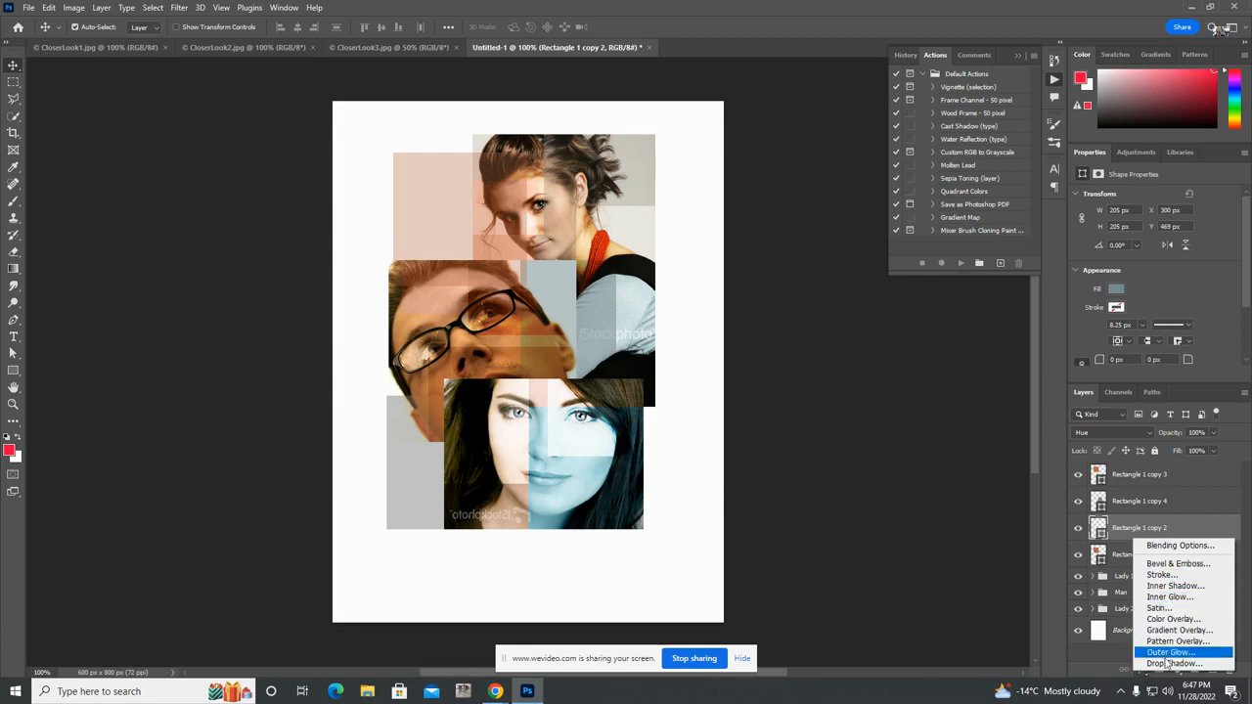
pyautogui.click(1169, 665)
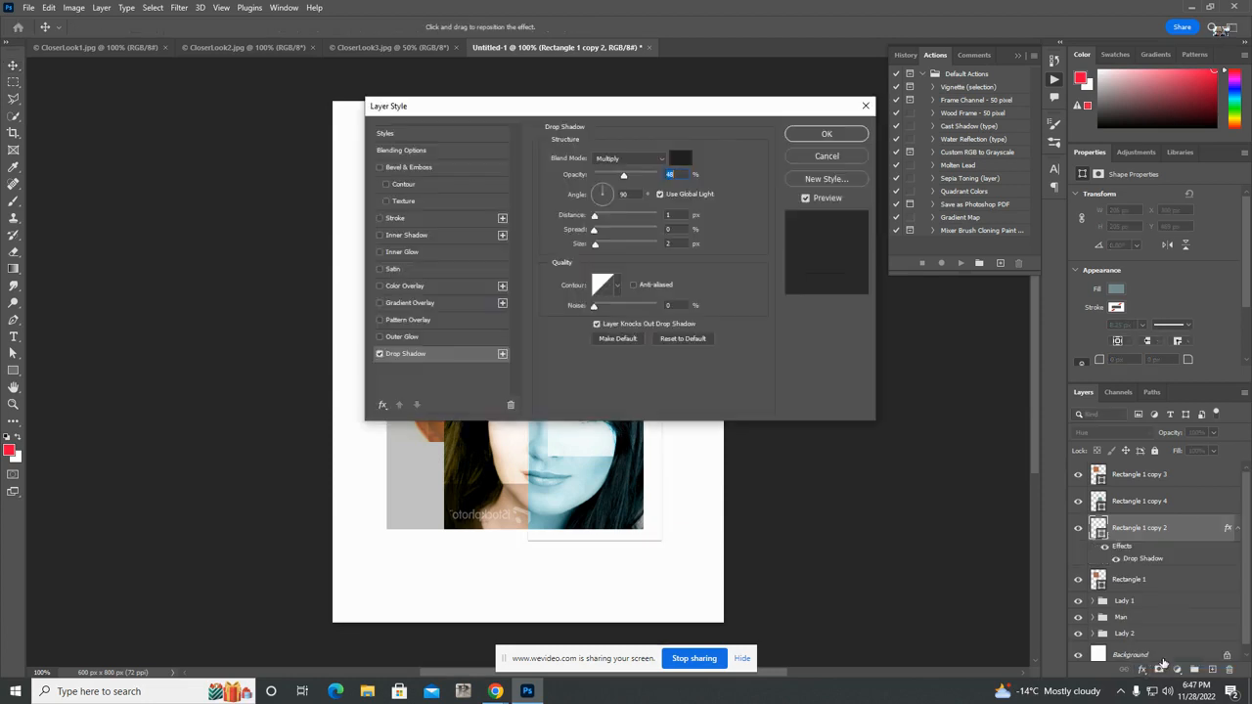
pyautogui.click(827, 135)
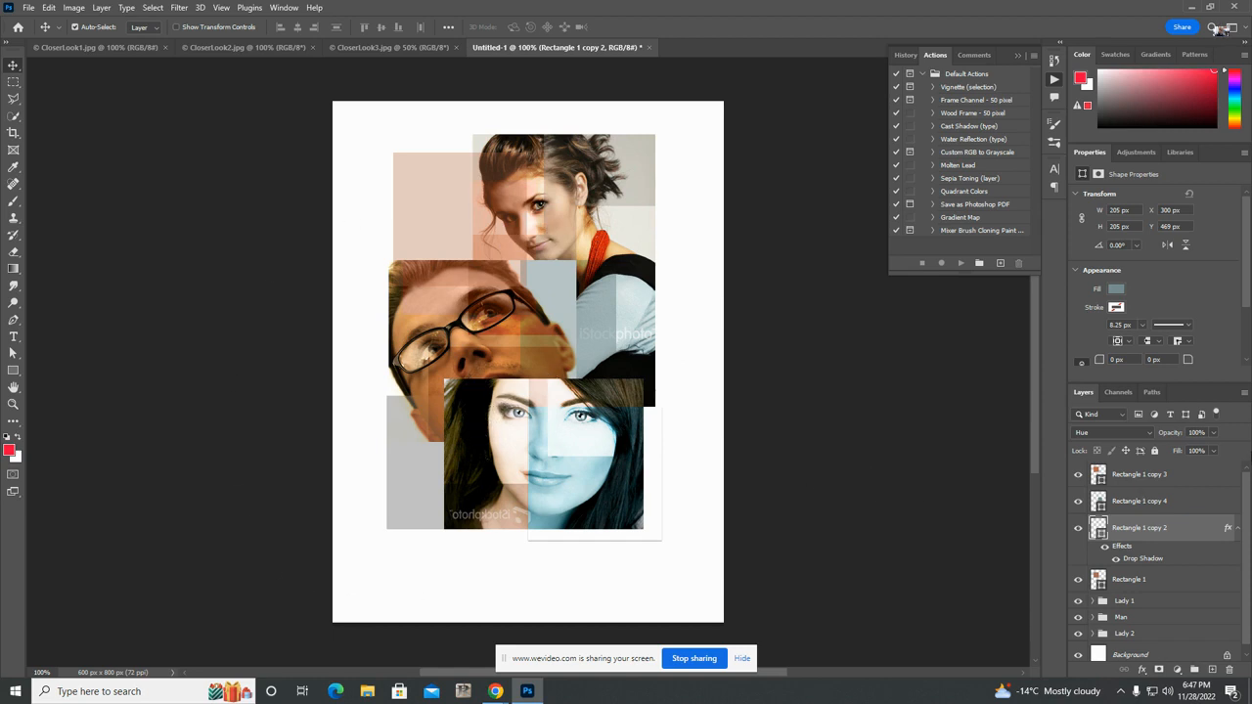
# - Add a centred horizontal text box below the portraits reading "Poster Title" in 24 pt black Corbel Regular
pyautogui.click(1143, 477)
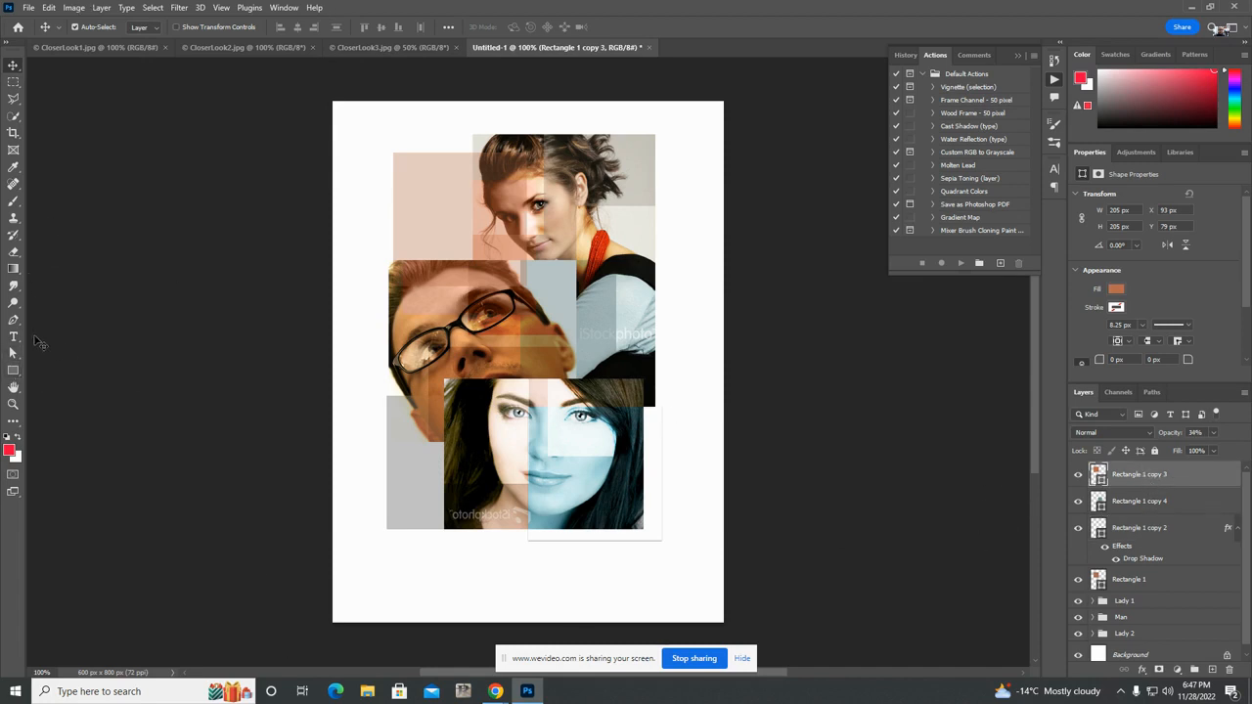
pyautogui.click(13, 337)
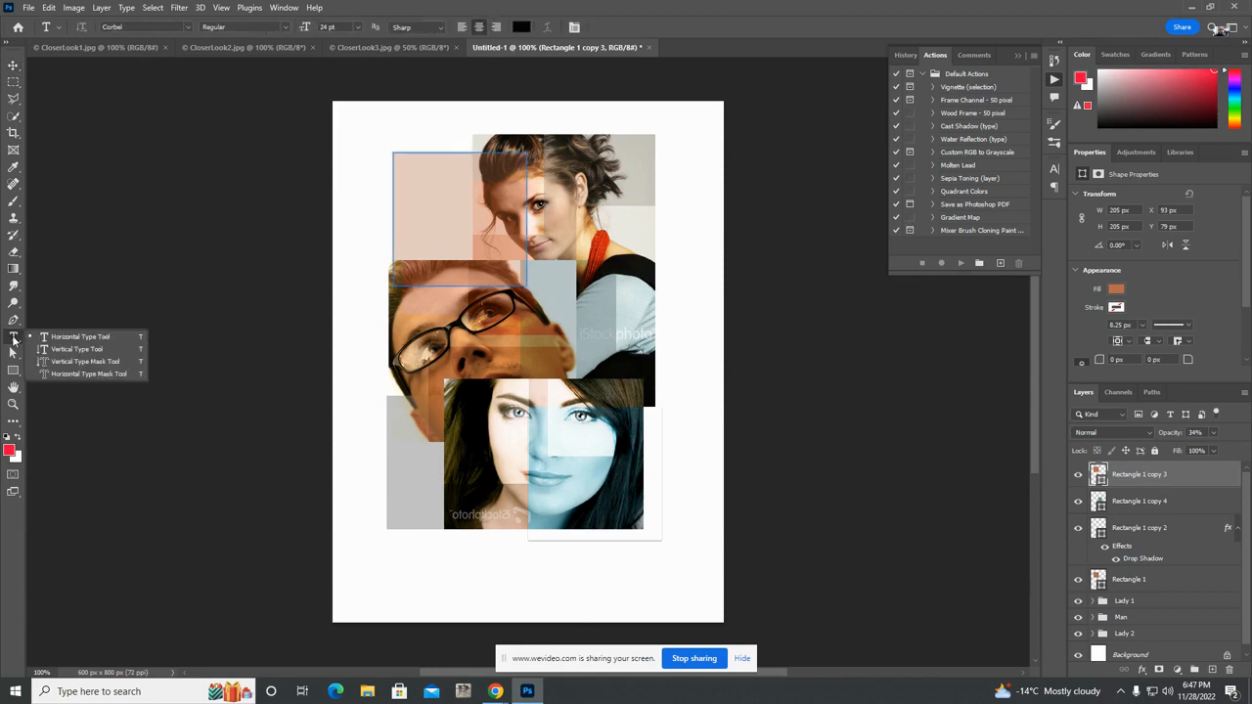
pyautogui.click(76, 338)
pyautogui.moveTo(388, 545); pyautogui.dragTo(662, 584)
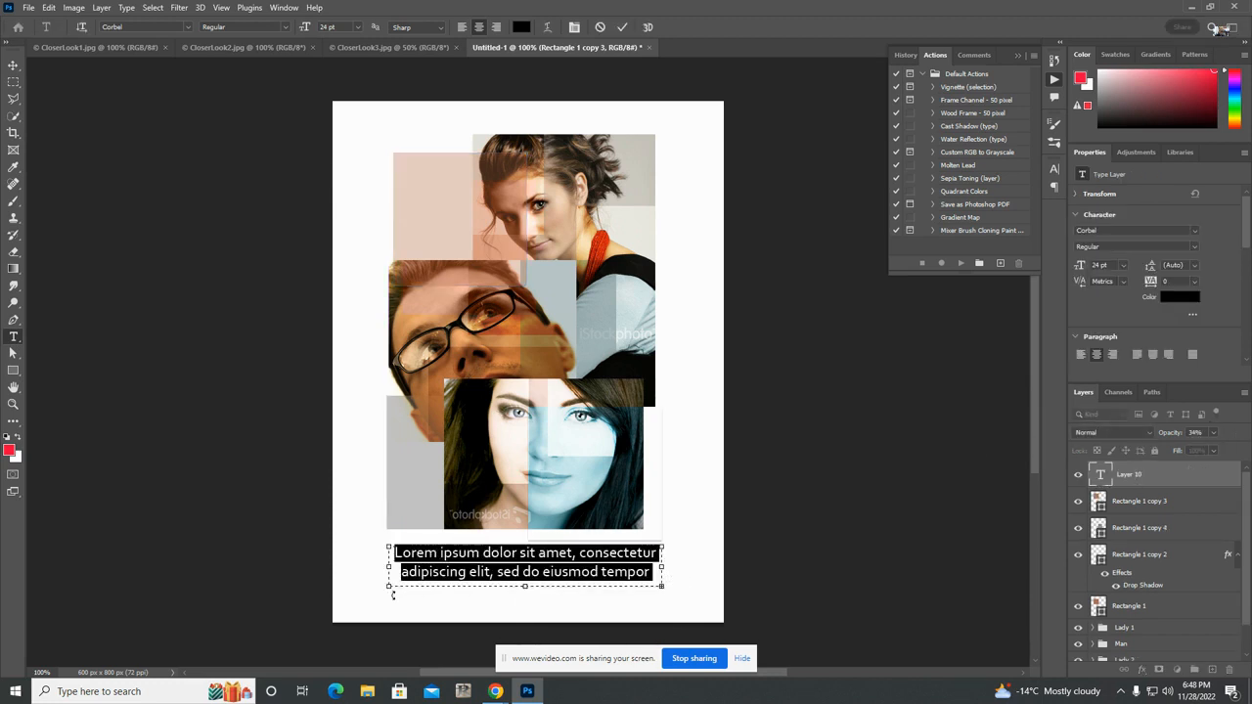
pyautogui.press('BackSpace')
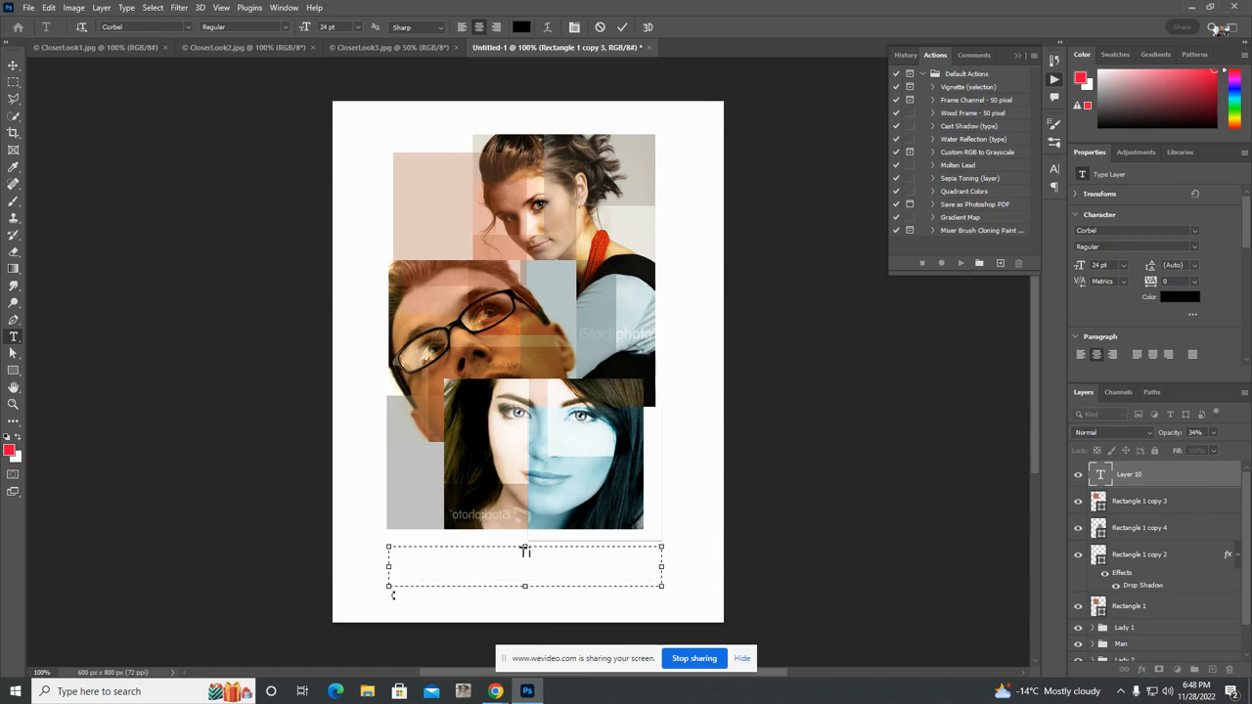
pyautogui.write('Poster Title')
pyautogui.click(12, 65)
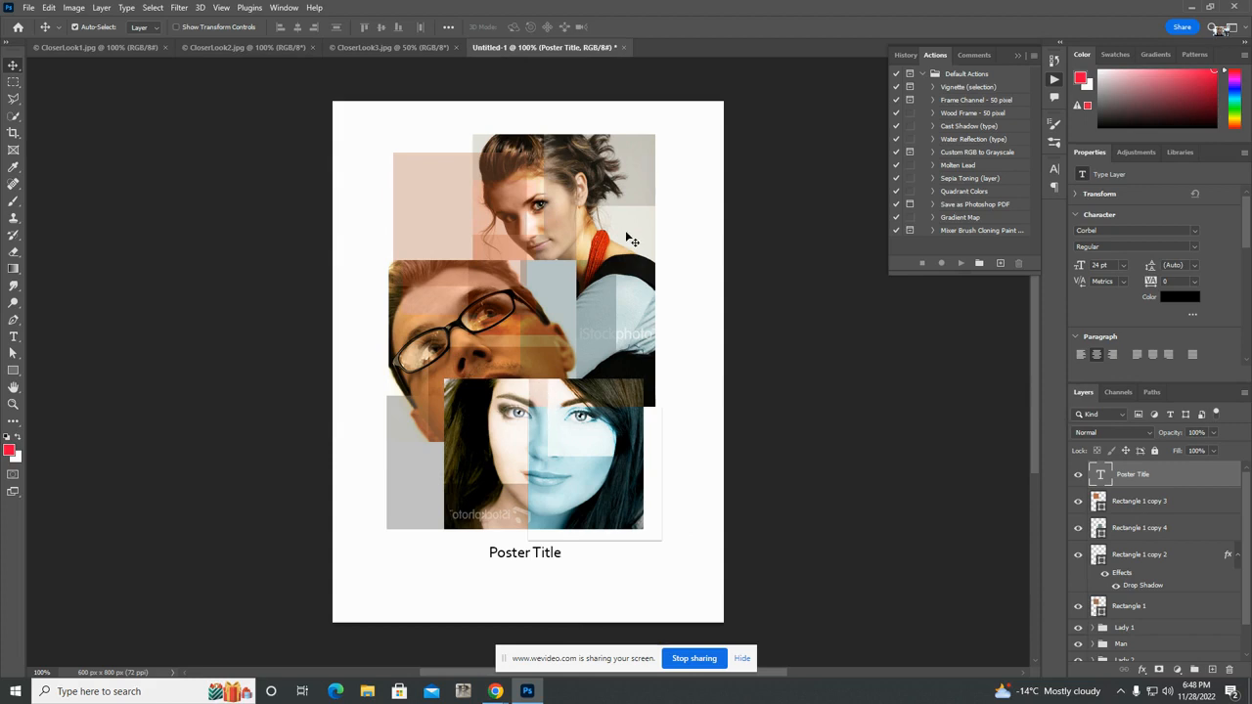
# - Add a Multiply drop shadow to the Rectangle 1 copy 3 layer with 48% opacity, 1 px distance and 2 px size
pyautogui.moveTo(1248, 552)
pyautogui.mouseDown()
pyautogui.moveTo(1249, 585)
pyautogui.moveTo(1249, 560)
pyautogui.mouseUp()
pyautogui.click(77, 28)
pyautogui.click(433, 217)
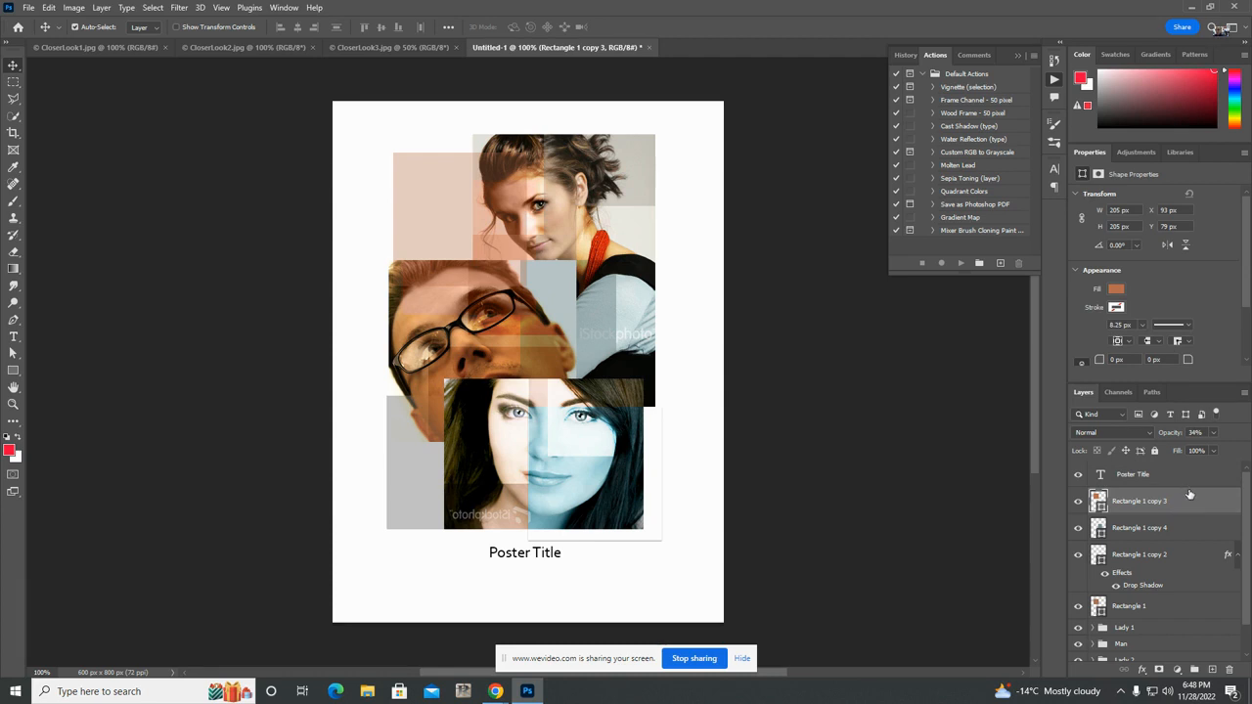
pyautogui.click(1141, 671)
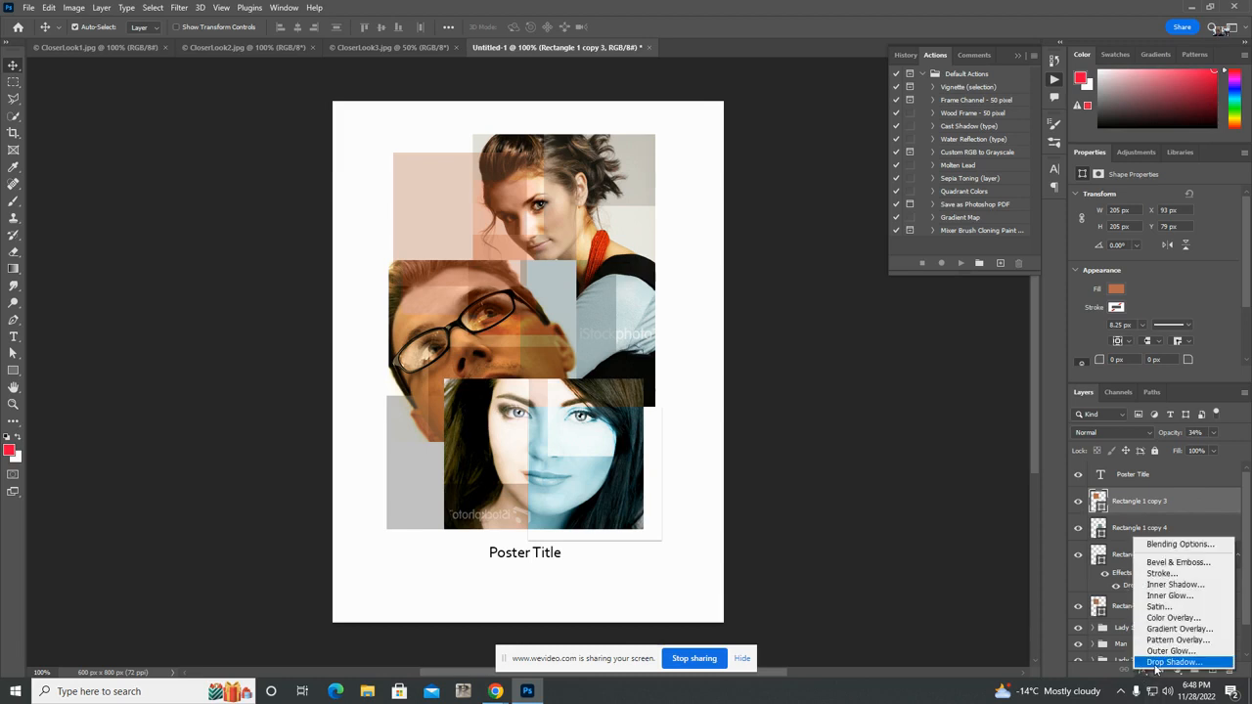
pyautogui.click(1156, 664)
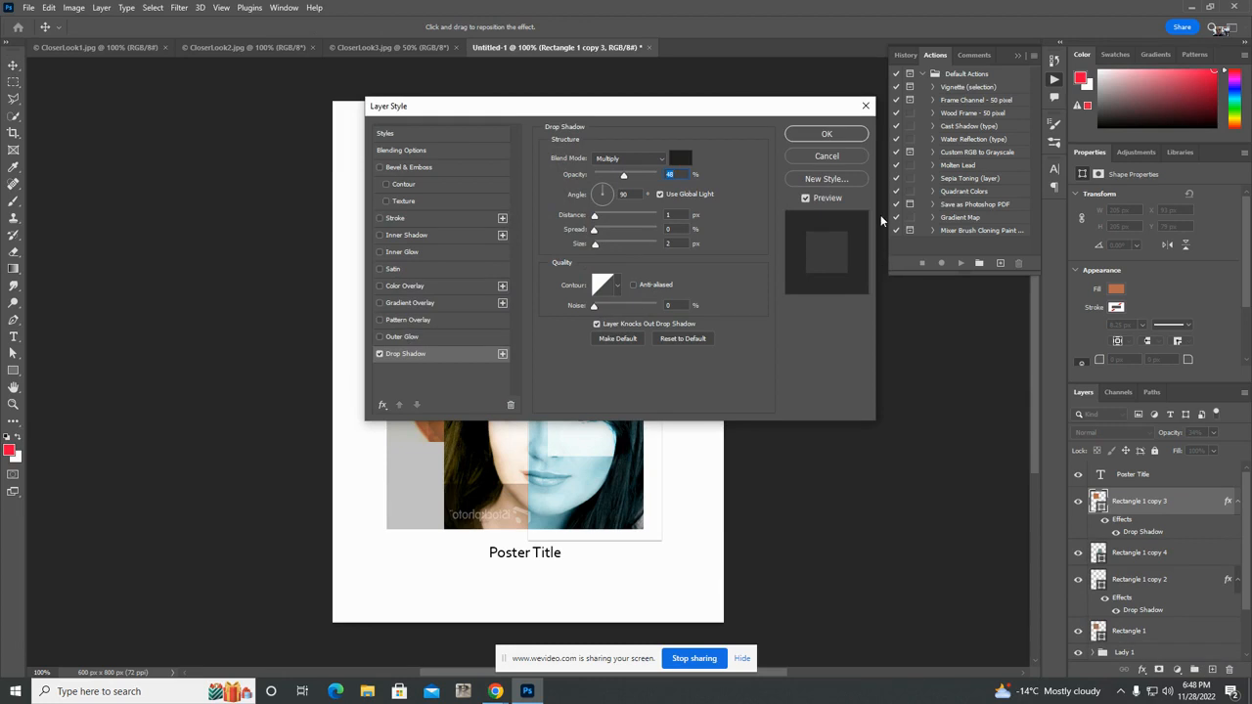
pyautogui.click(822, 136)
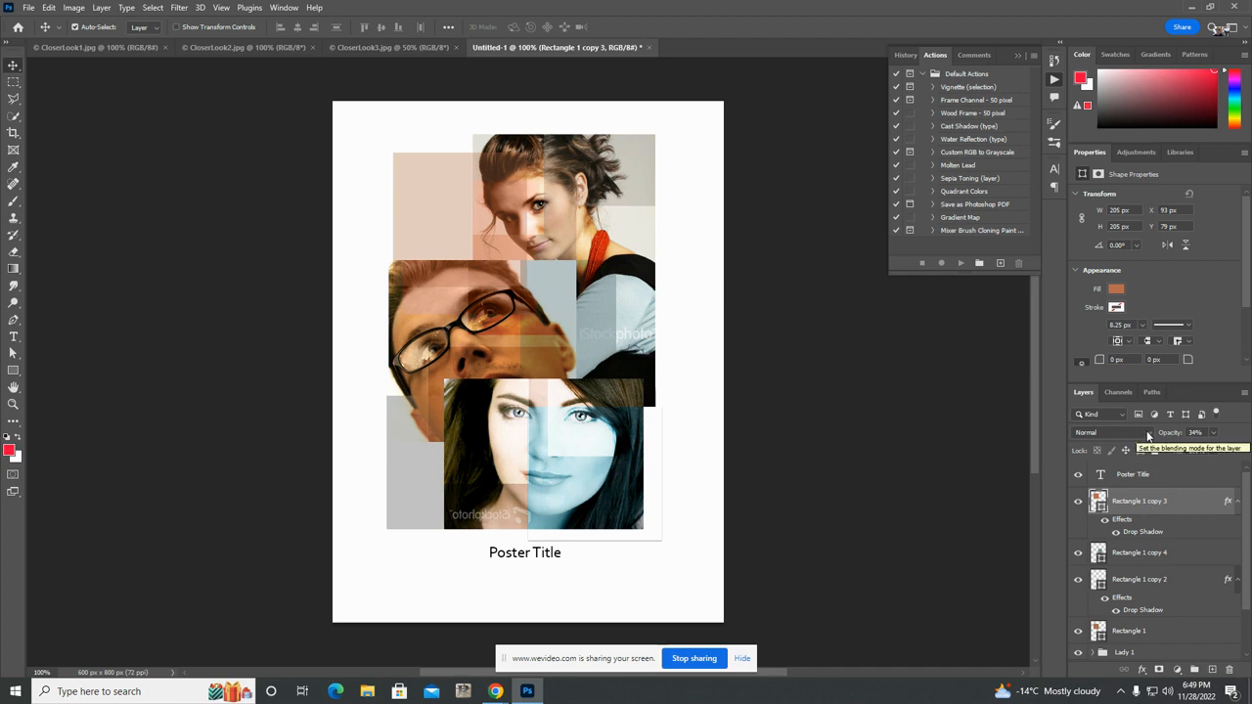
# - Toggle the Poster Title layer's visibility and preview blending modes on Rectangle 1 copy 3, keeping Normal
pyautogui.click(1080, 475)
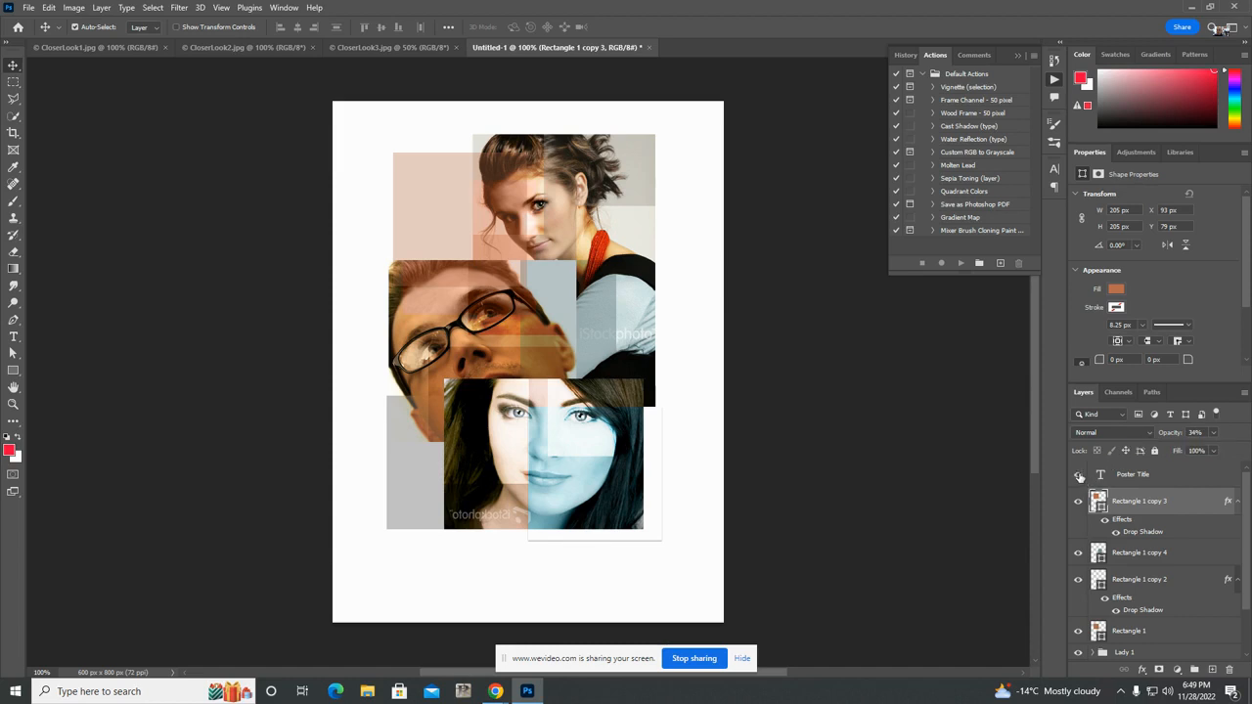
pyautogui.click(1079, 476)
pyautogui.click(1137, 431)
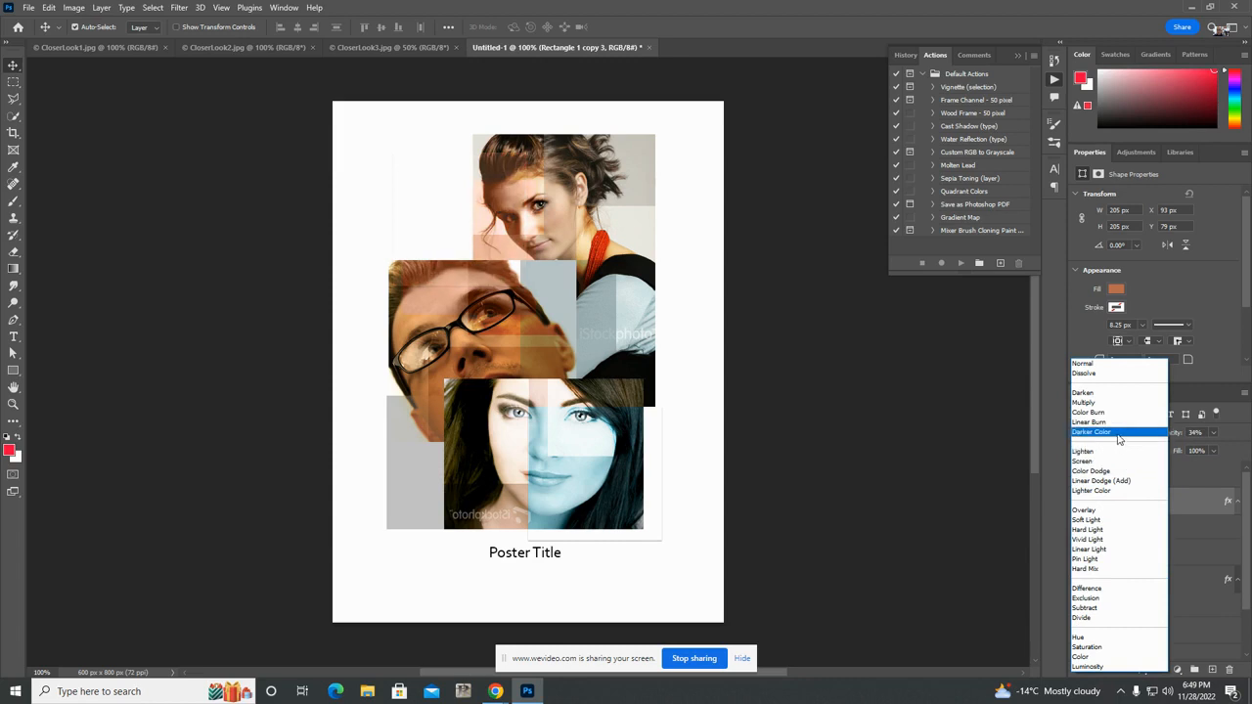
pyautogui.click(1101, 365)
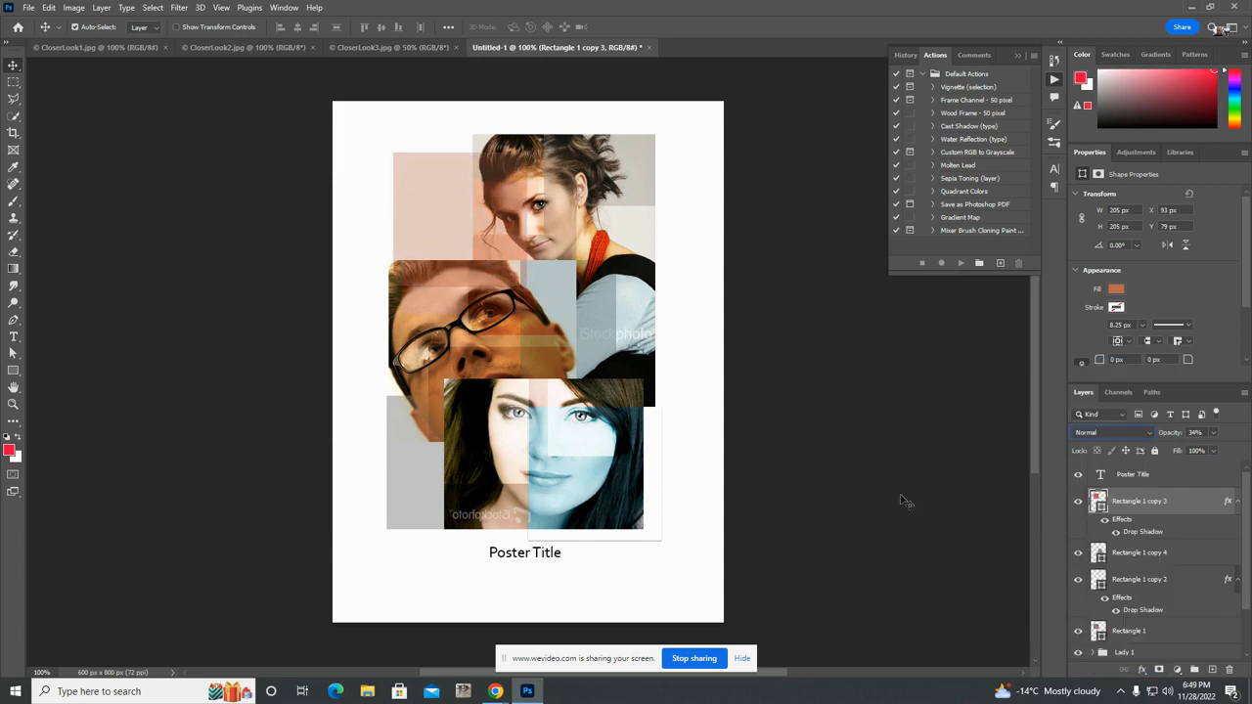
# - Set the Rectangle 1 copy 3 drop shadow to 16 px distance, 22% spread and 62 px size
pyautogui.doubleClick(1145, 532)
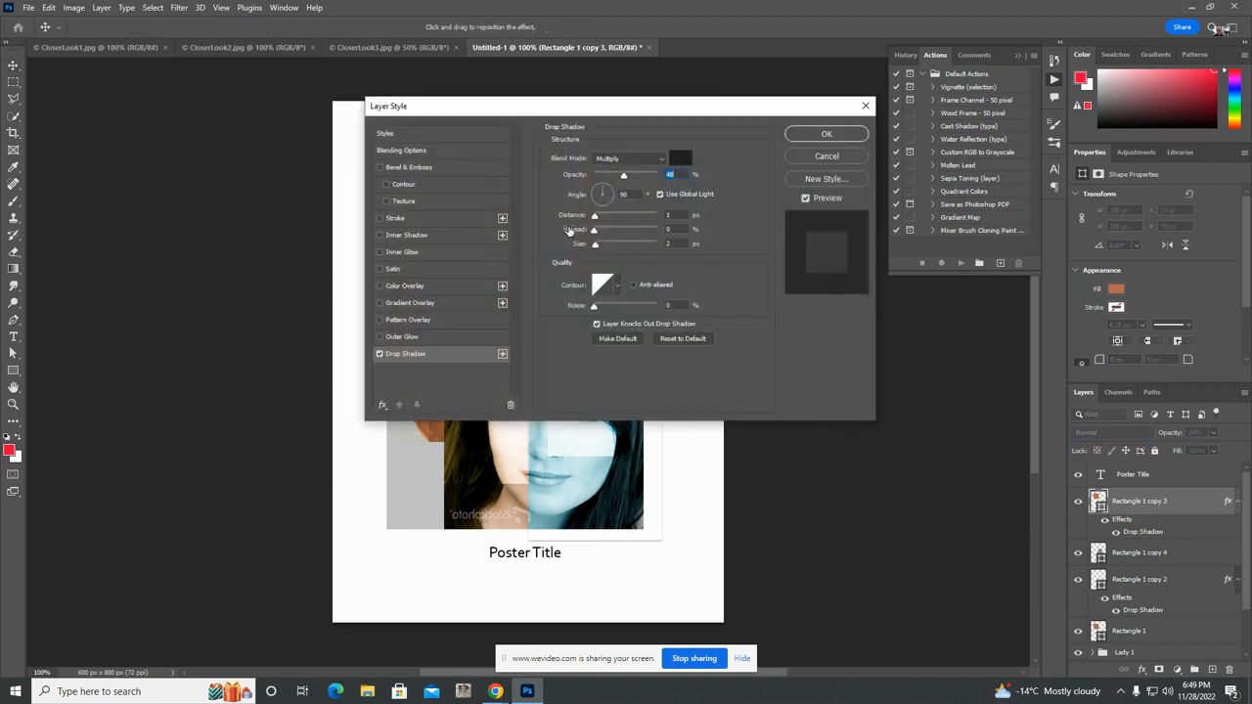
pyautogui.moveTo(595, 216); pyautogui.dragTo(607, 238)
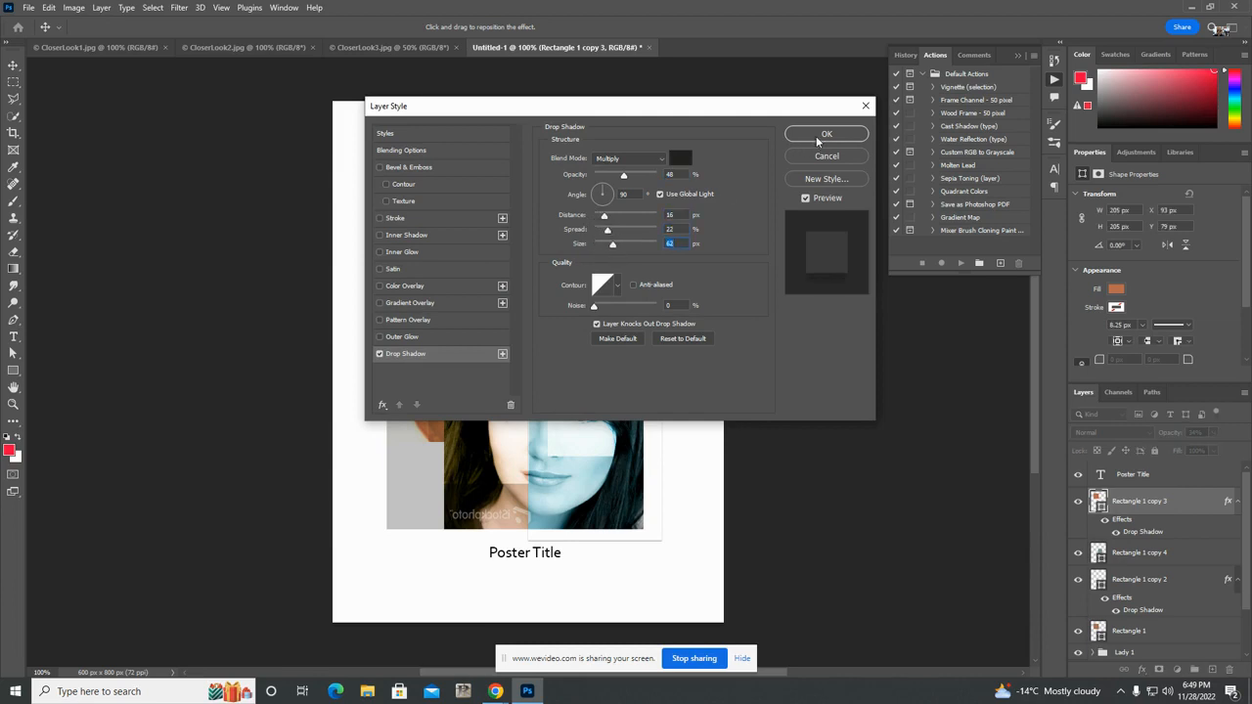
pyautogui.click(825, 135)
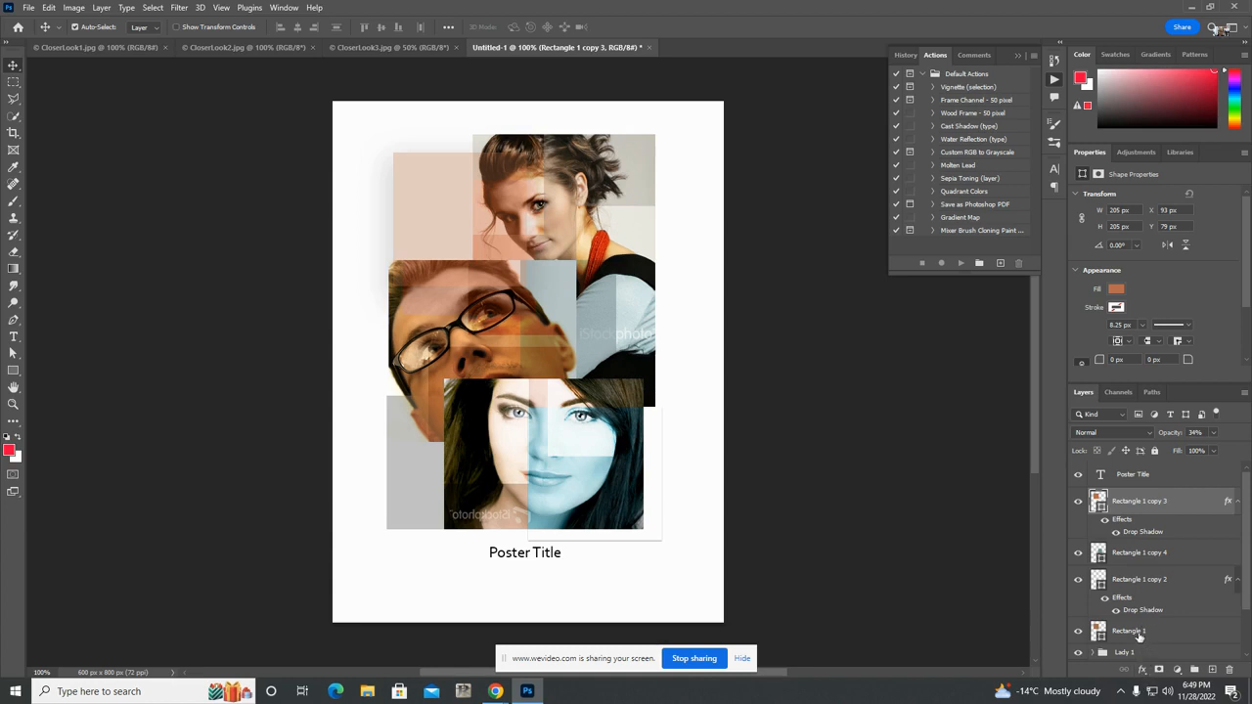
# - Select the Rectangle 1 copy 2 layer and toggle its effects off and on to compare the look
pyautogui.click(1162, 585)
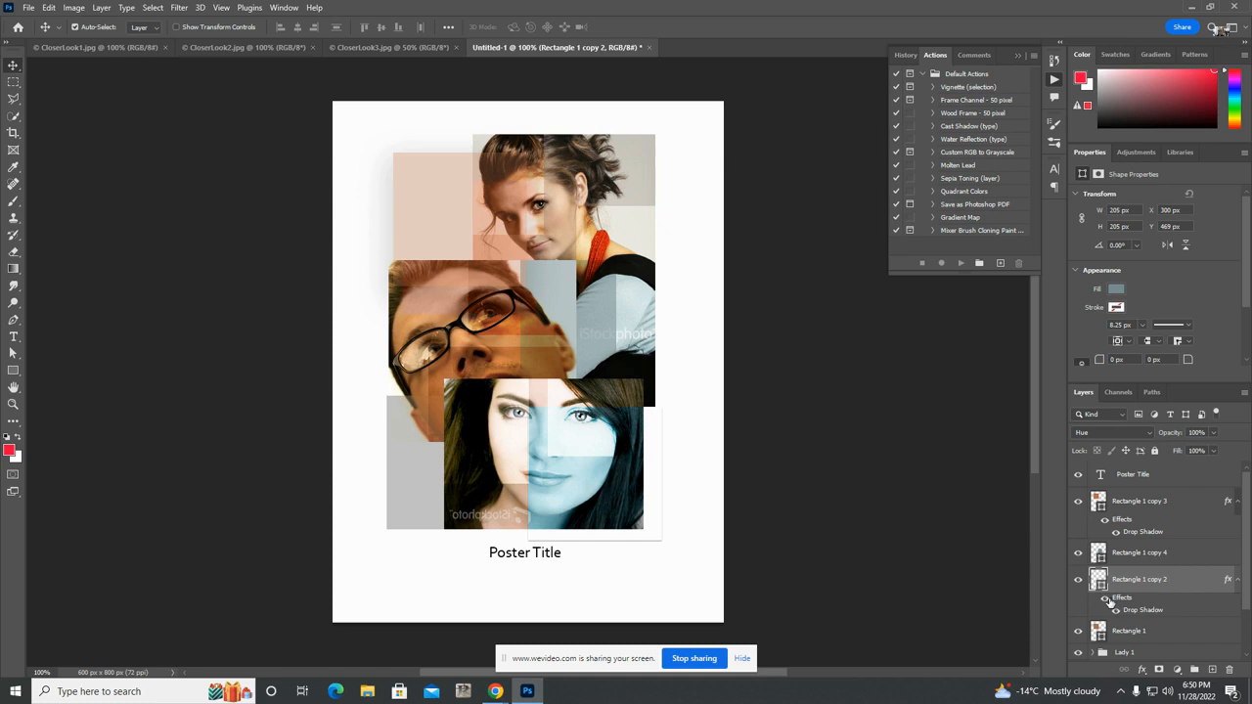
pyautogui.click(1106, 598)
pyautogui.click(1107, 601)
pyautogui.click(1105, 601)
pyautogui.click(1105, 601)
# - Try a Normal linear Gradient Overlay at 100% opacity and 90° on Rectangle 1 copy 2, and delete that effect
pyautogui.click(1141, 669)
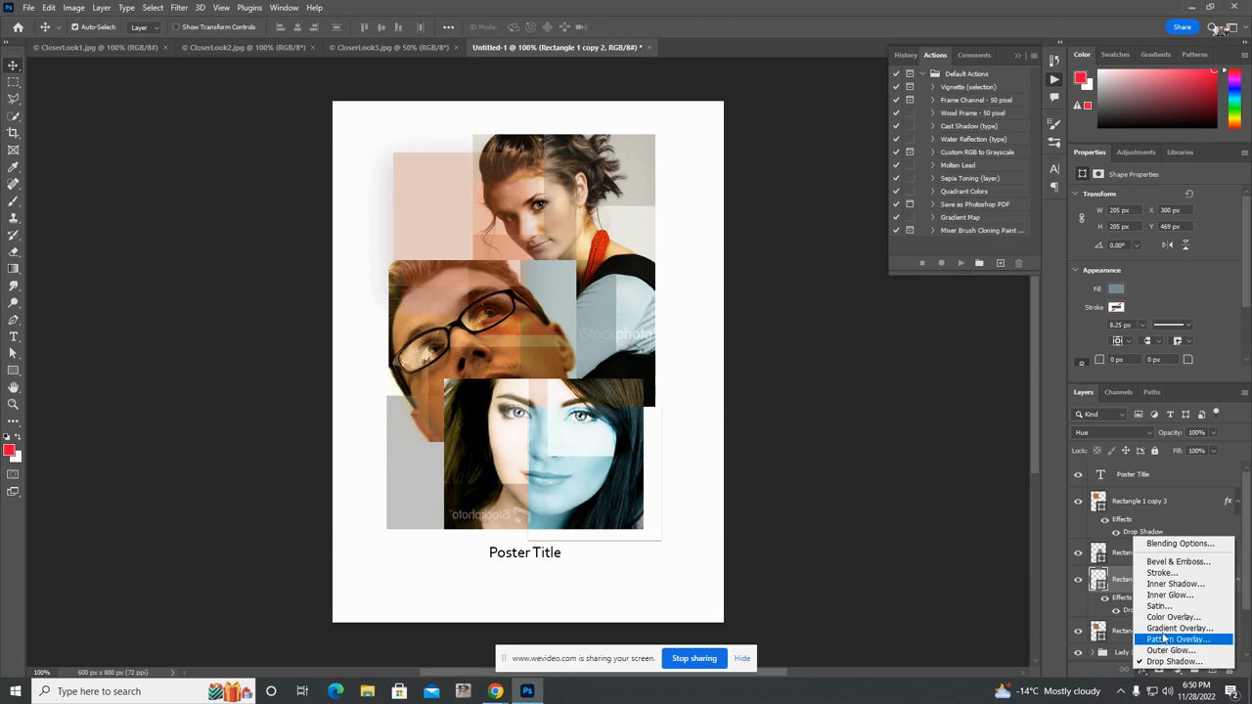
pyautogui.click(1163, 631)
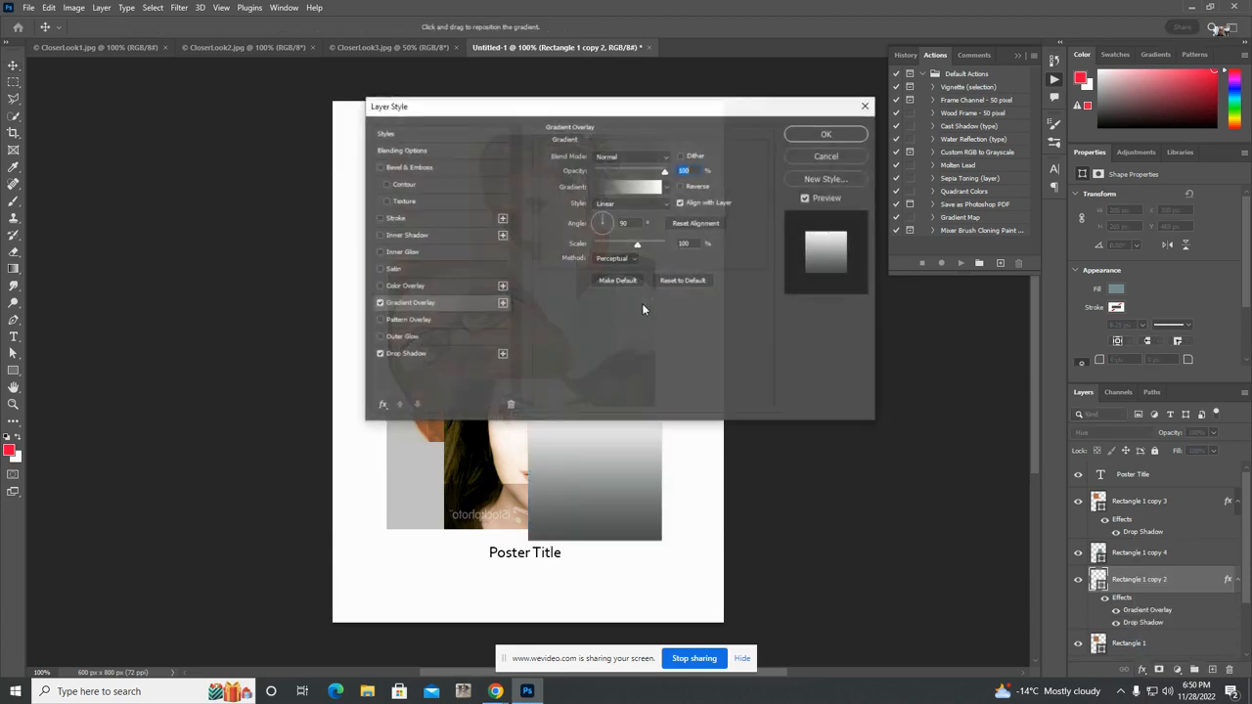
pyautogui.click(827, 135)
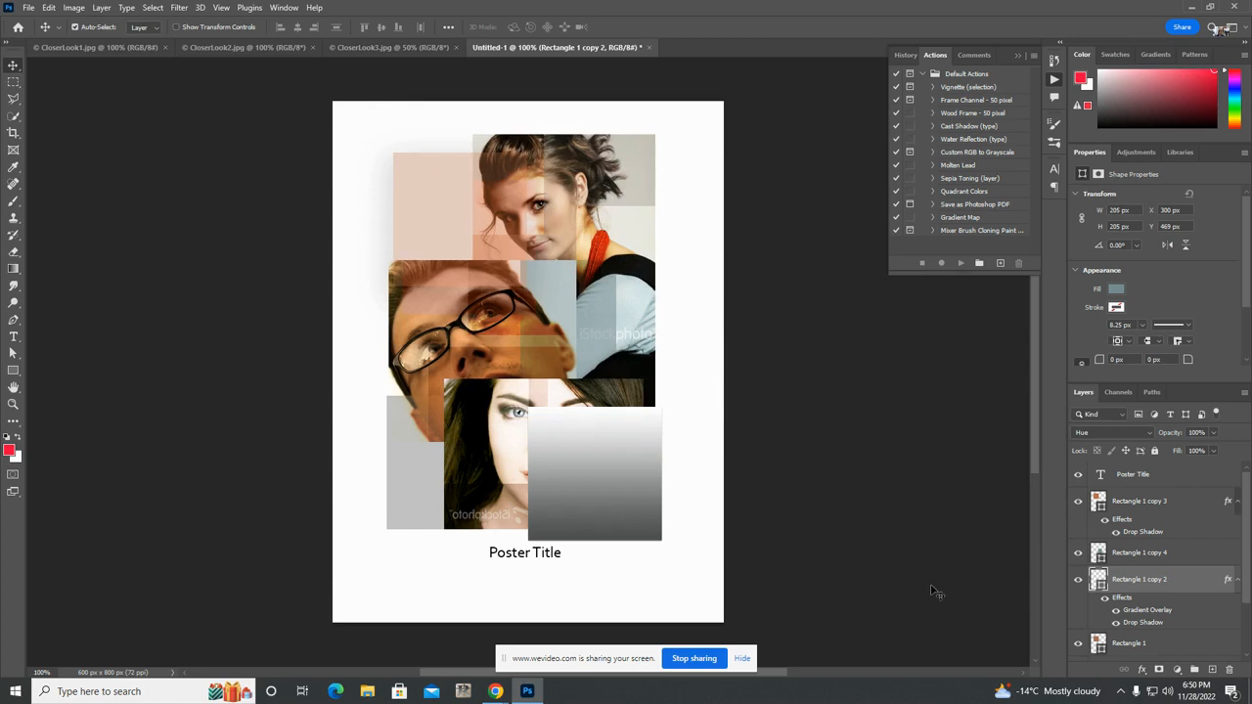
pyautogui.click(1118, 611)
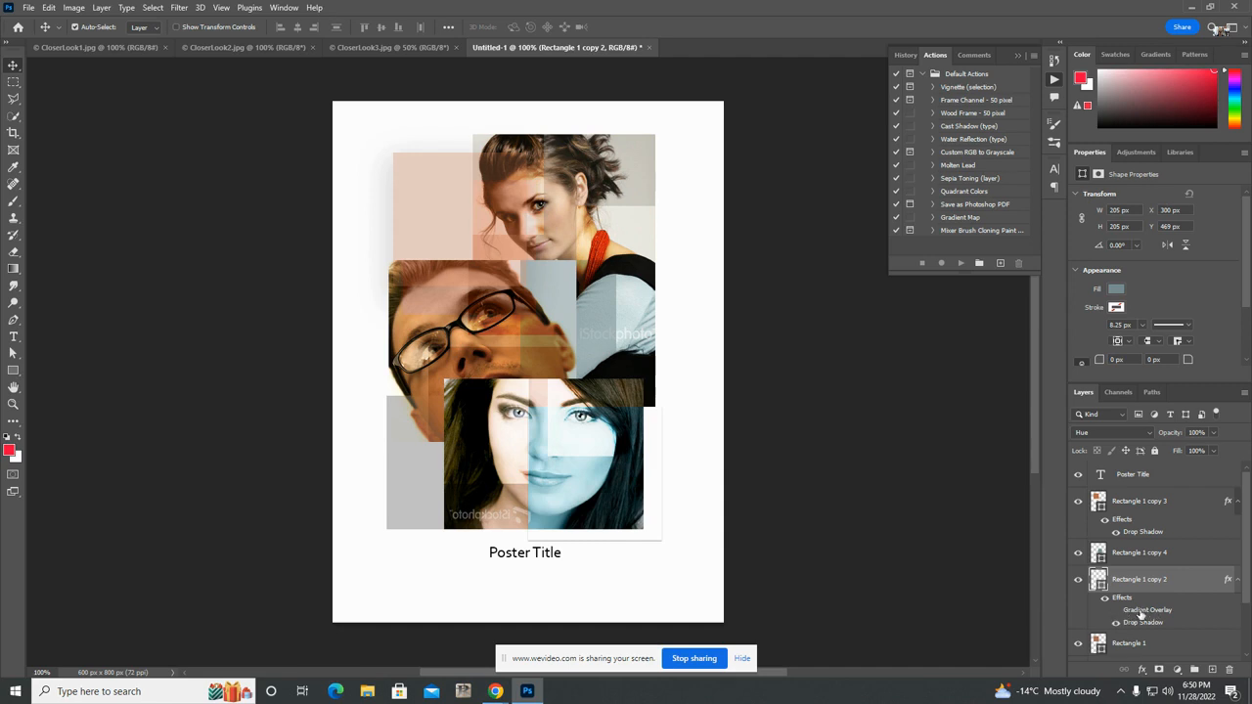
pyautogui.moveTo(1156, 610); pyautogui.dragTo(1232, 670)
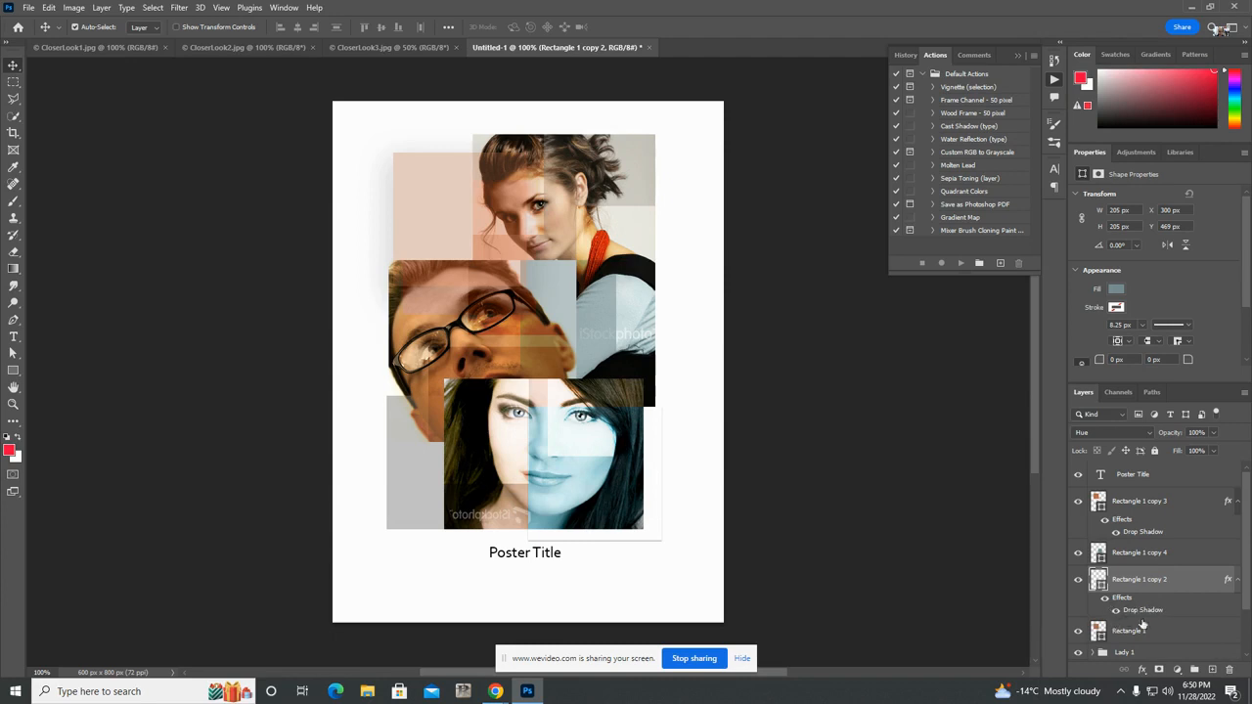
# - Compare Rectangle 1 copy 2 with its drop shadow and all its effects hidden and shown
pyautogui.click(1117, 612)
pyautogui.click(1117, 612)
pyautogui.click(1106, 600)
pyautogui.click(1106, 601)
# - Add a Multiply drop shadow to the Poster Title text layer with 48% opacity, 90° angle, 1 px distance and 2 px size
pyautogui.click(1140, 480)
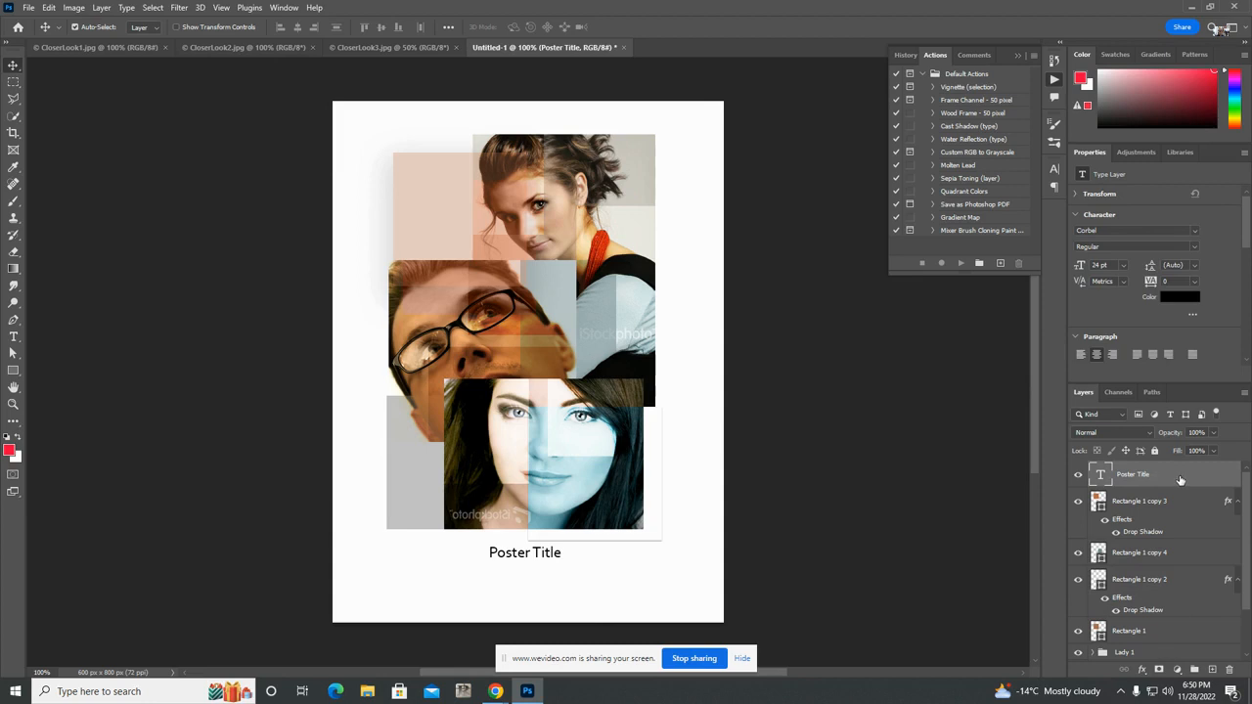
pyautogui.click(1142, 670)
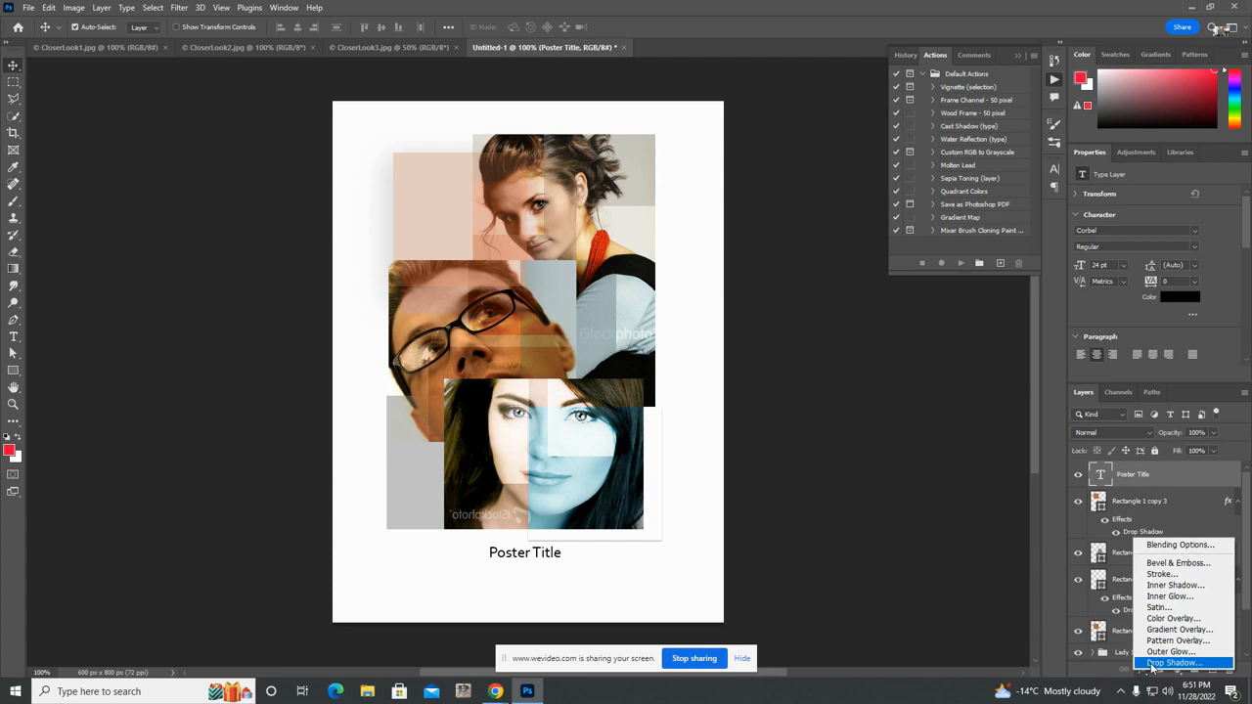
pyautogui.click(1153, 663)
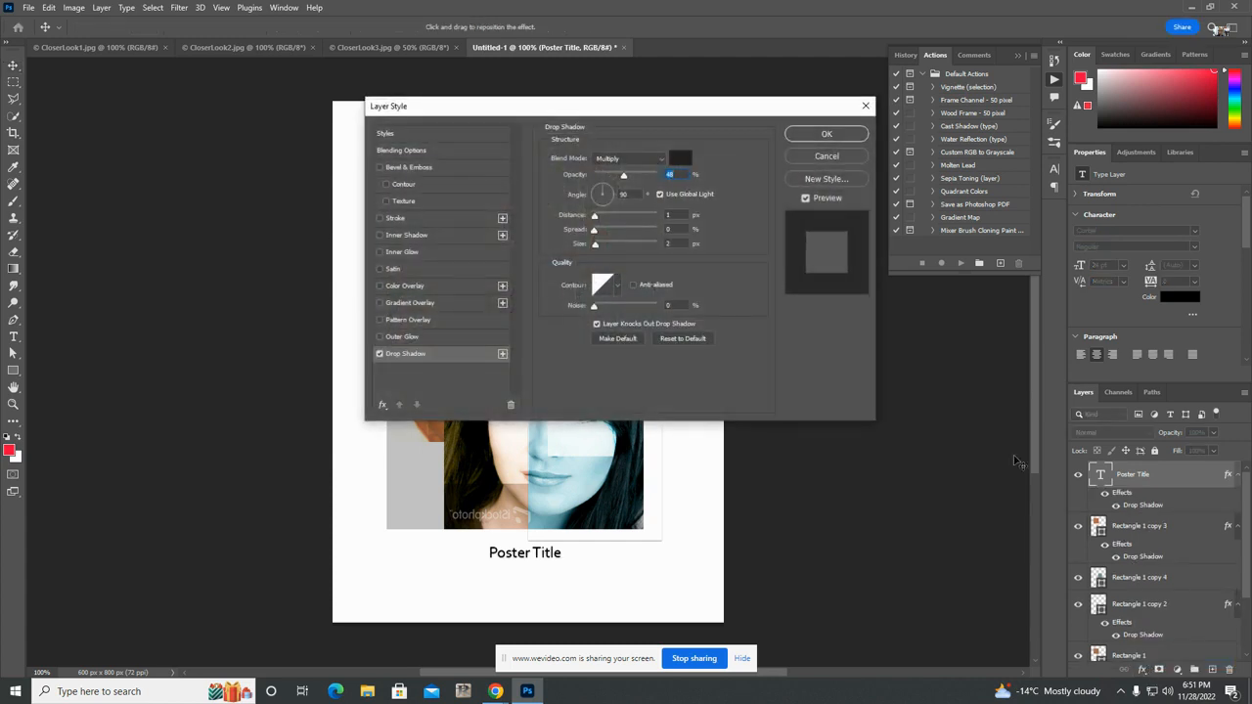
pyautogui.click(827, 136)
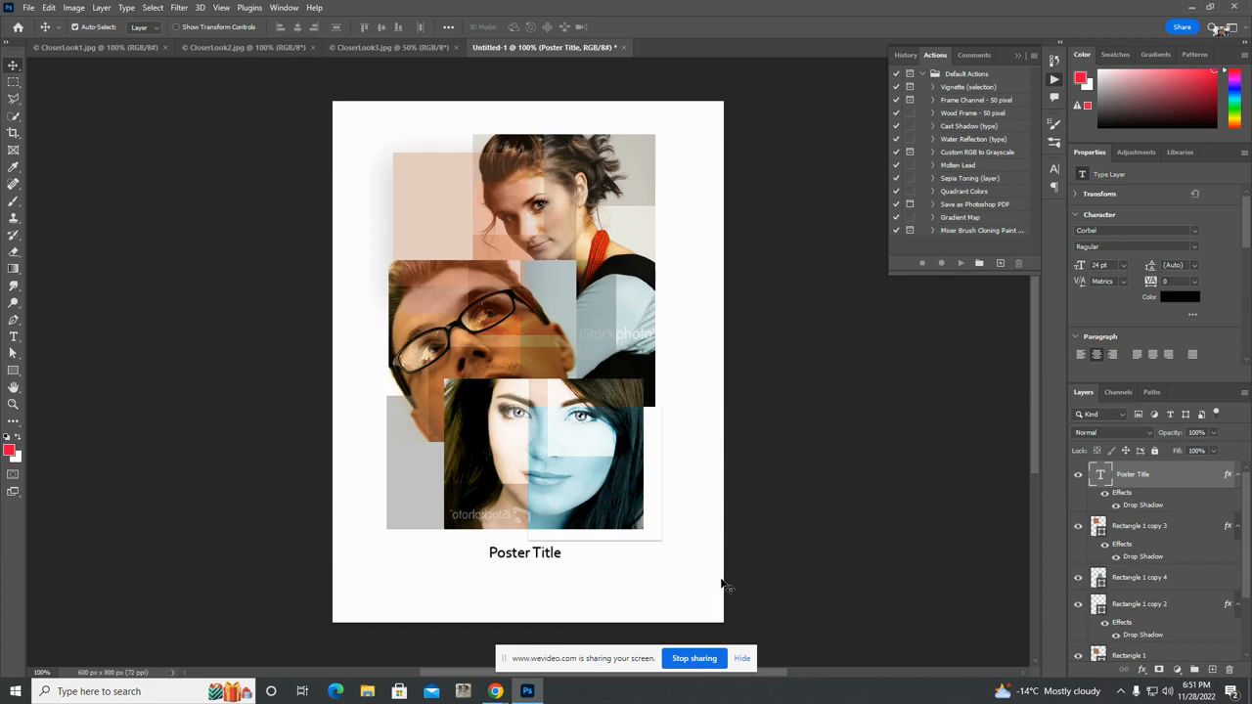
# - Examine the Poster Title's drop shadow up close and compare the text with its effects hidden and shown
pyautogui.hotkey('ctrl', '+')
pyautogui.hotkey('ctrl', '+')
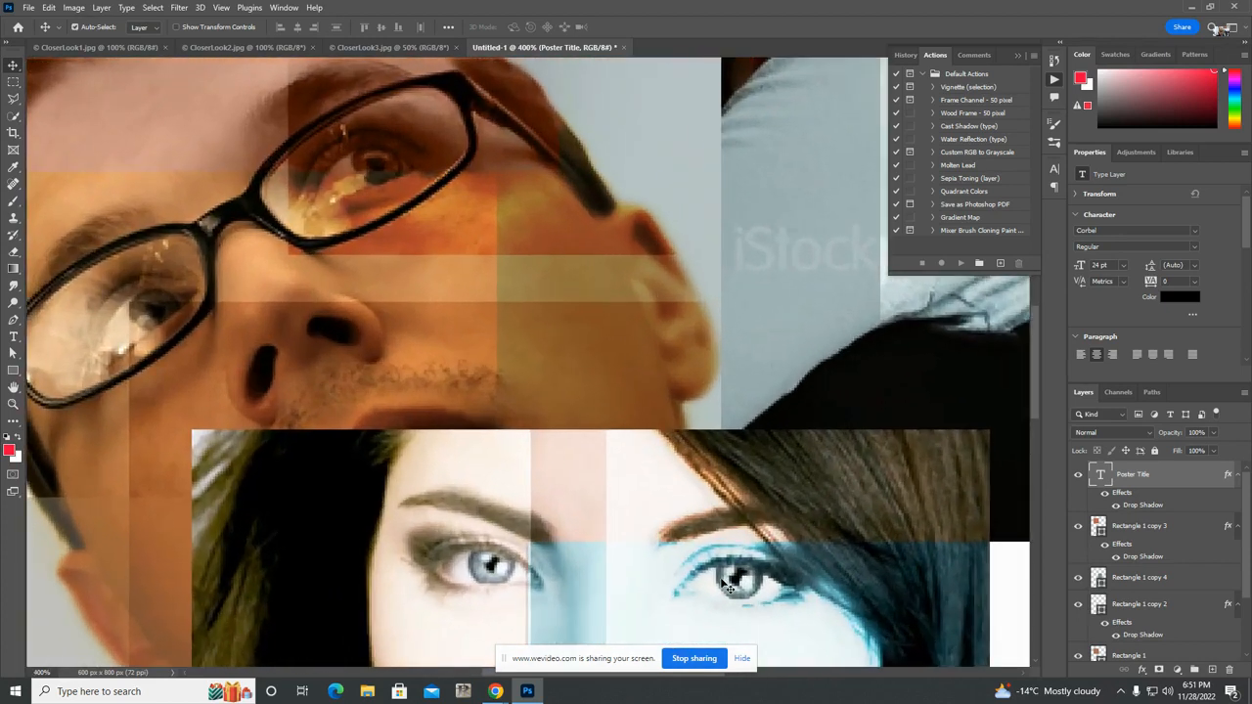
pyautogui.moveTo(556, 429); pyautogui.dragTo(623, 174)
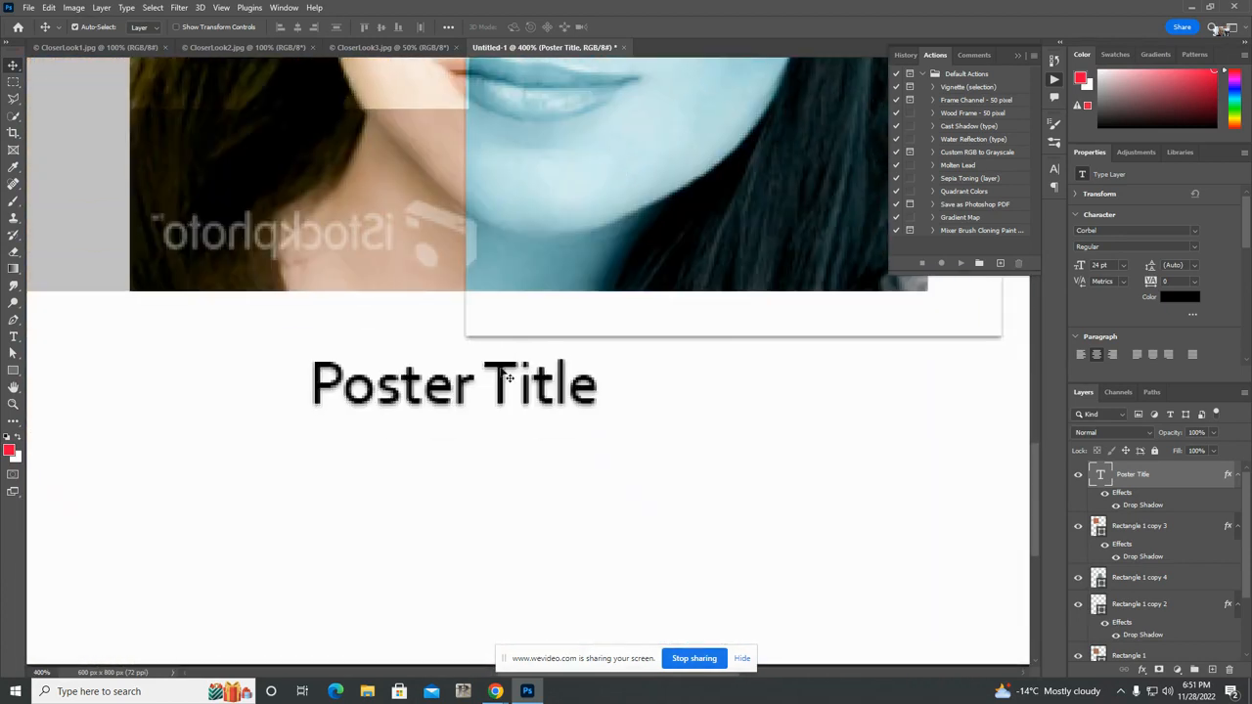
pyautogui.hotkey('ctrl', '-')
pyautogui.hotkey('ctrl', '-')
pyautogui.hotkey('ctrl', '-')
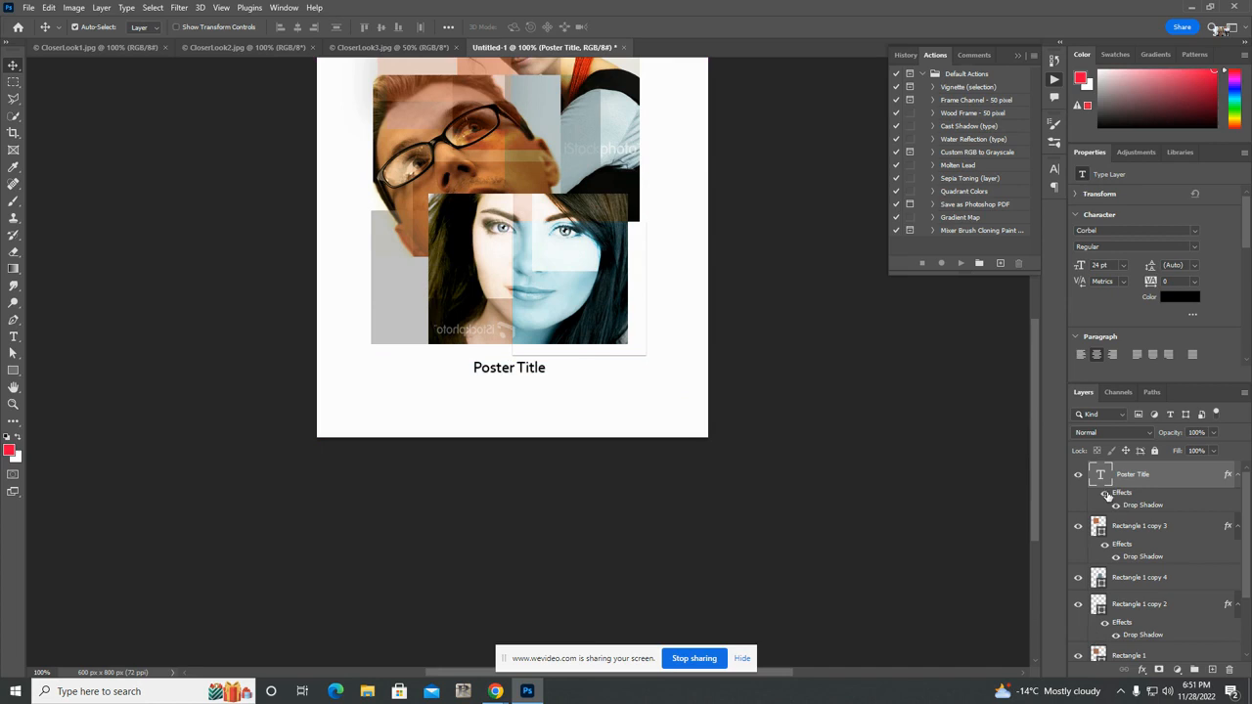
pyautogui.click(1106, 493)
pyautogui.click(1106, 494)
pyautogui.click(1107, 494)
pyautogui.click(1107, 494)
pyautogui.scroll(5, 528, 416)
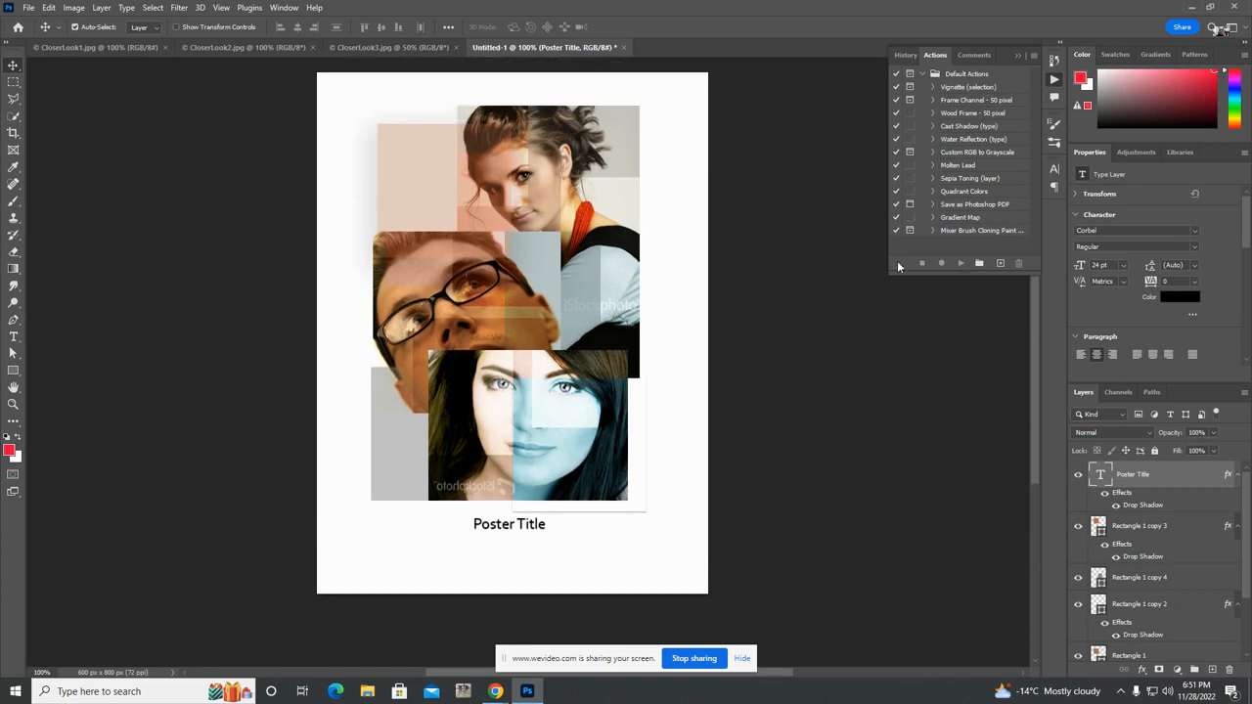